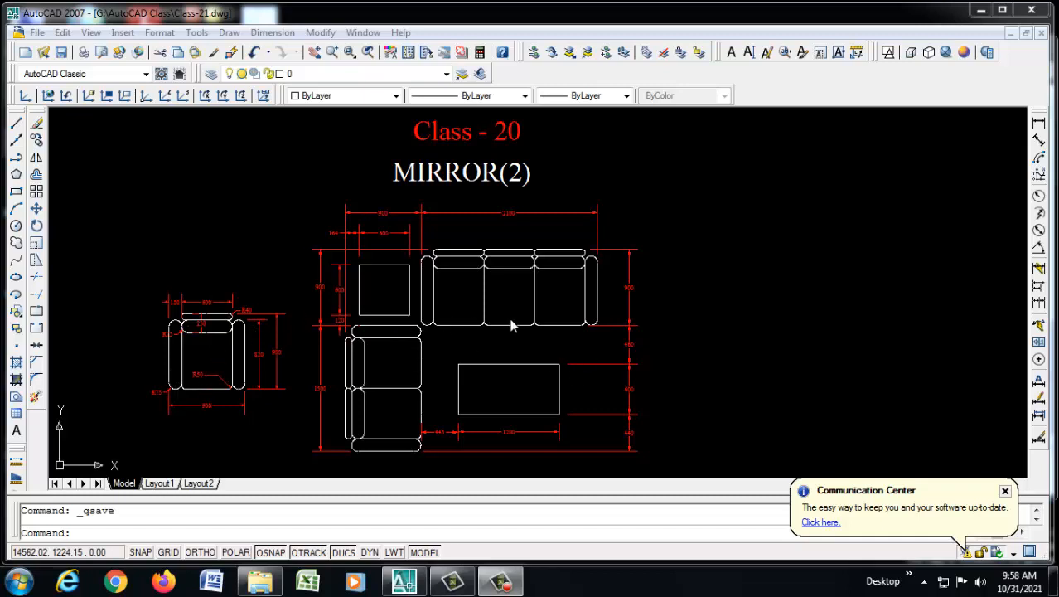
Examine the dimensions and corner radii of the single-seat sofa plan beside the furniture layout.
left_click(314, 52)
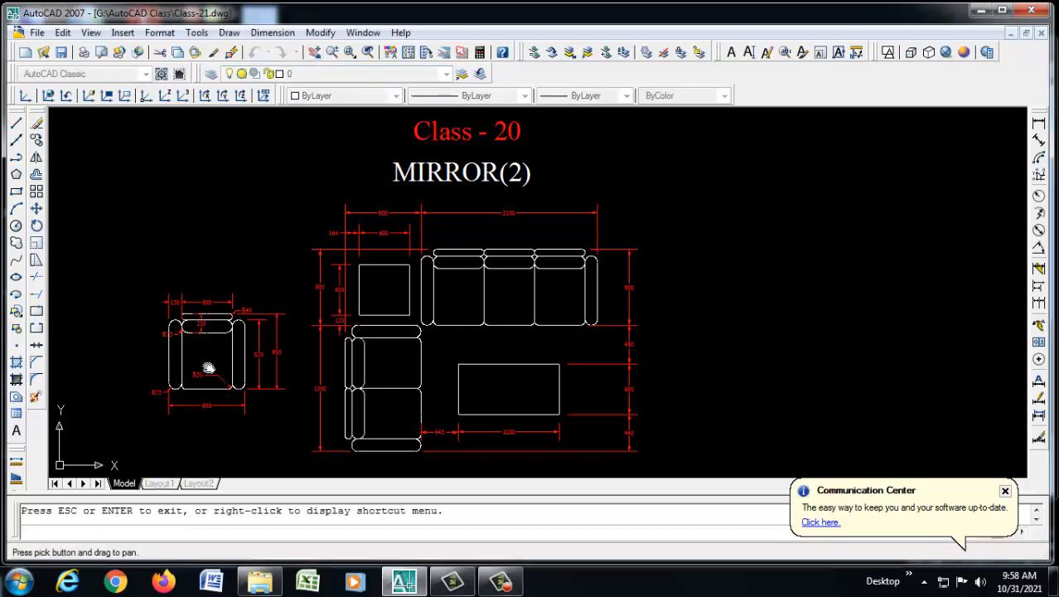
left_click_drag(208, 368, 305, 304)
right_click(309, 275)
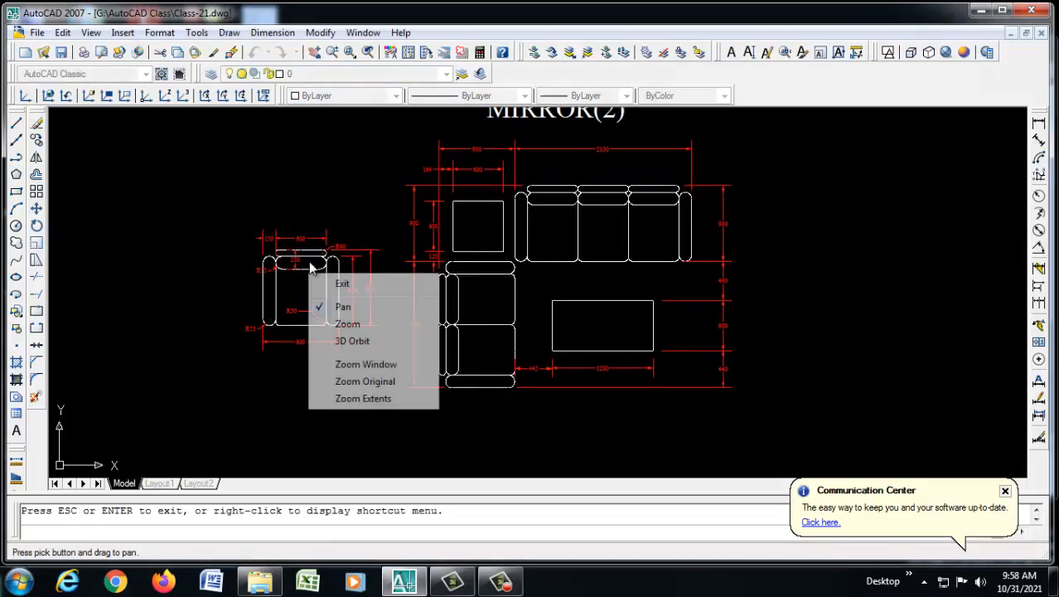
left_click(358, 366)
left_click_drag(228, 374, 222, 373)
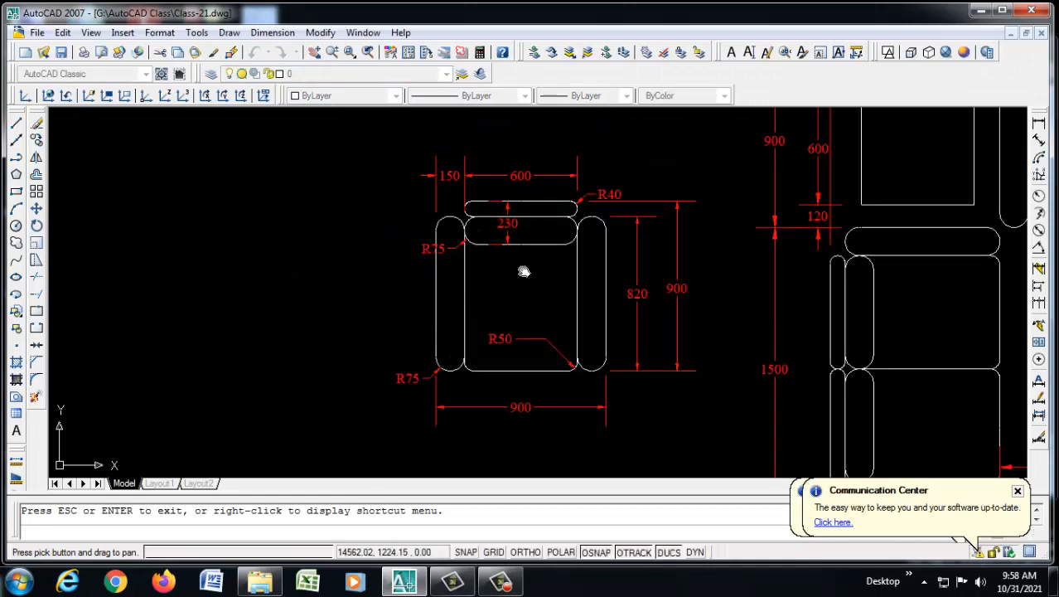
scroll(524, 269, "up", 3)
scroll(556, 268, "down", 2)
left_click_drag(548, 269, 553, 309)
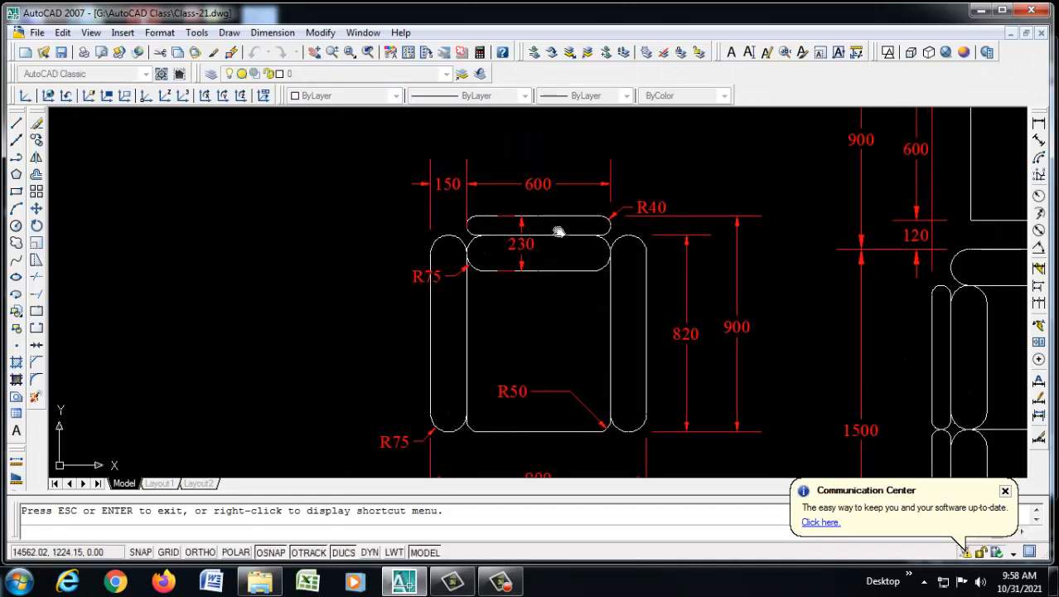
left_click_drag(437, 285, 565, 277)
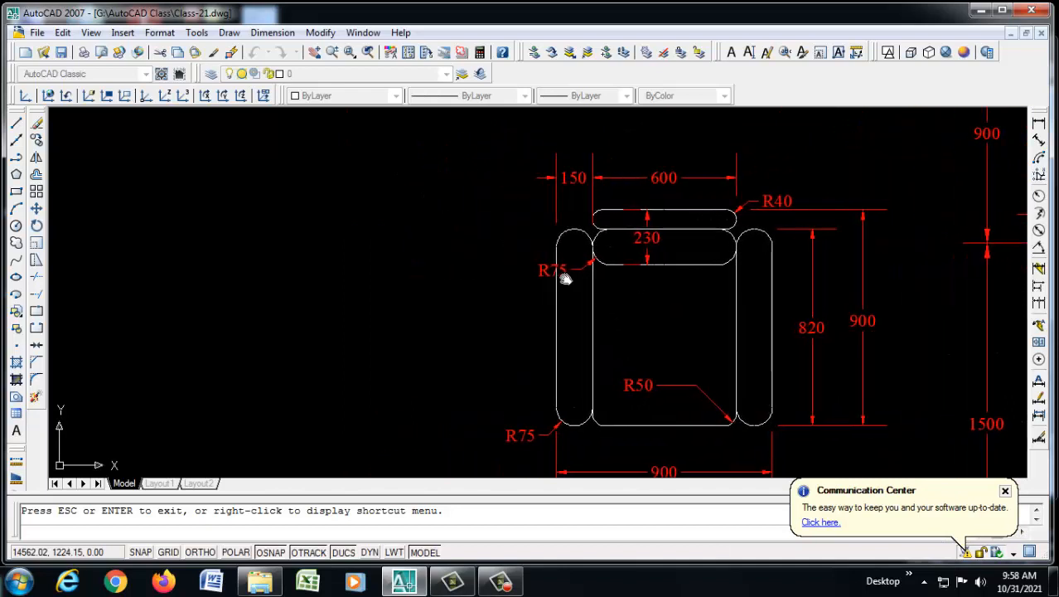
scroll(583, 275, "down", 3)
left_click_drag(640, 304, 674, 234)
right_click(663, 236)
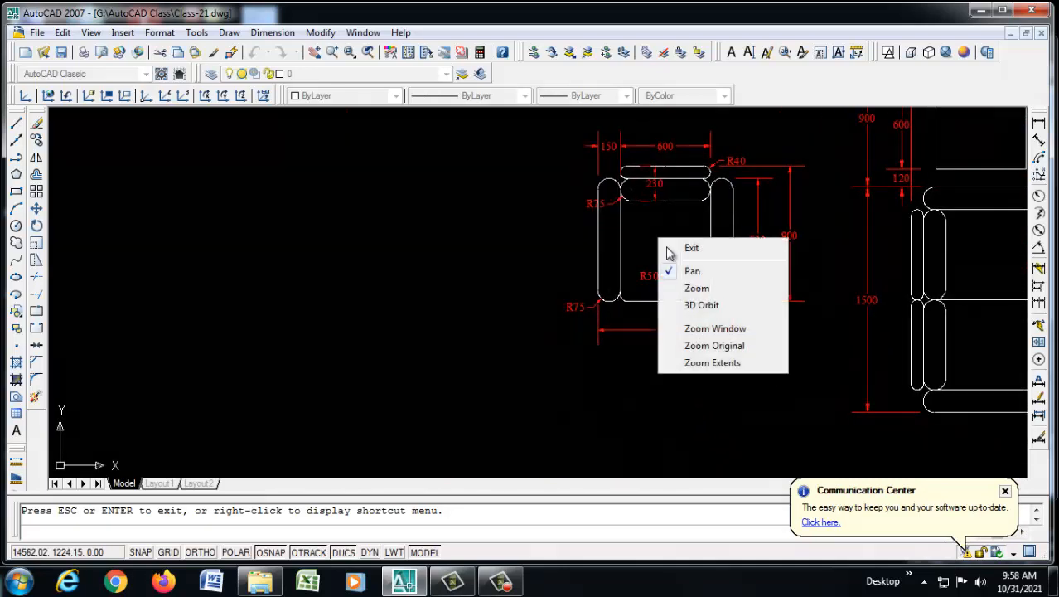
left_click(688, 243)
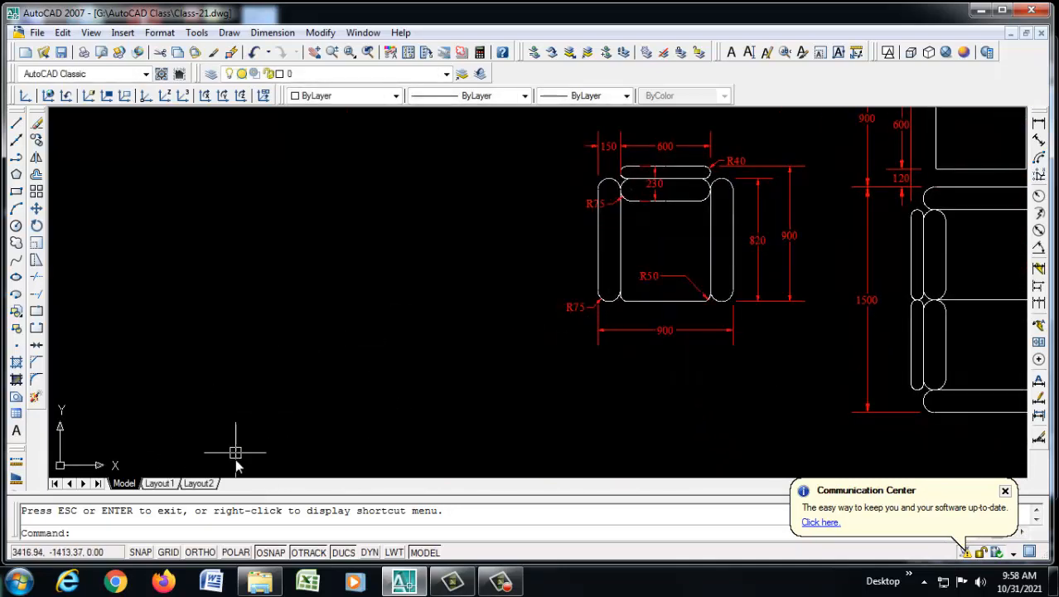
scroll(705, 227, "up", 2)
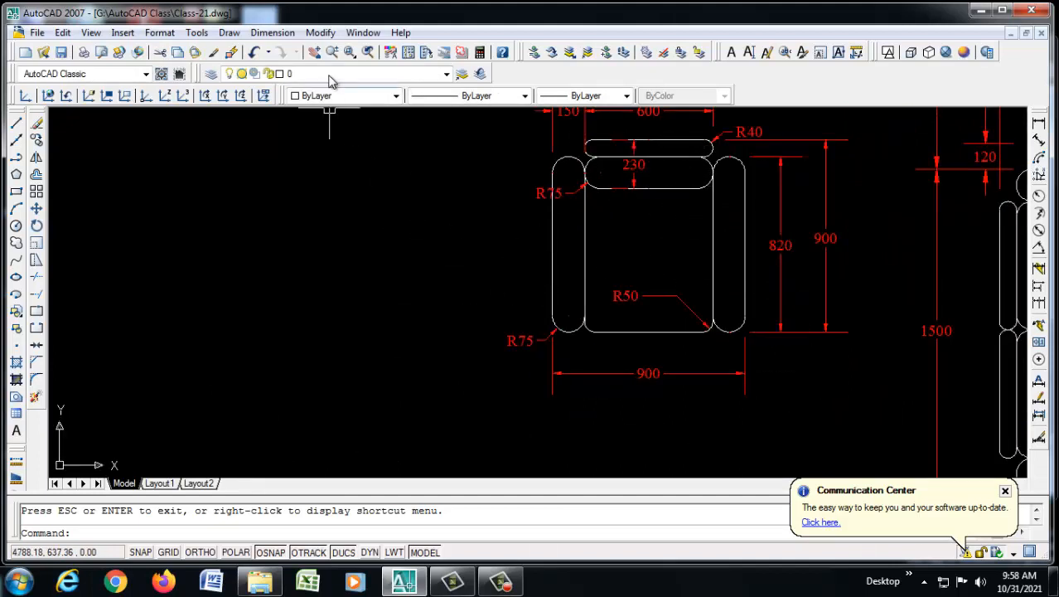
left_click(315, 51)
mouse_move(564, 322)
left_mouse_down()
mouse_move(551, 272)
mouse_move(527, 251)
left_mouse_up()
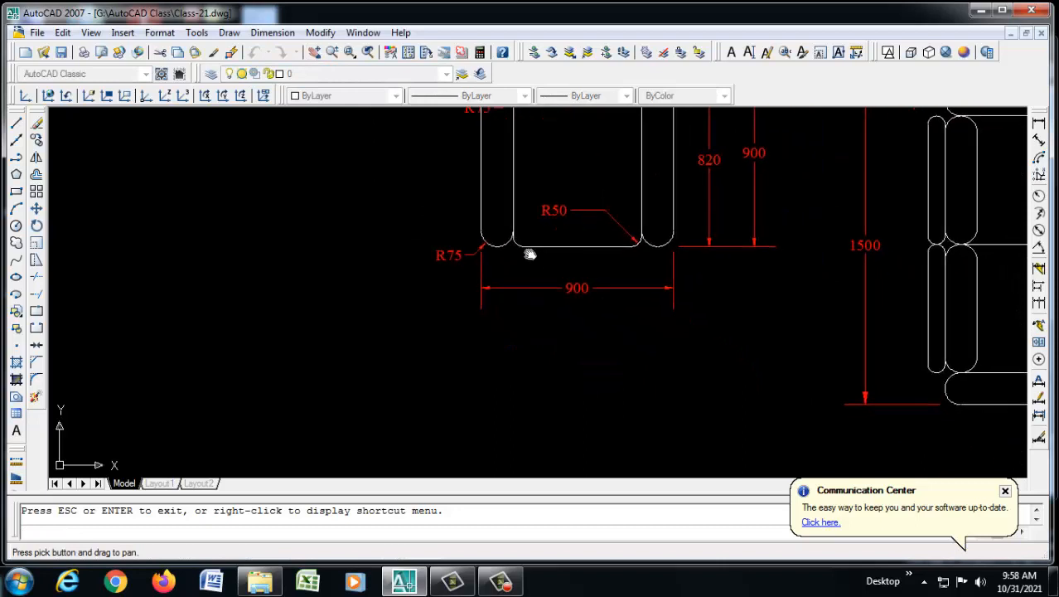
scroll(543, 278, "down", 2)
scroll(564, 287, "down", 2)
right_click(552, 295)
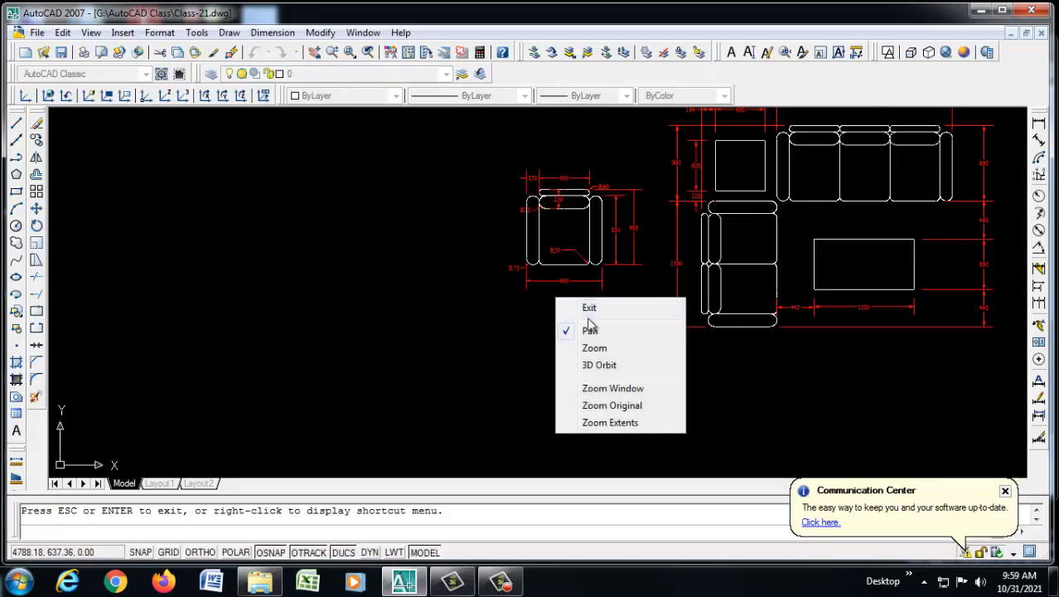
left_click(597, 307)
Draw a 600 horizontal line to the right below the single-seat sofa, with Ortho mode on.
scroll(619, 280, "up", 2)
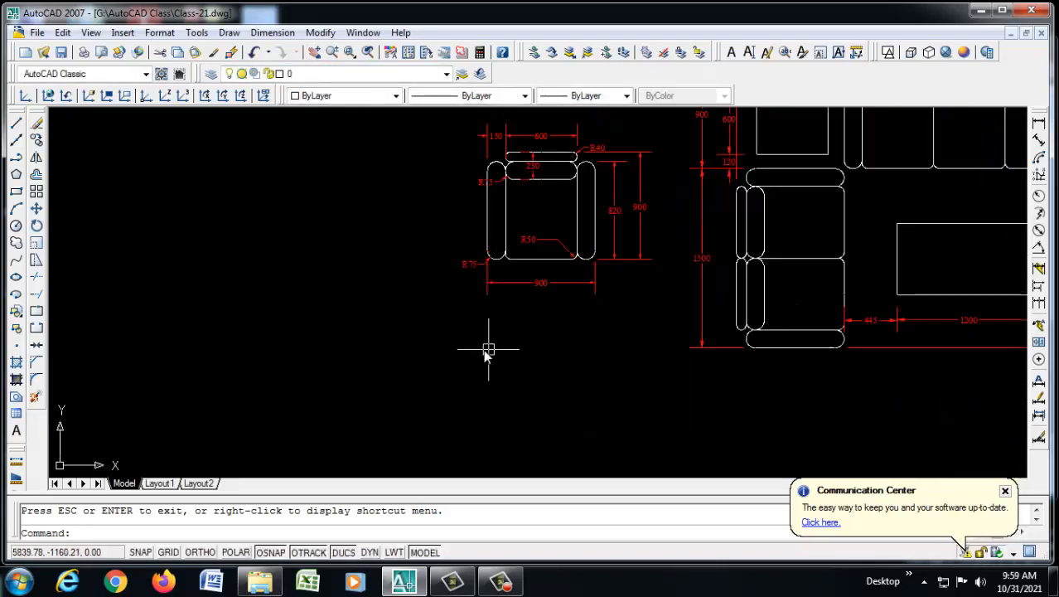
type("l")
key("Return")
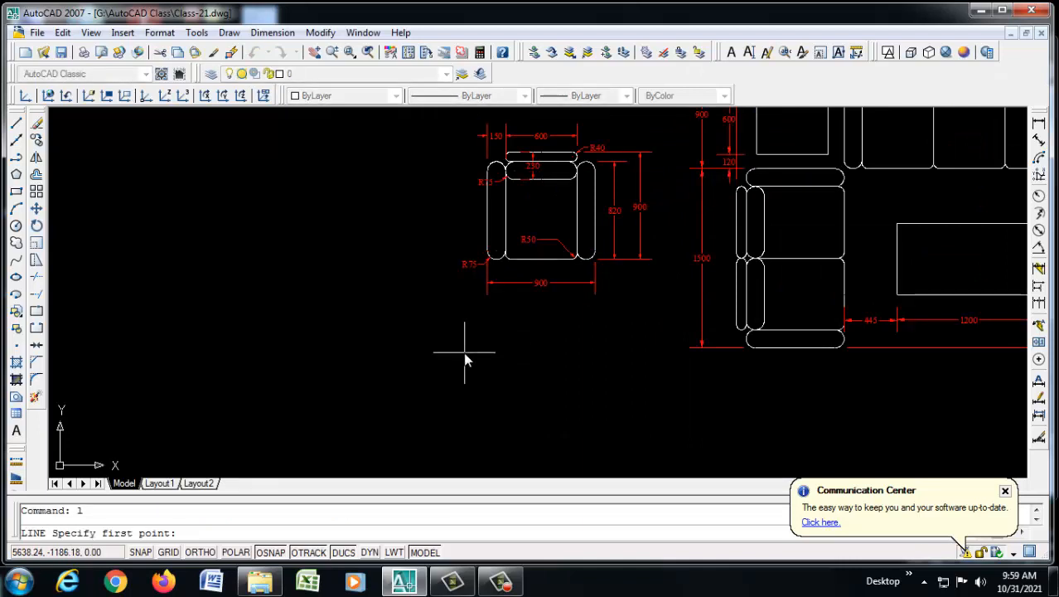
left_click(439, 358)
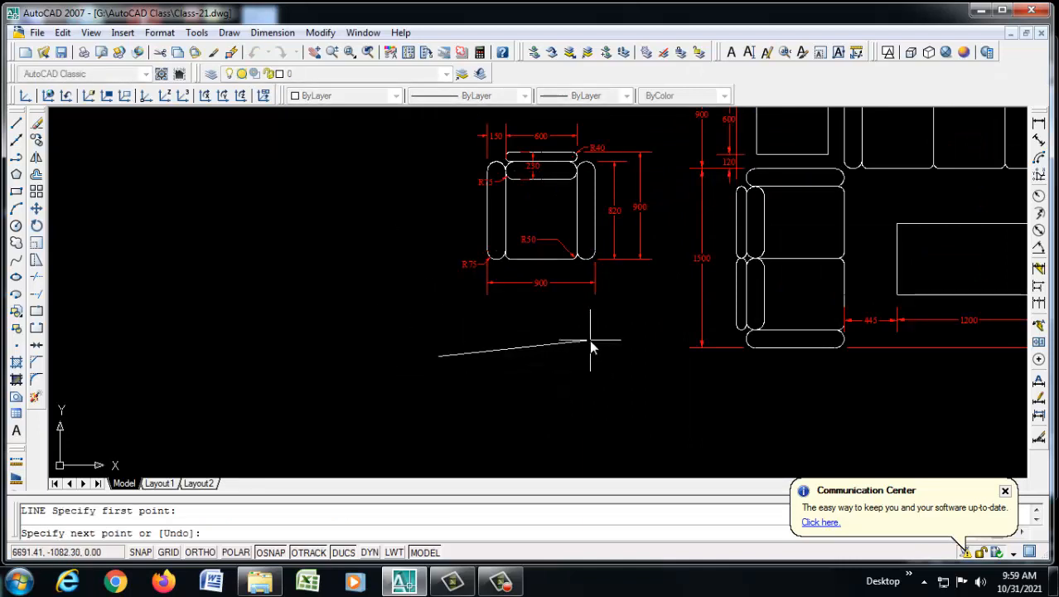
key("F8")
scroll(577, 121, "down", 2)
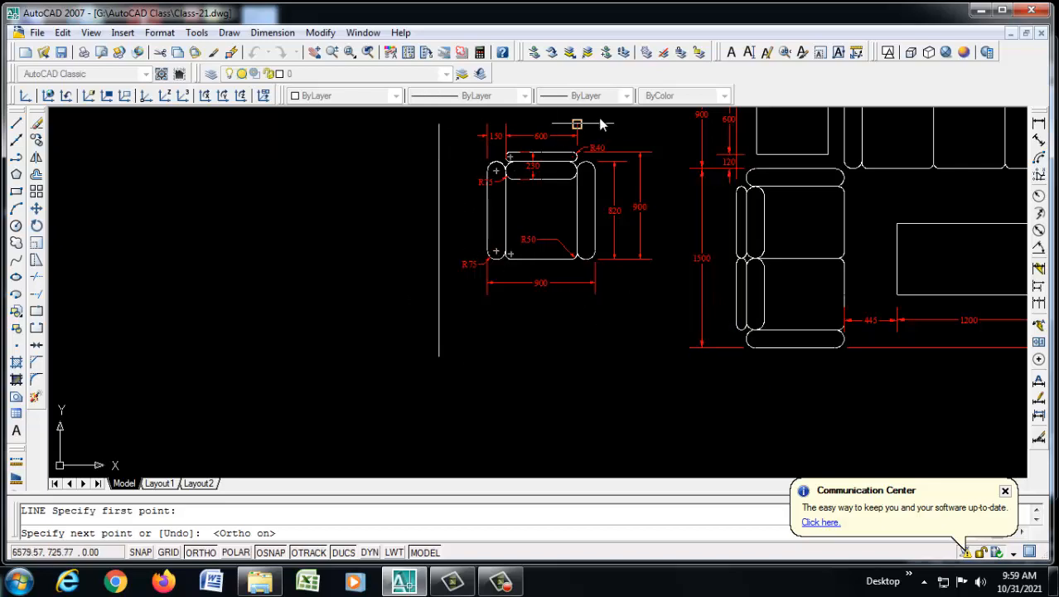
scroll(554, 135, "up", 4)
scroll(554, 136, "down", 6)
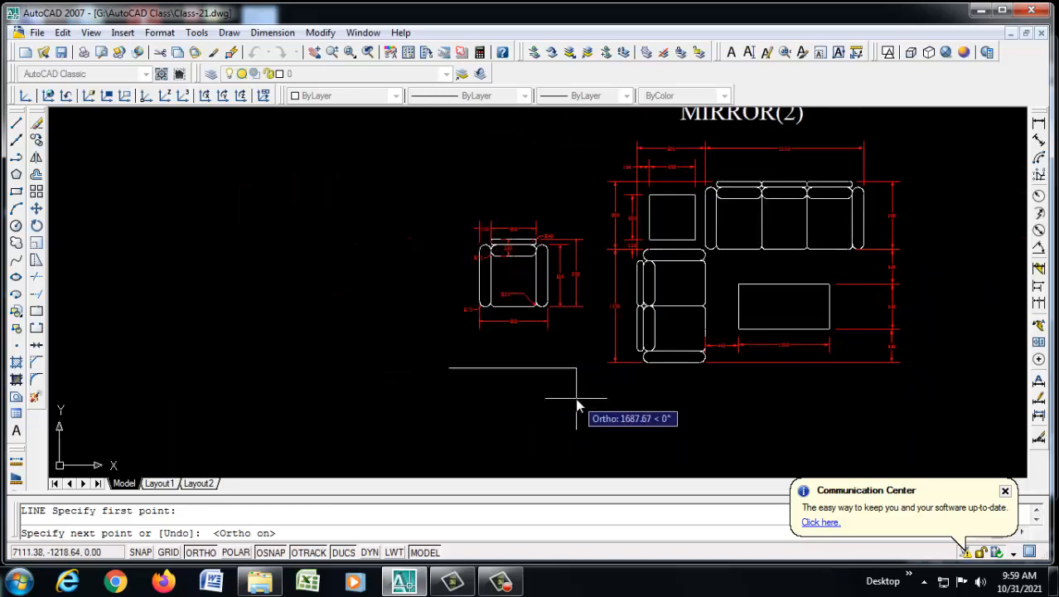
type("600")
key("Return")
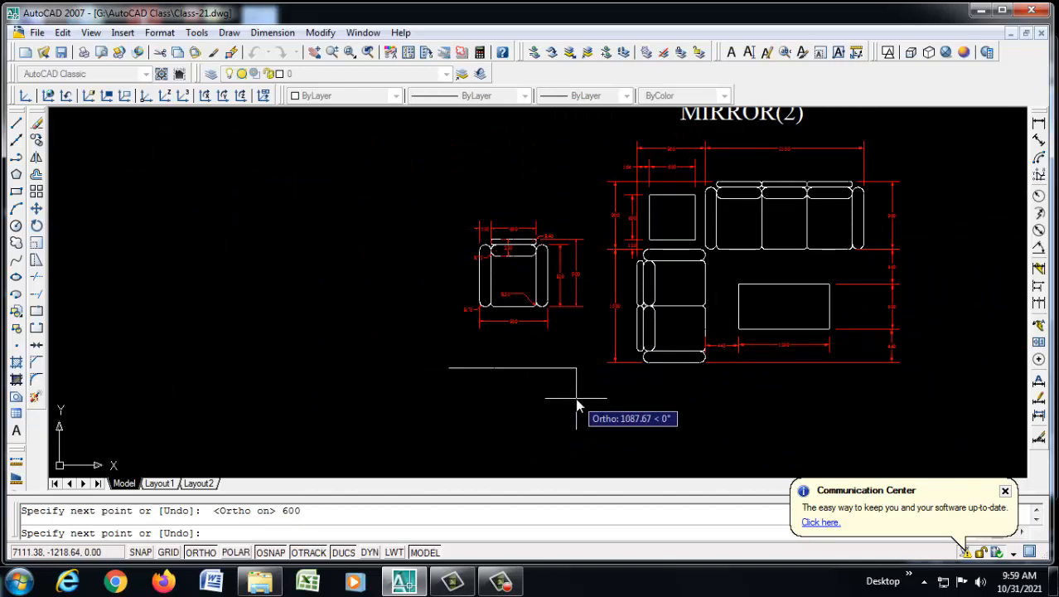
Complete the rectangle with line segments 900 down, 600 left and 900 up to the starting point.
scroll(608, 276, "up", 3)
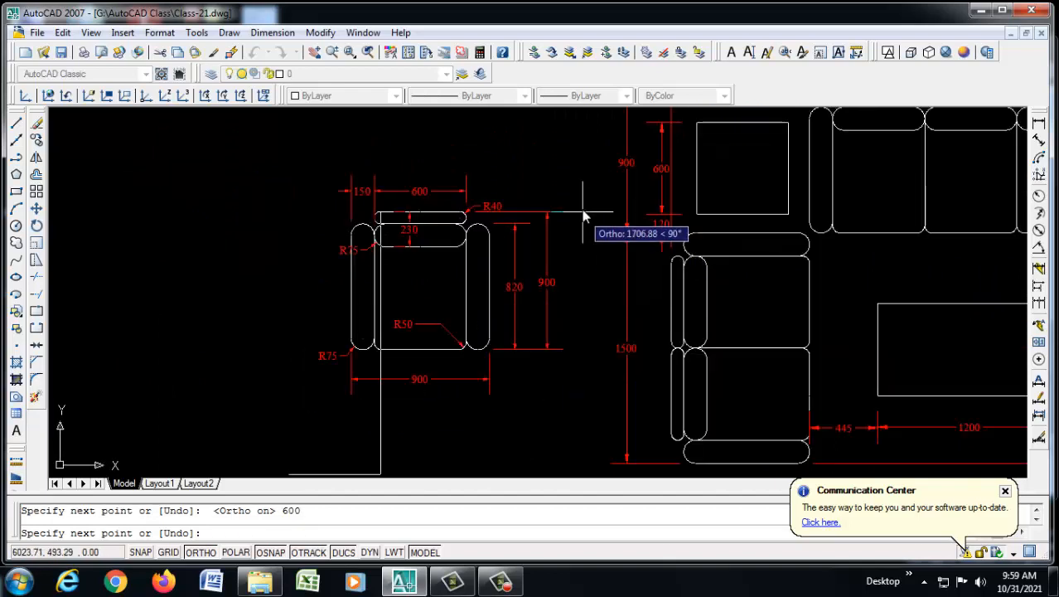
scroll(574, 215, "down", 3)
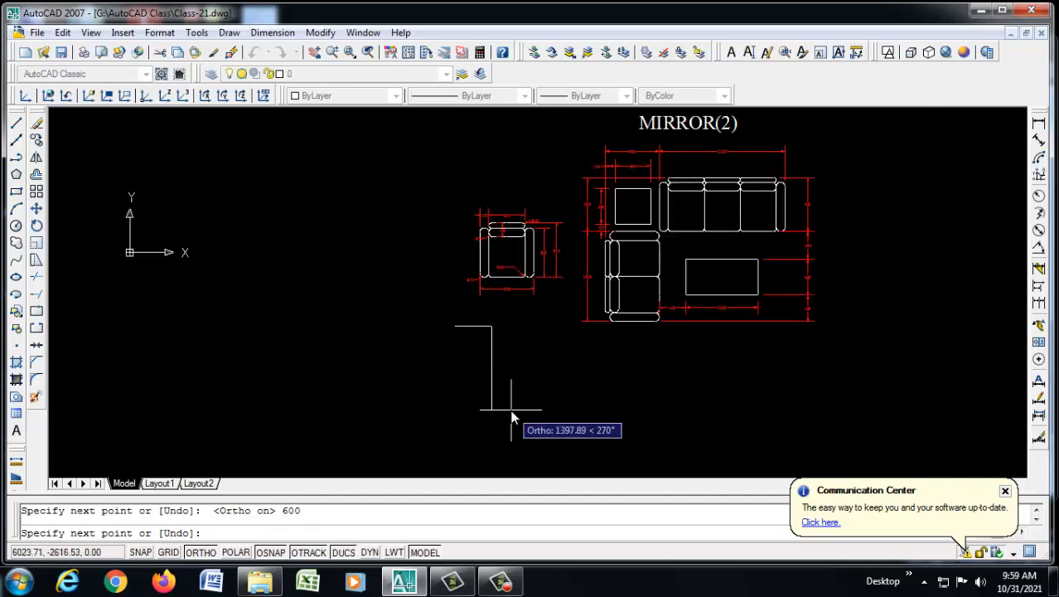
key("Return")
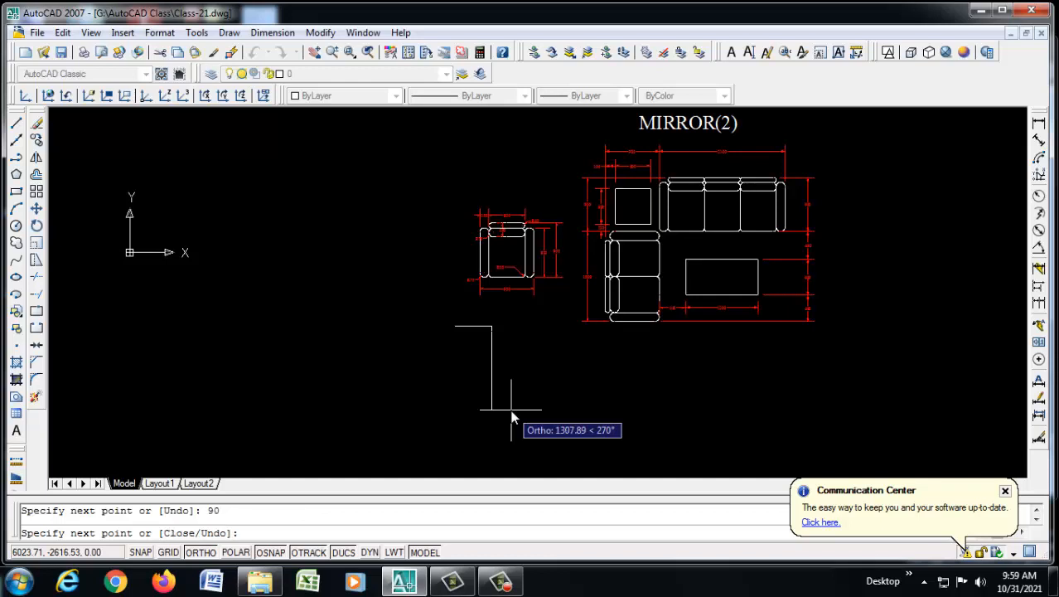
key("ctrl+z")
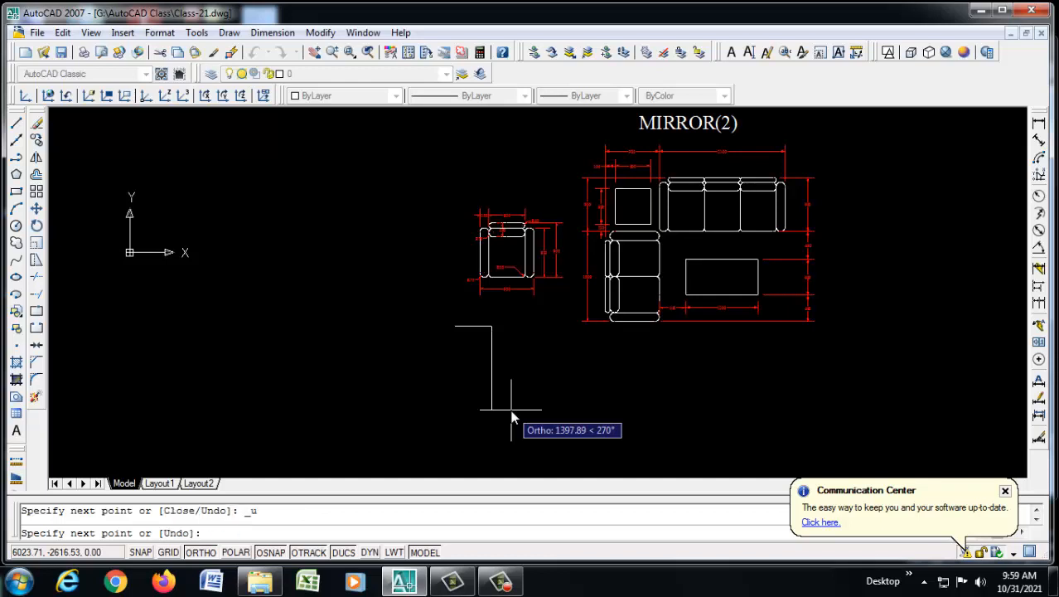
type("900")
key("Return")
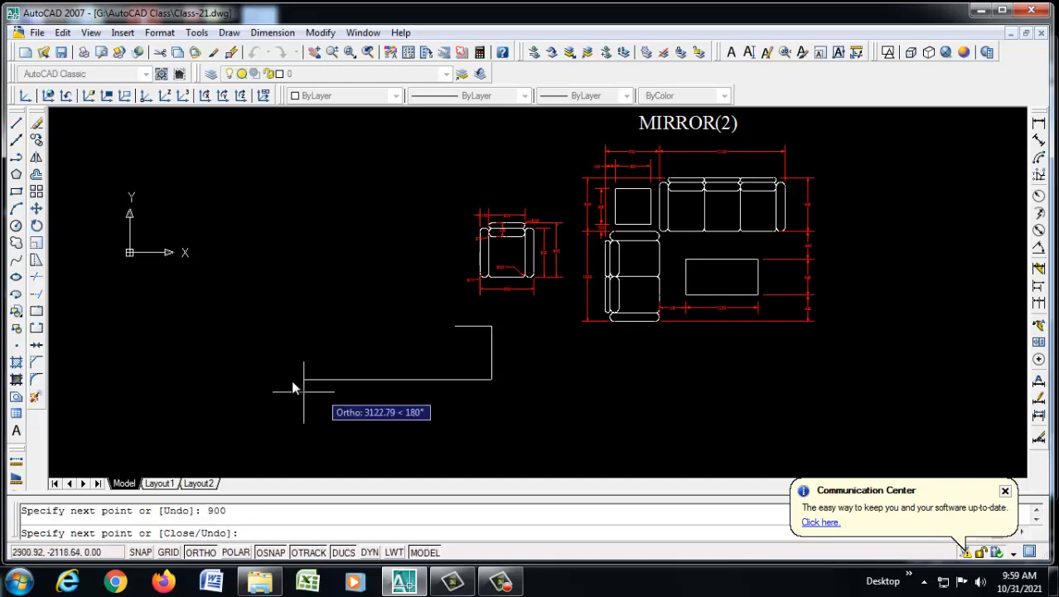
key("Return")
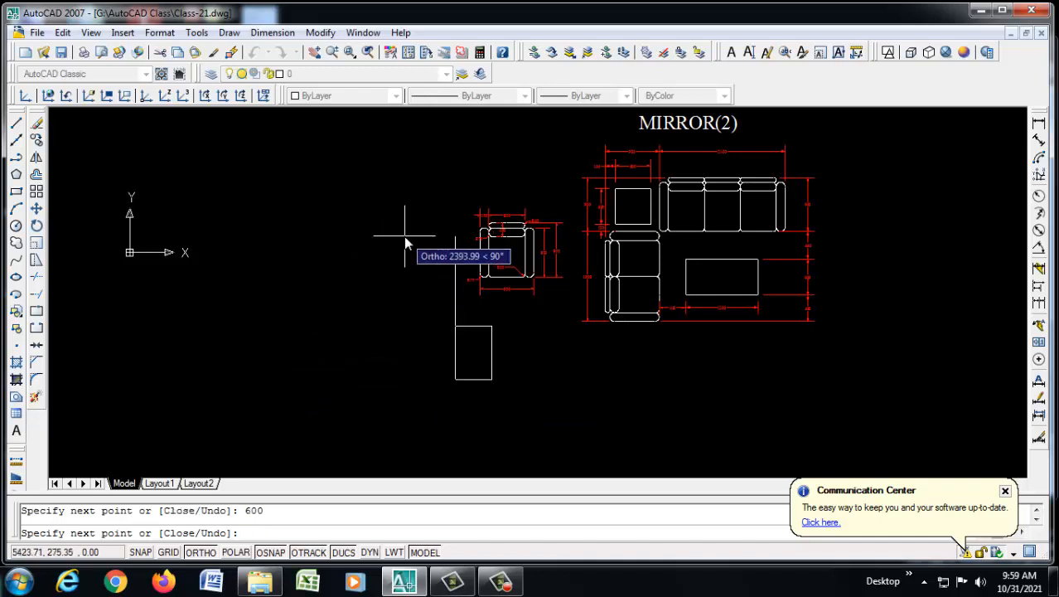
type("900")
key("Return")
key("Return")
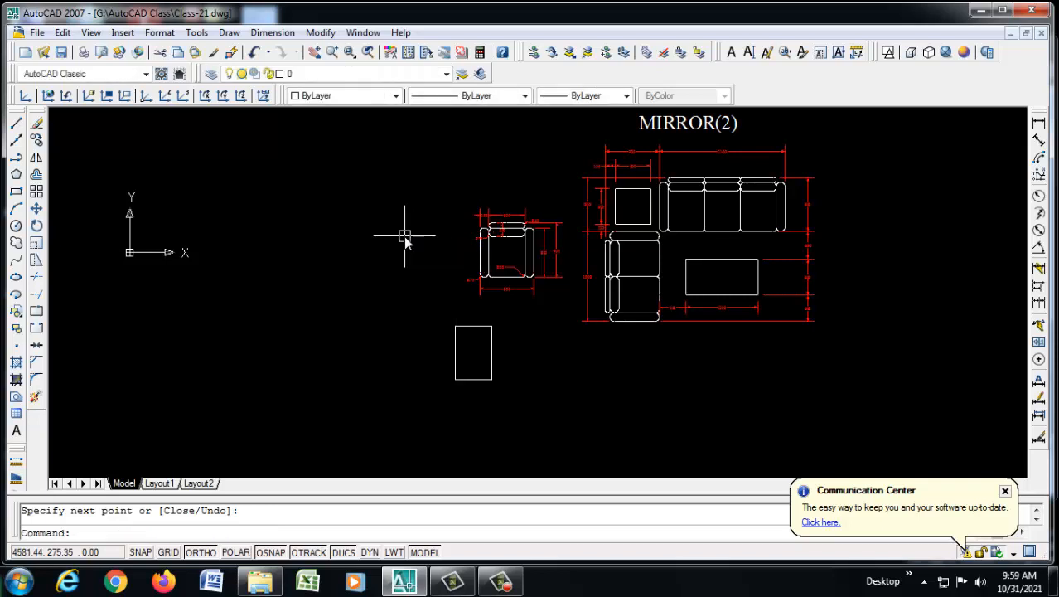
Compare the new rectangle with the single-seat sofa and examine the backrest, seat and armrest dimensions.
scroll(442, 399, "up", 2)
scroll(473, 265, "up", 2)
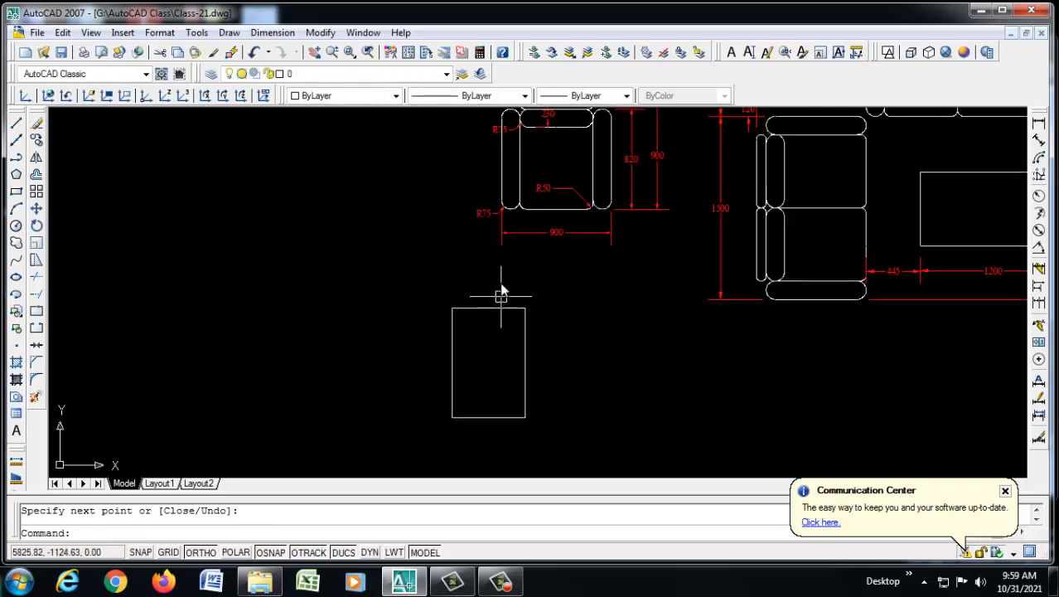
scroll(561, 352, "down", 2)
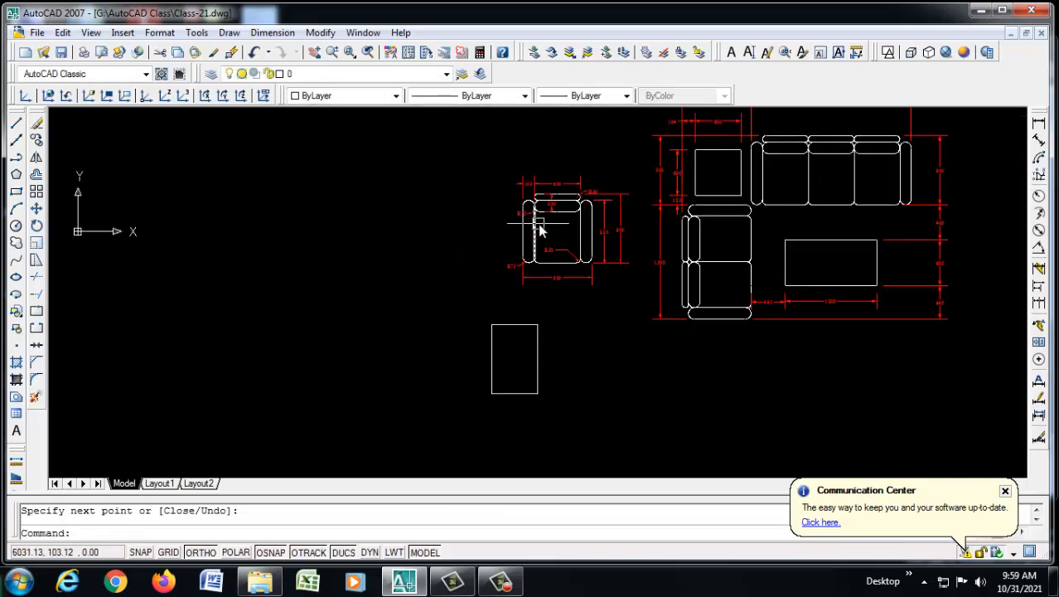
scroll(561, 199, "up", 4)
scroll(589, 199, "down", 2)
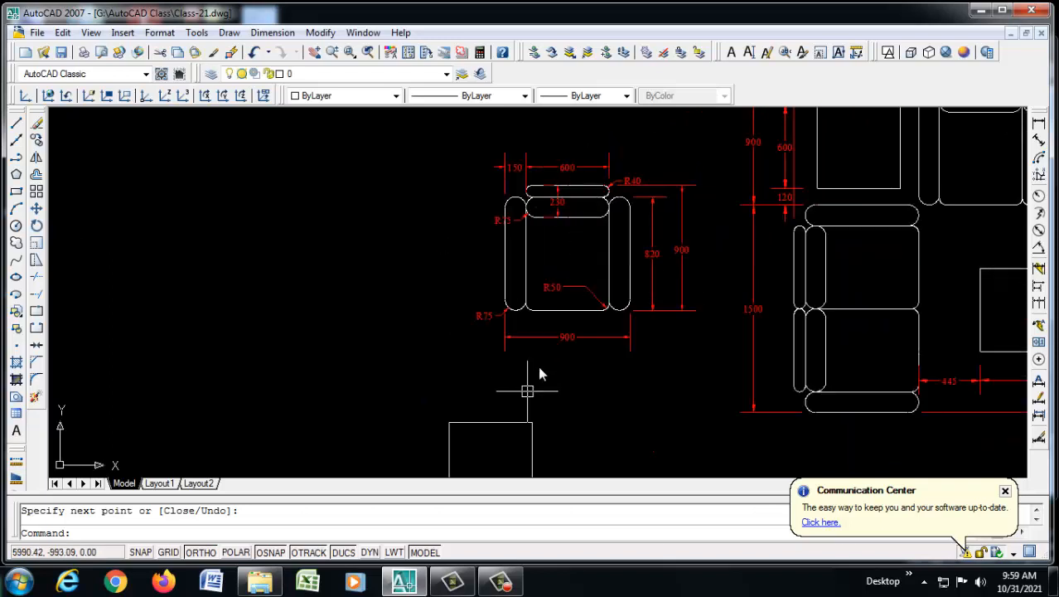
scroll(566, 191, "up", 3)
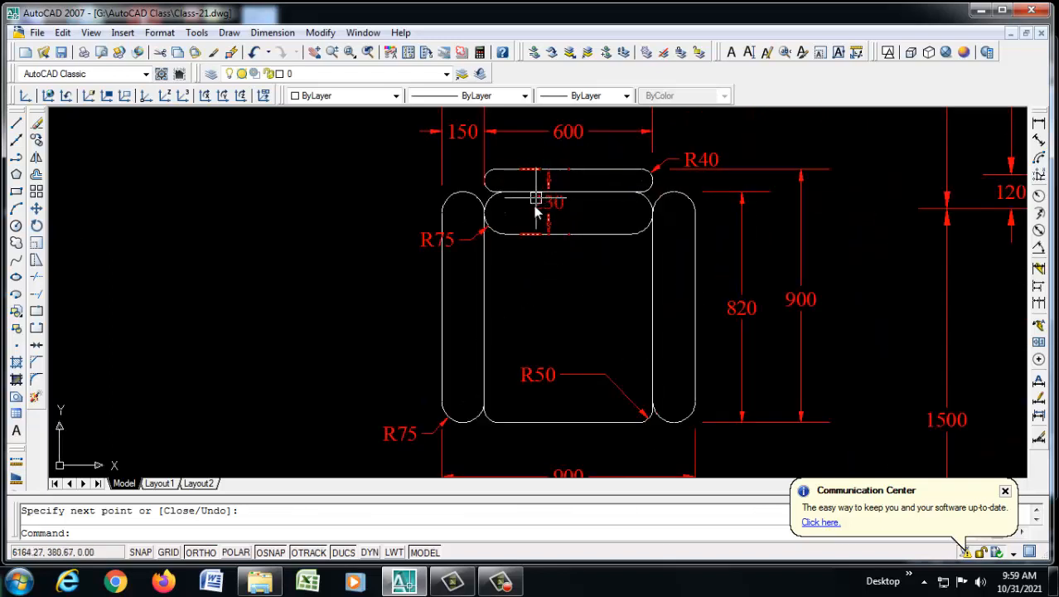
scroll(542, 215, "down", 2)
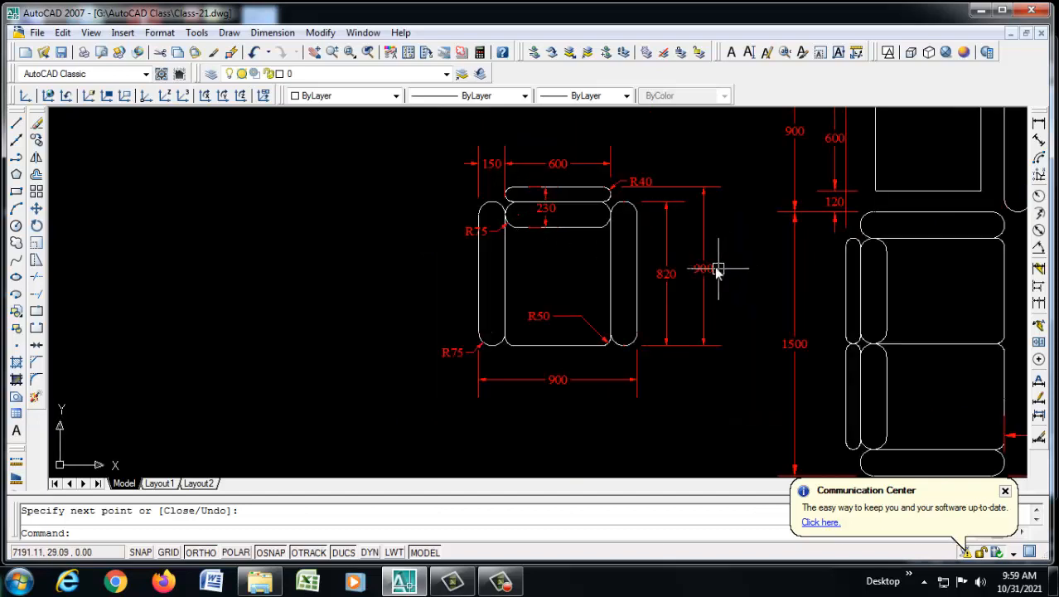
scroll(708, 179, "up", 1)
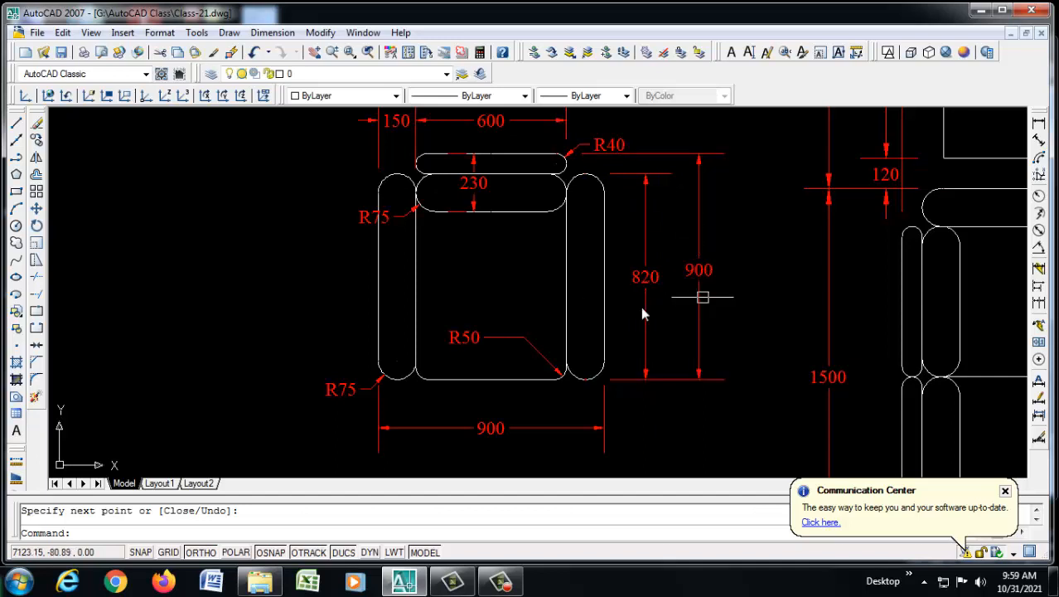
left_click(315, 52)
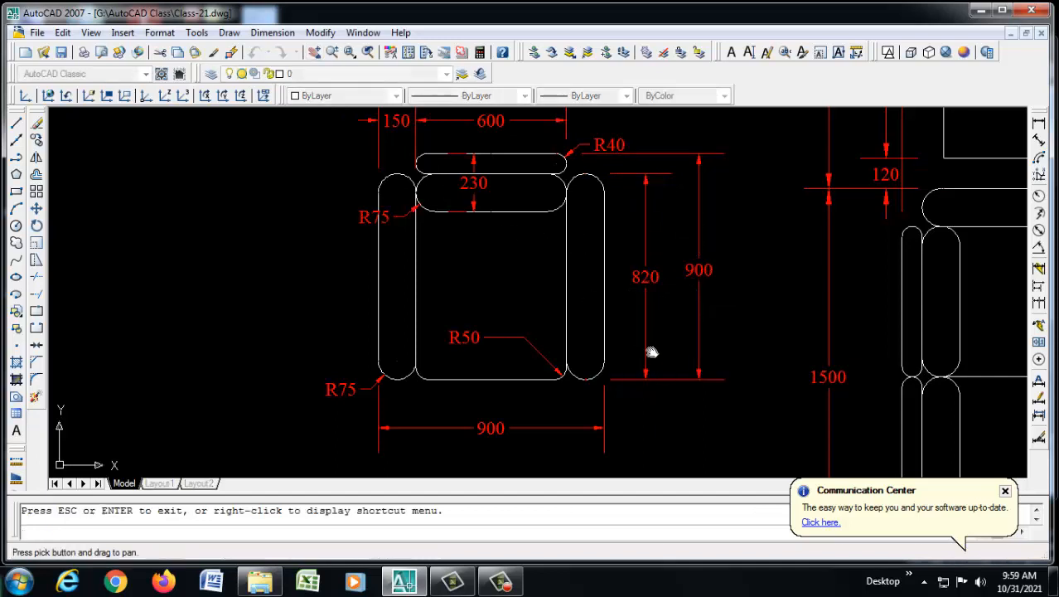
left_click_drag(651, 350, 684, 201)
scroll(651, 317, "down", 3)
left_click_drag(652, 317, 662, 287)
right_click(662, 287)
left_click(680, 300)
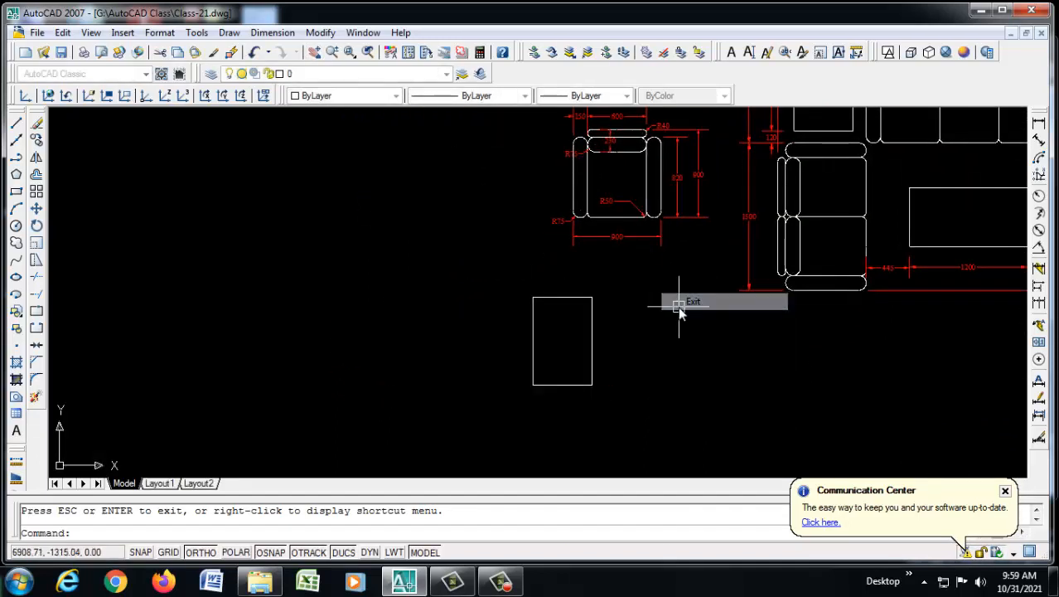
Offset the rectangle's top edge 80 downward into the rectangle.
scroll(660, 293, "up", 3)
type("o")
key("Return")
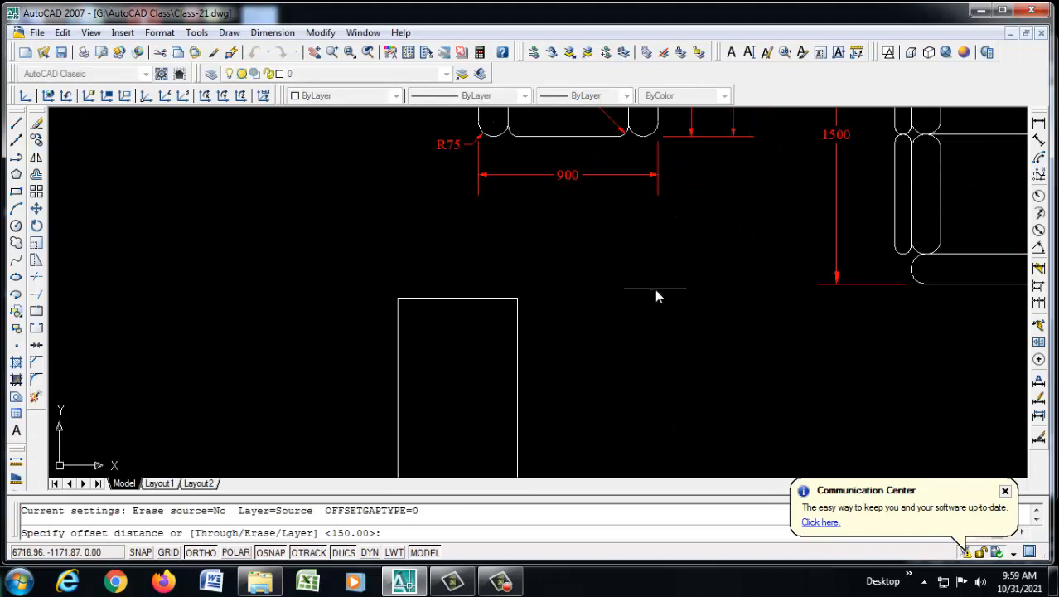
type("80")
key("Return")
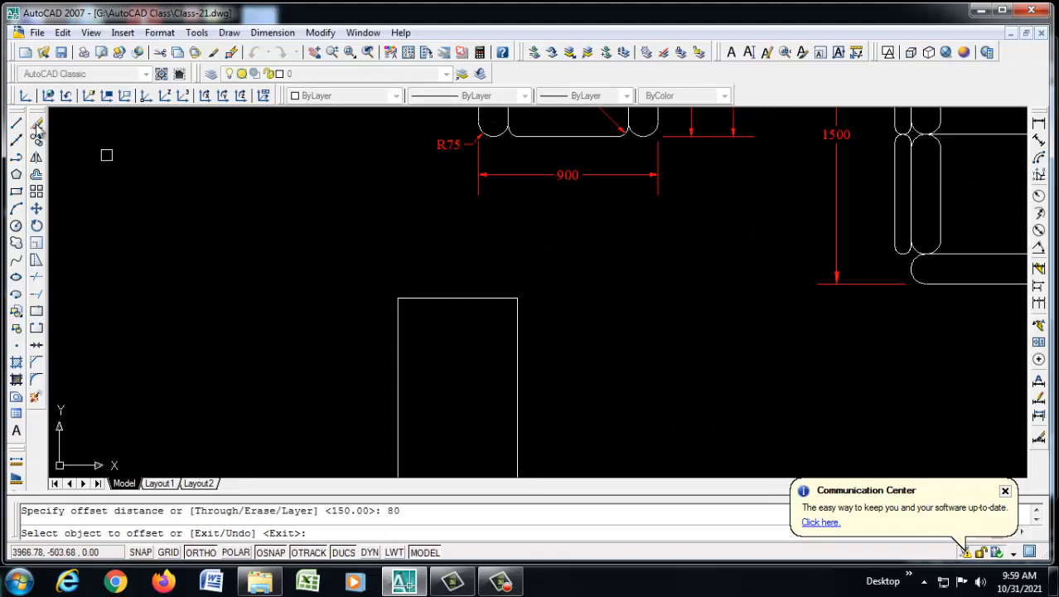
left_click(452, 299)
left_click(447, 350)
right_click(456, 350)
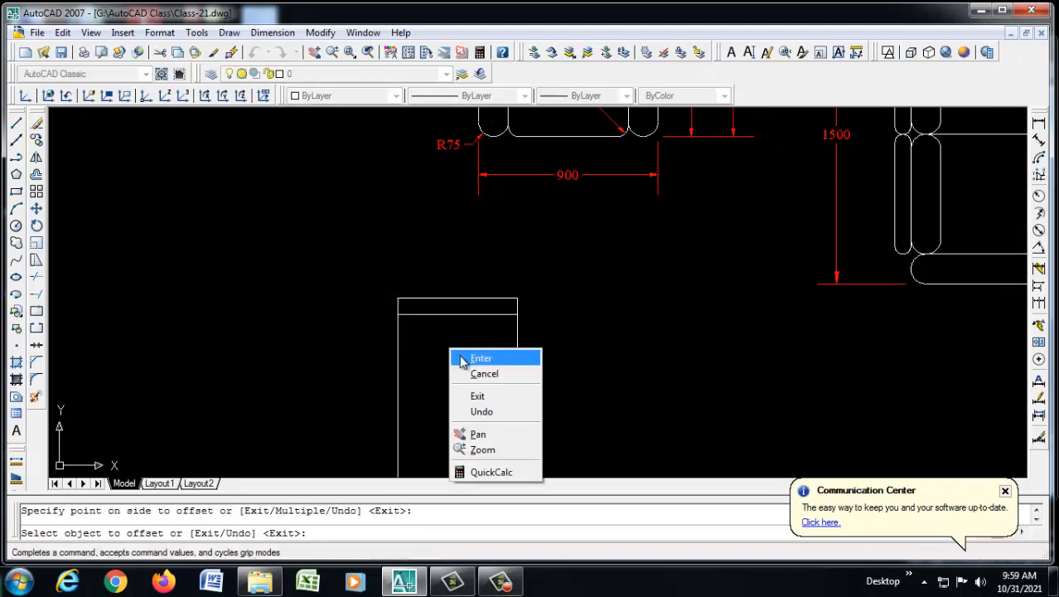
left_click(464, 356)
Offset the rectangle's top edge 230 downward into the rectangle.
key("Return")
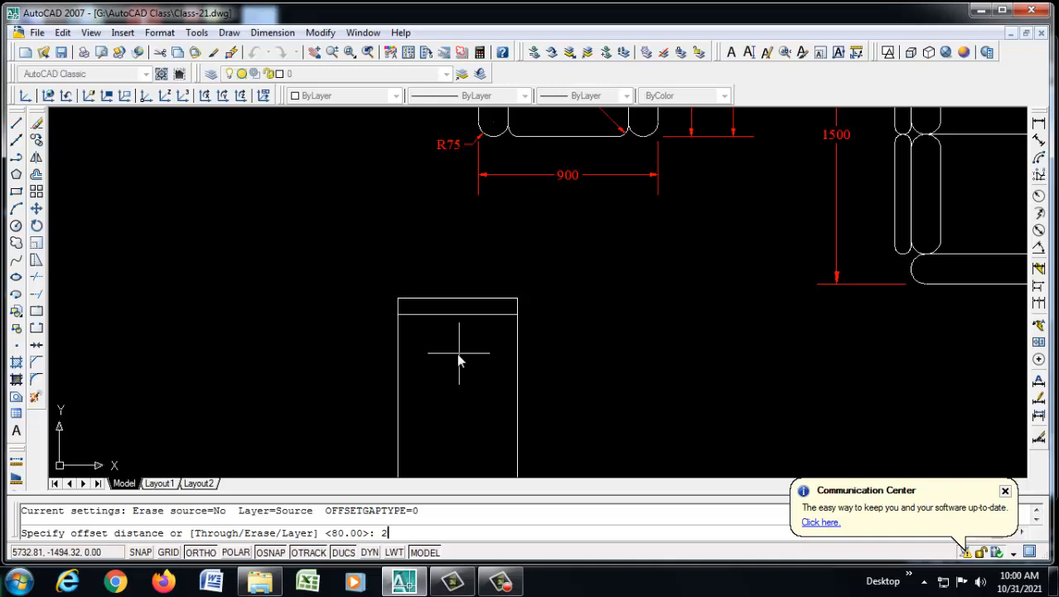
type("230")
key("Return")
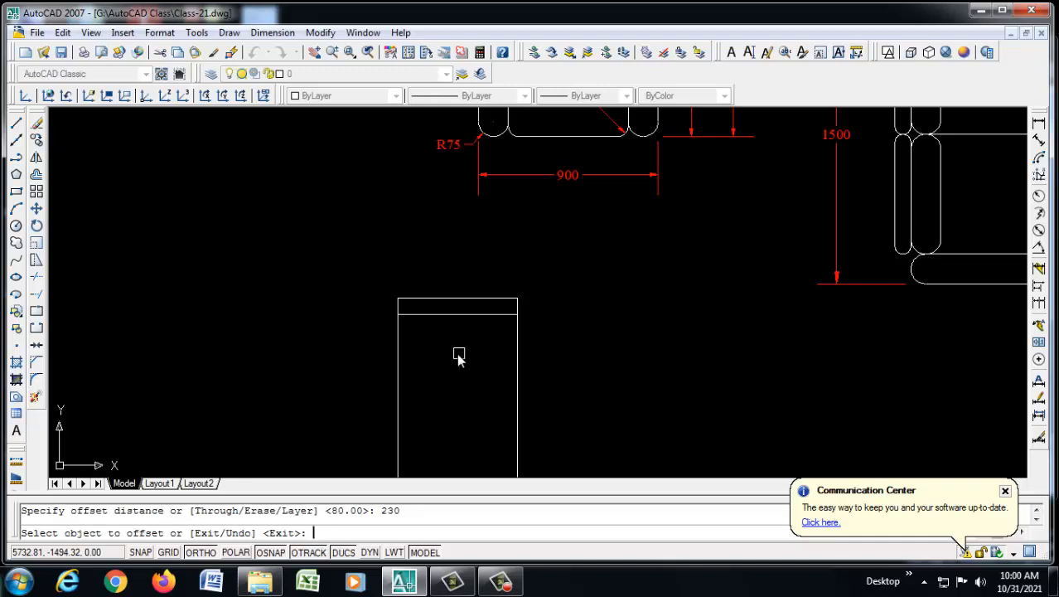
left_click(473, 298)
left_click(469, 408)
right_click(458, 370)
left_click(486, 385)
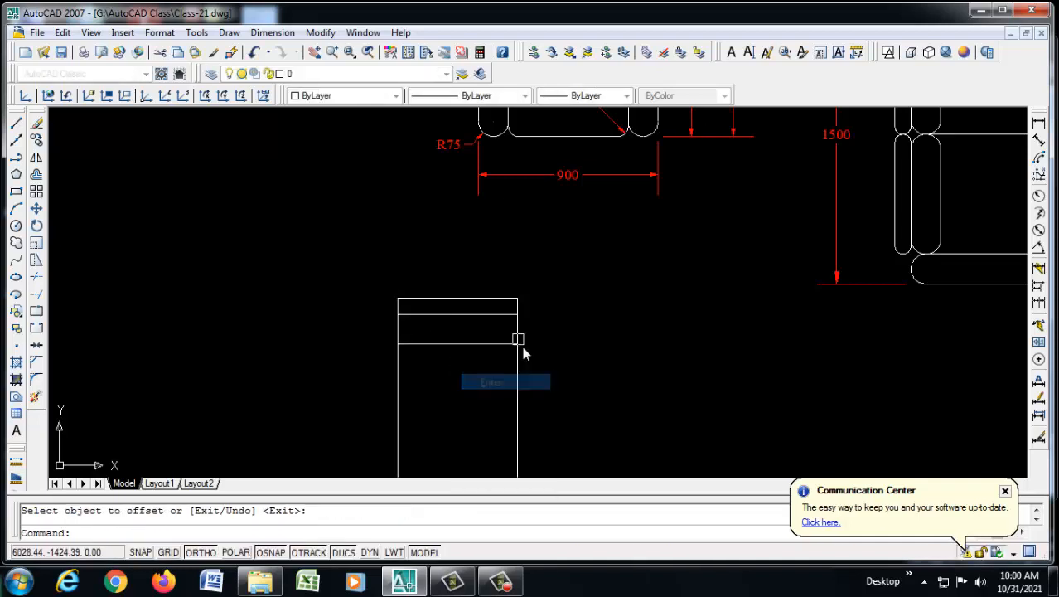
Compare the new outline with the single-seat sofa and examine the armrest width dimension.
scroll(524, 350, "down", 2)
scroll(539, 118, "up", 3)
scroll(540, 121, "up", 1)
scroll(580, 141, "down", 4)
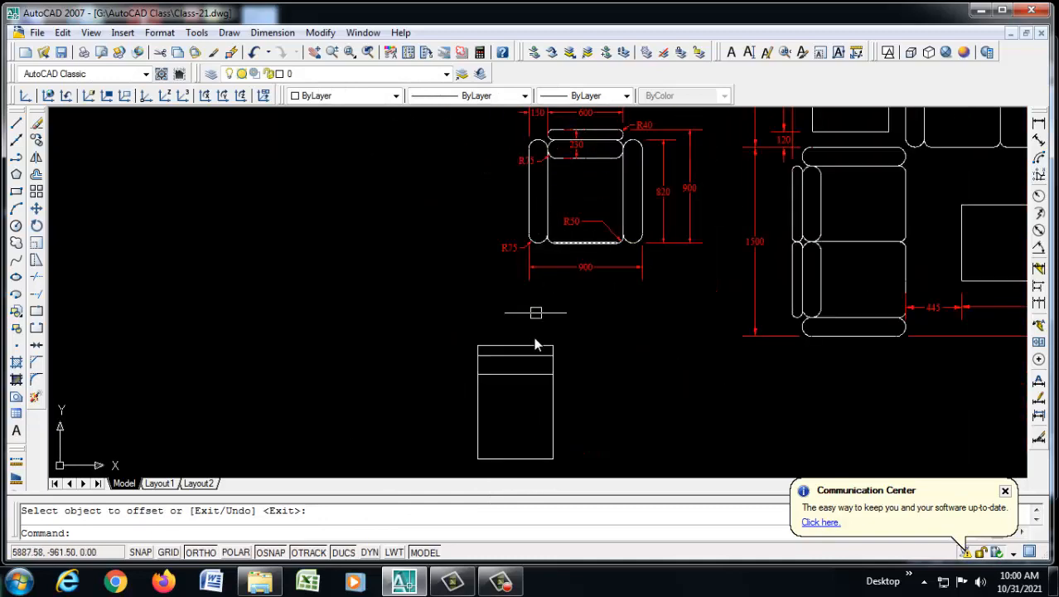
scroll(586, 272, "down", 2)
scroll(560, 166, "up", 6)
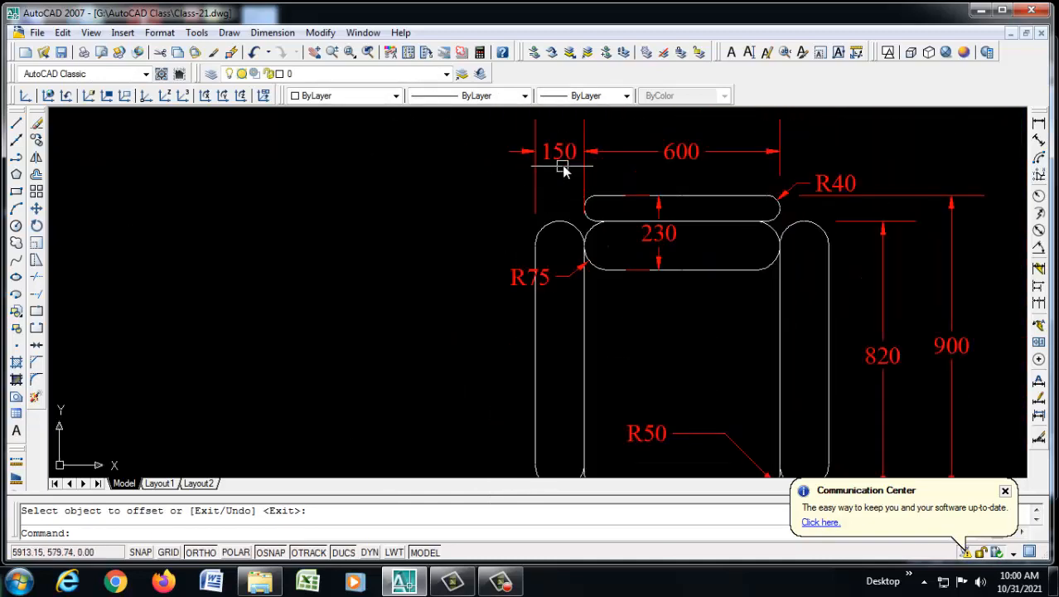
scroll(607, 162, "up", 2)
scroll(608, 166, "down", 6)
scroll(602, 355, "down", 3)
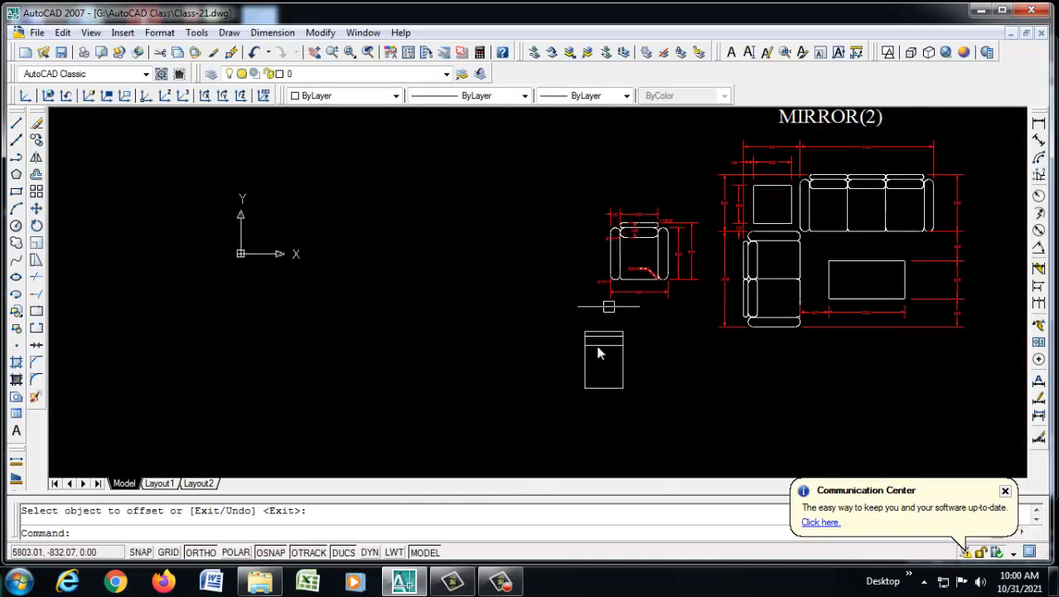
scroll(604, 406, "up", 1)
Offset the rectangle's left and right edges 150 outward to form the armrests' outer sides.
key("Return")
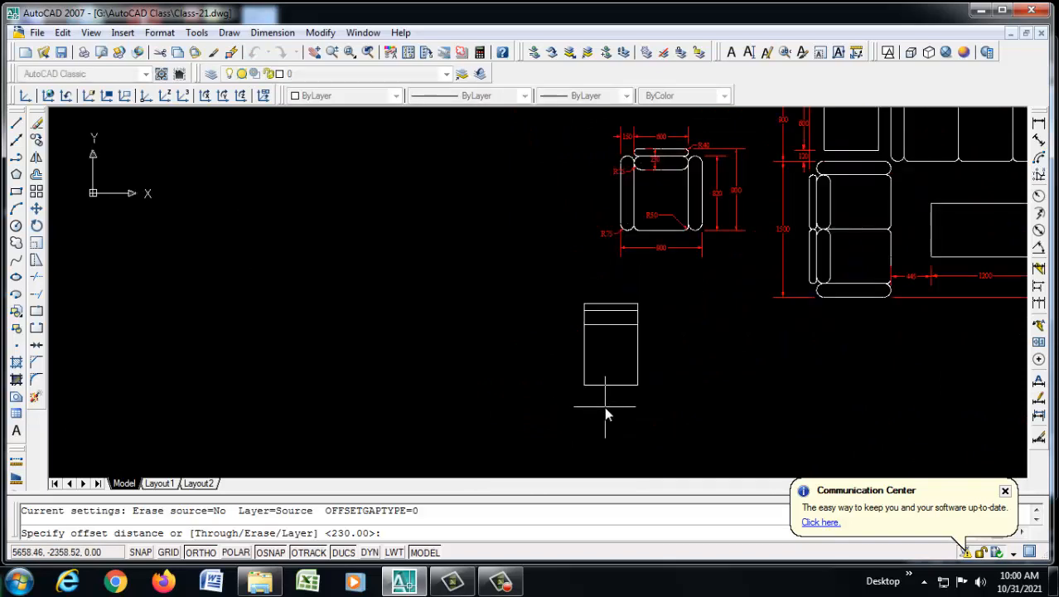
type("150")
key("Return")
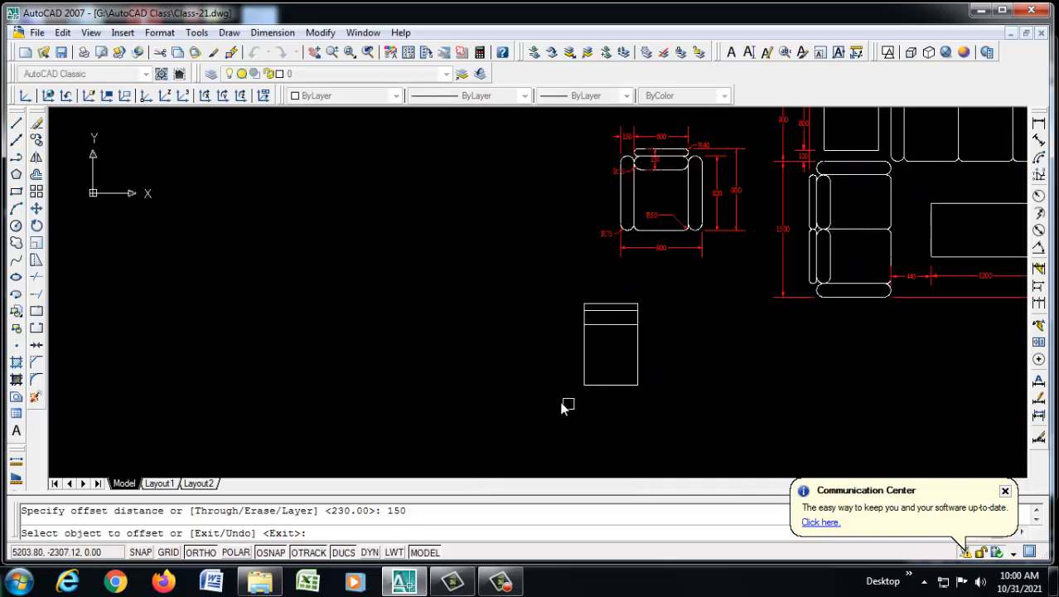
left_click(584, 360)
left_click(549, 363)
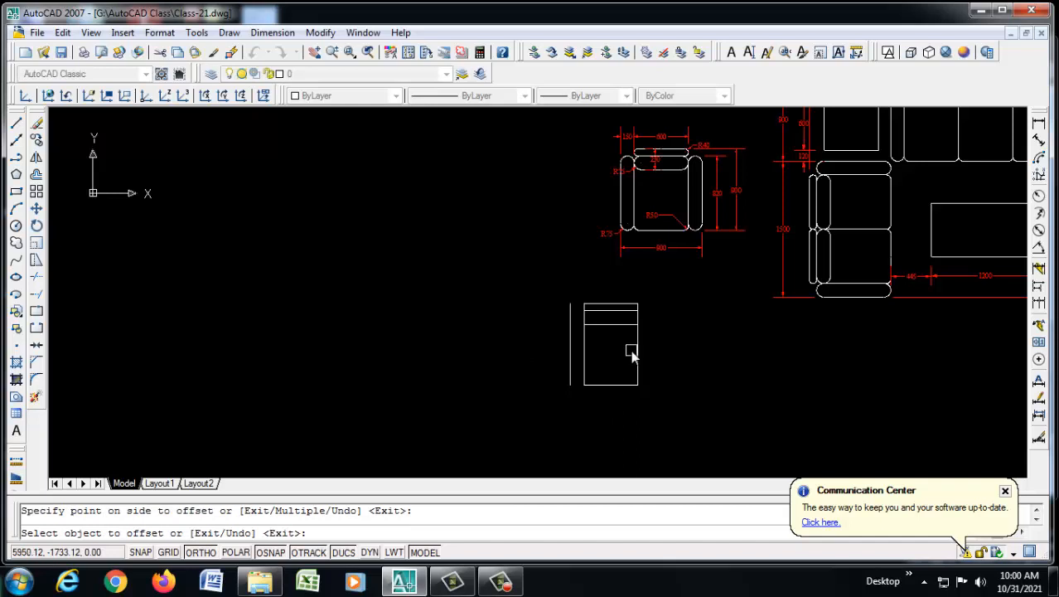
left_click(632, 350)
left_click(657, 351)
right_click(649, 347)
left_click(684, 347)
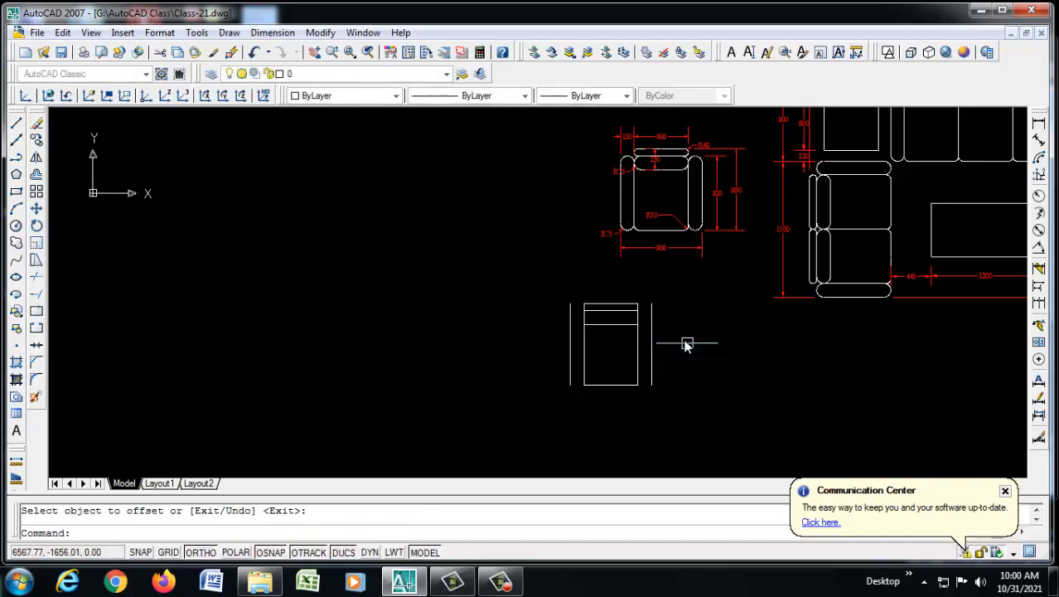
Draw a horizontal line from the left end of the 80 offset line to the left armrest's outer side.
scroll(684, 336, "up", 3)
scroll(406, 259, "up", 2)
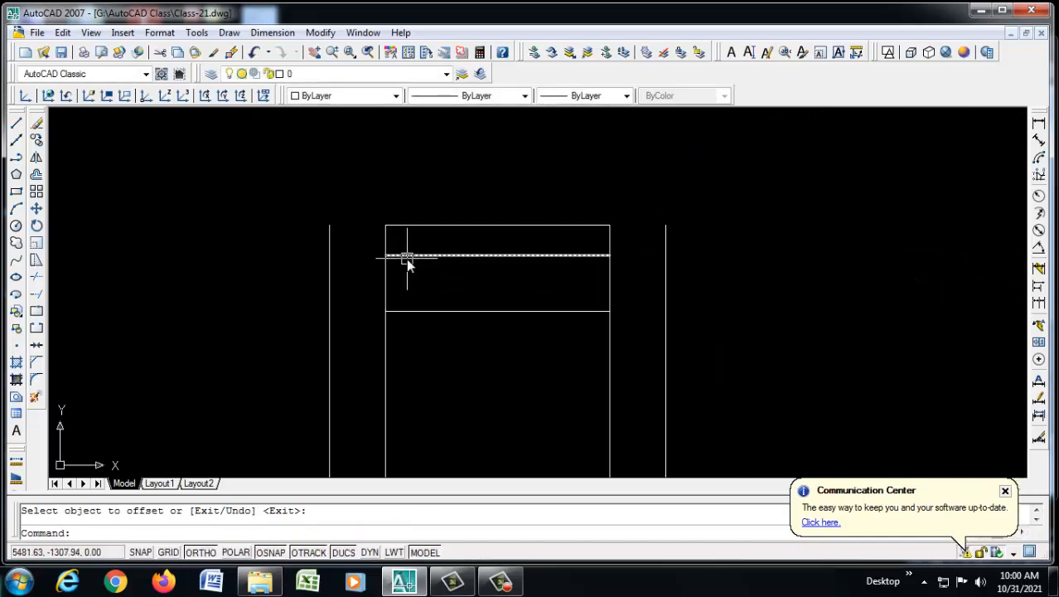
type("l")
key("Return")
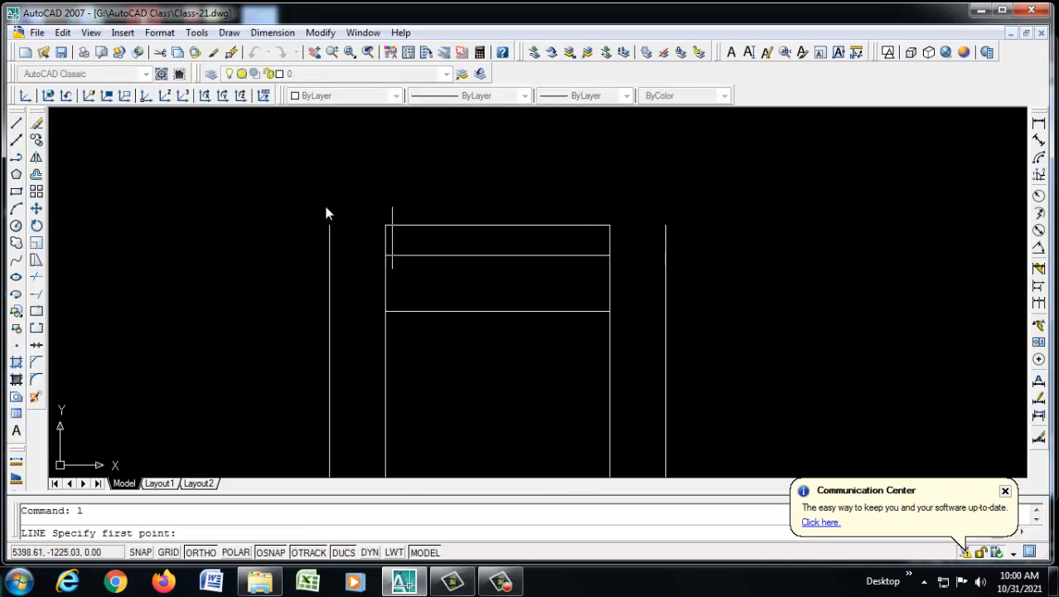
left_click(386, 257)
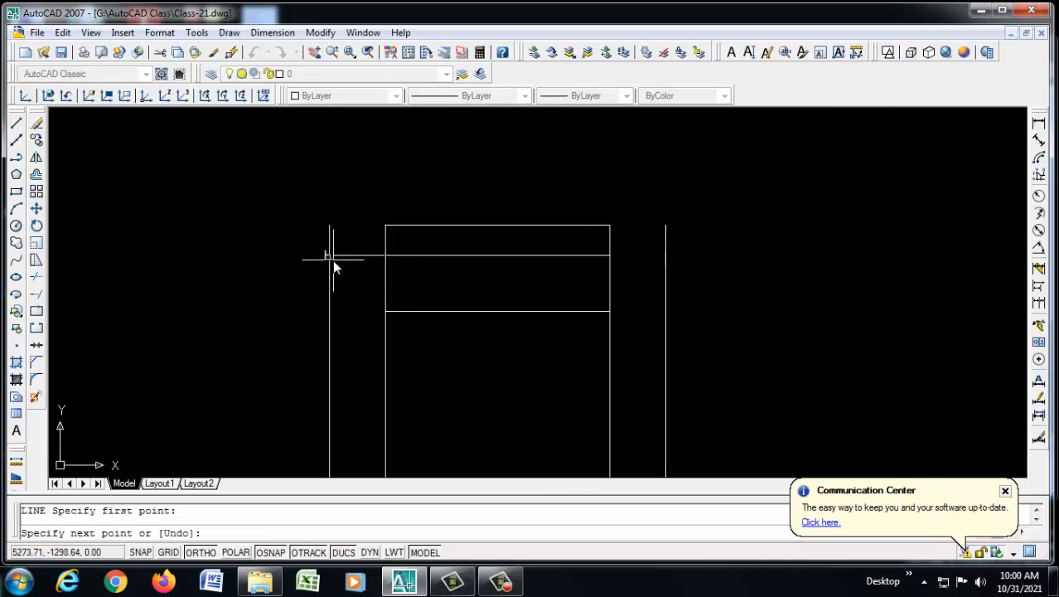
left_click(332, 257)
right_click(332, 260)
left_click(365, 271)
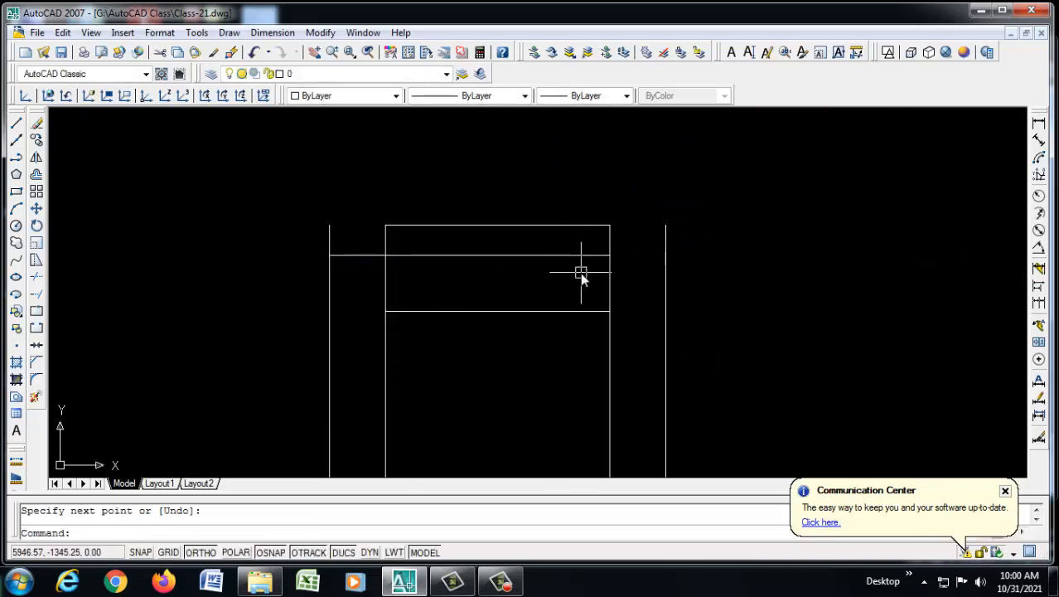
Draw a horizontal line from the right end of the 80 offset line to the right armrest's outer side.
key("Return")
left_click(611, 255)
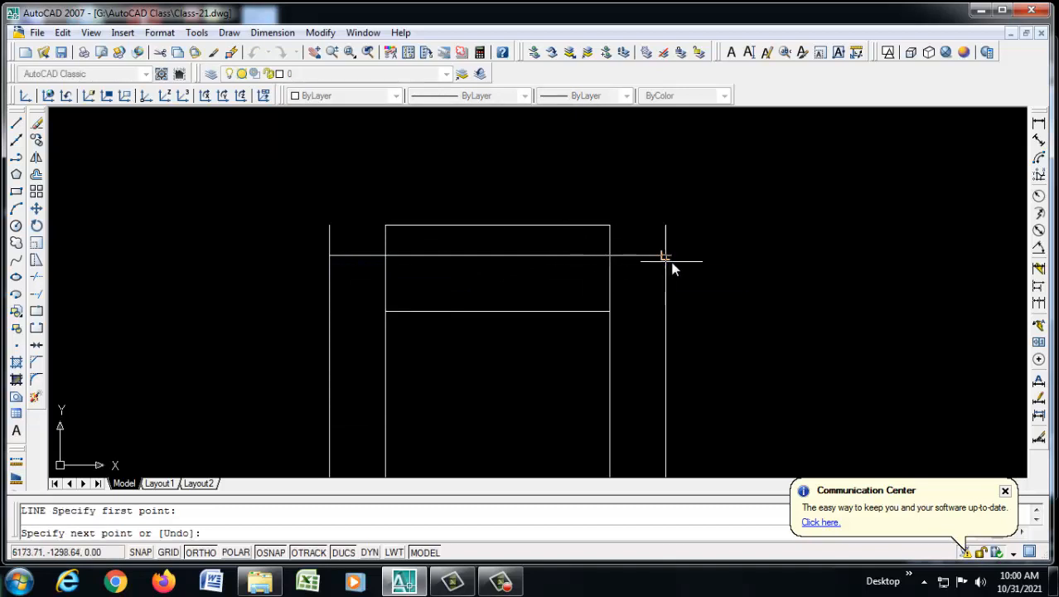
left_click(668, 259)
key("Return")
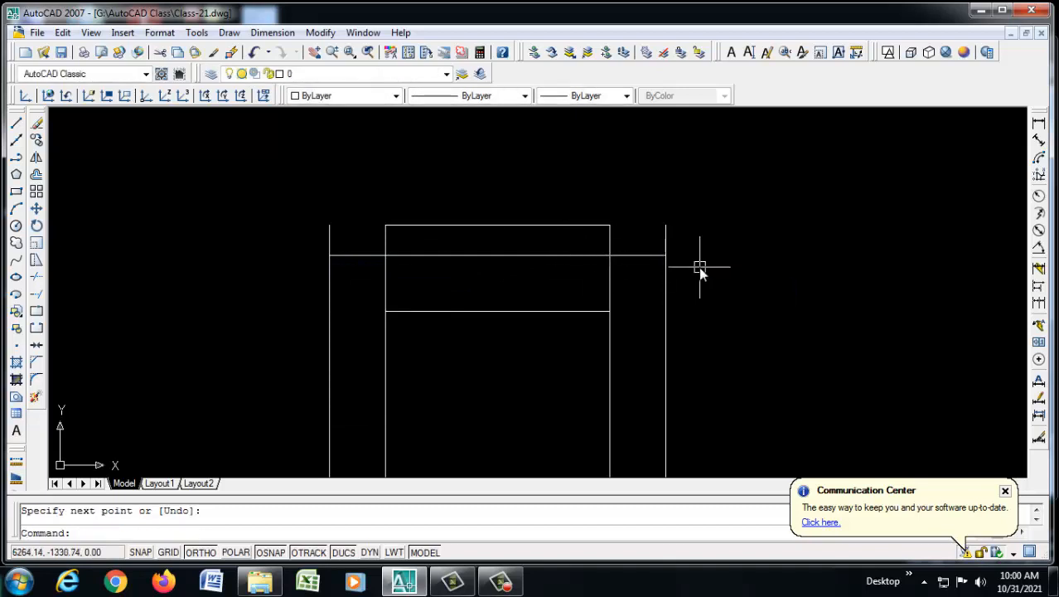
Trim the ends of both outer armrest lines that project above the armrests' top lines.
type("tr")
key("Return")
key("Return")
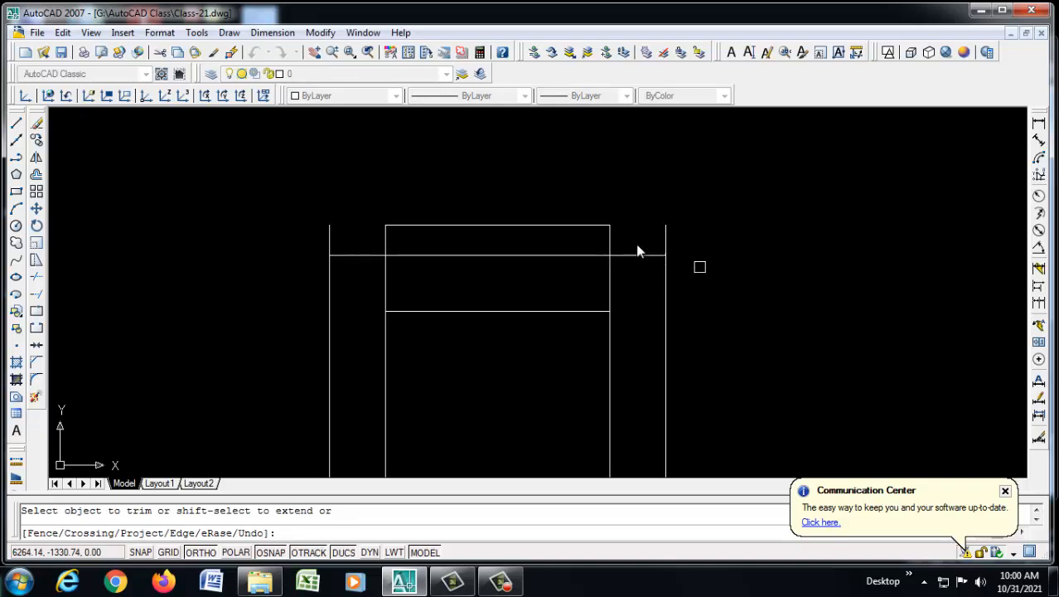
left_click(663, 237)
left_click(654, 229)
left_click(344, 220)
left_click(294, 232)
right_click(295, 231)
left_click(366, 238)
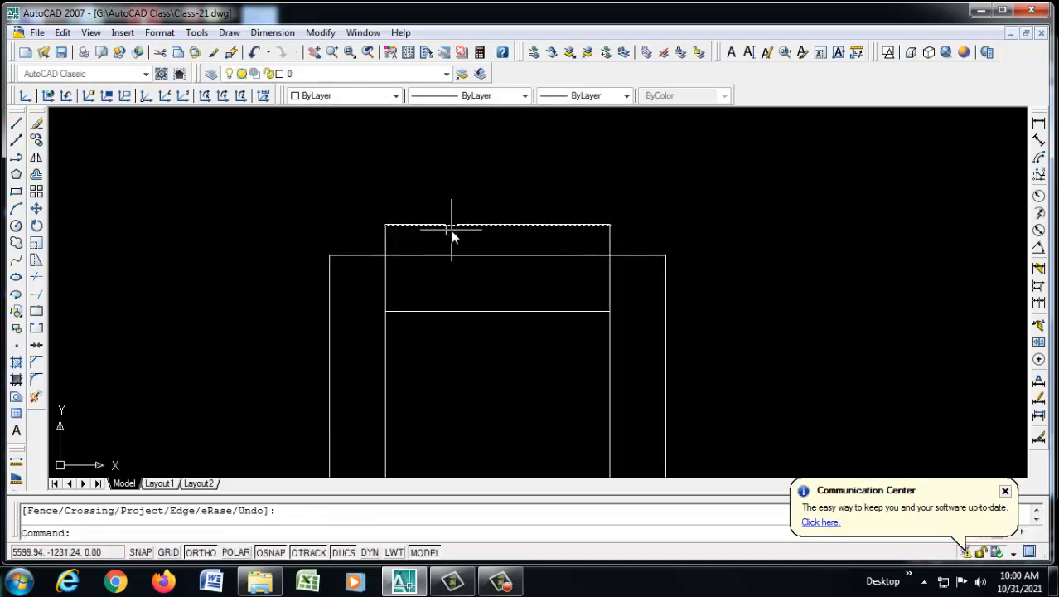
Close the bottom of the left armrest with a line from its outer corner to the rectangle's lower-left corner.
scroll(466, 235, "down", 3)
scroll(398, 245, "up", 5)
scroll(449, 237, "down", 5)
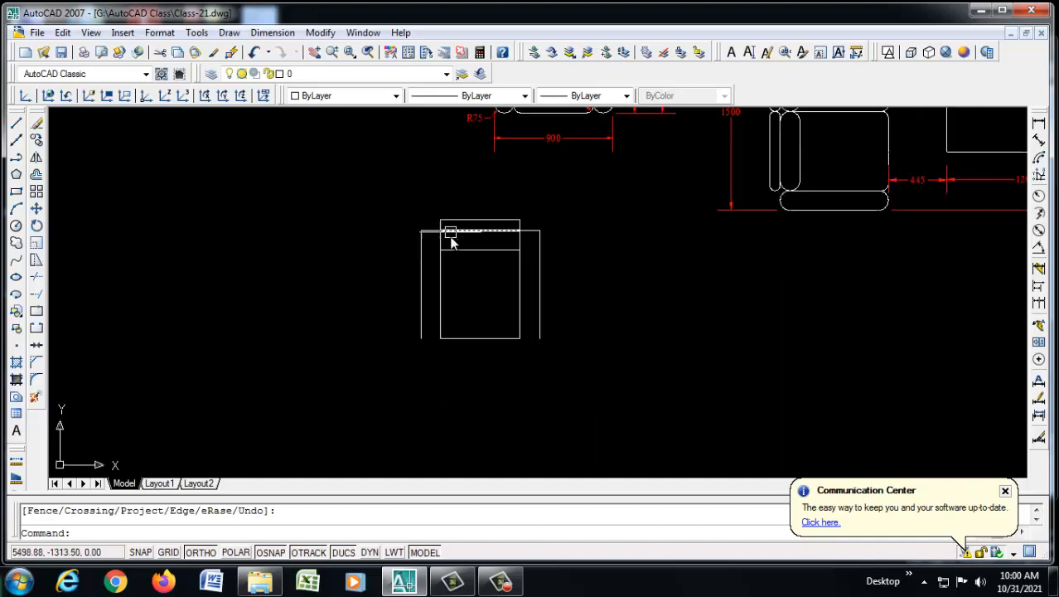
scroll(445, 235, "up", 1)
scroll(449, 348, "up", 3)
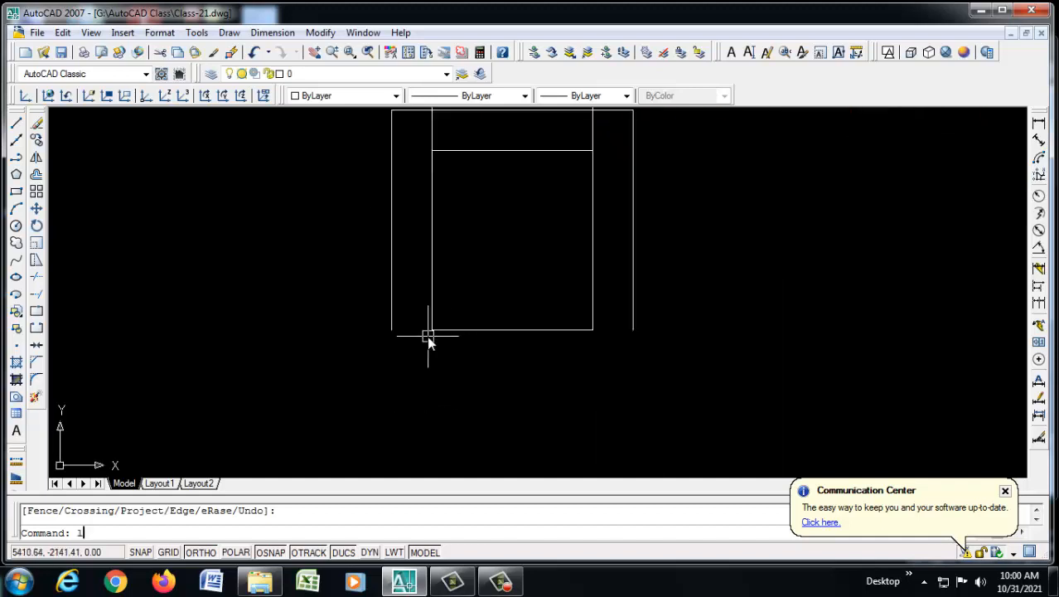
key("Return")
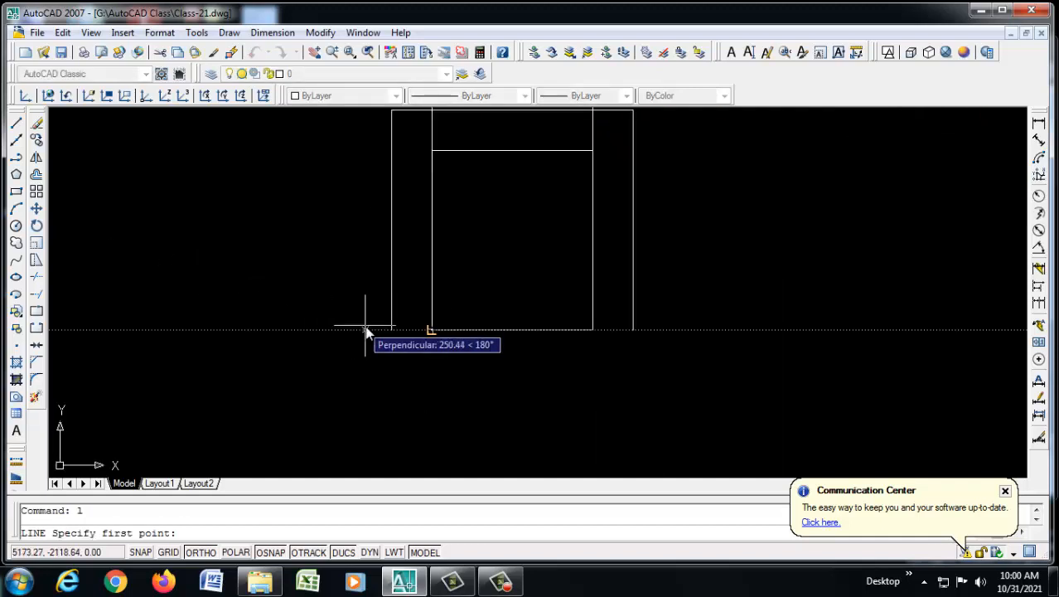
left_click(391, 329)
left_click(433, 331)
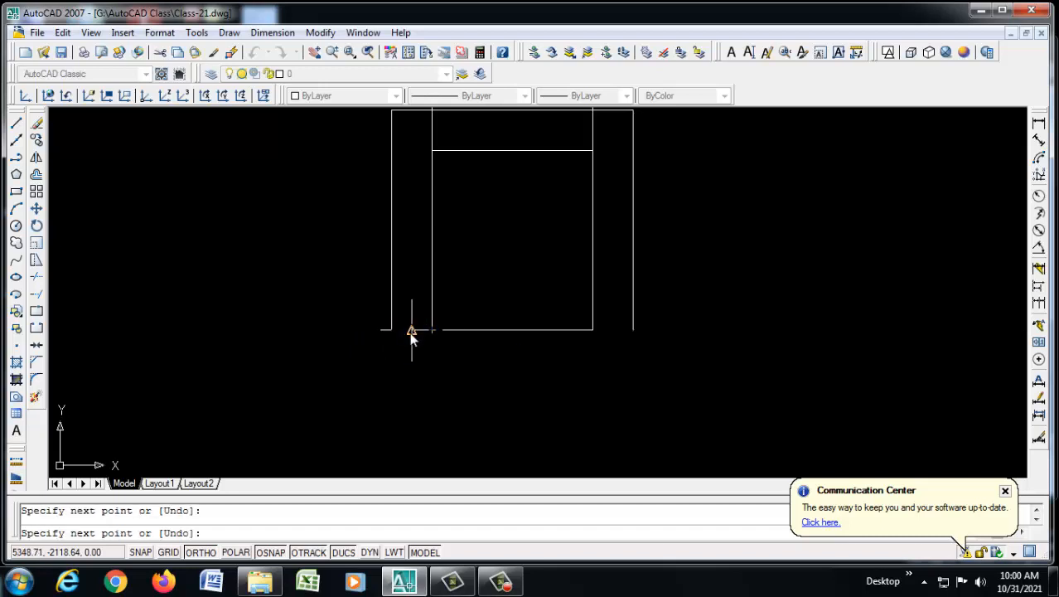
key("Return")
Close the bottom of the right armrest with a line from the rectangle's lower-right corner to the outer side.
key("Return")
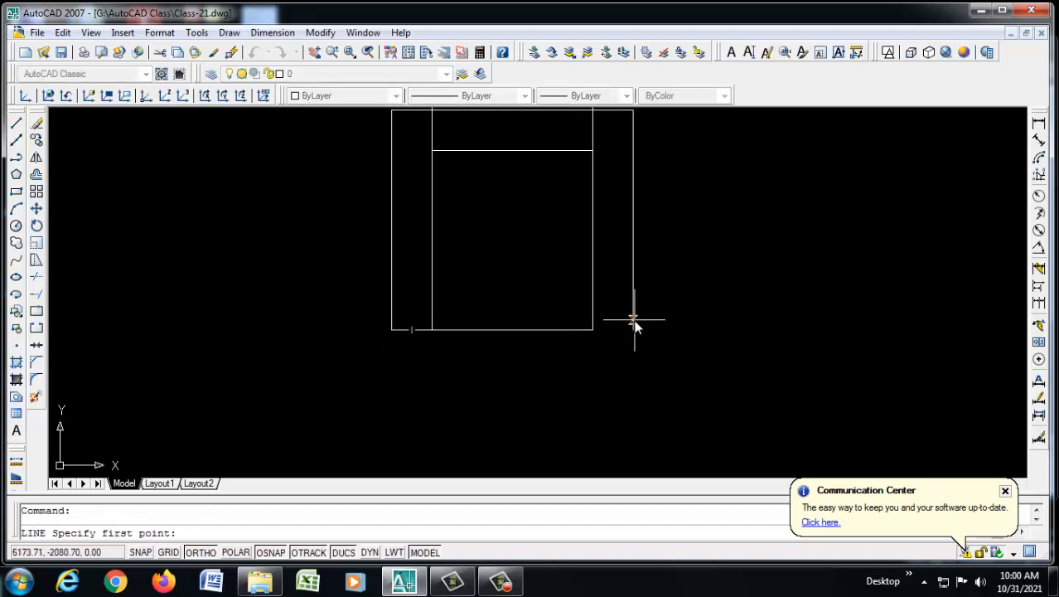
left_click(592, 331)
left_click(632, 330)
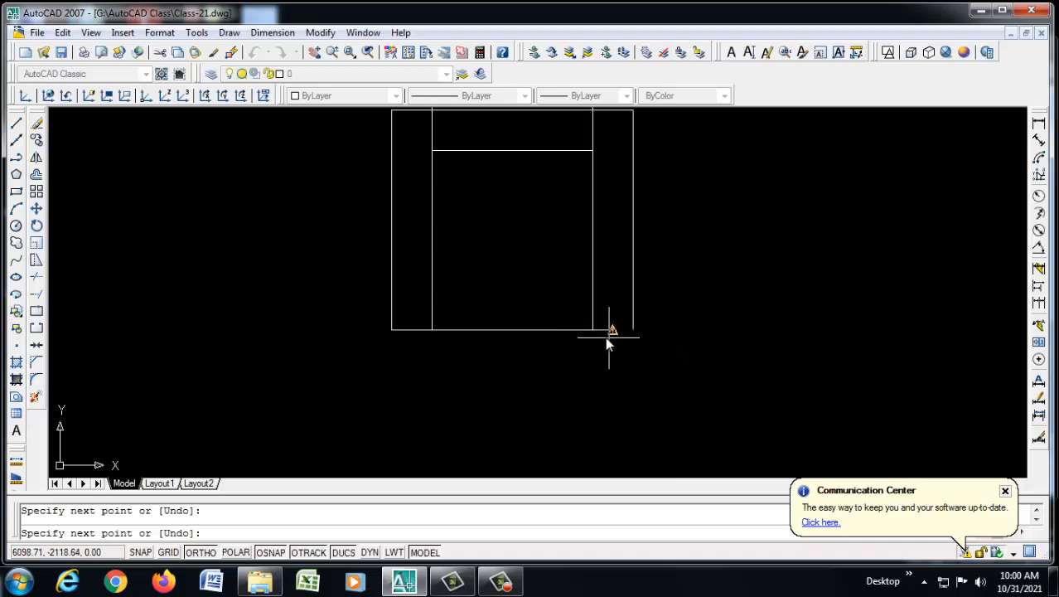
key("Return")
Try a tangent-tangent-radius circle of radius 75 on the rectangle's left edge and the 80 offset line, and undo it.
scroll(509, 332, "down", 4)
scroll(508, 300, "up", 2)
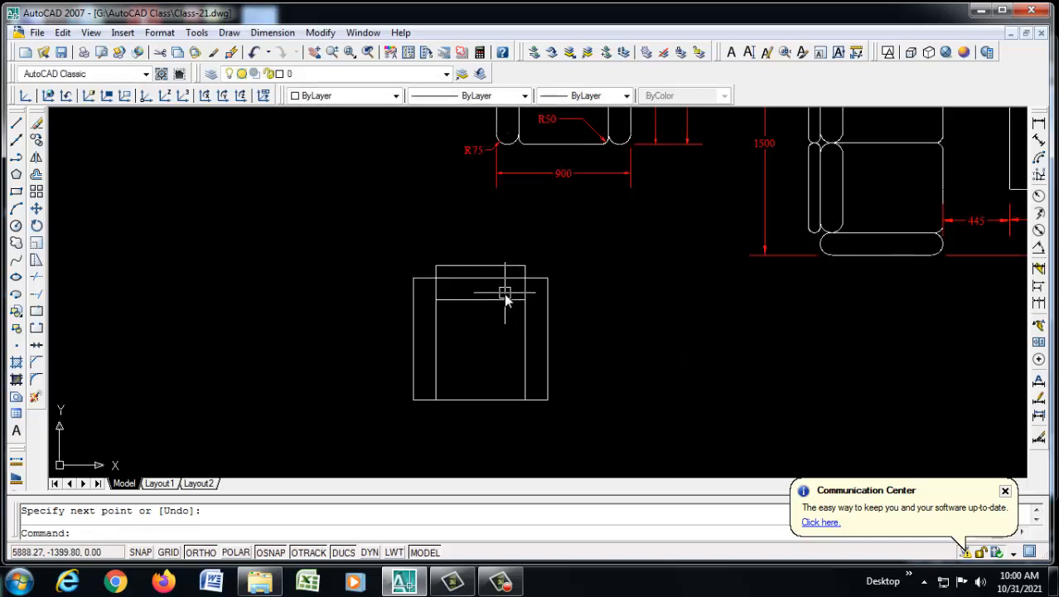
scroll(508, 298, "up", 3)
type("c")
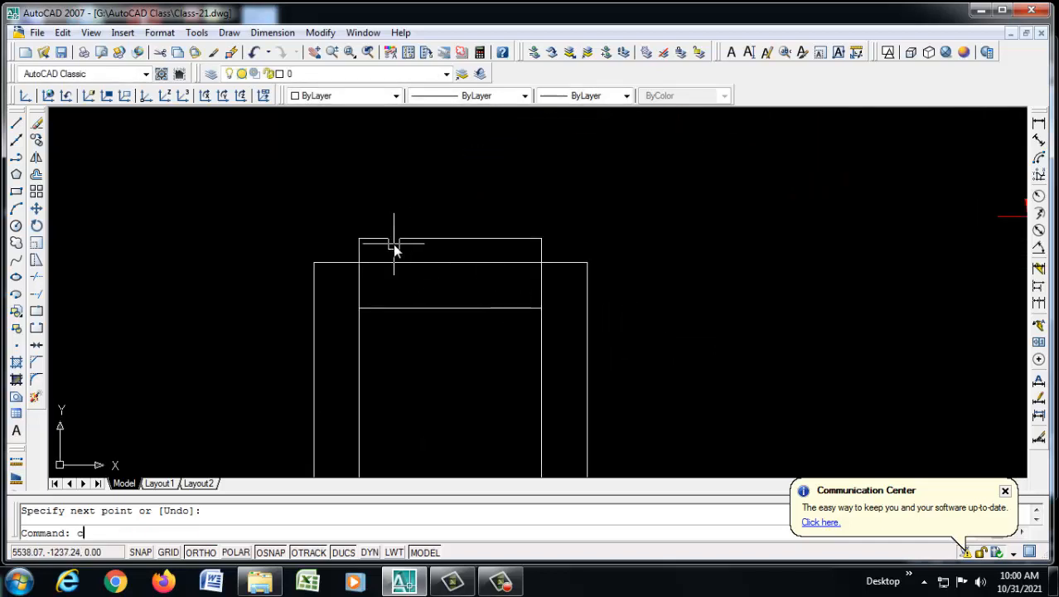
key("Return")
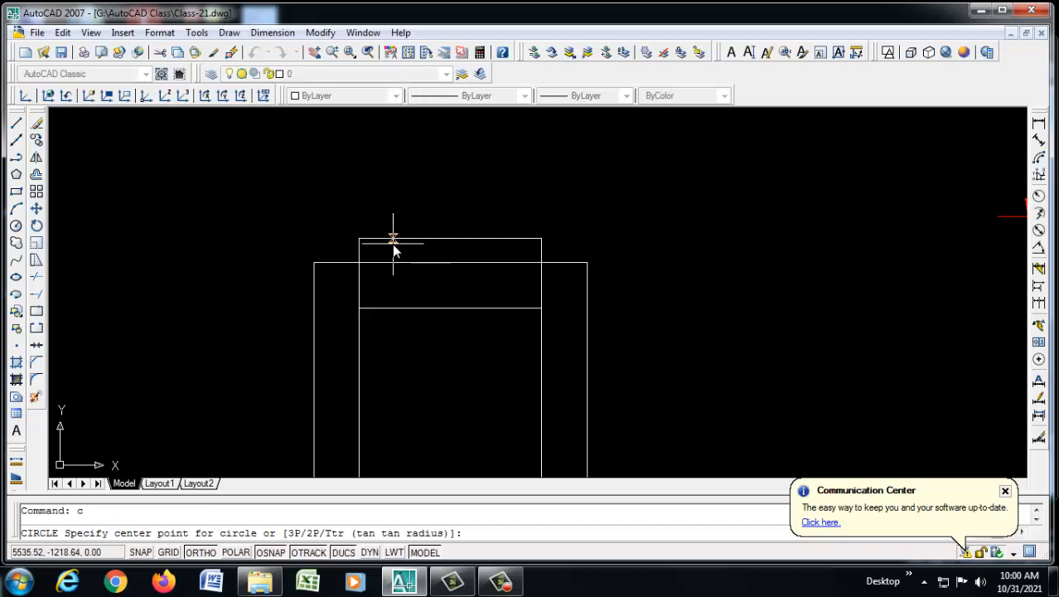
type("ttr")
key("Return")
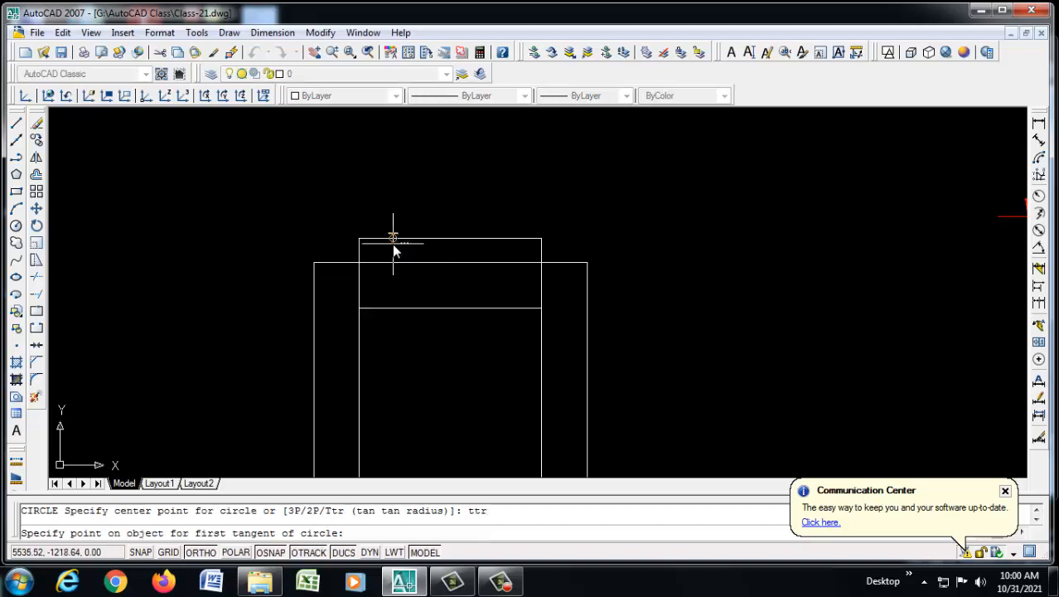
scroll(341, 248, "up", 3)
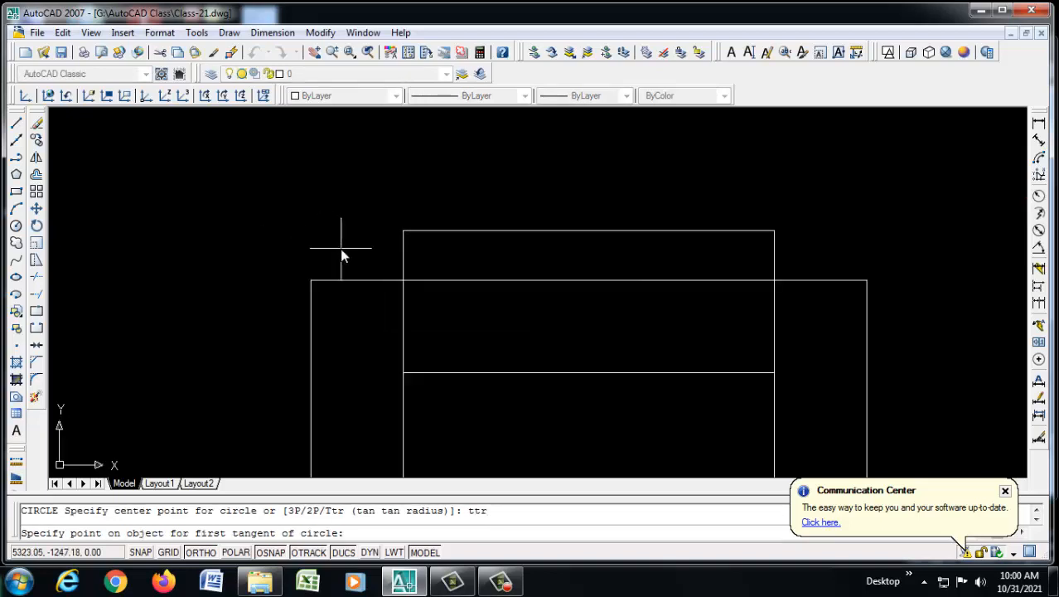
left_click(408, 257)
left_click(402, 295)
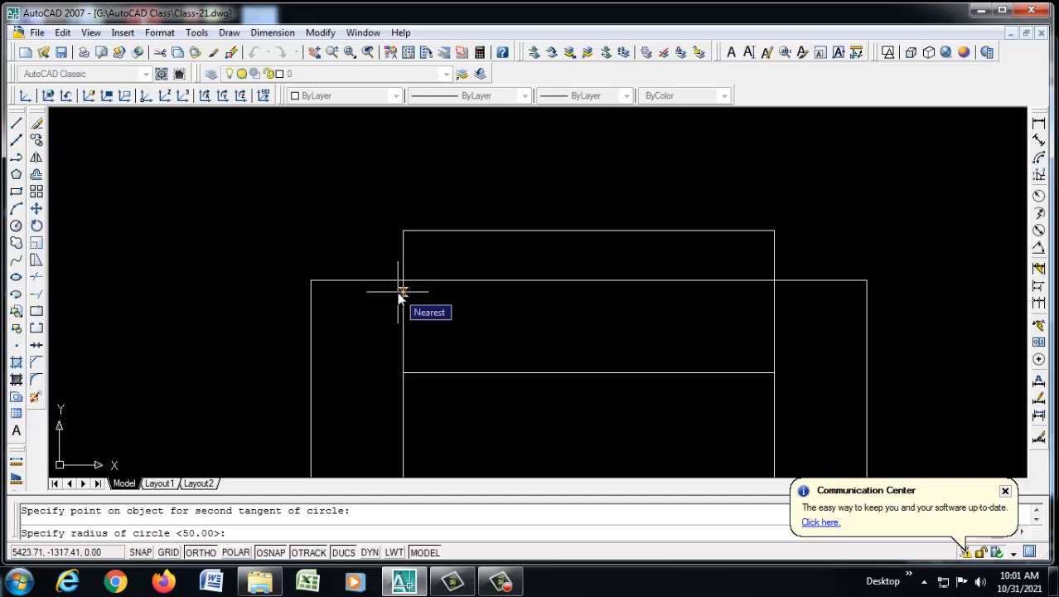
key("Return")
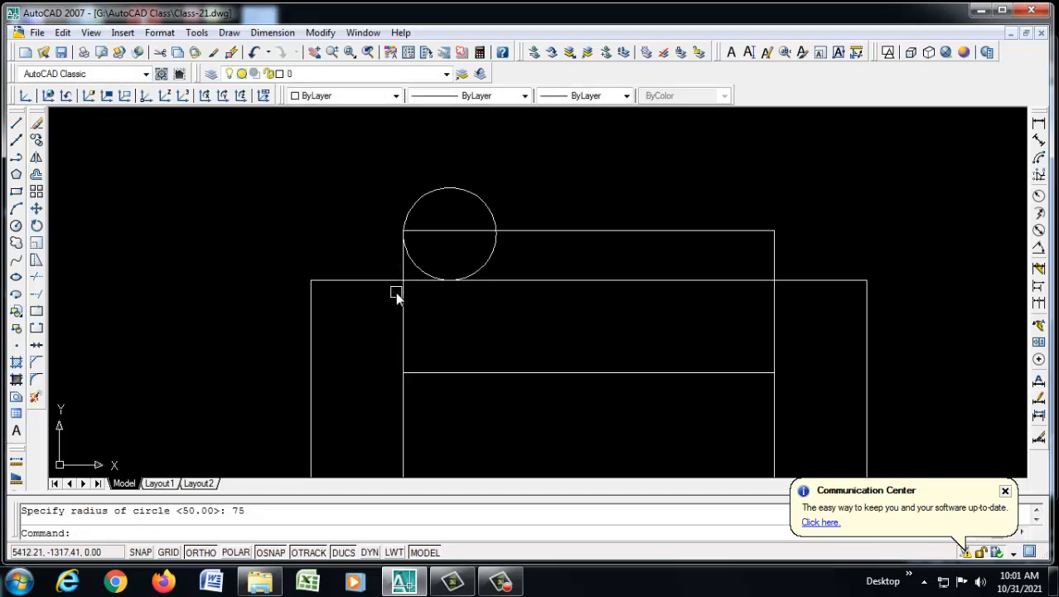
key("ctrl+z")
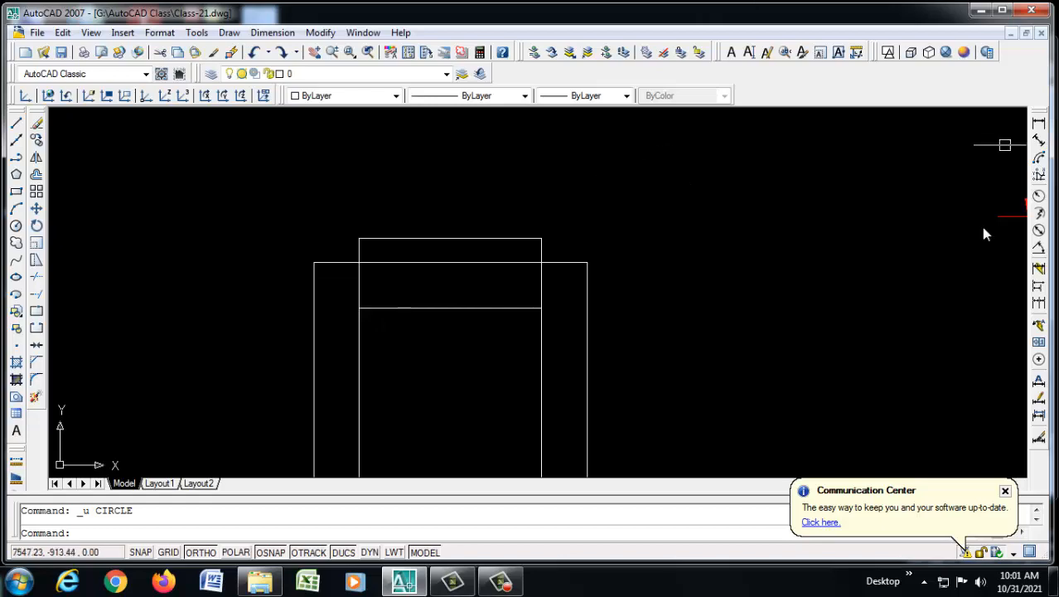
Draw a tangent-tangent-radius circle of radius 40 in the top backrest strip, touching its left edge and the 80 offset line.
scroll(613, 336, "down", 3)
scroll(655, 178, "up", 4)
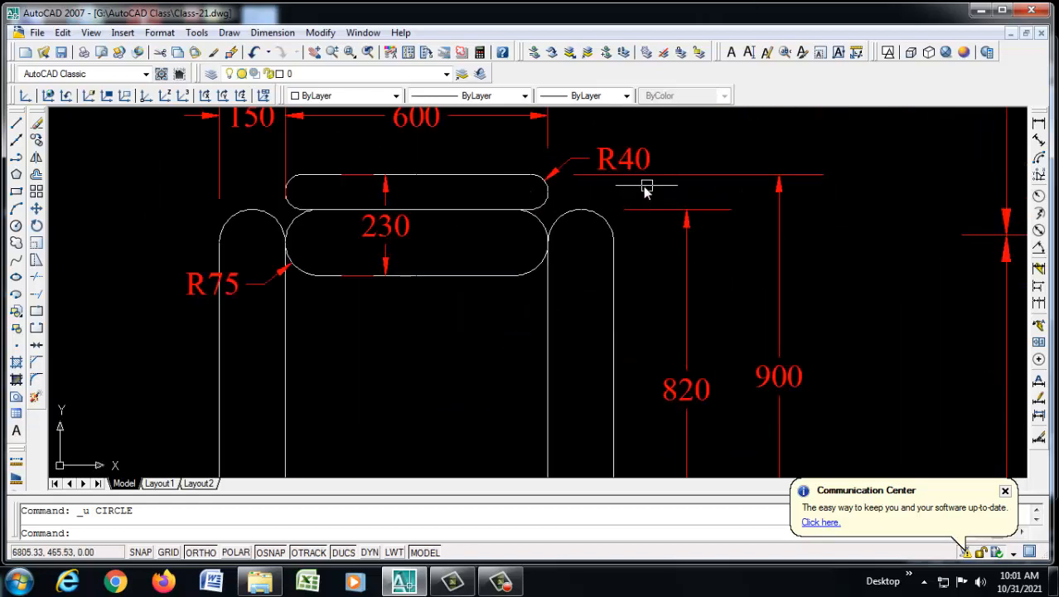
scroll(652, 179, "down", 4)
scroll(581, 357, "up", 4)
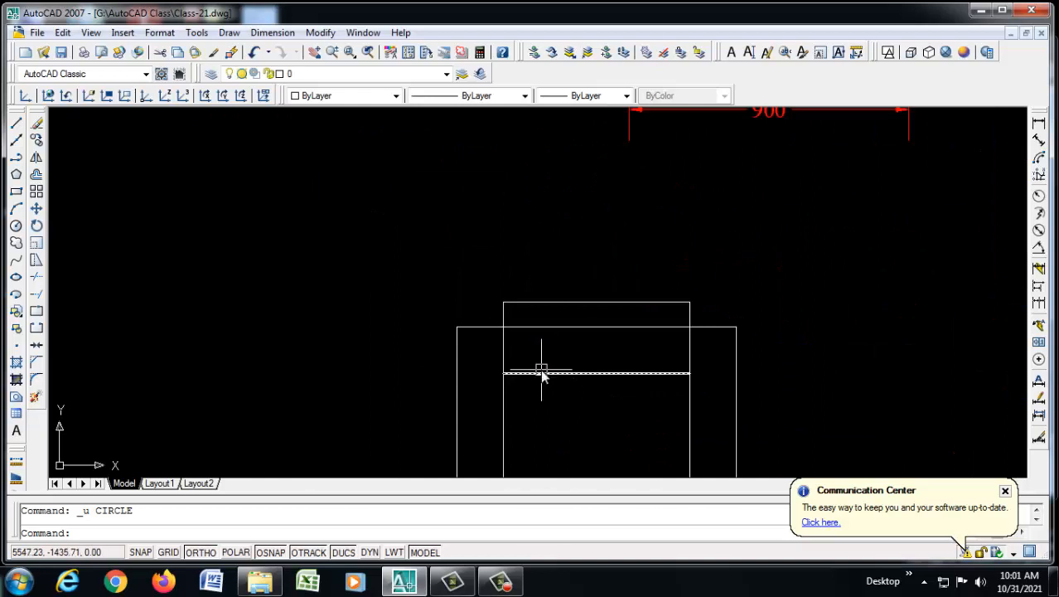
key("Return")
type("t")
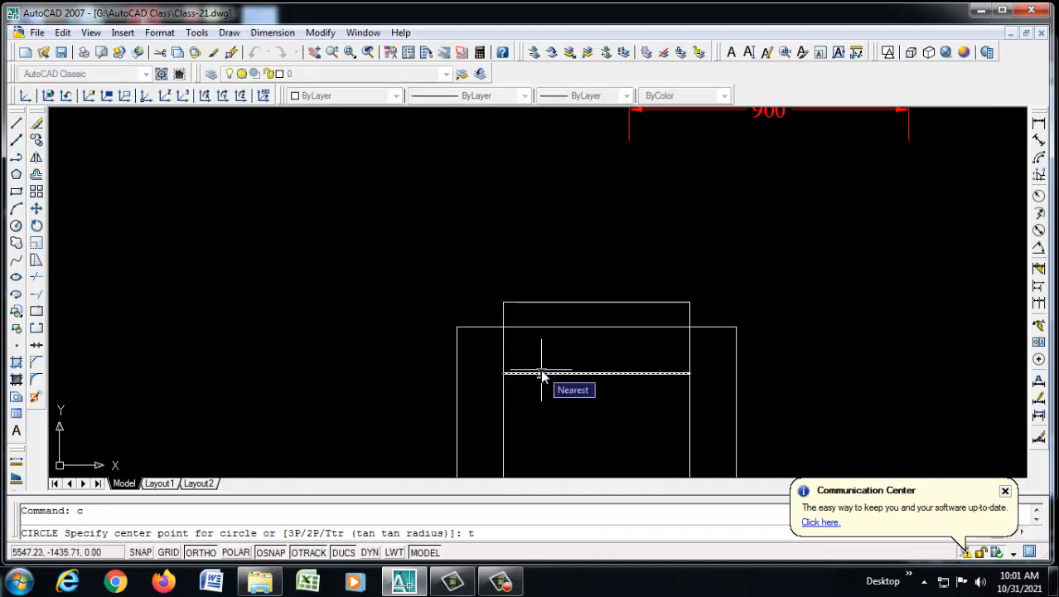
type("tr")
key("Return")
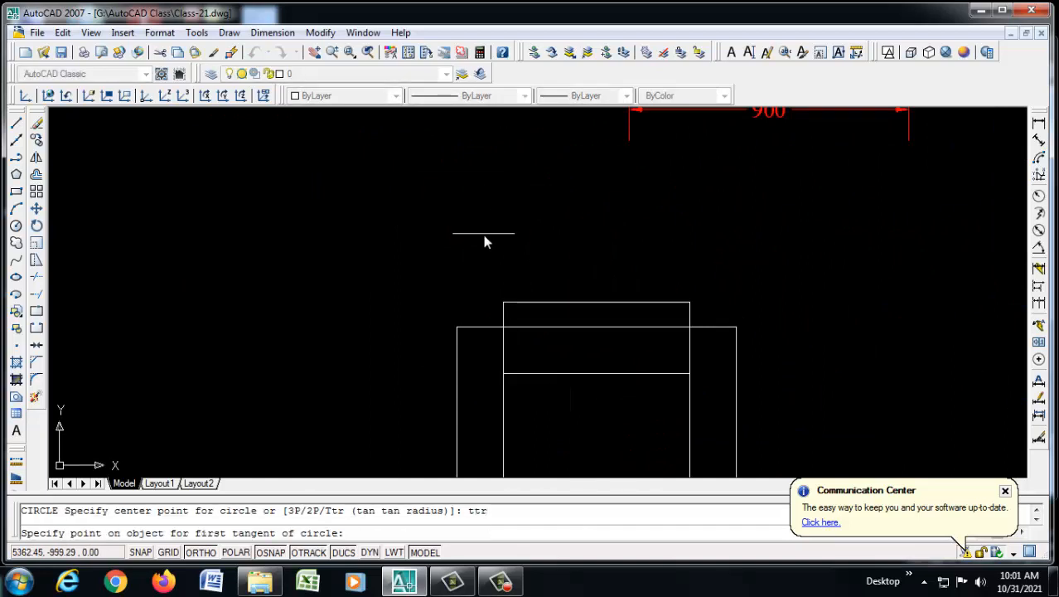
scroll(486, 238, "up", 2)
left_click(509, 339)
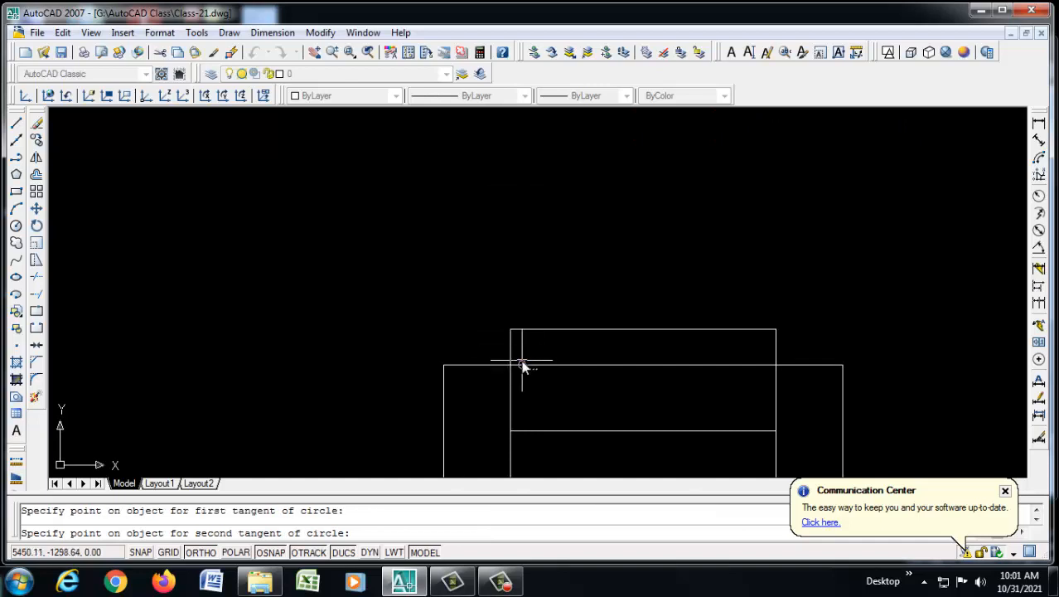
left_click(522, 365)
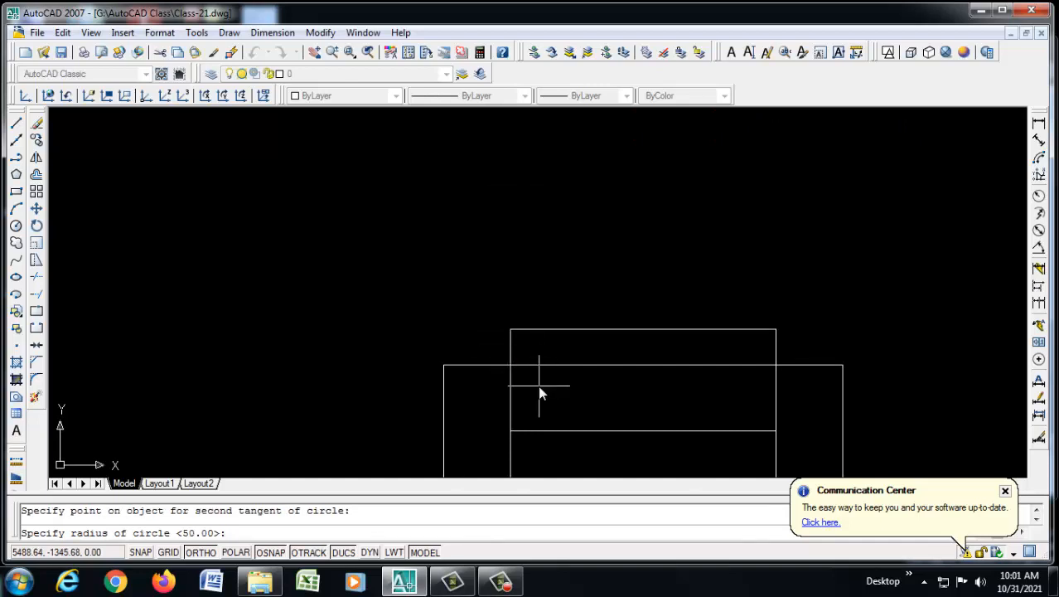
key("Return")
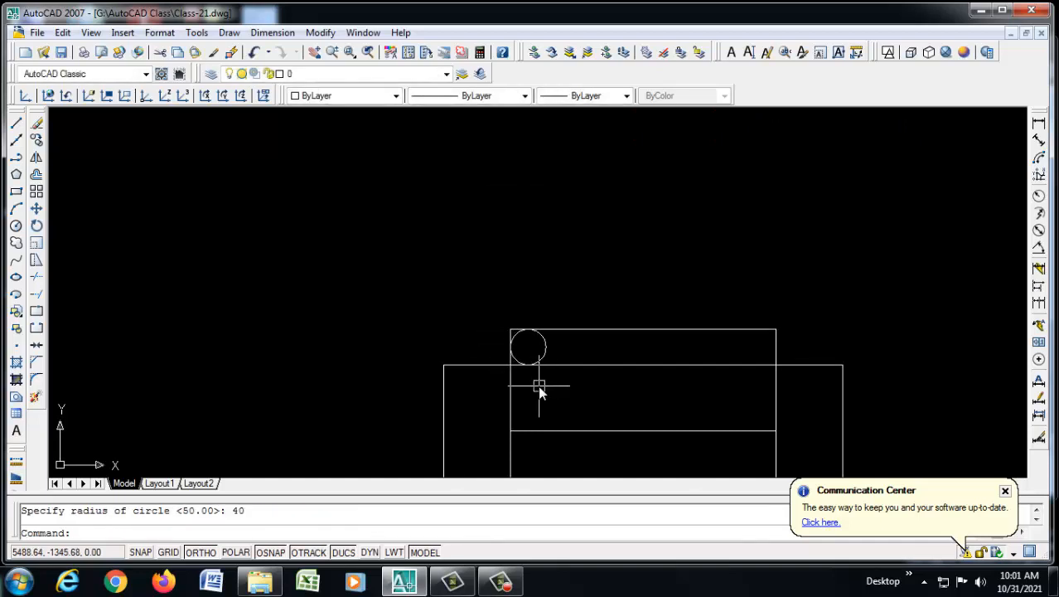
key("Return")
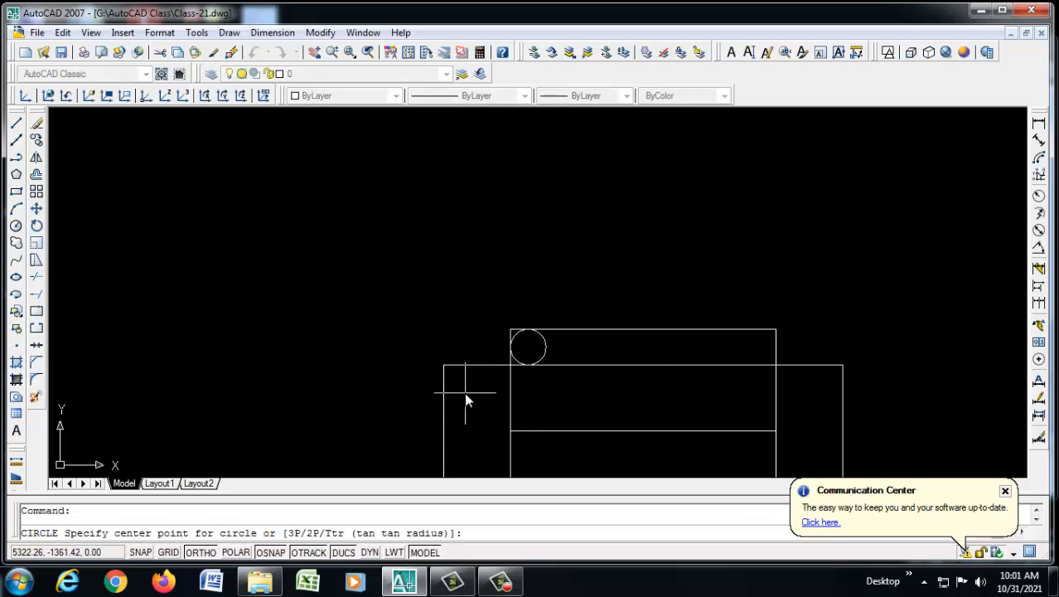
type("ttr")
key("Return")
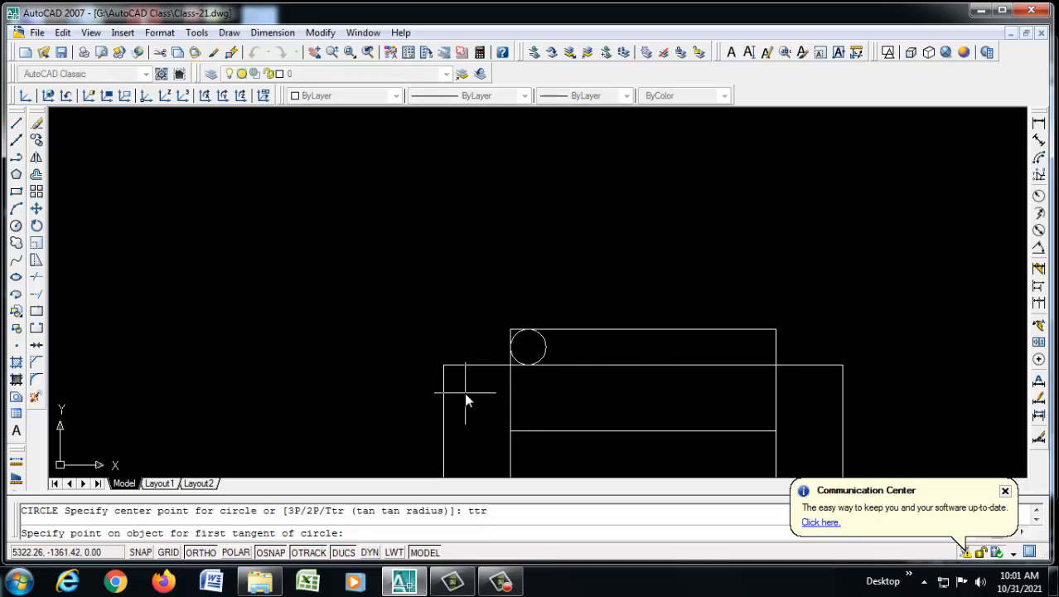
key("Escape")
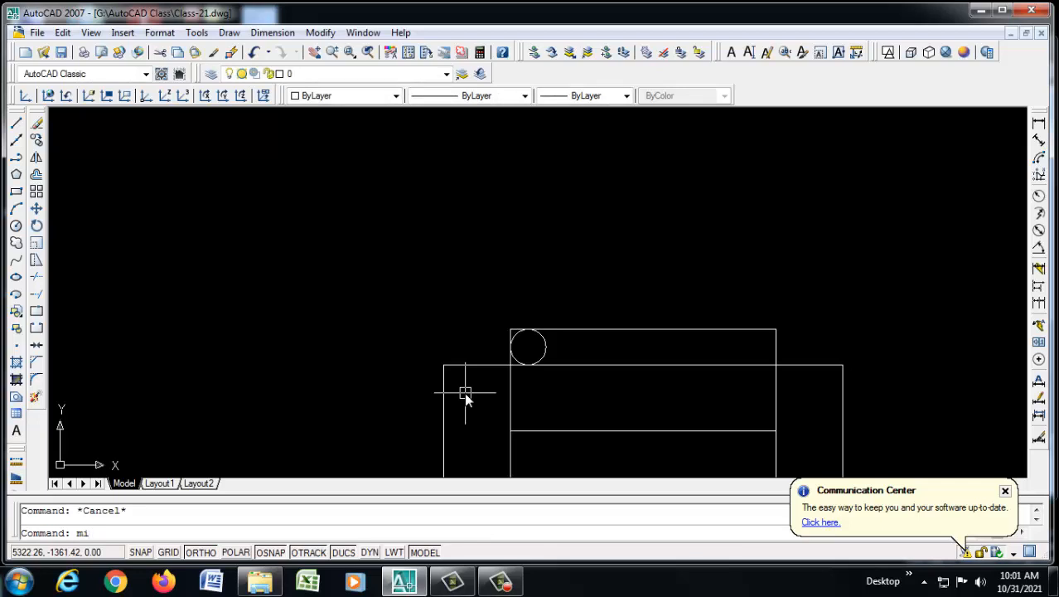
Mirror the radius 40 circle about the vertical line through the top edge's midpoint, keeping the original.
key("Return")
left_click(547, 346)
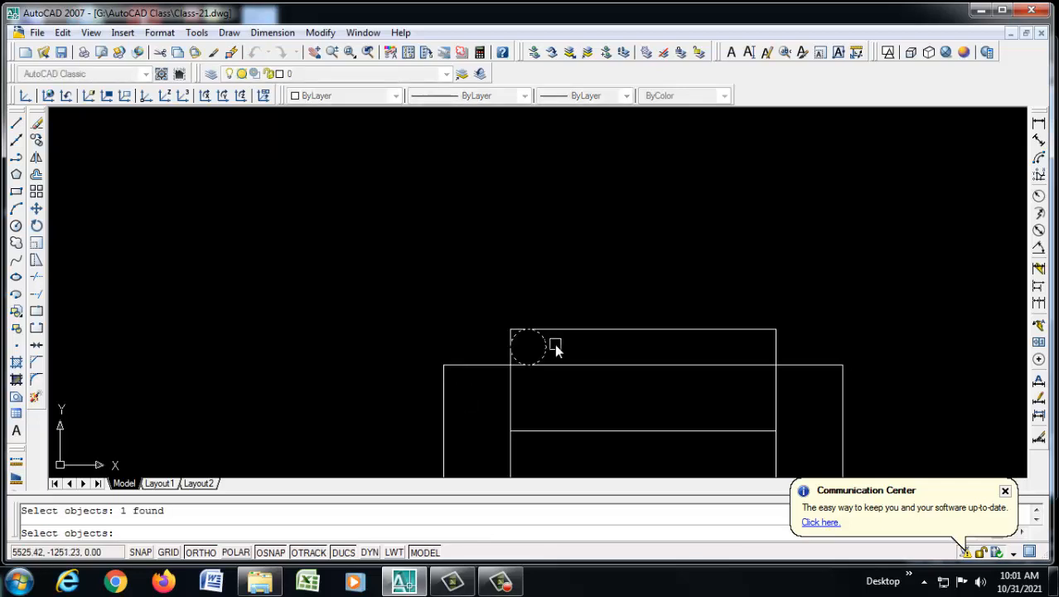
key("Return")
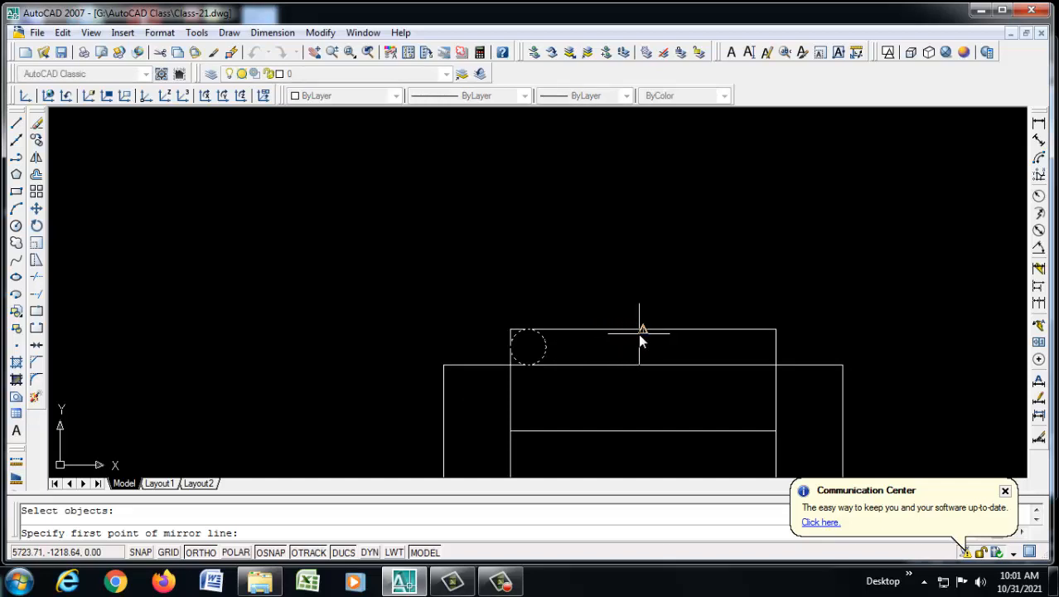
left_click(639, 333)
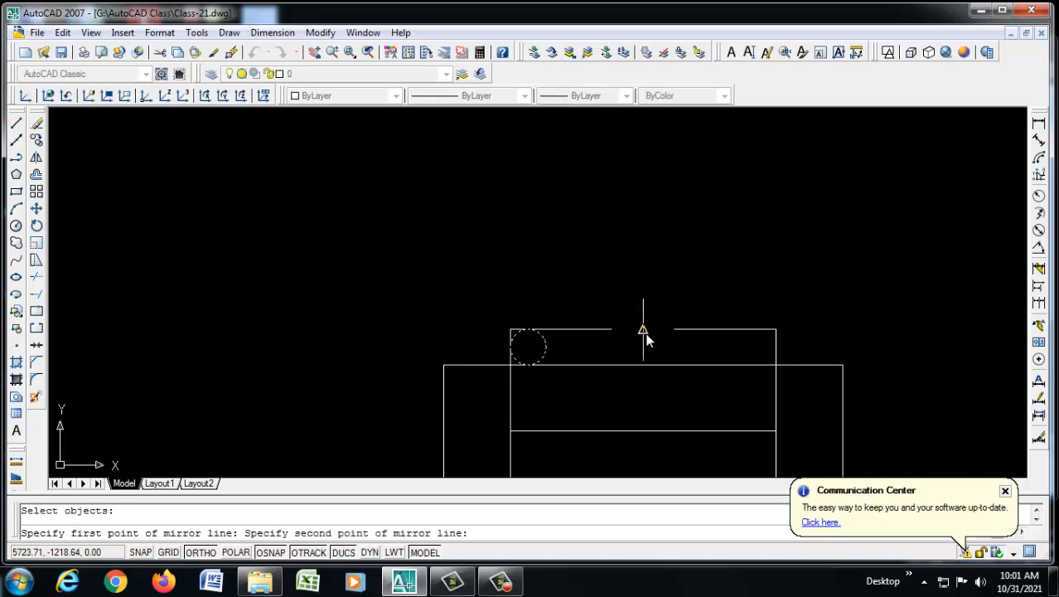
left_click(635, 400)
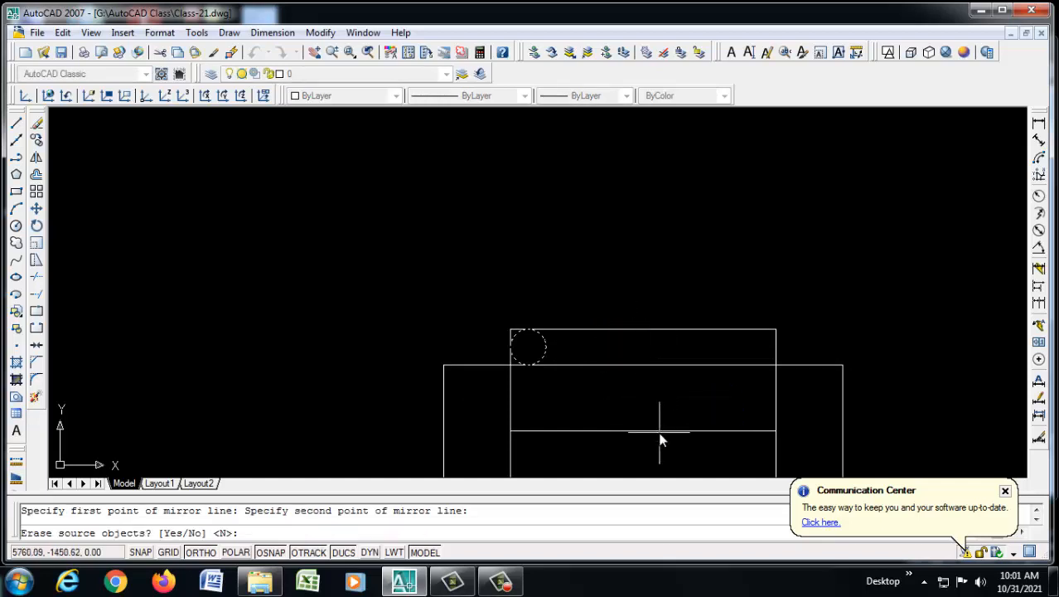
key("Return")
Draw a tangent-tangent-radius circle of radius 75 in the lower backrest band, touching its left edge and bottom line.
scroll(601, 348, "down", 2)
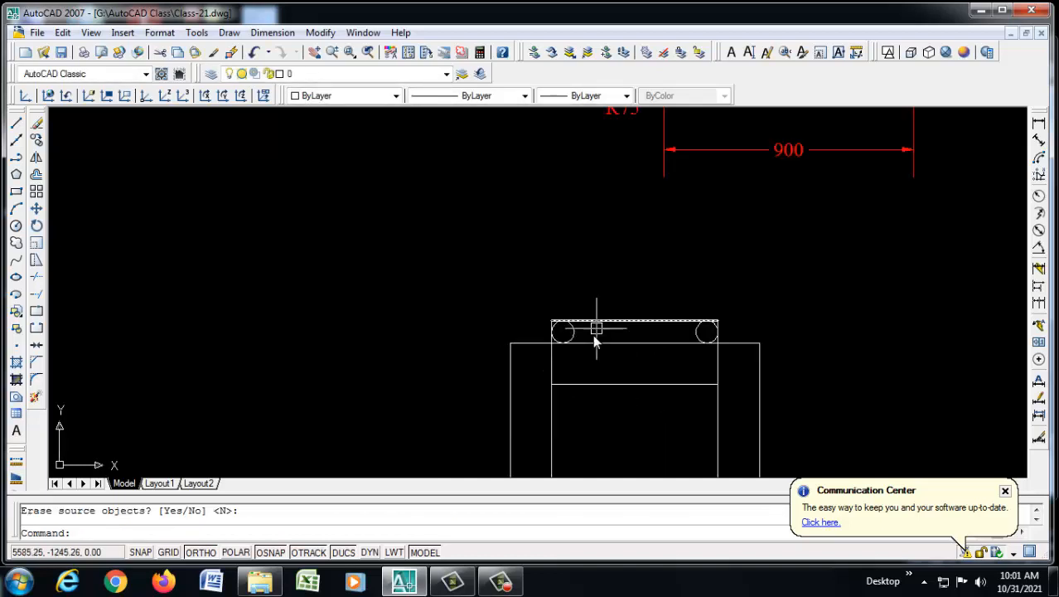
scroll(595, 342, "up", 2)
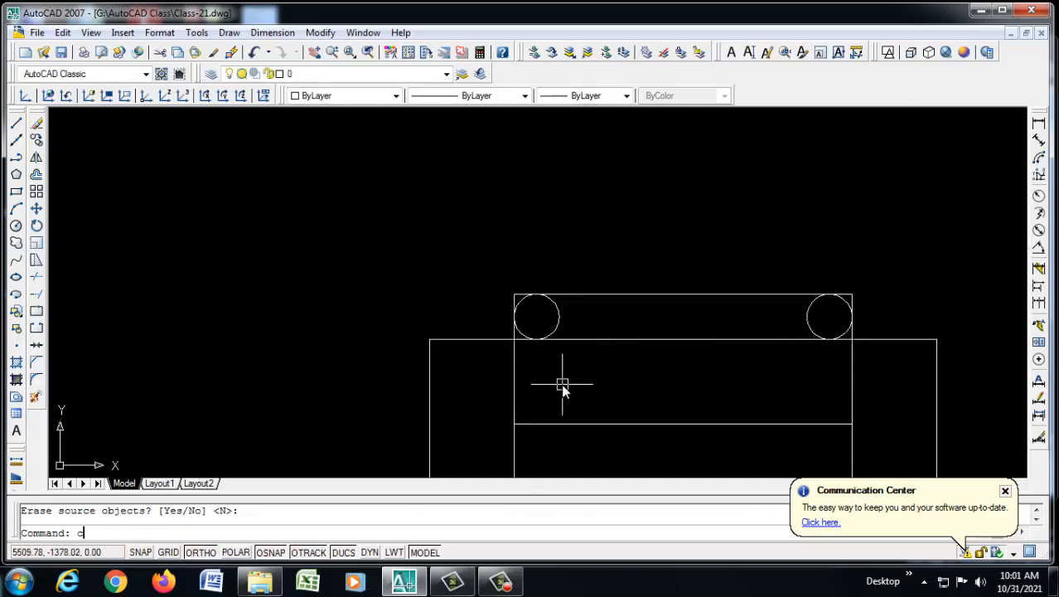
type("c")
key("Return")
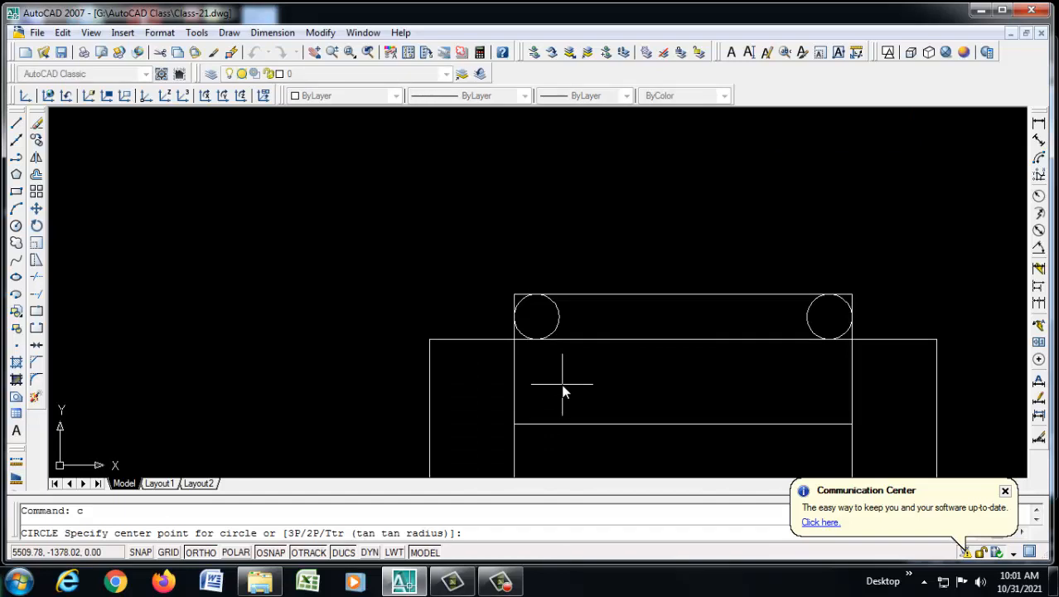
key("Return")
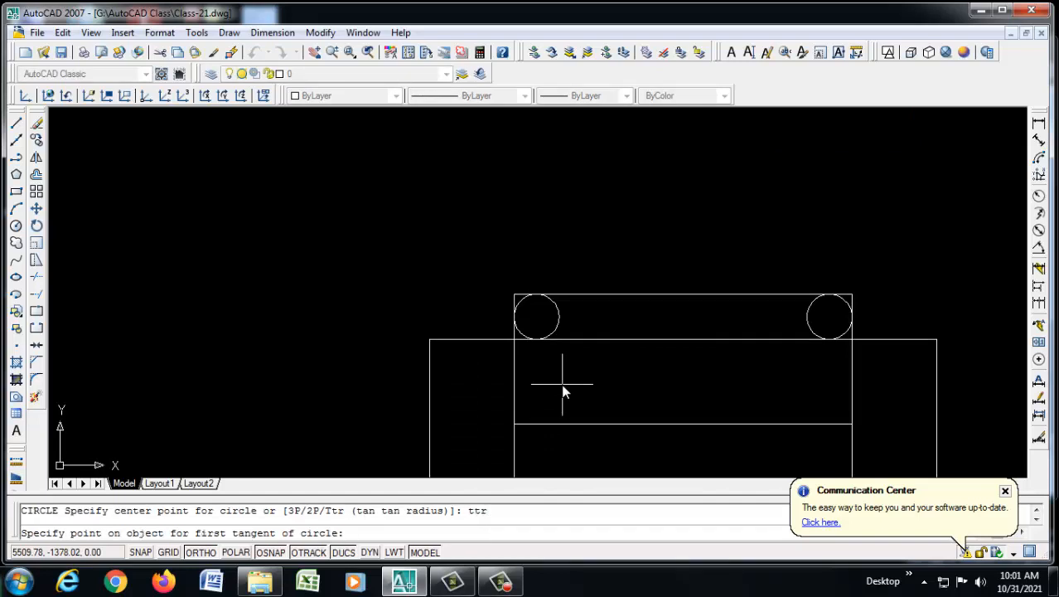
left_click(515, 369)
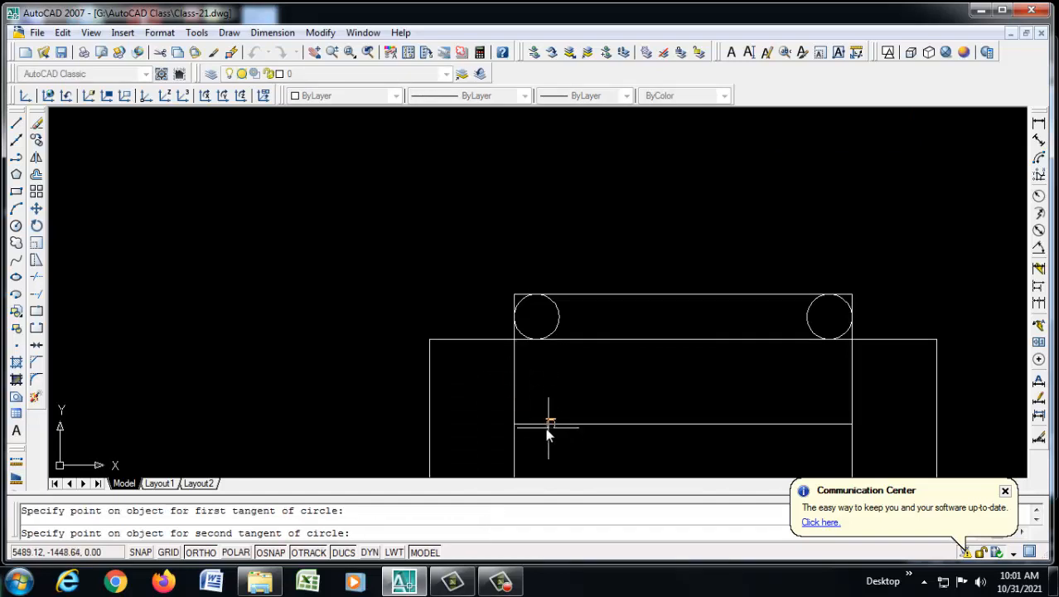
left_click(543, 426)
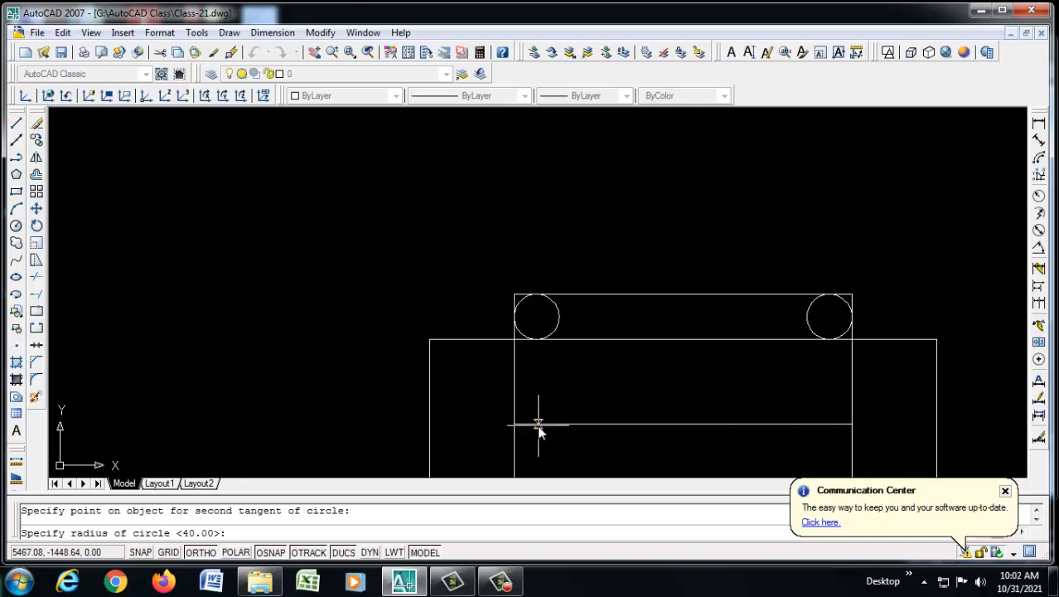
type("75")
key("Return")
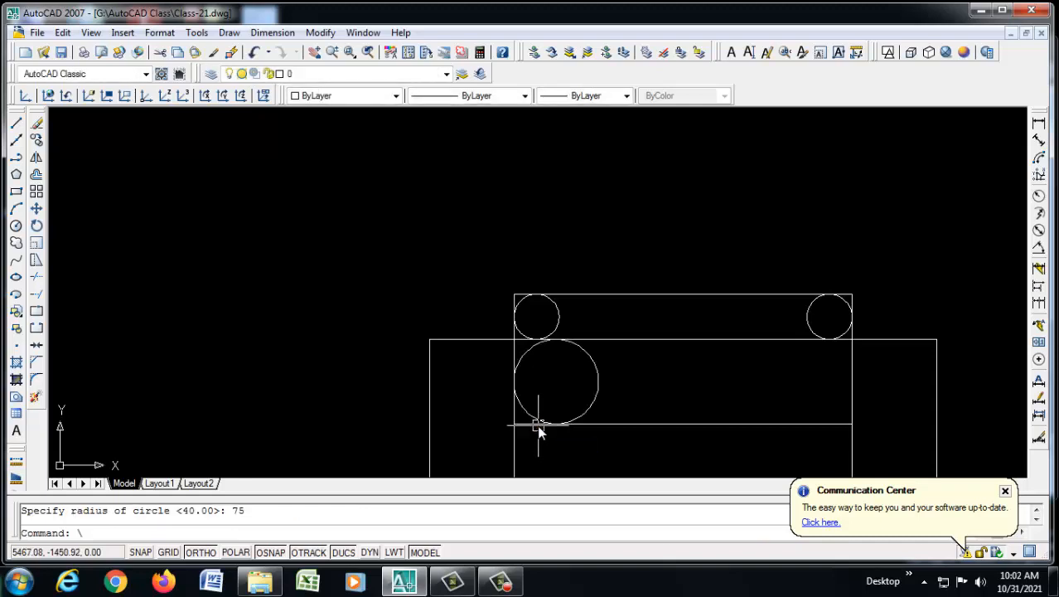
Mirror the radius 75 backrest circle about the vertical line through the band's bottom midpoint, keeping the original.
type("\\mi")
key("Return")
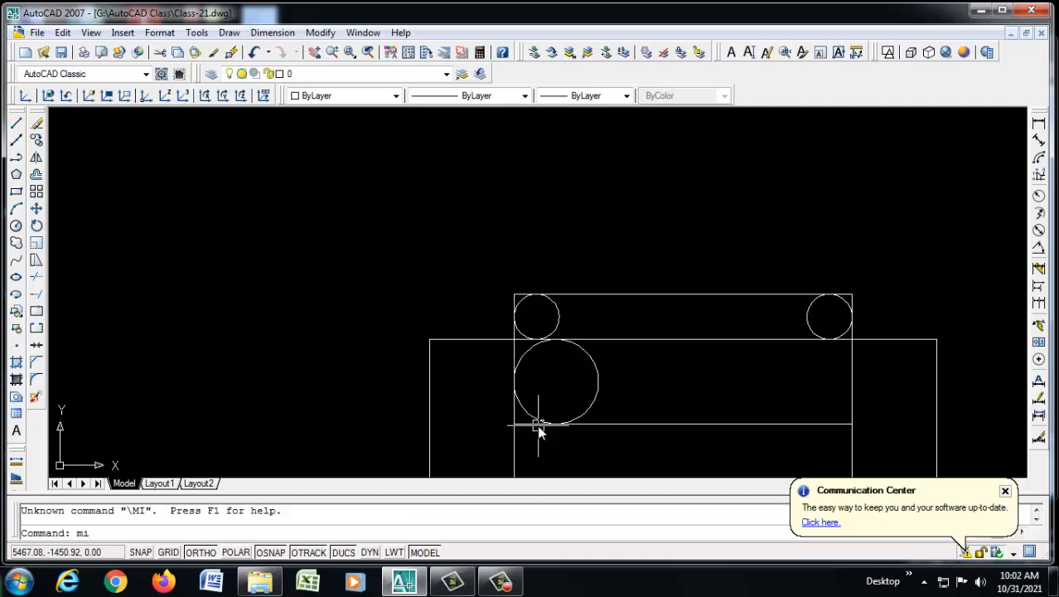
type("mi")
key("Return")
left_click(602, 393)
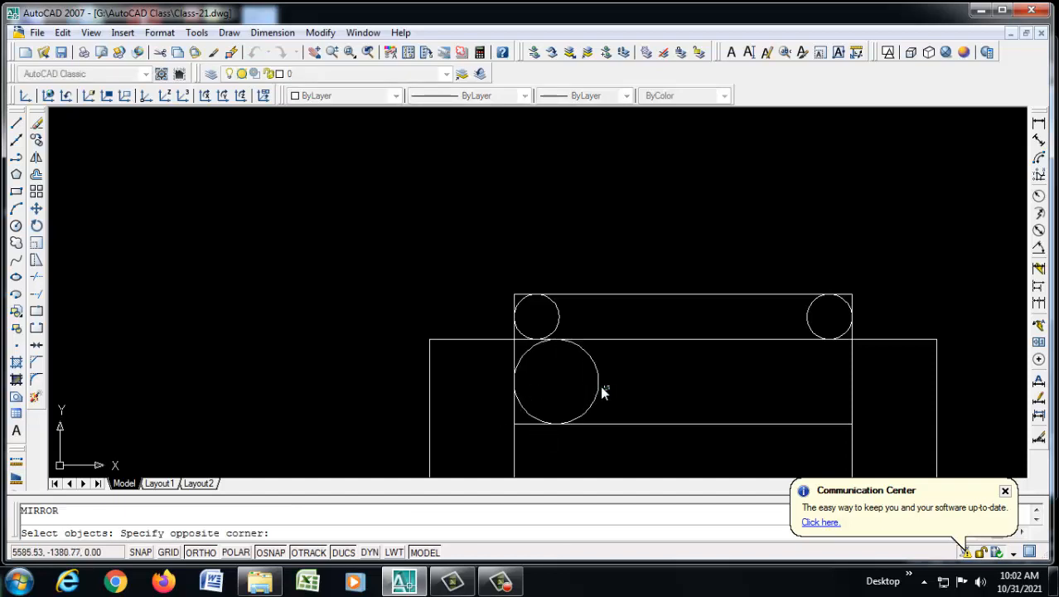
left_click(597, 384)
key("Return")
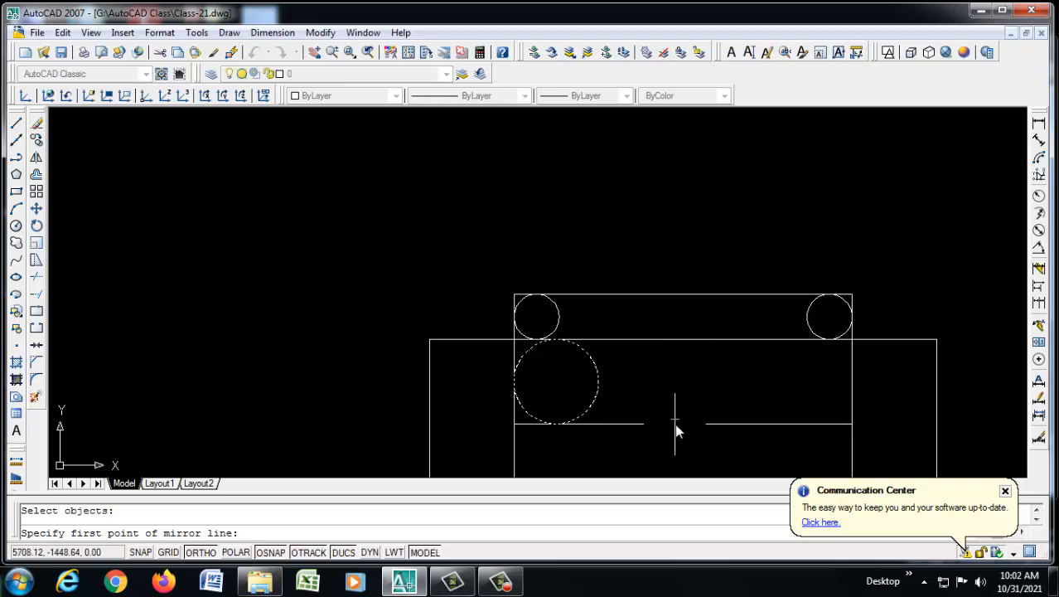
left_click(684, 424)
left_click(687, 362)
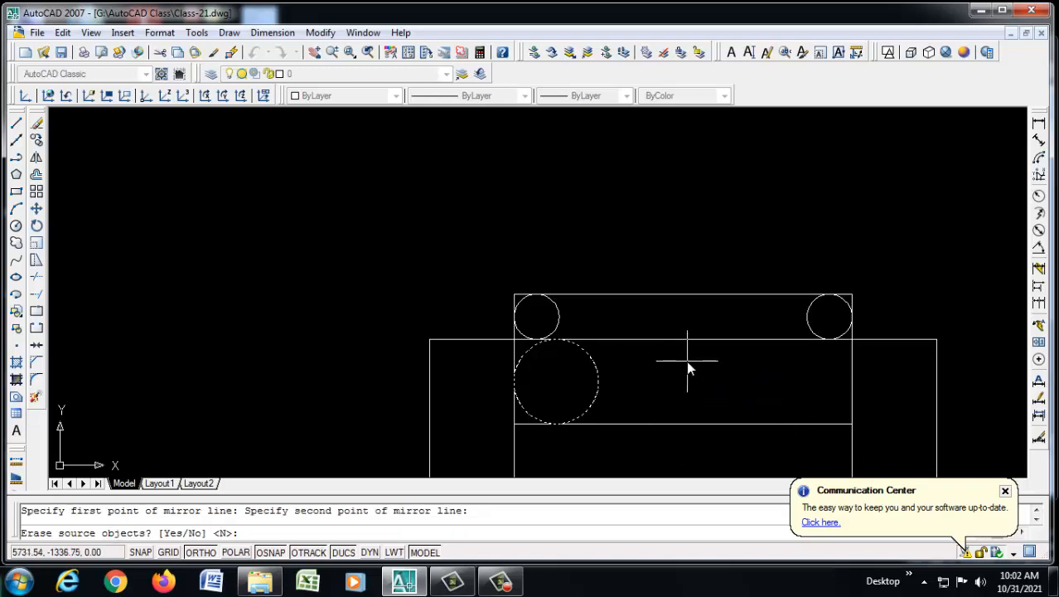
right_click(687, 365)
left_click(715, 372)
Draw a tangent-tangent-radius circle of radius 75 at the top of the left armrest, touching its outer side and top line.
scroll(709, 367, "down", 3)
scroll(626, 389, "up", 2)
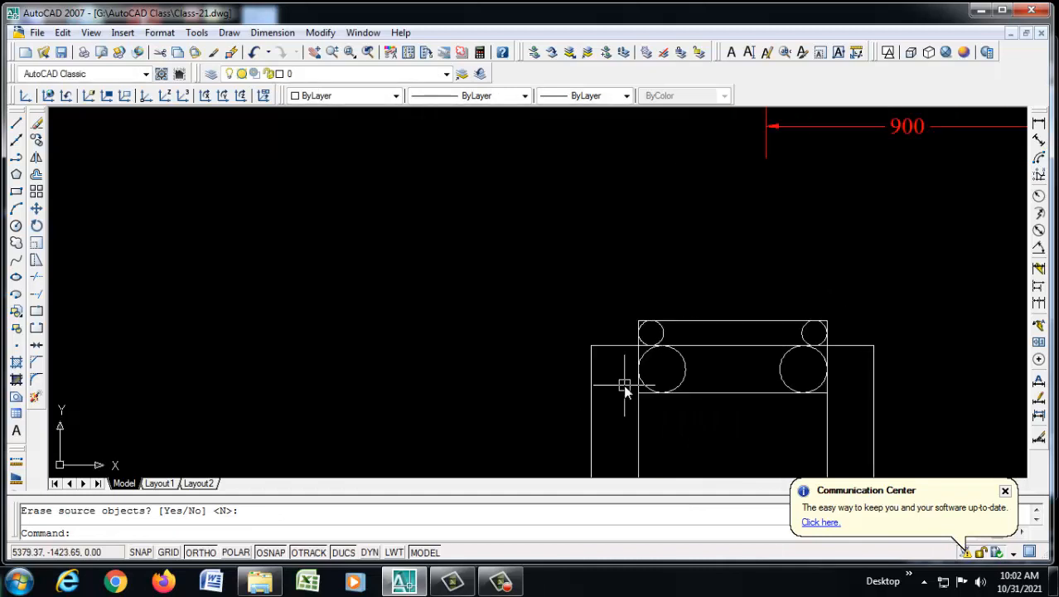
scroll(621, 390, "up", 3)
scroll(574, 348, "down", 2)
scroll(599, 358, "up", 3)
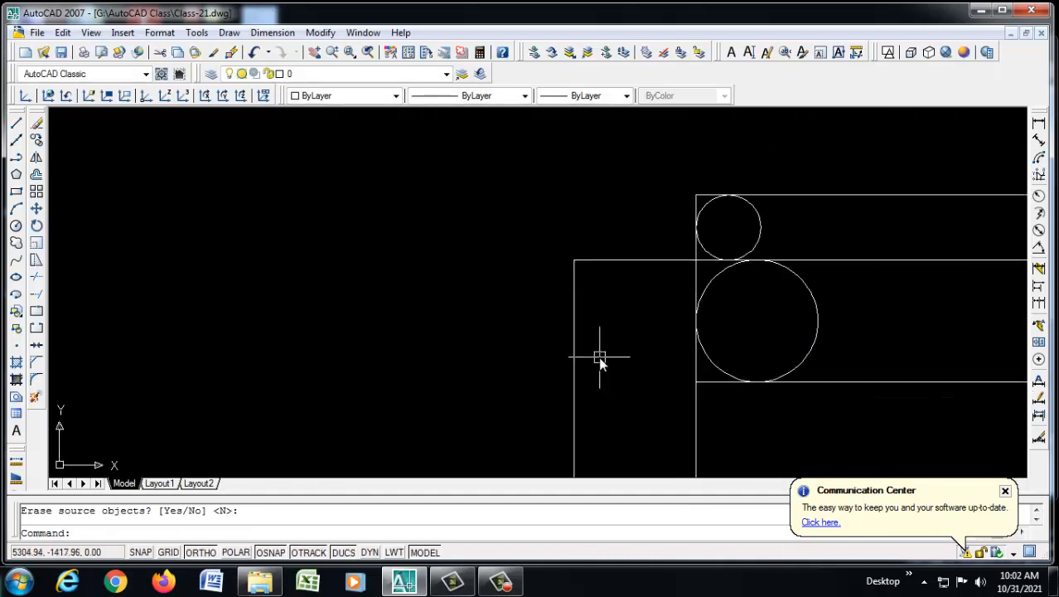
type("c")
key("Return")
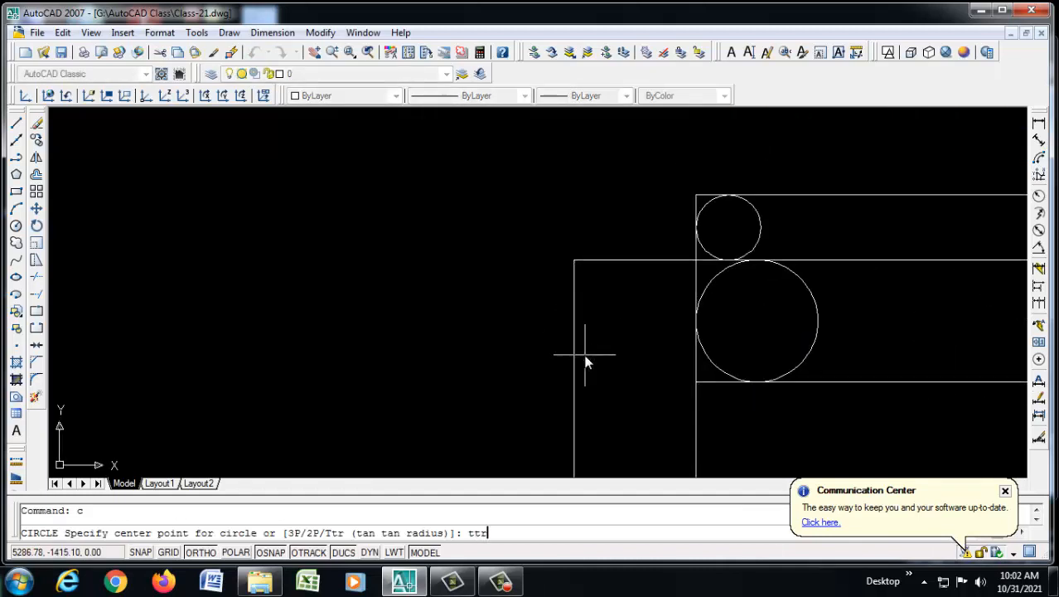
key("Return")
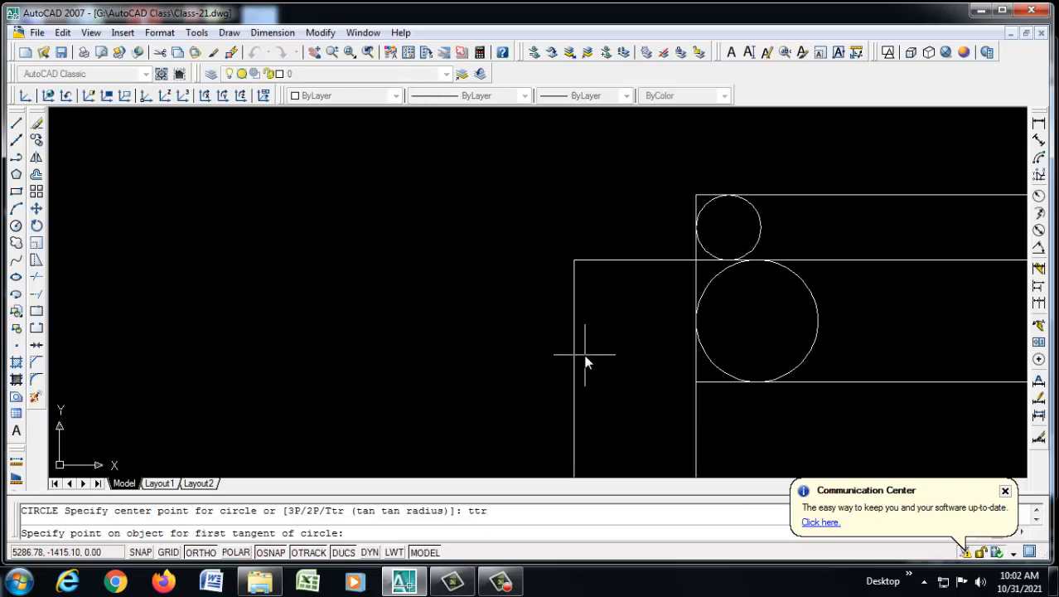
left_click(580, 308)
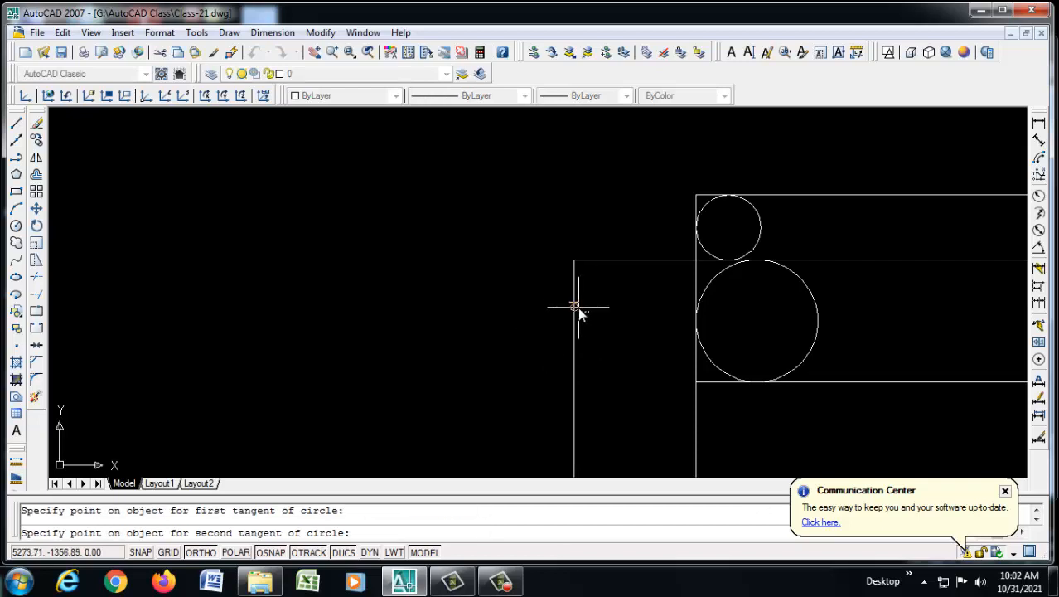
left_click(649, 263)
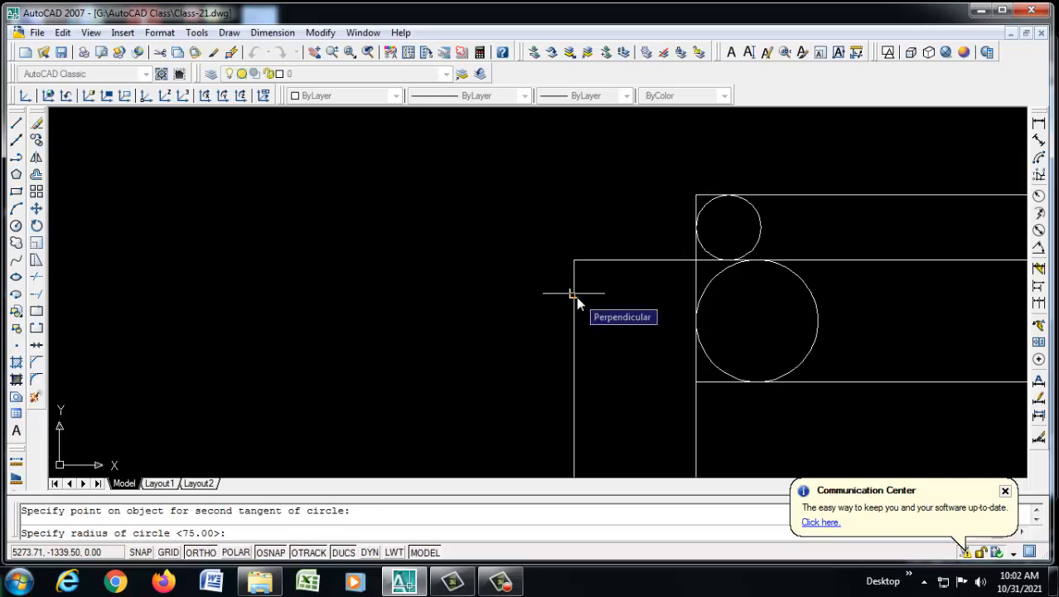
key("Return")
Mirror the radius 75 left armrest circle about the vertical line through the backrest's bottom midpoint, keeping the original.
scroll(836, 268, "down", 5)
scroll(835, 269, "up", 2)
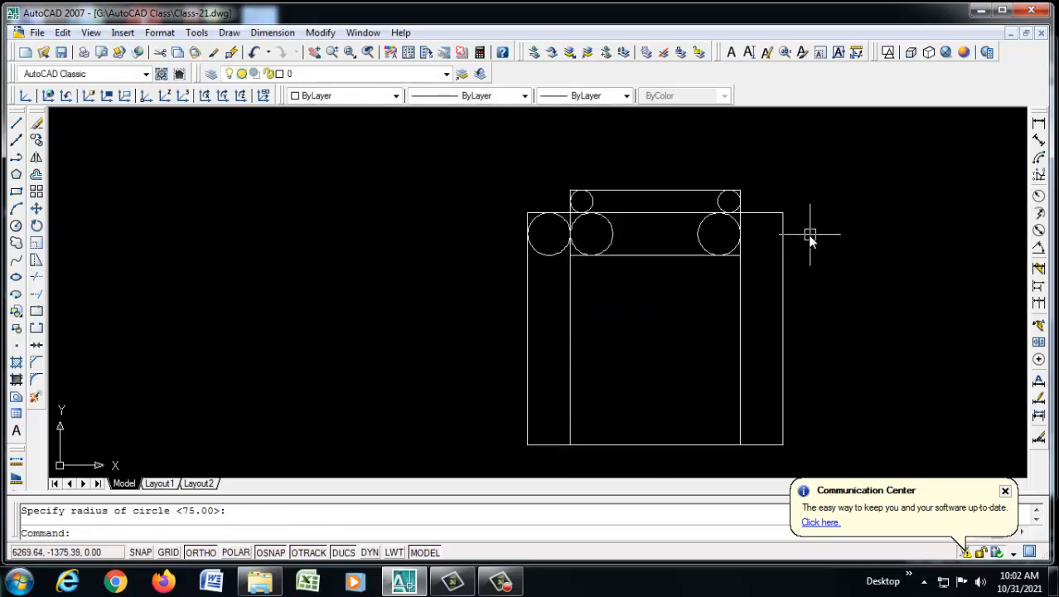
type("mi")
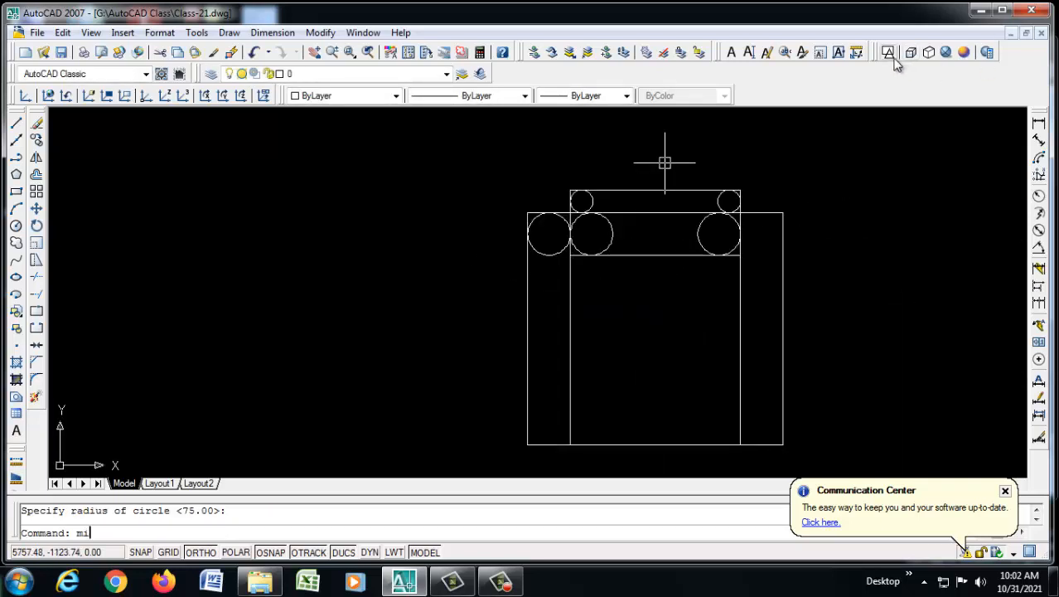
key("Return")
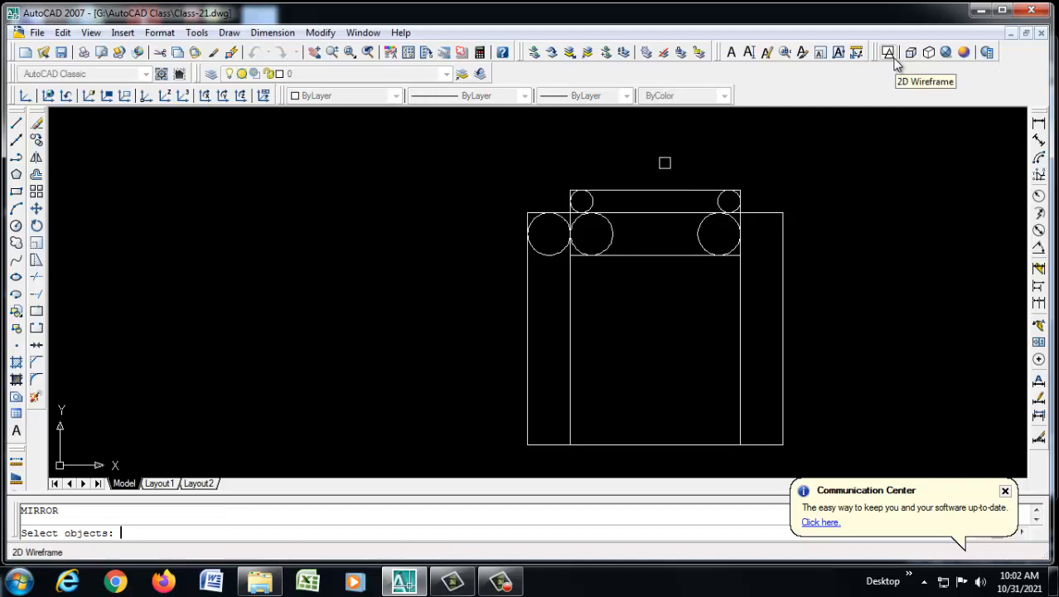
left_click(561, 251)
key("Return")
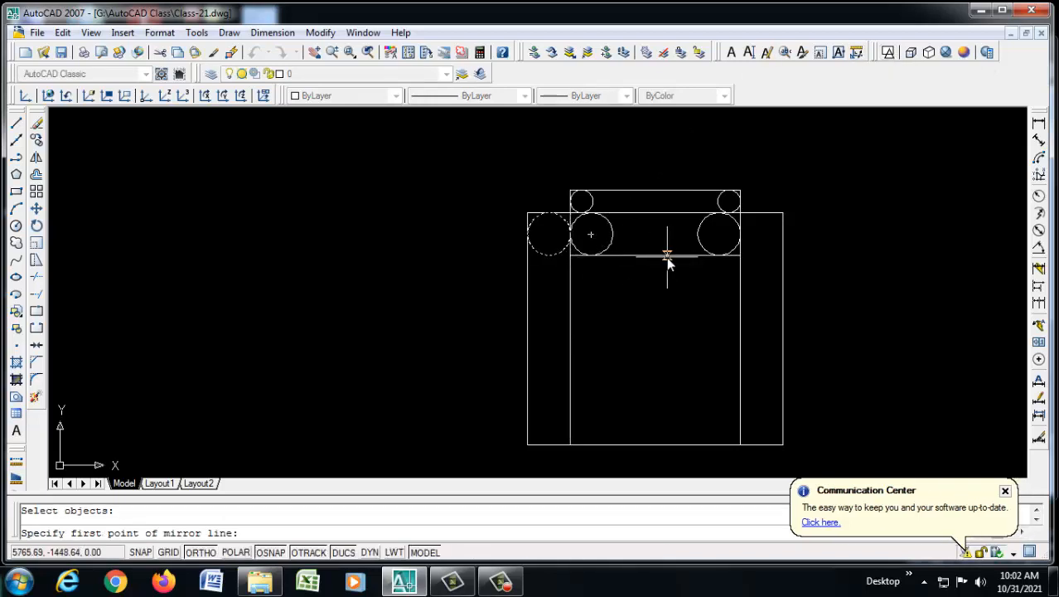
left_click(656, 255)
left_click(669, 163)
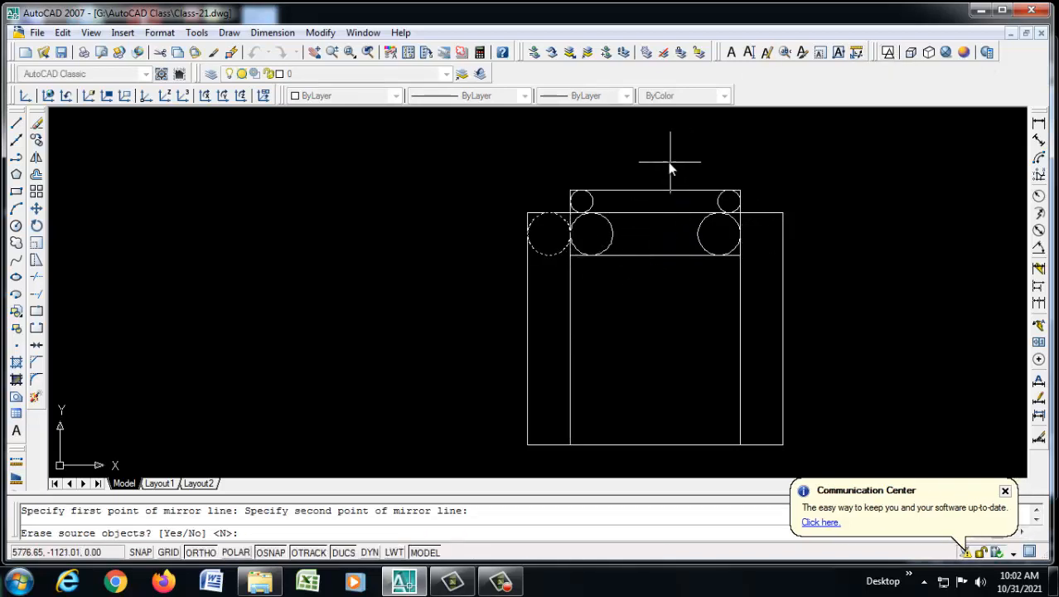
key("Return")
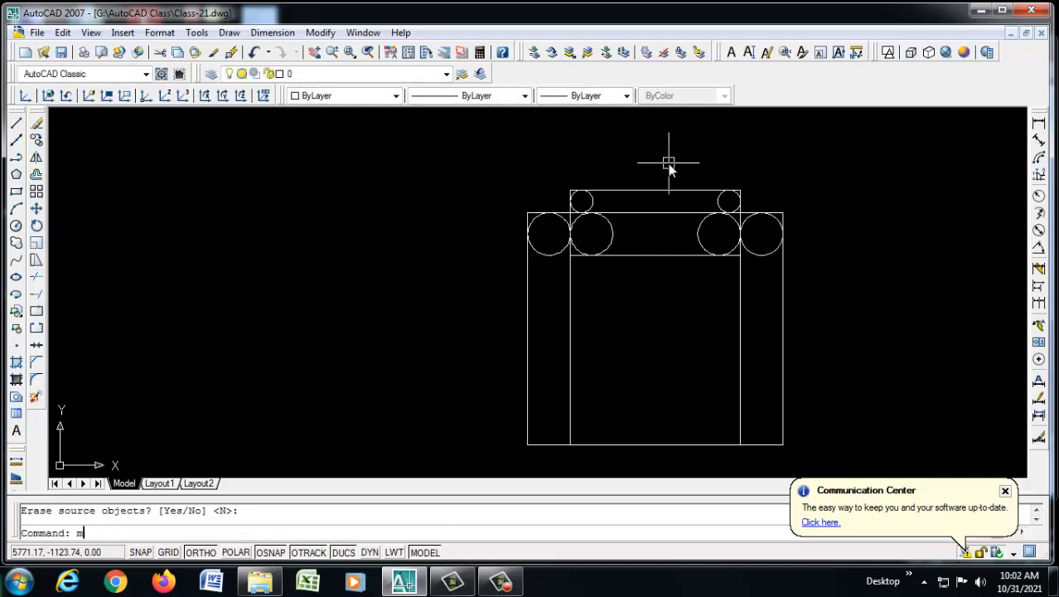
type("mi")
key("Return")
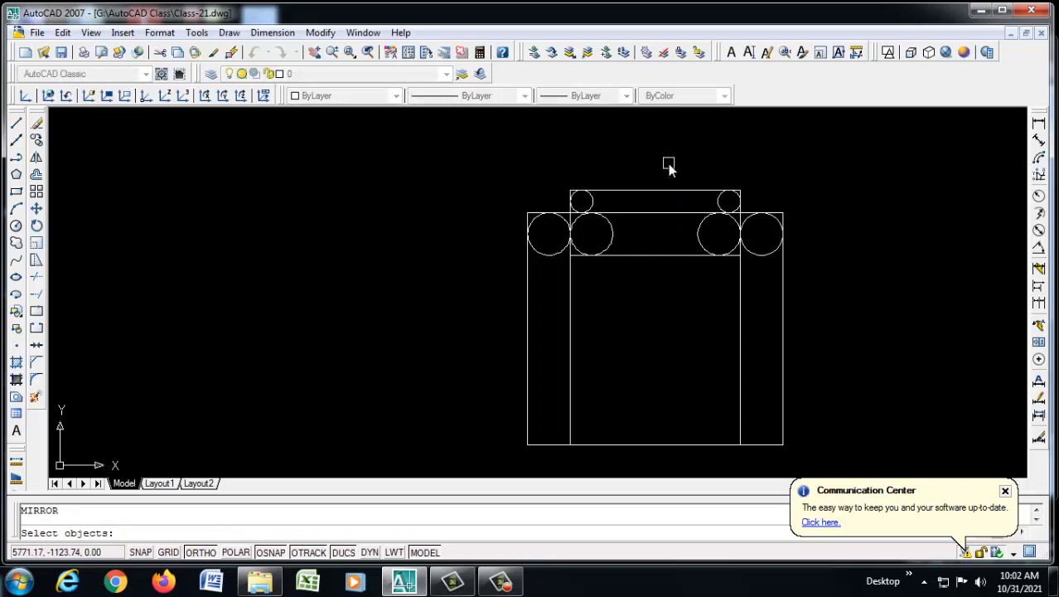
left_click(544, 252)
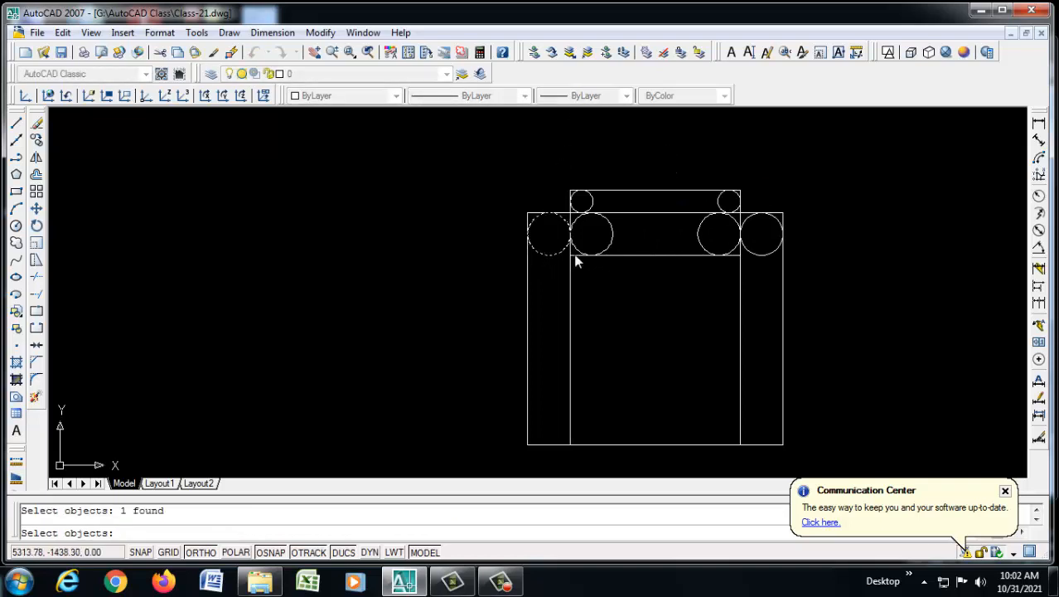
left_click(761, 265)
key("Return")
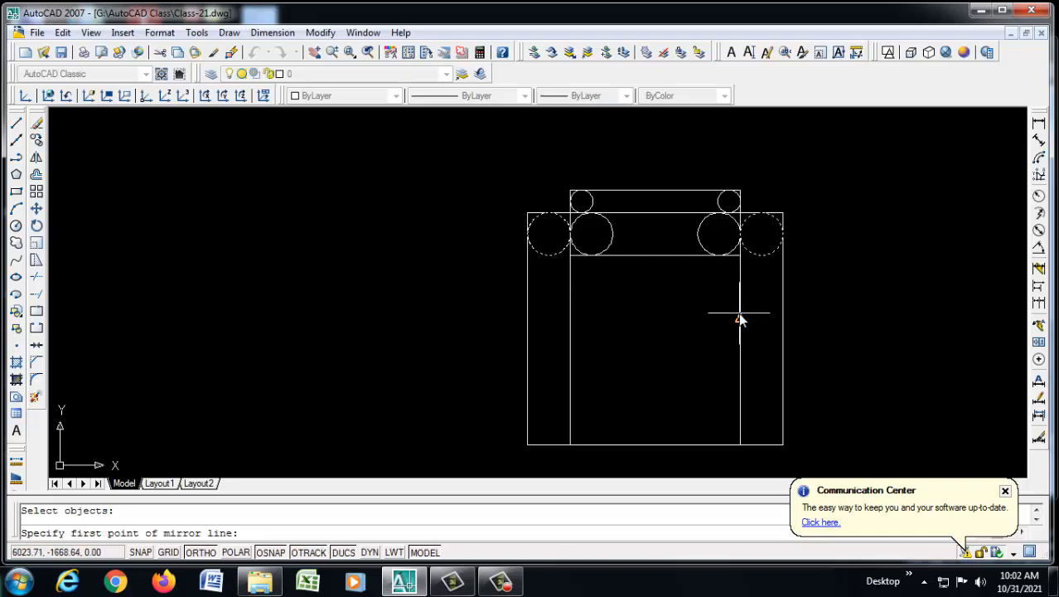
left_click(740, 319)
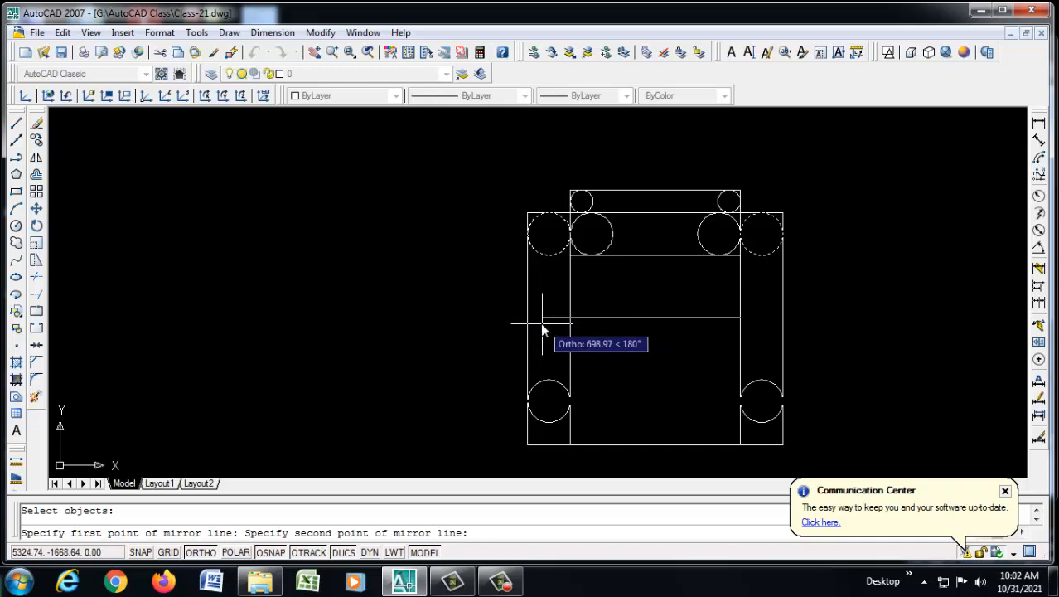
key("Escape")
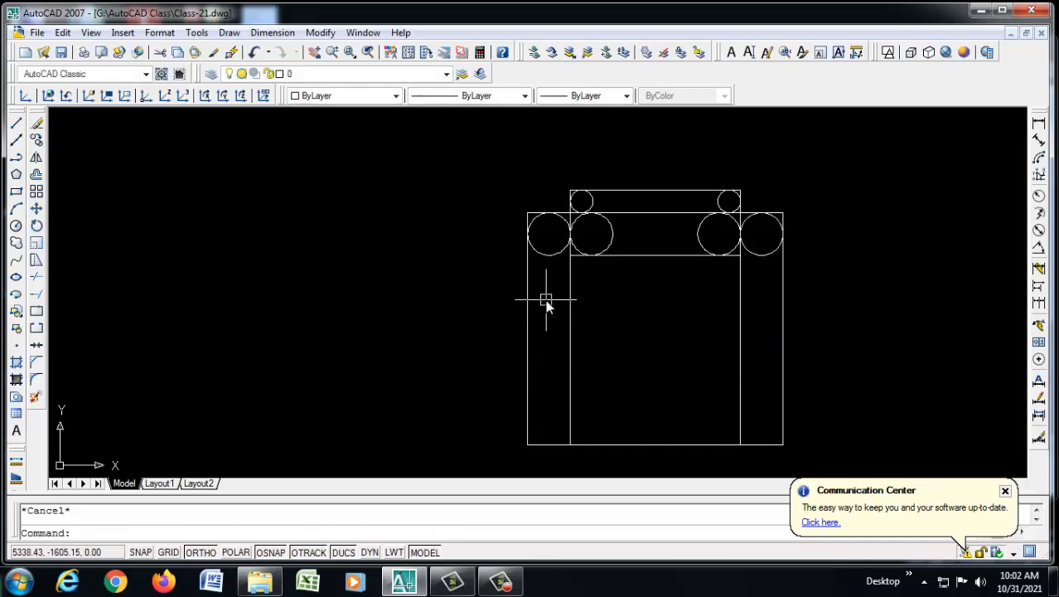
Mirror the previously selected pair of armrest circles about the horizontal line through the right armrest's outer side midpoint, keeping the originals.
type("mi")
key("Return")
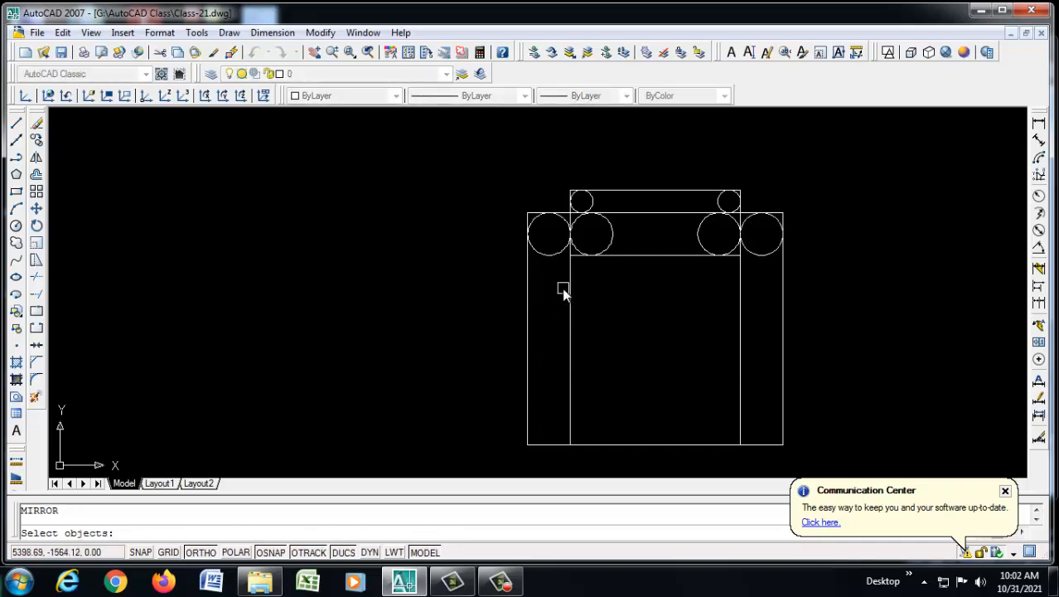
type("p")
key("Return")
key("Return")
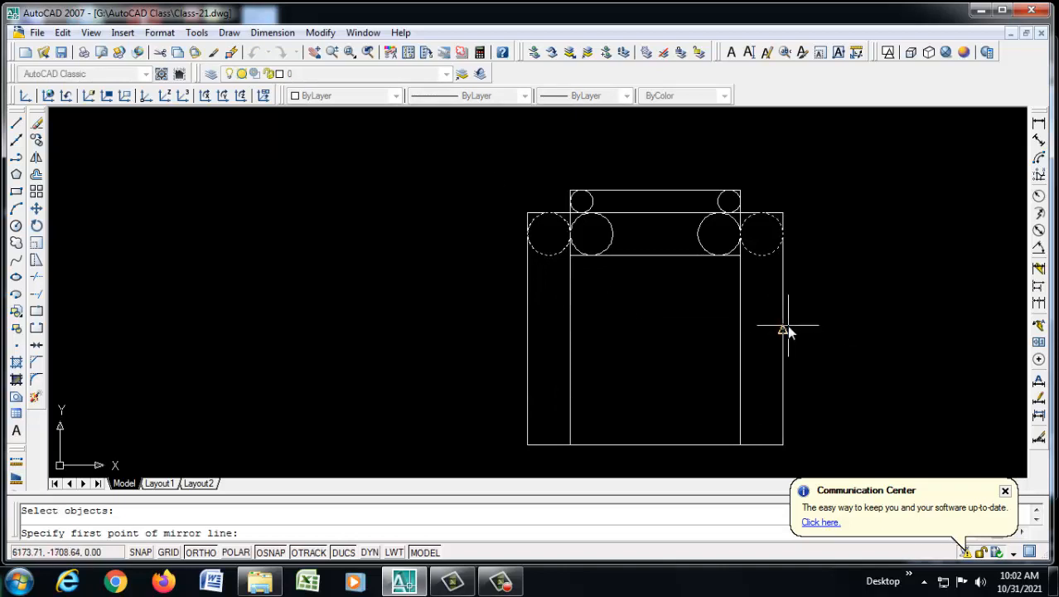
left_click(781, 329)
left_click(402, 320)
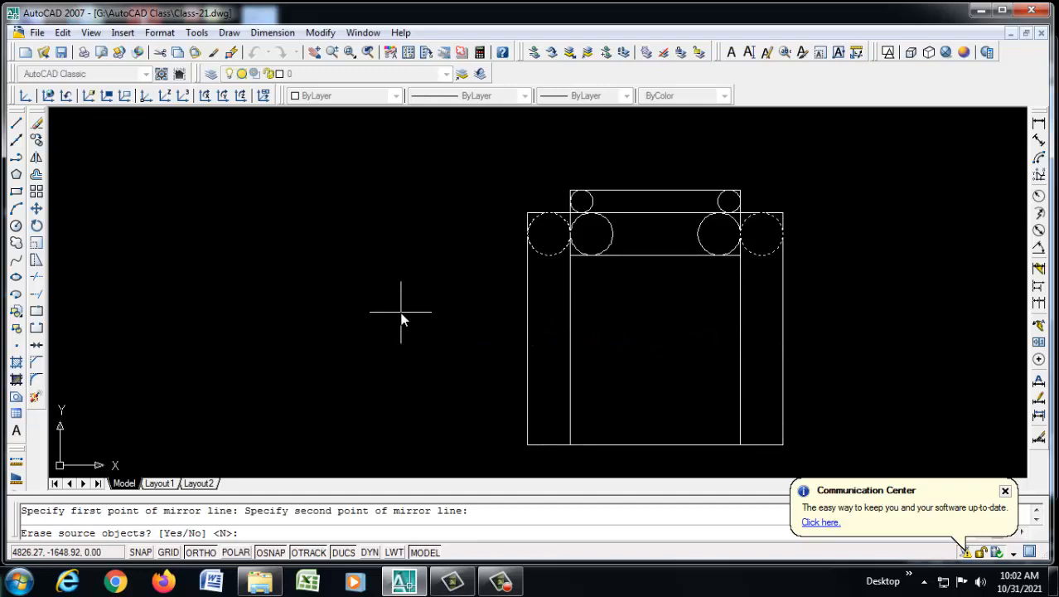
key("Return")
Trim the inner halves of both small circles in the upper backrest band, using all objects as cutting edges.
scroll(710, 222, "up", 2)
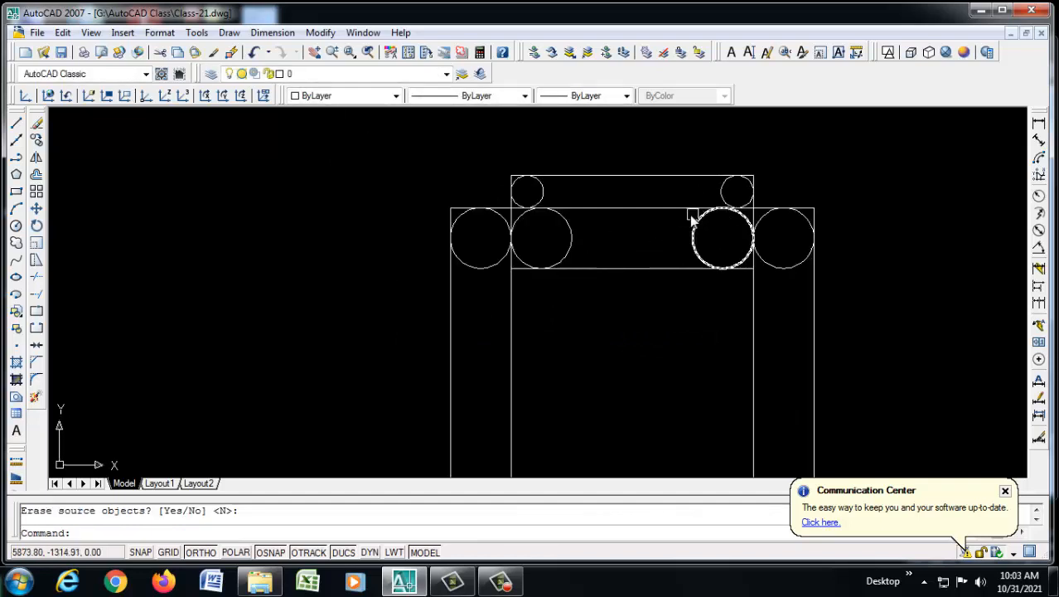
type("tr")
key("Return")
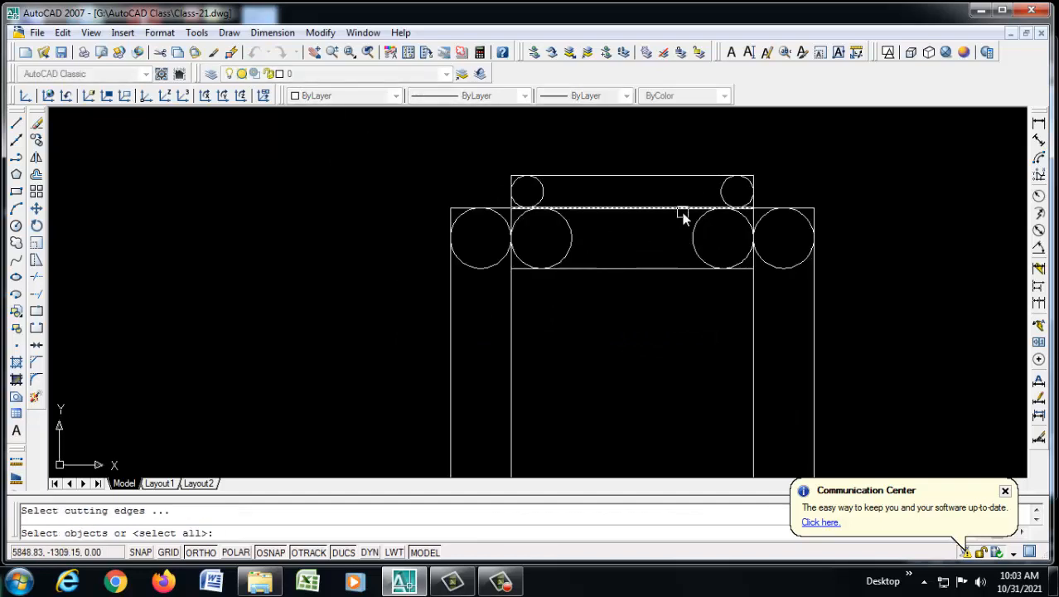
key("Return")
scroll(650, 192, "up", 3)
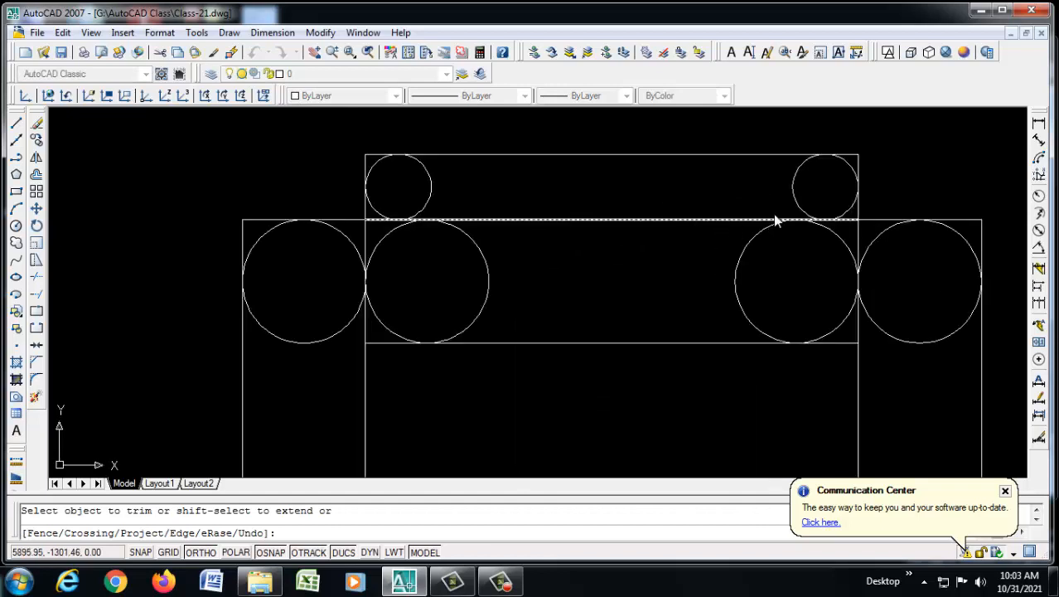
left_click(811, 189)
left_click(423, 197)
Trim the square corners outside the upper backrest's left arc, including the line segments between it and the left armrest.
scroll(348, 168, "up", 2)
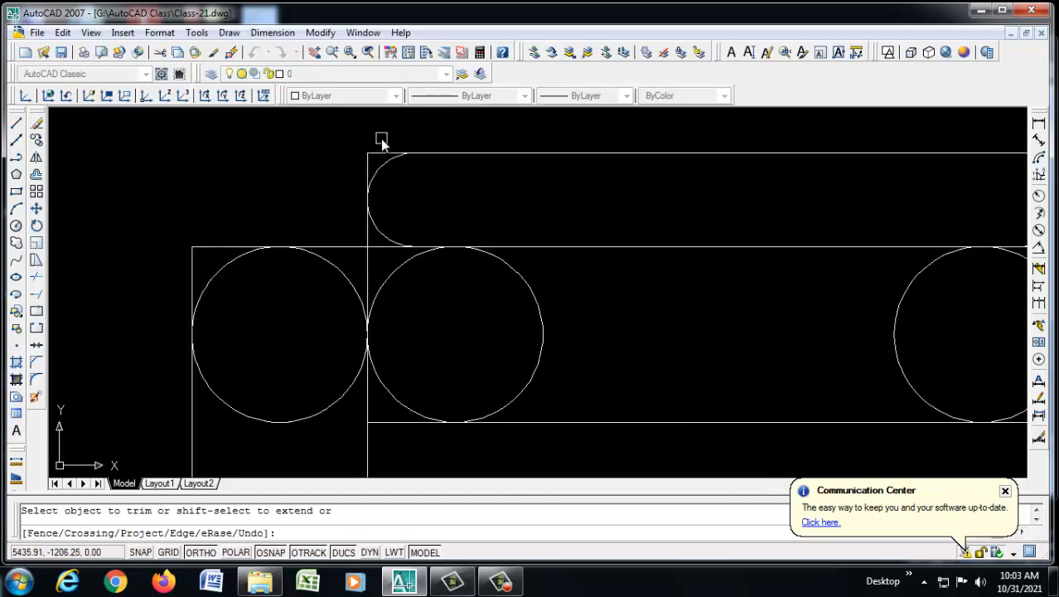
left_click(379, 139)
left_click(359, 160)
scroll(357, 209, "up", 2)
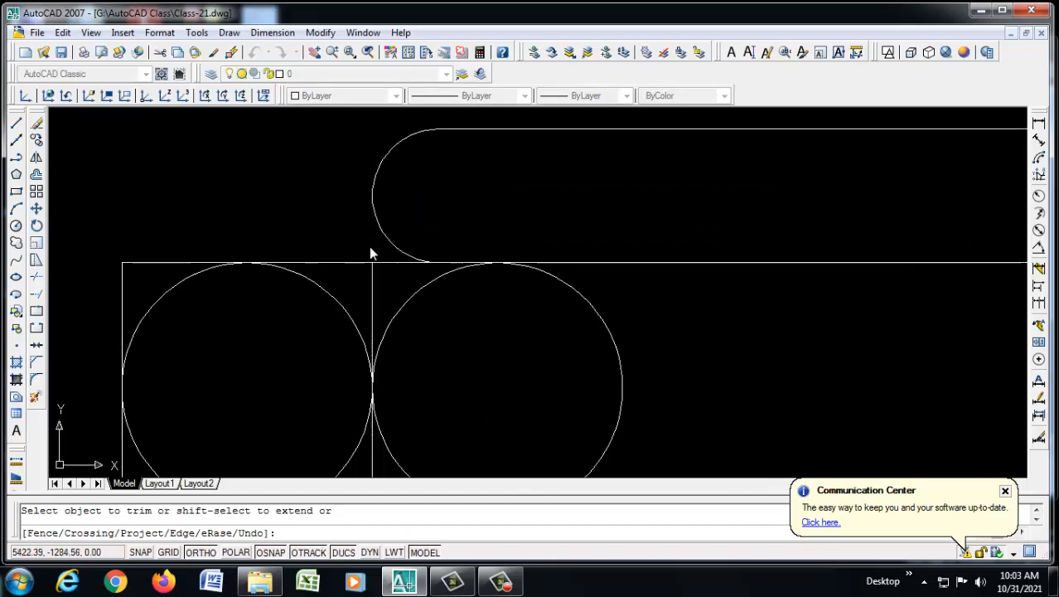
left_click(374, 250)
left_click(393, 273)
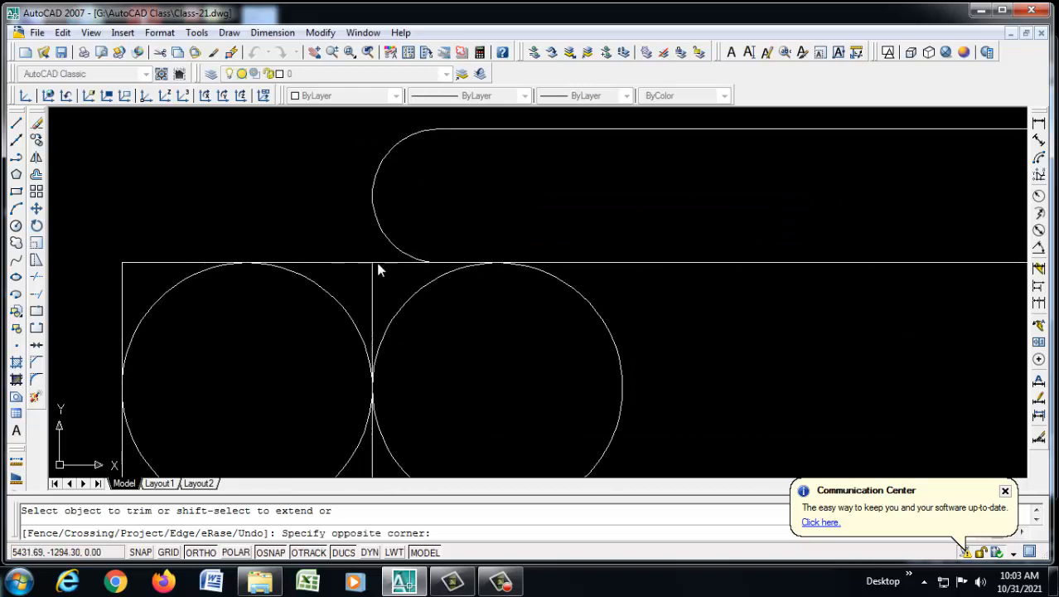
left_click(372, 271)
Trim the upper backrest's square top-right corner and the crossing line segments where it meets the right armrest.
scroll(416, 280, "down", 4)
scroll(623, 222, "up", 2)
scroll(623, 224, "up", 3)
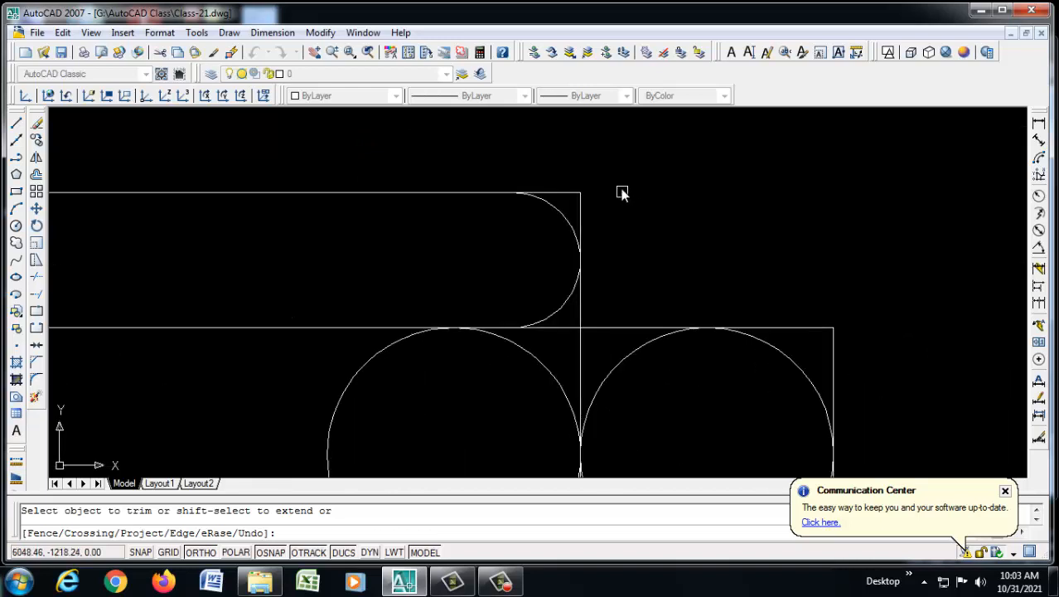
left_click(622, 185)
left_click(572, 207)
scroll(589, 314, "up", 2)
left_click(597, 325)
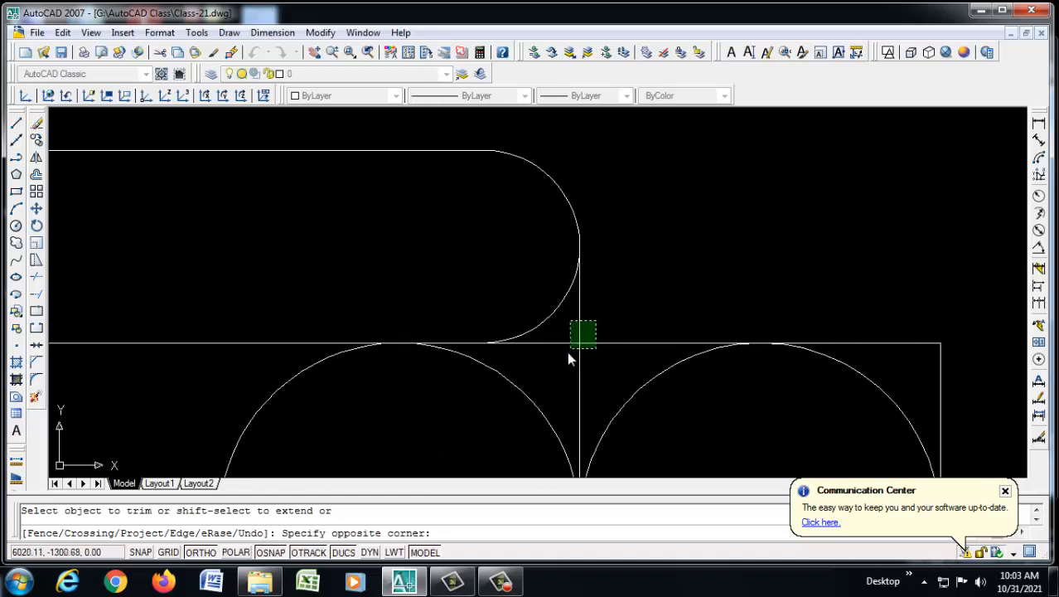
left_click(572, 355)
Trim the right armrest's outer side line above its tangent arc.
scroll(665, 284, "down", 4)
scroll(741, 242, "up", 2)
left_click(741, 238)
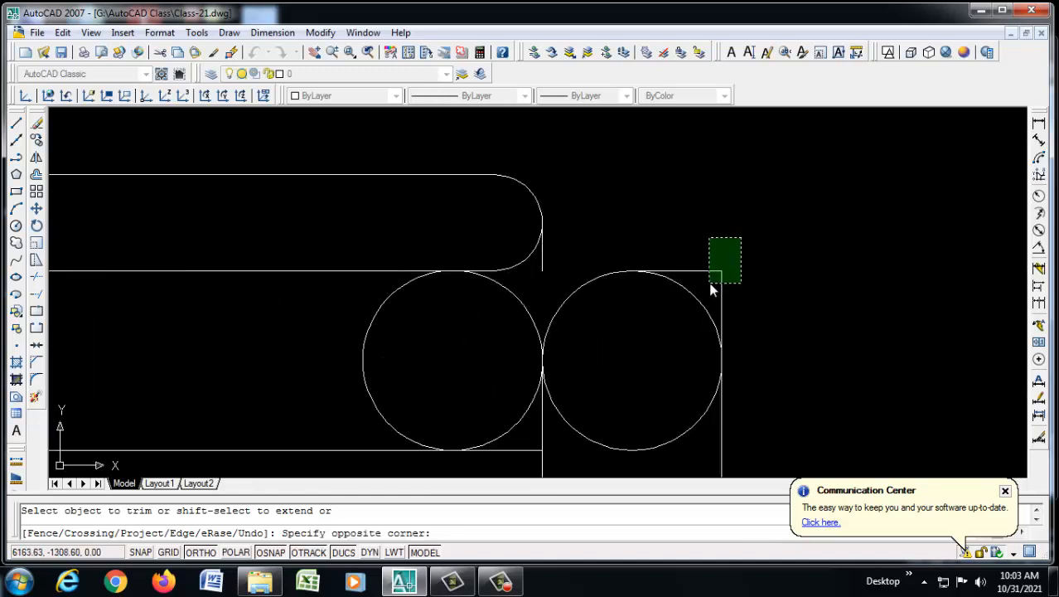
left_click(709, 281)
Trim the inner halves of the two large circles in the lower backrest band.
scroll(705, 241, "down", 3)
scroll(703, 329, "up", 4)
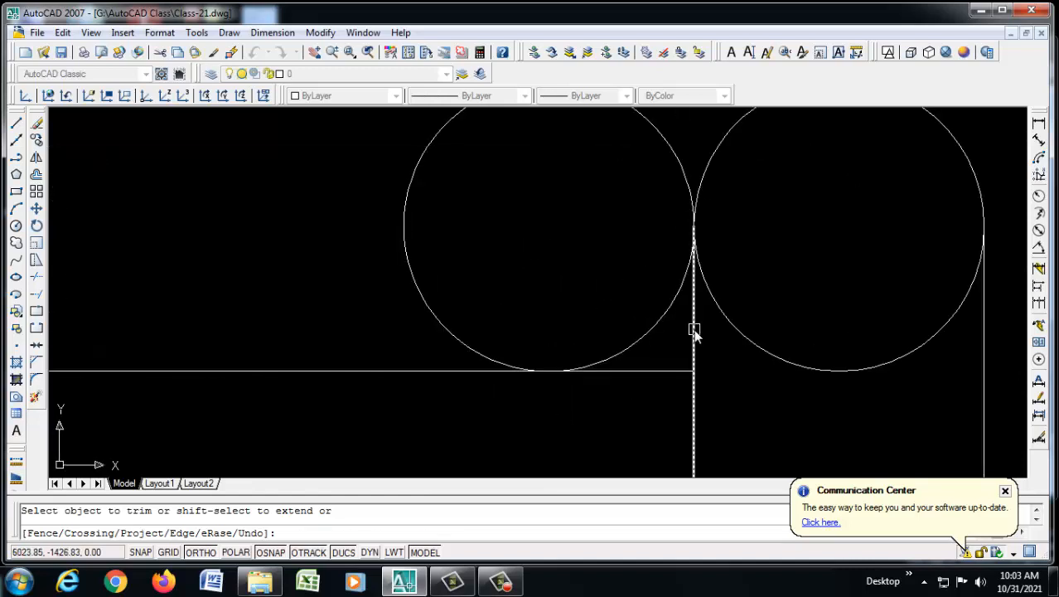
scroll(699, 303, "down", 3)
scroll(697, 313, "up", 3)
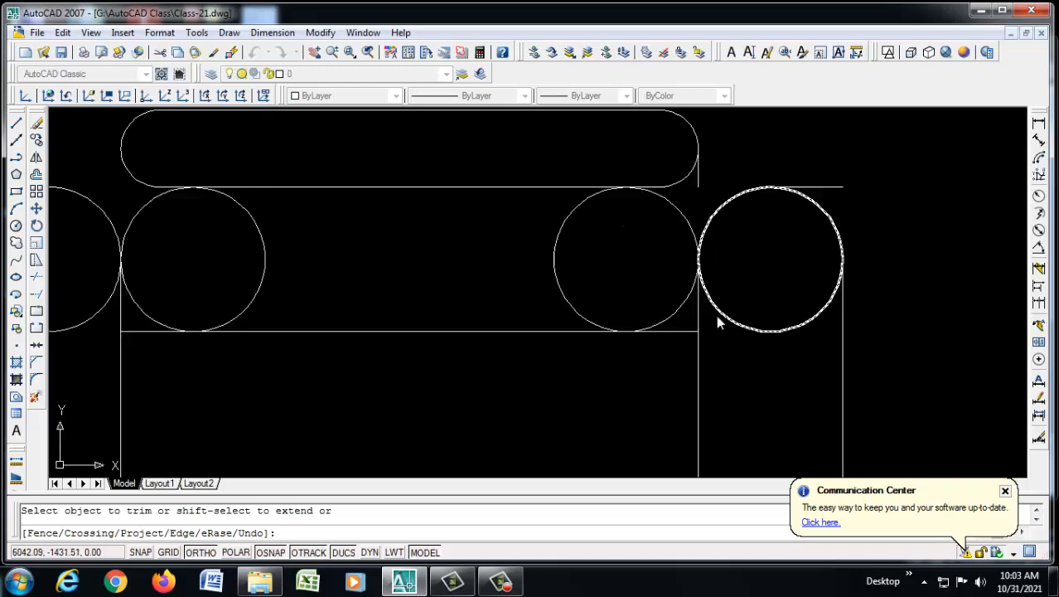
left_click(590, 243)
left_click(253, 277)
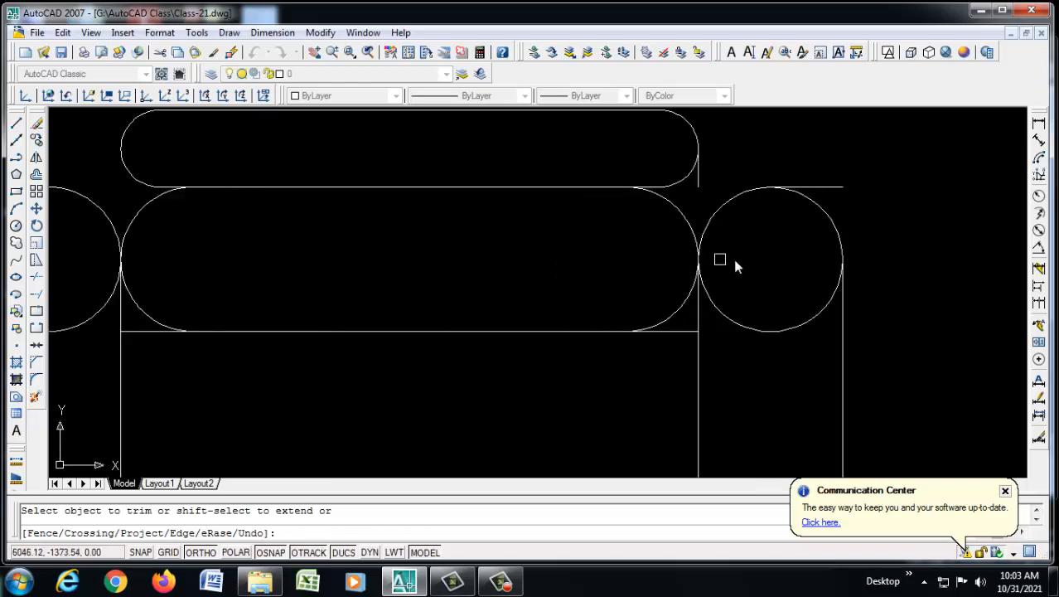
Trim the lower halves of both upper armrest circles and the left armrest's outer side line above its arc.
scroll(800, 228, "down", 2)
left_click(786, 275)
left_click(764, 301)
left_click(332, 303)
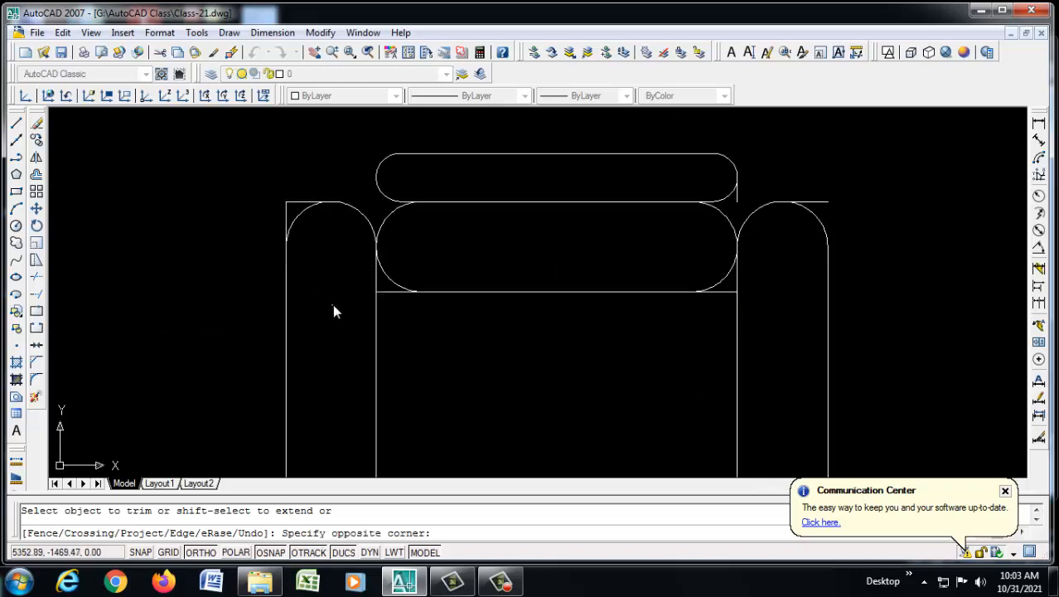
left_click(308, 235)
scroll(300, 219, "up", 3)
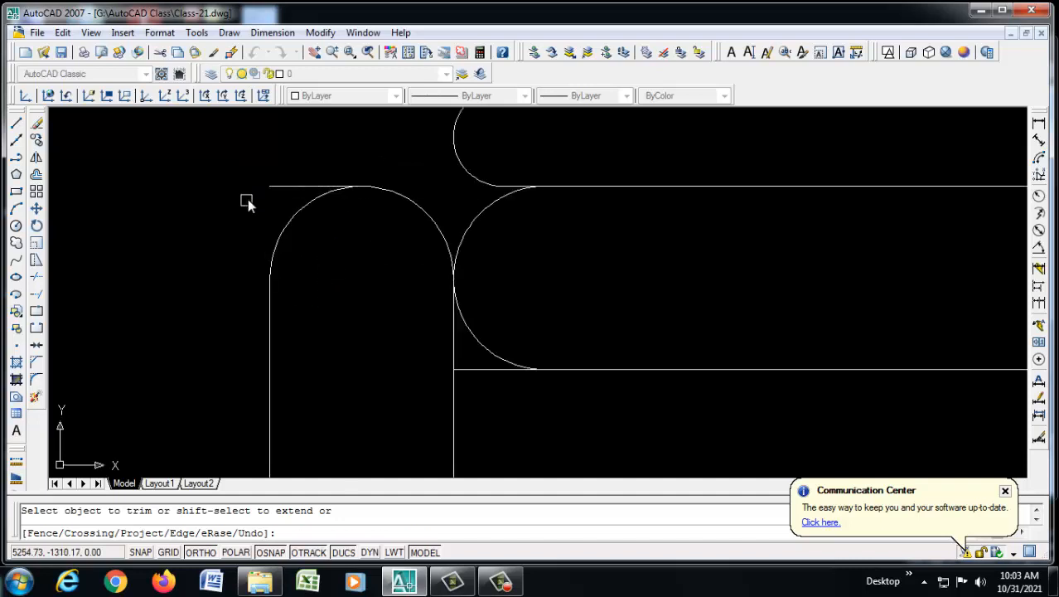
Trim the bottom line segments that extend past the lower backrest's rounded ends.
scroll(466, 217, "down", 5)
scroll(491, 335, "up", 3)
scroll(497, 248, "down", 4)
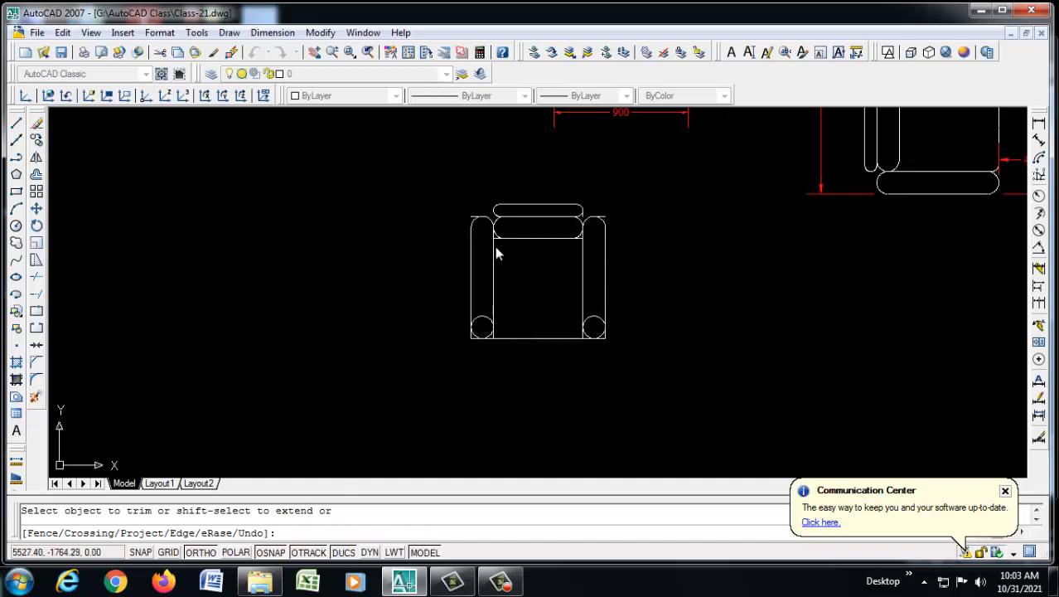
scroll(497, 239, "up", 5)
scroll(501, 257, "down", 4)
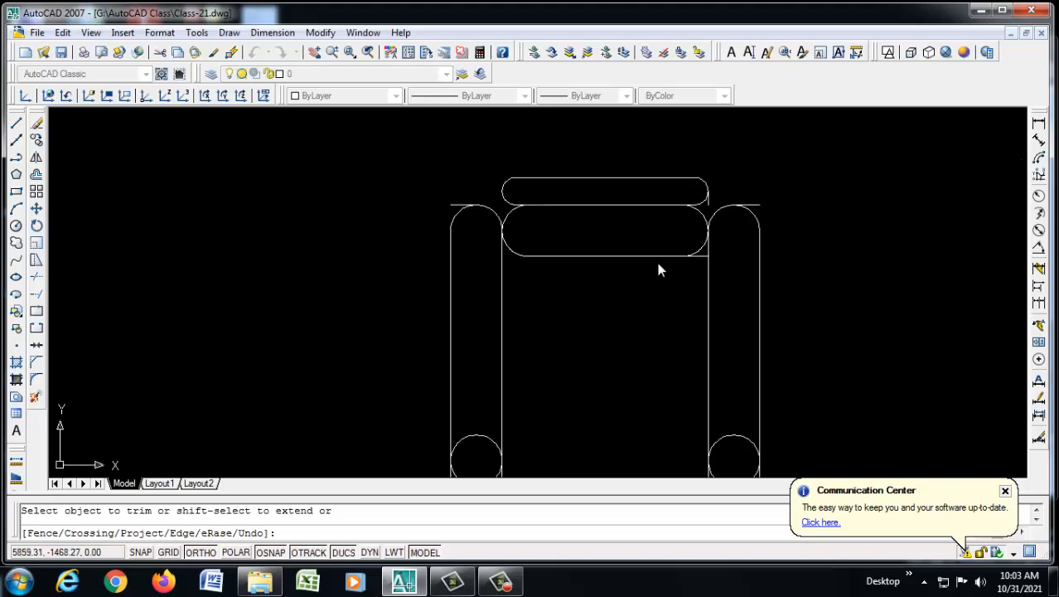
scroll(699, 263, "up", 5)
scroll(655, 249, "down", 5)
Trim the upper halves of the two circles at the front ends of the armrests.
scroll(602, 299, "up", 3)
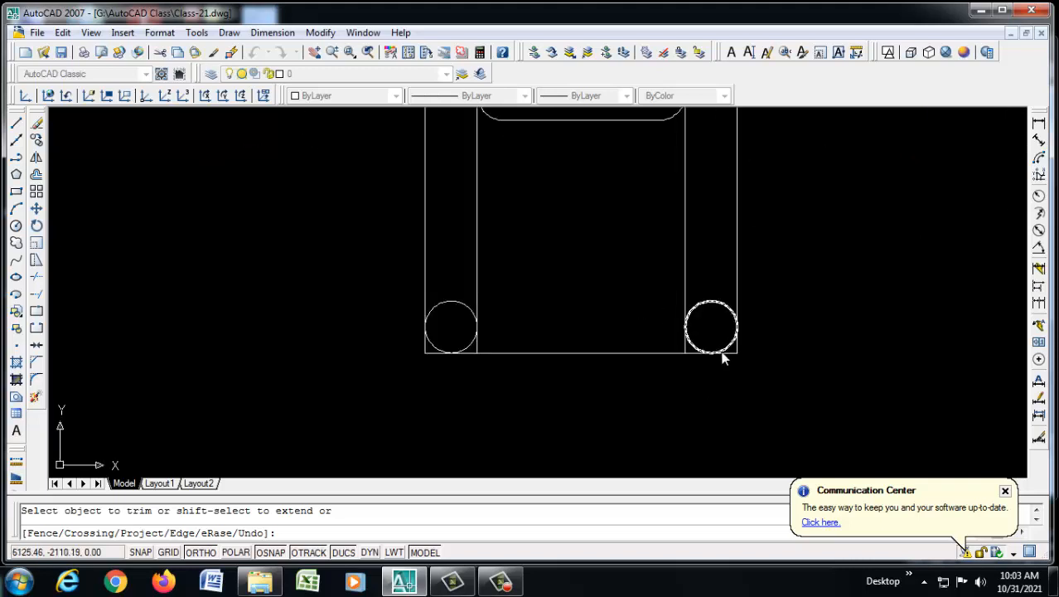
scroll(722, 350, "up", 3)
left_click(734, 263)
left_click(169, 280)
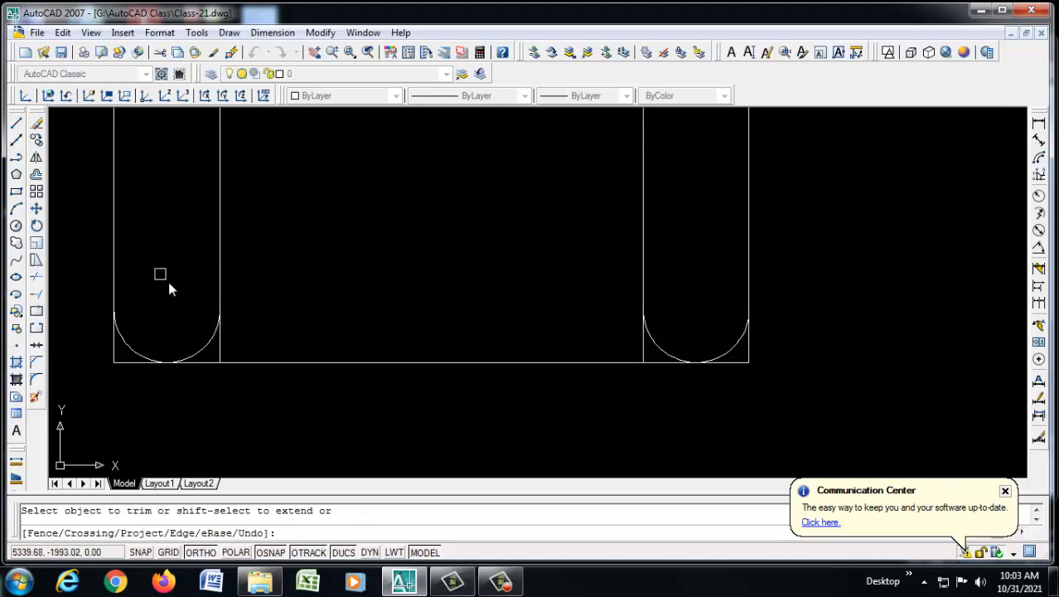
Trim the square outer corners beyond the arcs at the front ends of both armrests.
scroll(511, 307, "down", 4)
scroll(625, 327, "up", 6)
scroll(732, 340, "up", 4)
left_click(715, 338)
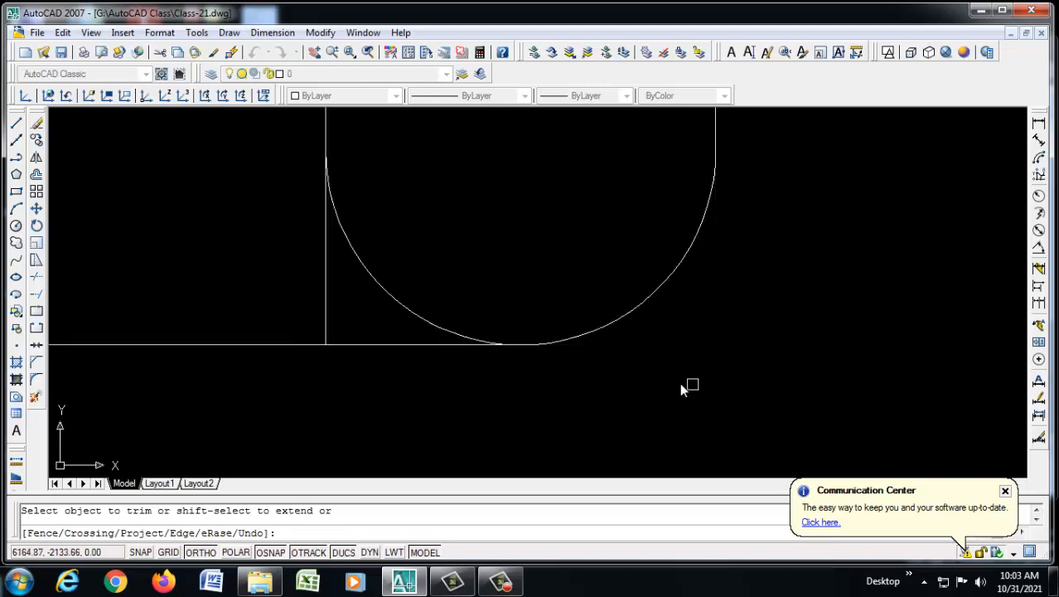
left_click(440, 344)
scroll(846, 278, "down", 5)
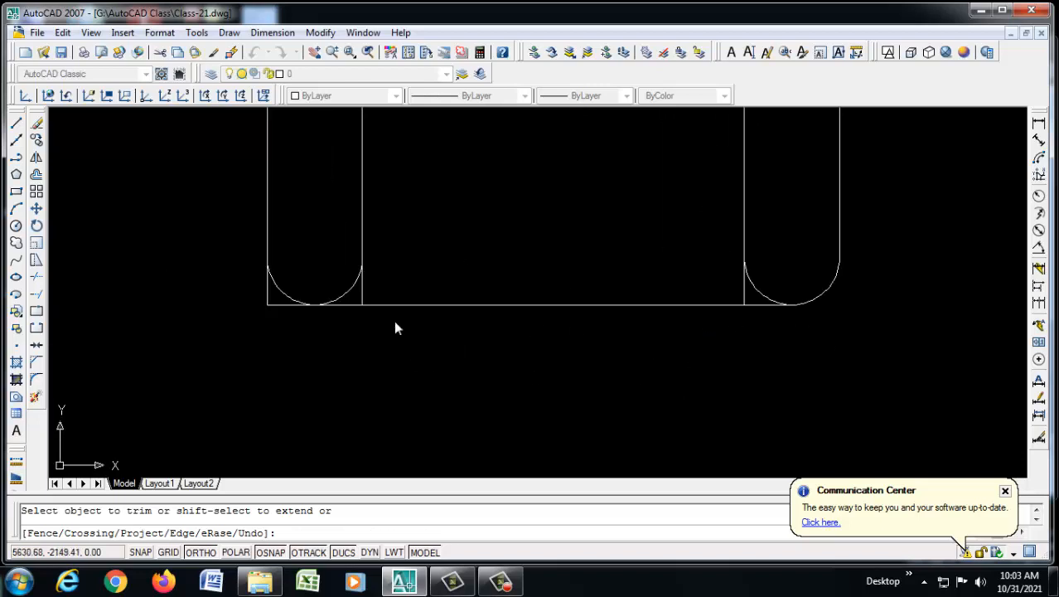
scroll(274, 303, "up", 3)
left_click(267, 301)
scroll(551, 340, "down", 5)
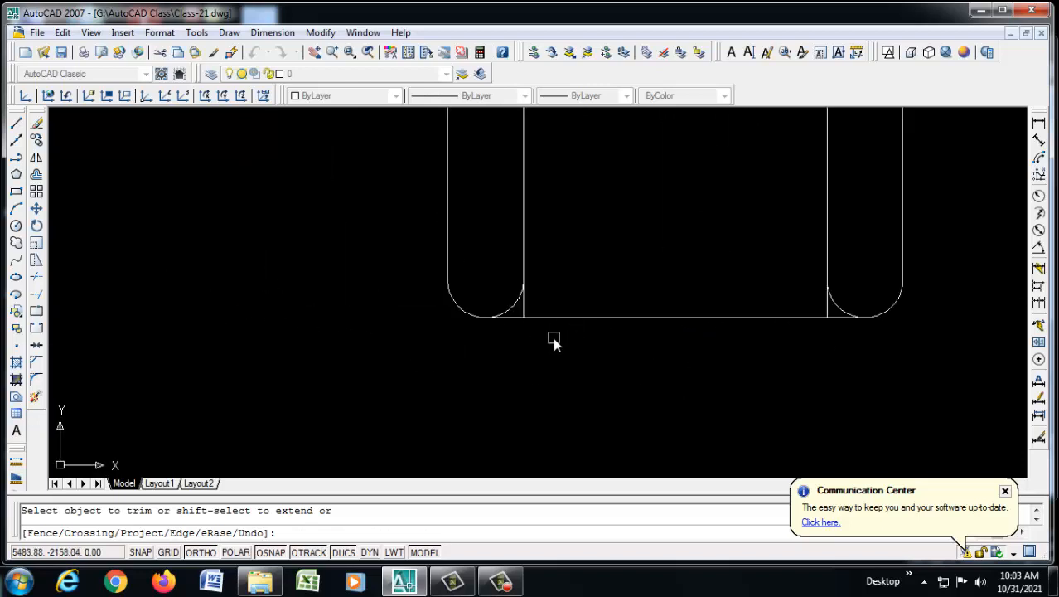
Erase the leftover line at the right armrest's upper outer corner and the short vertical line beside the upper backrest's right end.
right_click(589, 222)
left_click(655, 247)
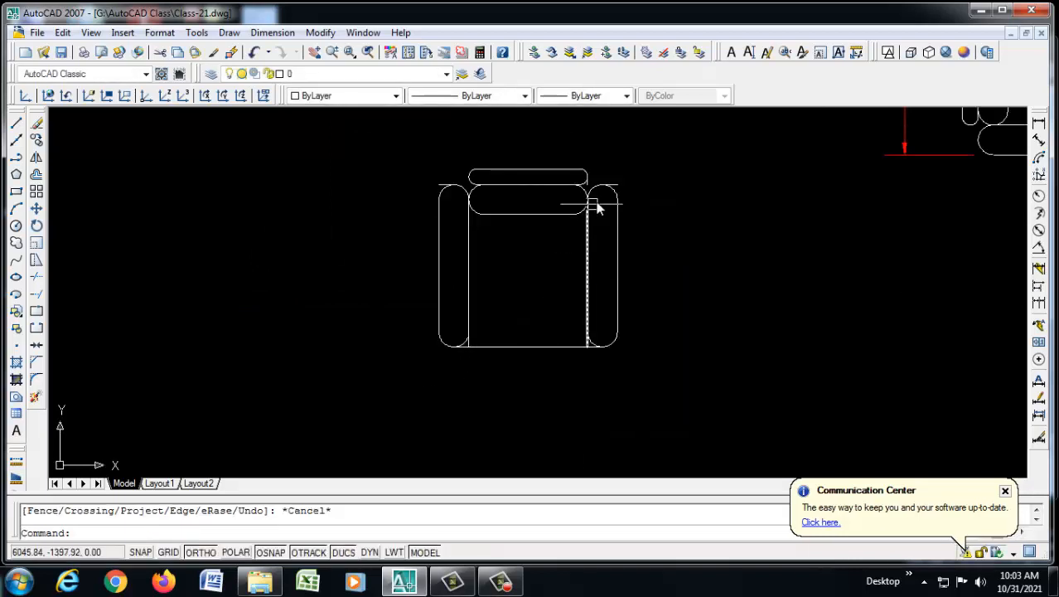
scroll(634, 166, "up", 3)
left_click(634, 171)
scroll(587, 171, "up", 4)
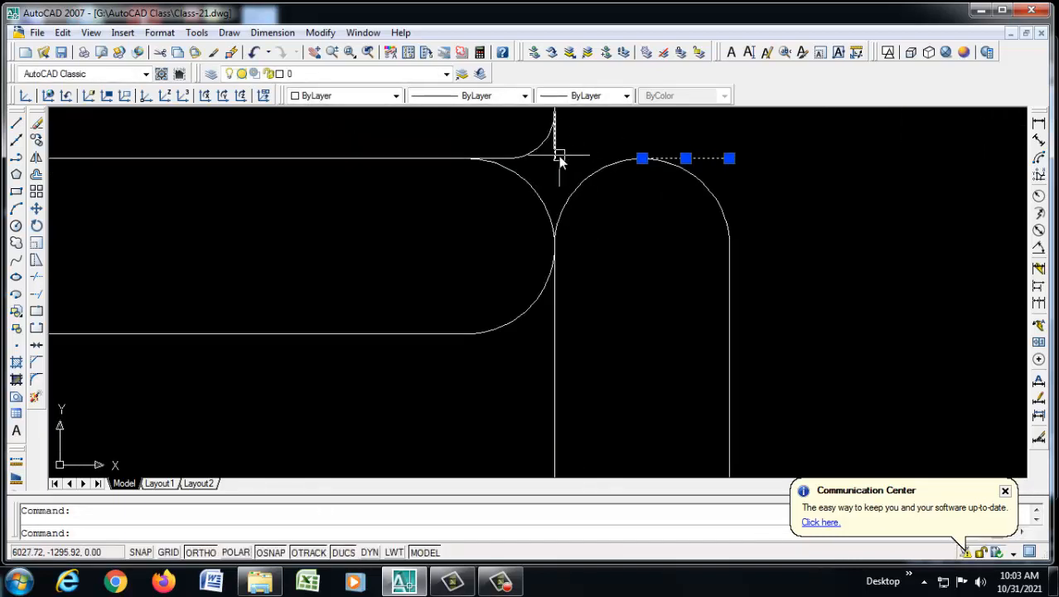
left_click(555, 141)
scroll(630, 218, "down", 5)
key("Delete")
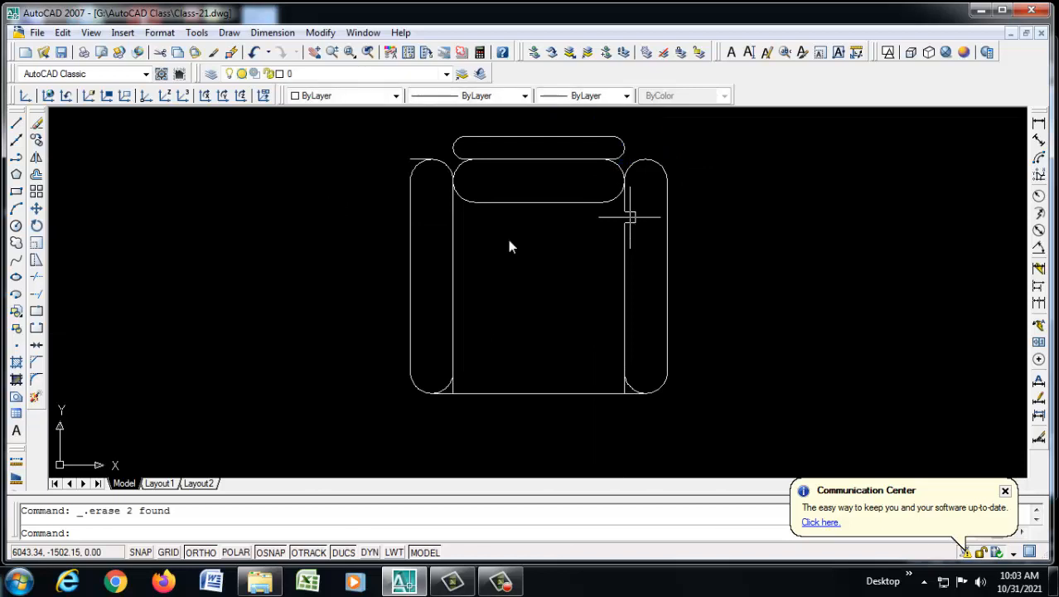
Erase the leftover line at the left armrest's upper outer corner and the two front-edge segments under the armrests' inner halves.
scroll(374, 208, "up", 2)
scroll(393, 197, "down", 2)
scroll(412, 184, "up", 2)
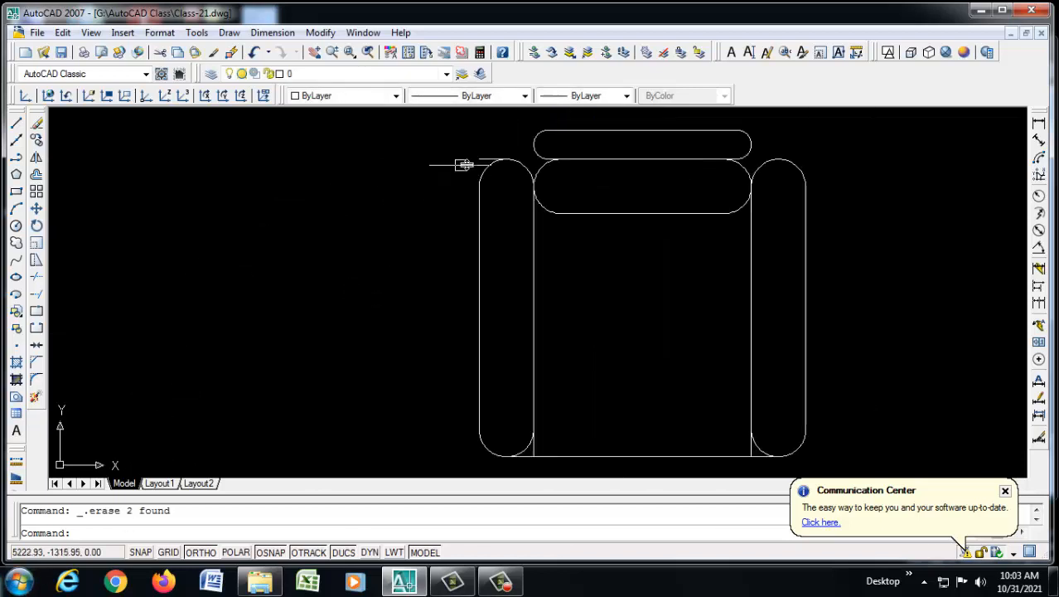
left_click(493, 158)
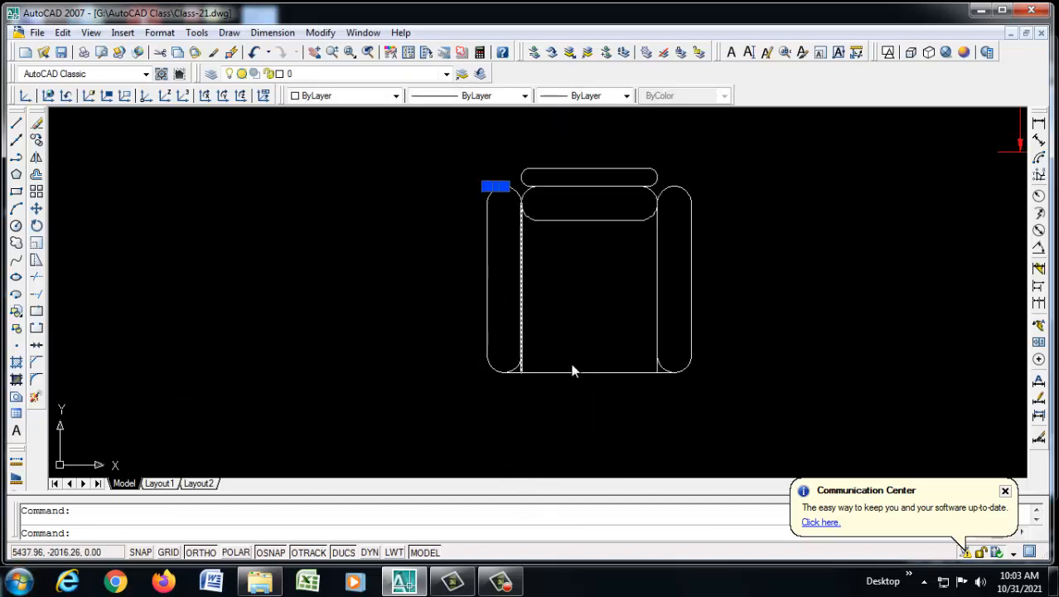
scroll(663, 365, "up", 4)
left_click(708, 386)
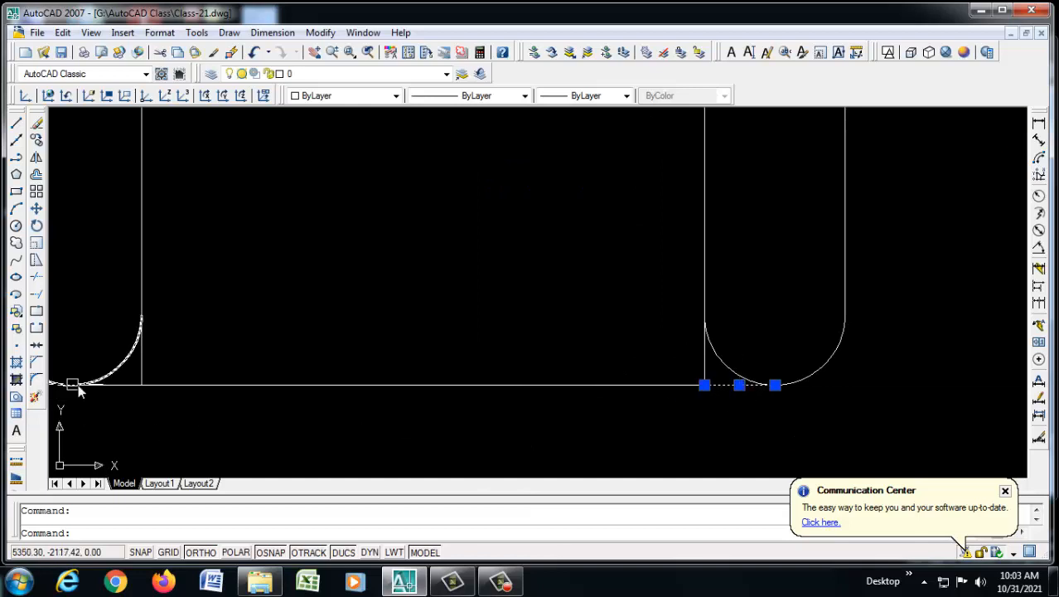
left_click(110, 386)
key("Delete")
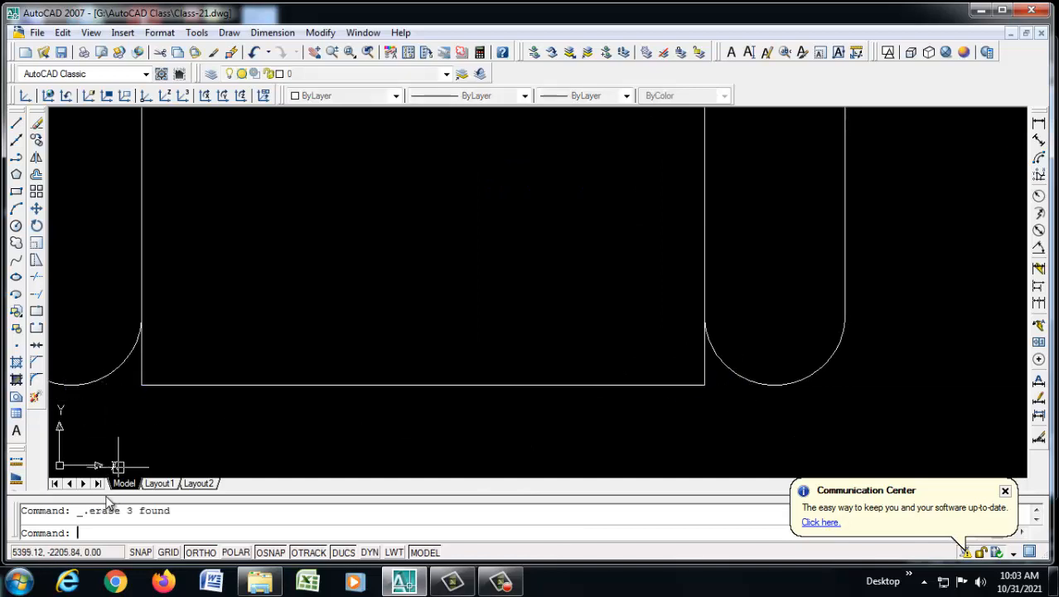
scroll(465, 422, "down", 4)
scroll(492, 385, "down", 2)
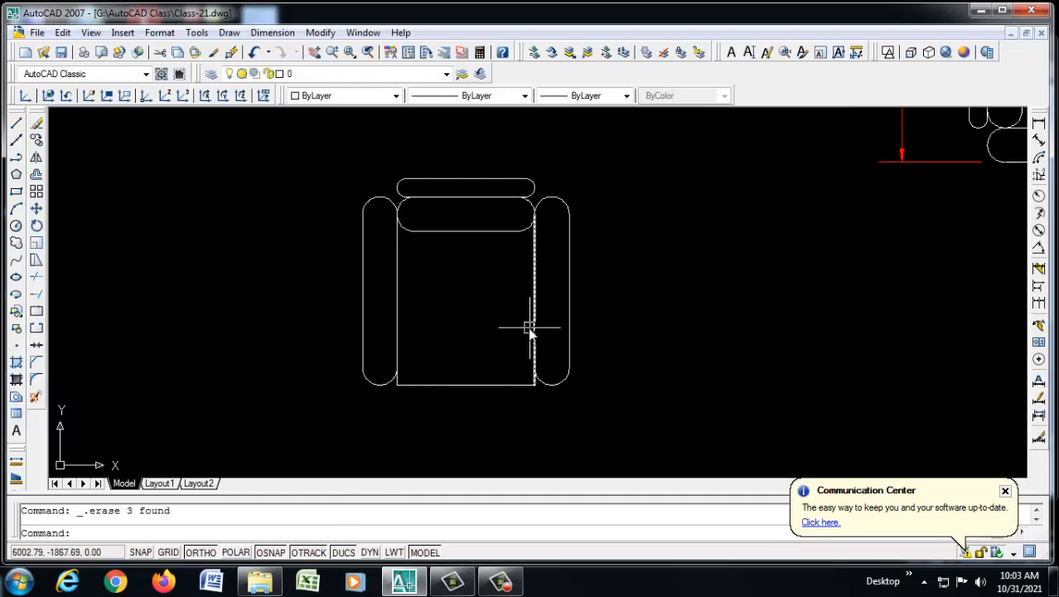
scroll(408, 381, "up", 4)
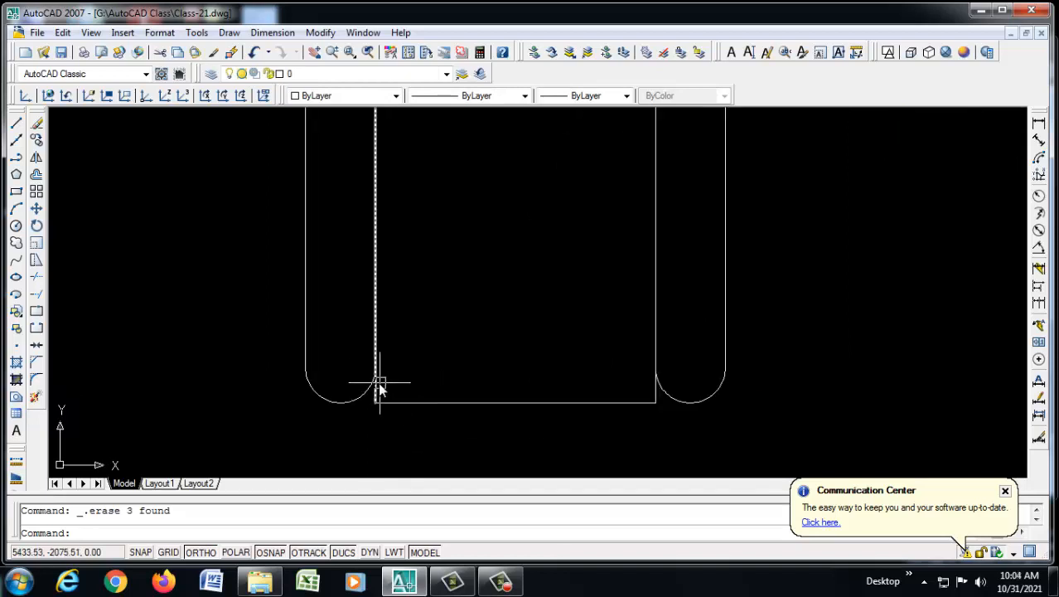
type("c")
key("Return")
type("ttr")
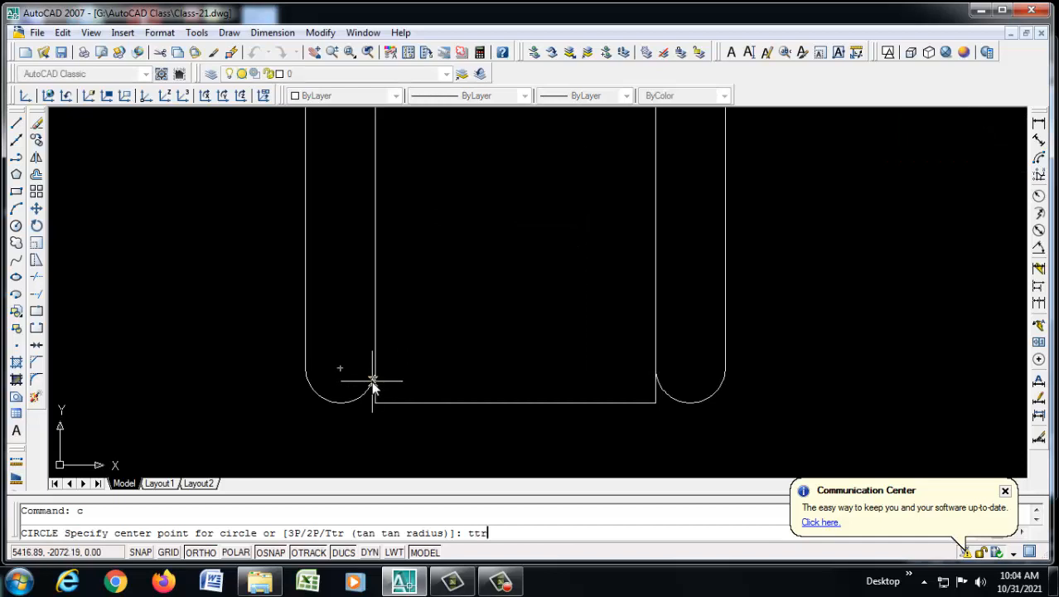
key("Return")
scroll(373, 381, "up", 3)
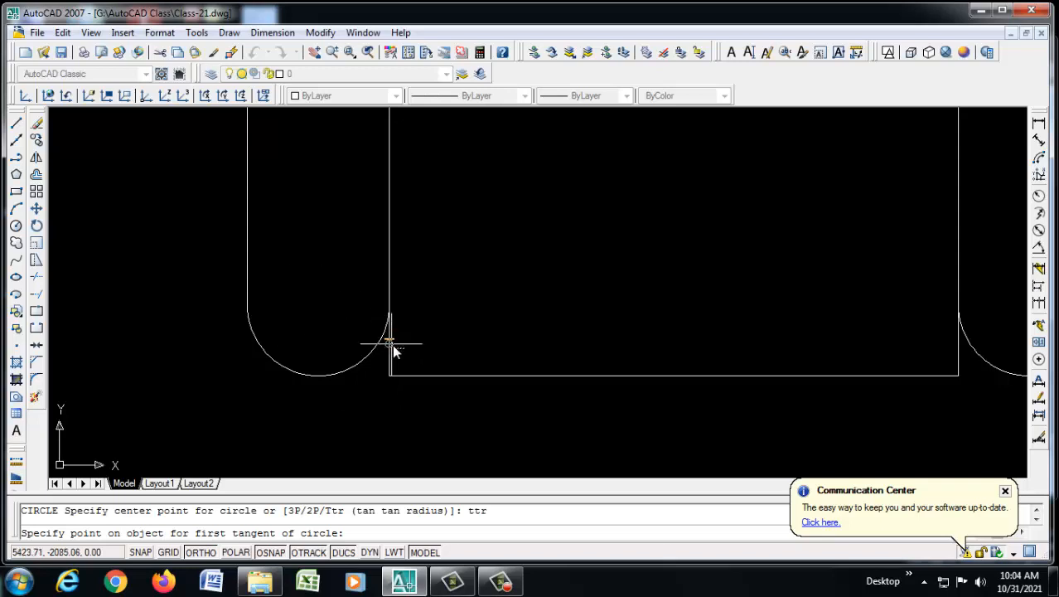
left_click(399, 361)
left_click(412, 375)
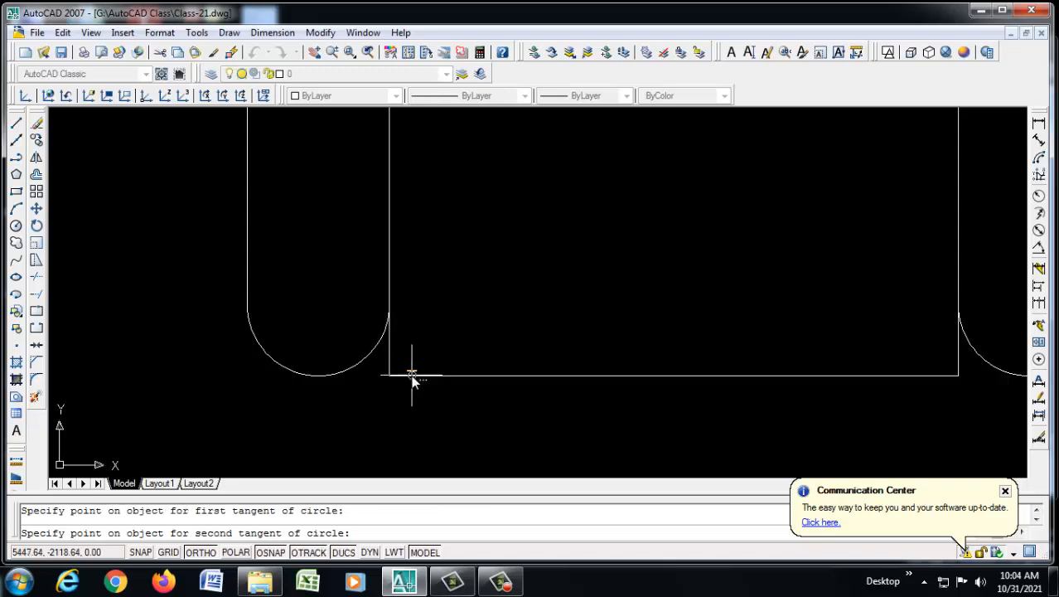
key("Escape")
Draw a tangent-tangent circle of radius 50 in the seat's front-left corner, touching the left side line and the front edge.
type("c")
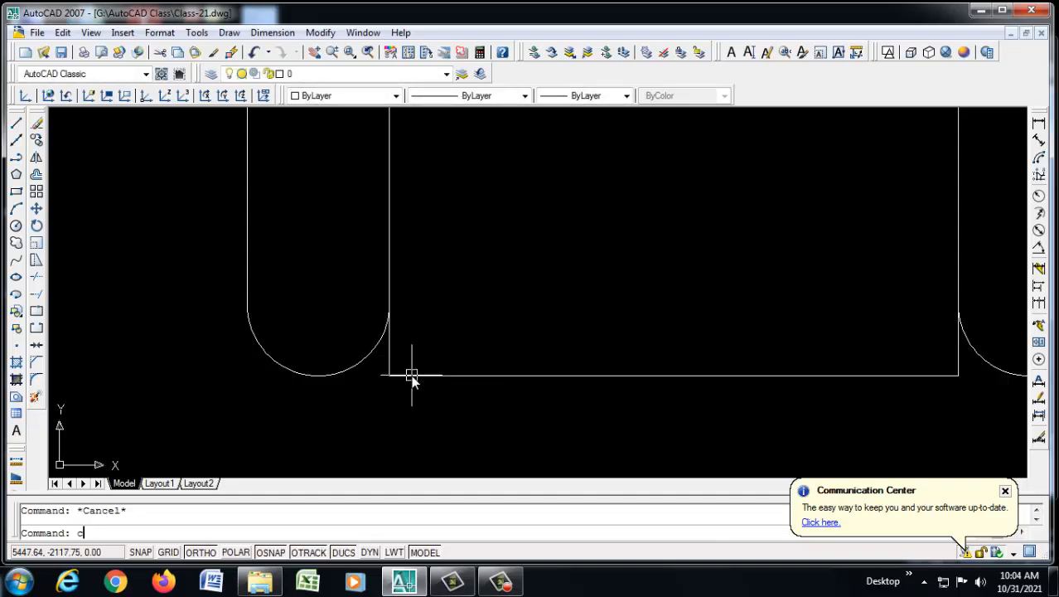
key("Return")
type("tt")
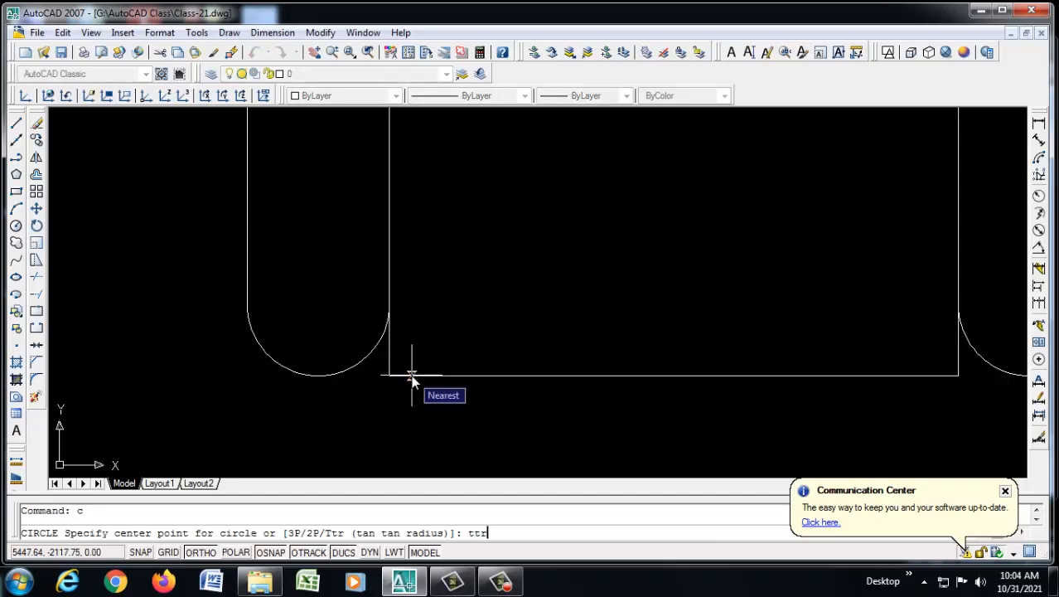
type("r")
key("Return")
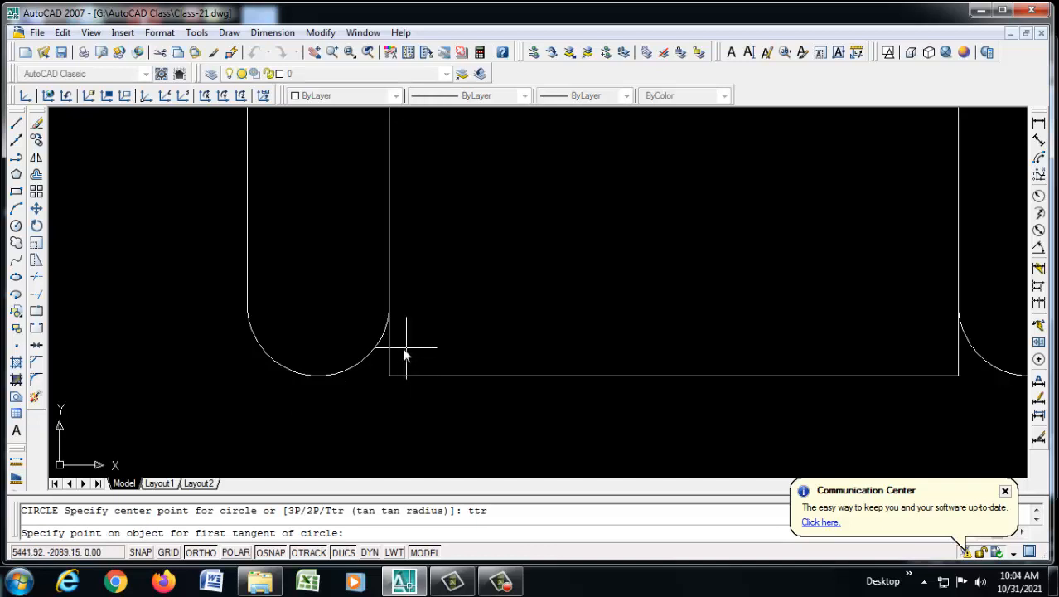
left_click(394, 350)
left_click(409, 362)
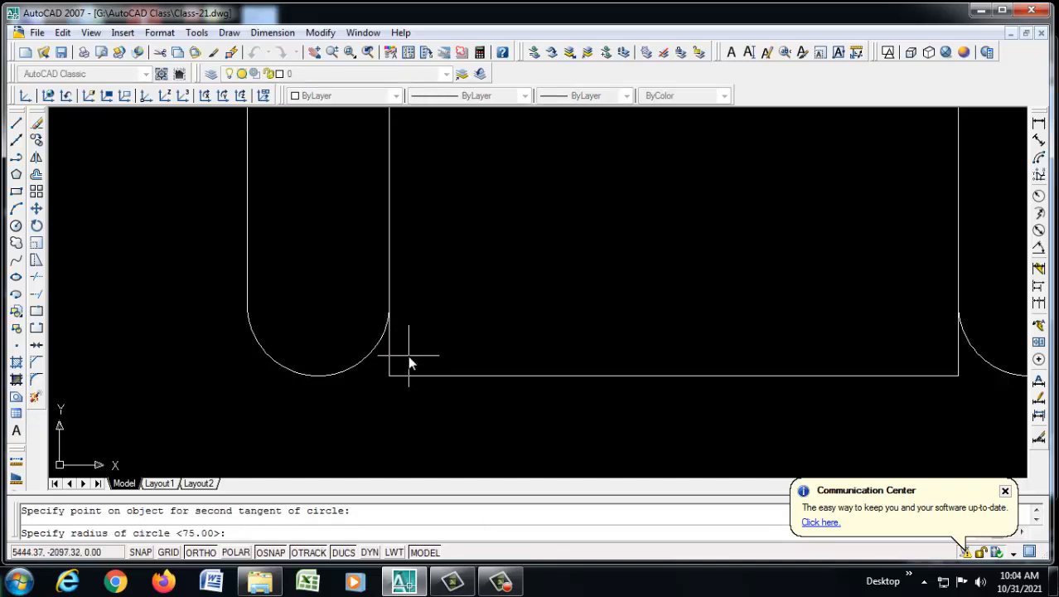
type("50")
key("Return")
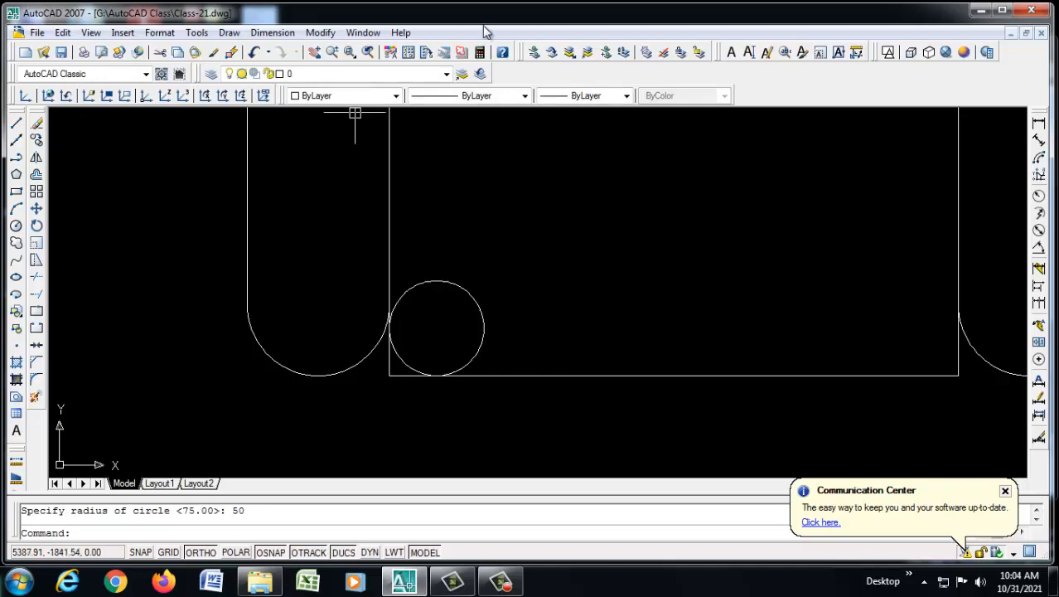
Trim the R50 circle down to the quarter arc that rounds the seat's front-left corner.
type("tr")
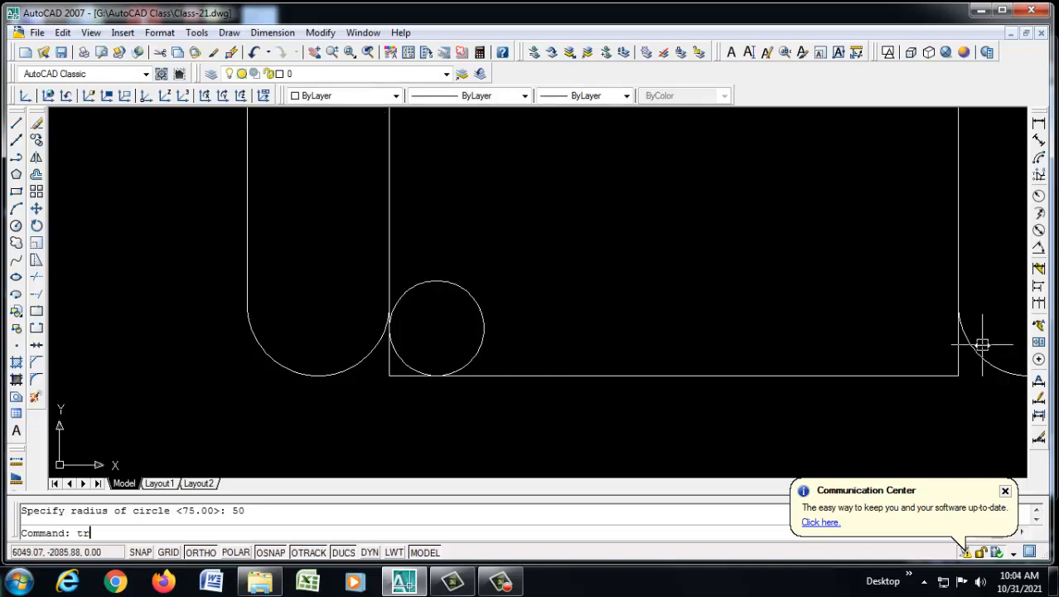
key("Return")
key("Return")
left_click(548, 314)
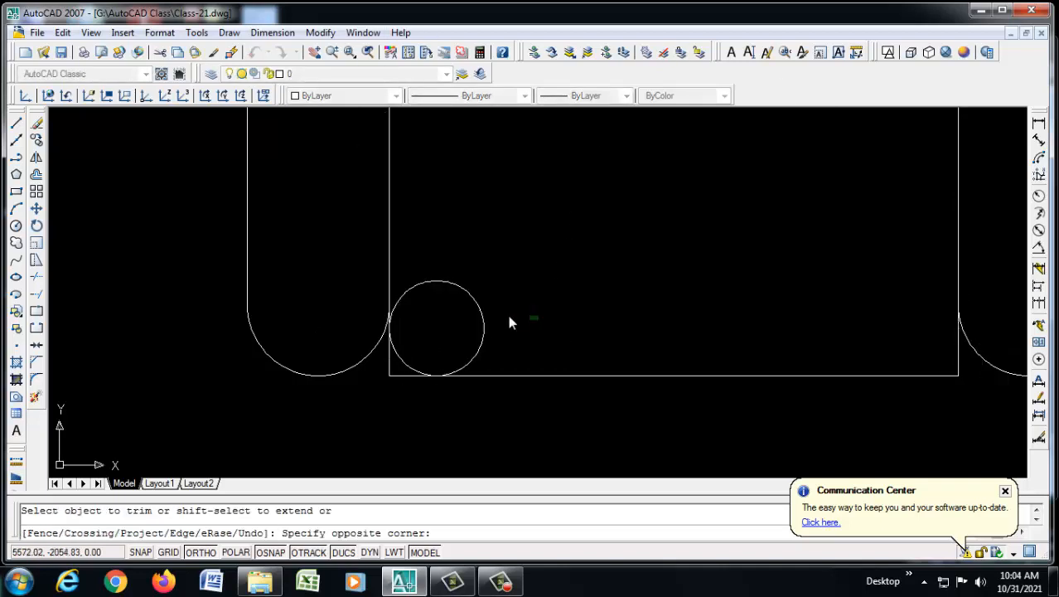
left_click(472, 310)
right_click(516, 306)
left_click(561, 313)
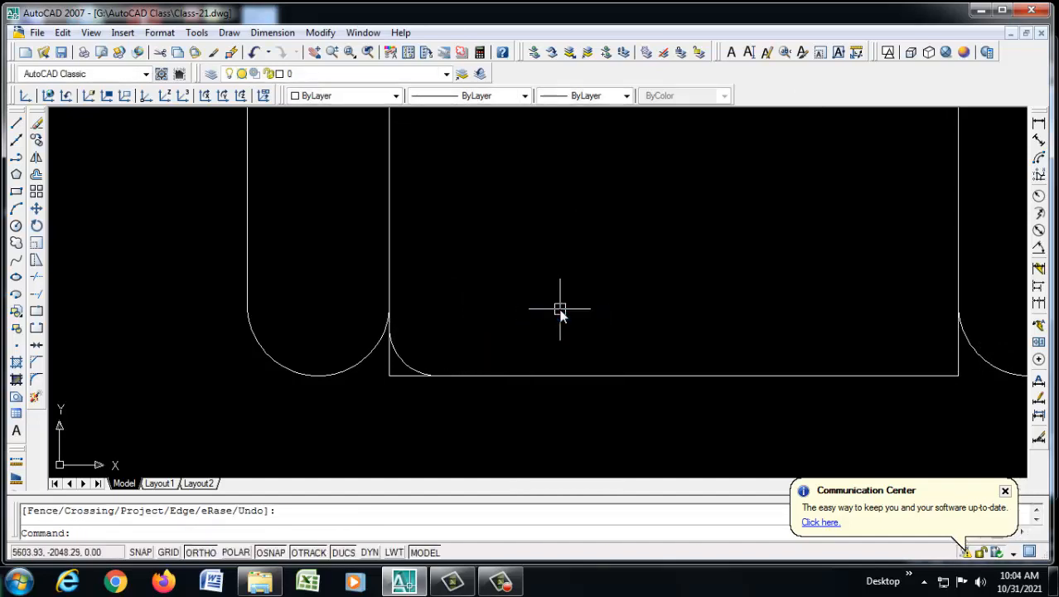
Mirror the R50 corner arc to the seat's front-right corner about the vertical line through the front edge's midpoint, keeping the original.
type("miu")
key("Return")
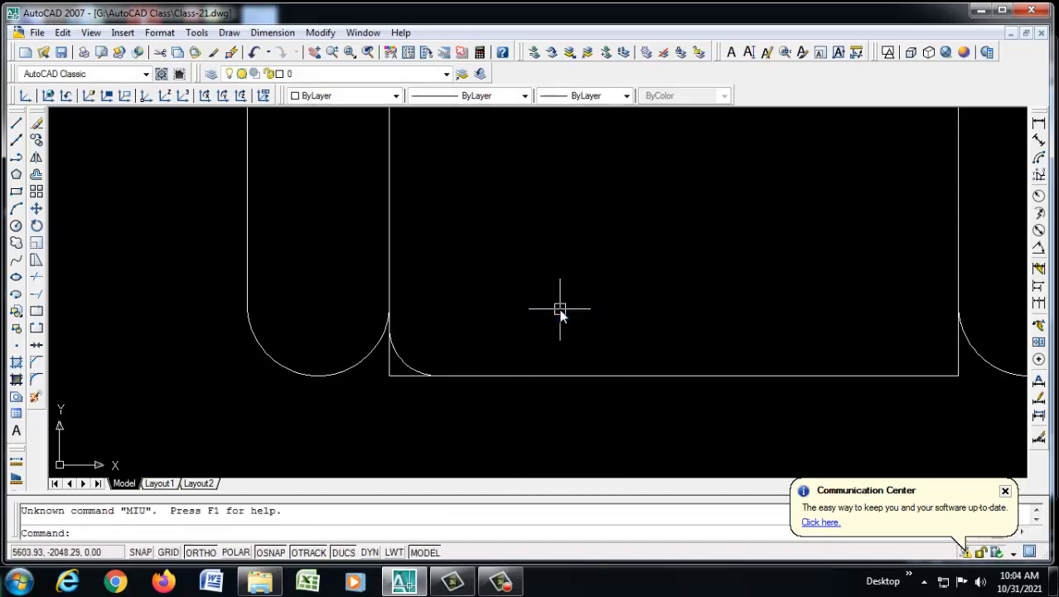
type("mi")
key("Return")
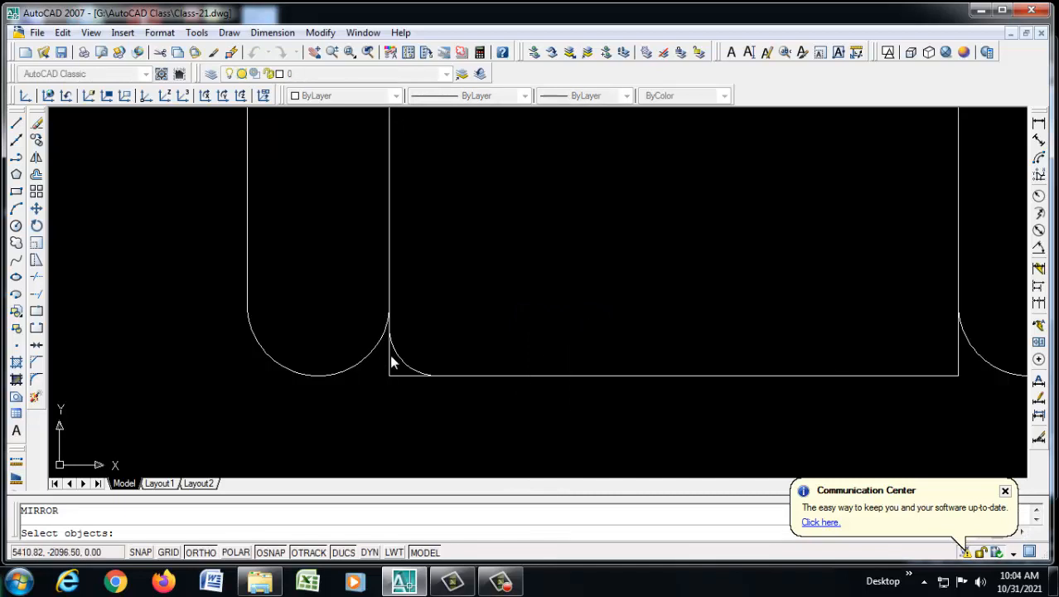
left_click(402, 355)
key("Return")
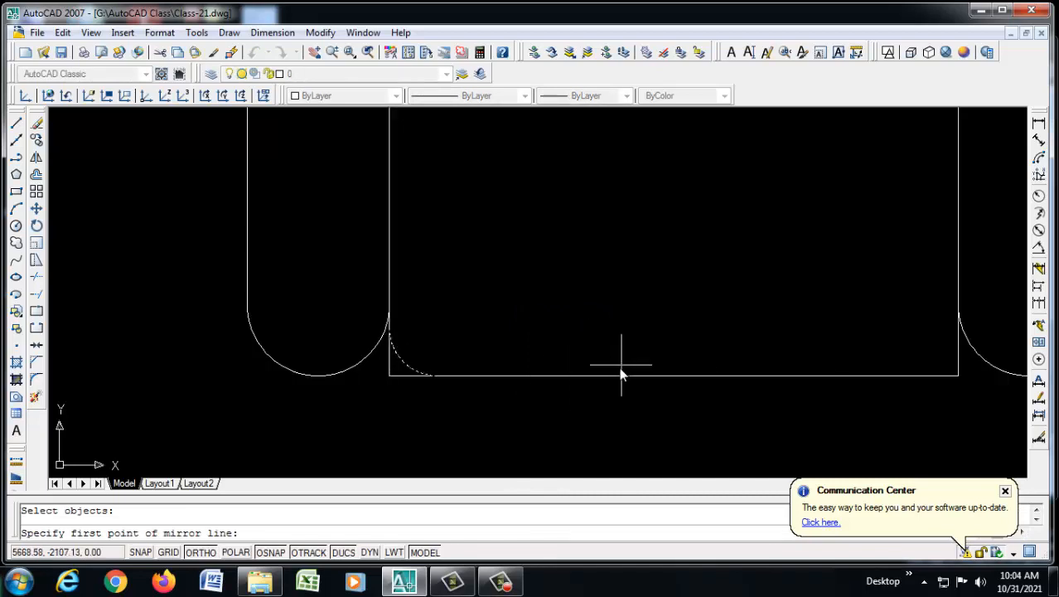
left_click(674, 377)
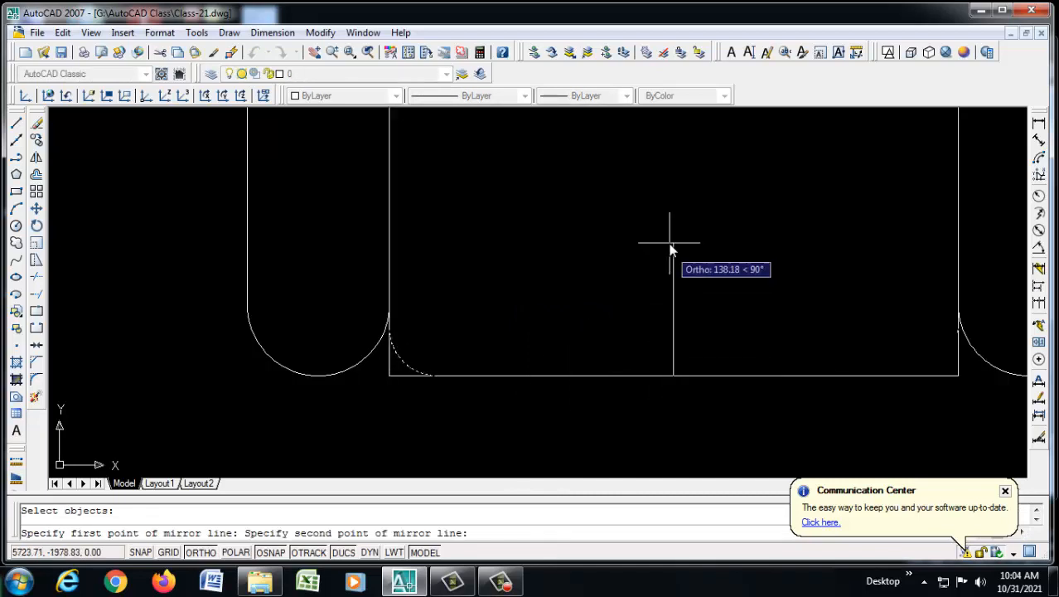
left_click(669, 239)
right_click(669, 243)
left_click(700, 250)
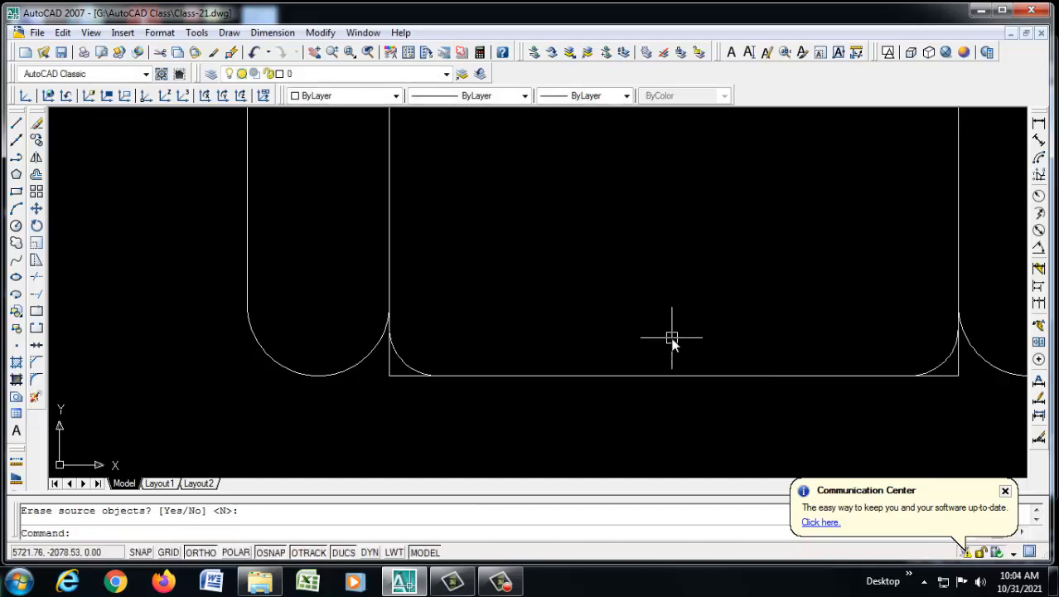
Trim the square corners beyond the R50 arcs at both front corners of the seat.
type("tr")
key("Return")
key("Return")
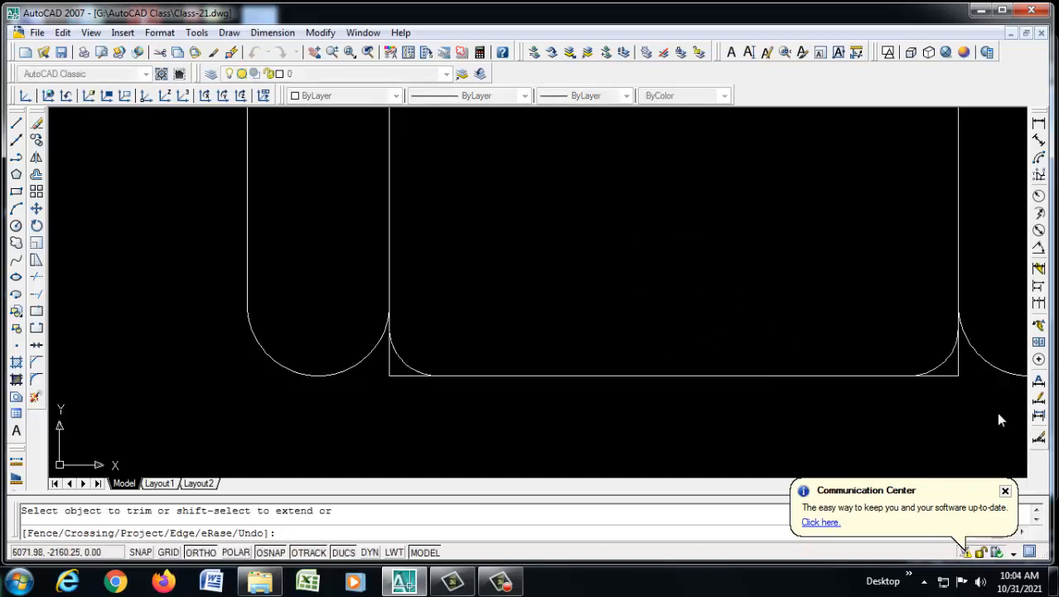
left_click(980, 373)
left_click(944, 427)
scroll(424, 376, "up", 2)
left_click(385, 367)
left_click(332, 395)
scroll(465, 356, "down", 5)
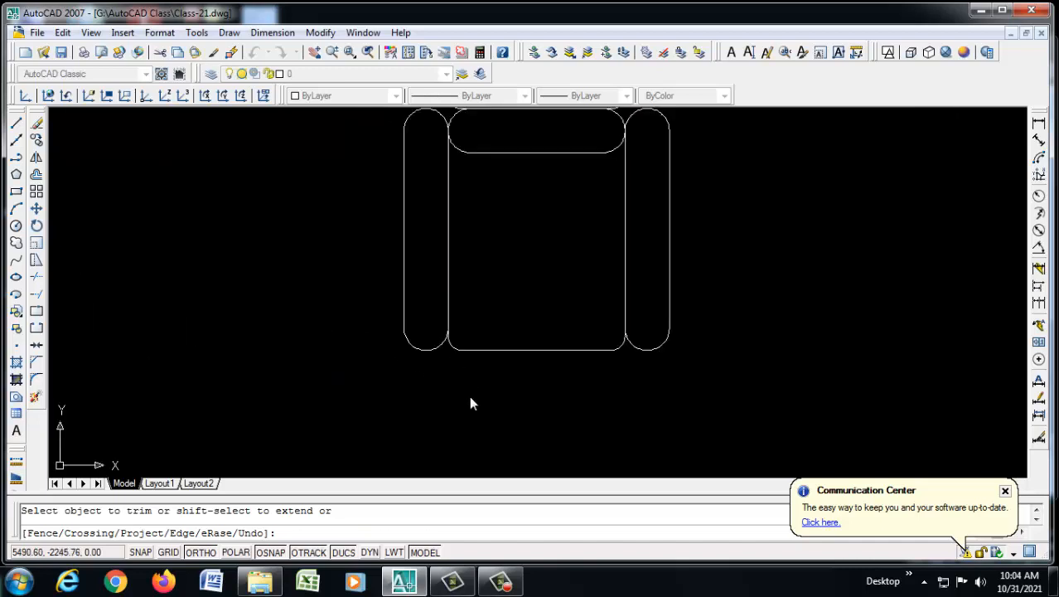
scroll(510, 340, "down", 4)
right_click(592, 286)
left_click(638, 296)
Move the whole redrawn single-seat sofa straight down by about the length of its armrest, away from the dimensioned reference.
scroll(572, 242, "up", 3)
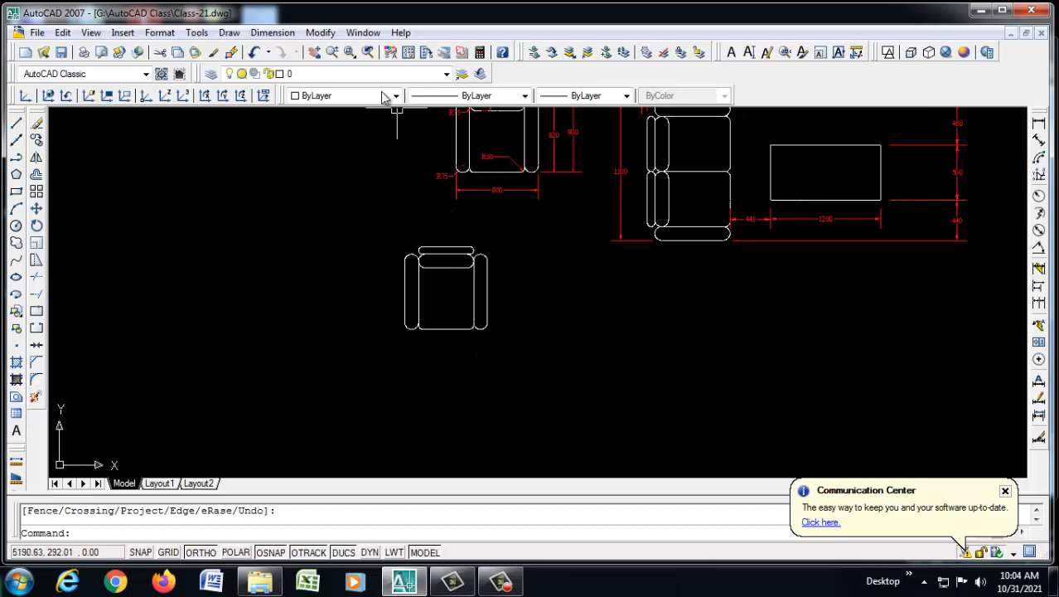
left_click(315, 51)
left_click_drag(458, 269, 430, 336)
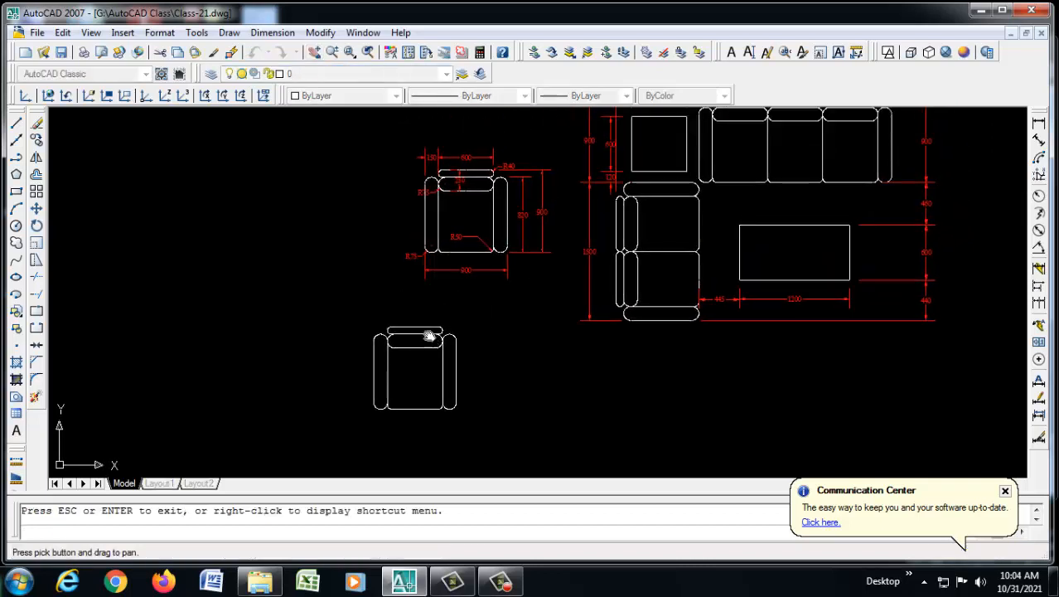
right_click(445, 321)
left_click(485, 329)
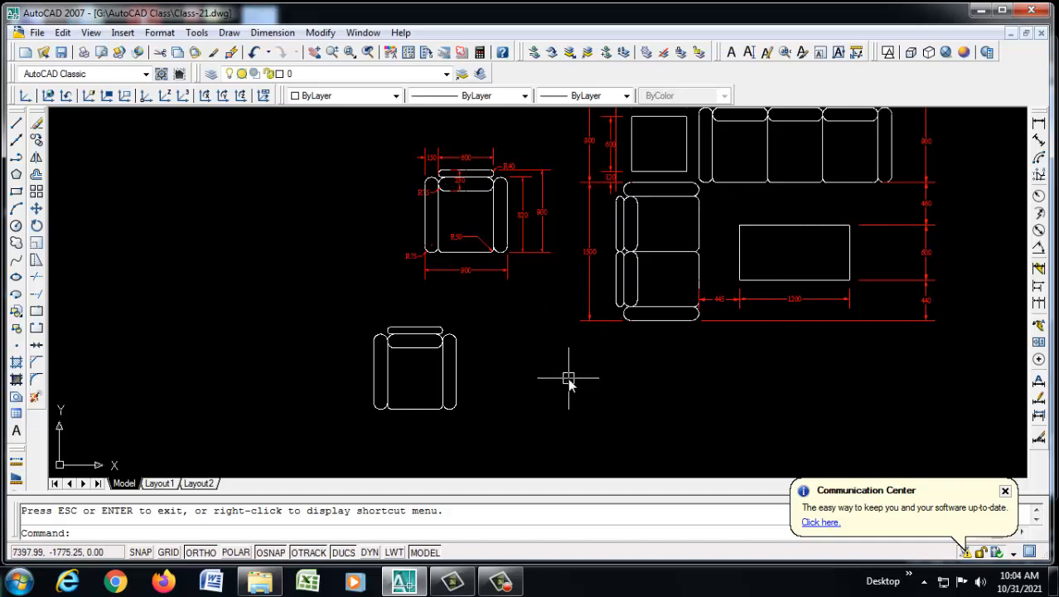
scroll(455, 319, "up", 1)
scroll(437, 317, "down", 3)
left_click(419, 306)
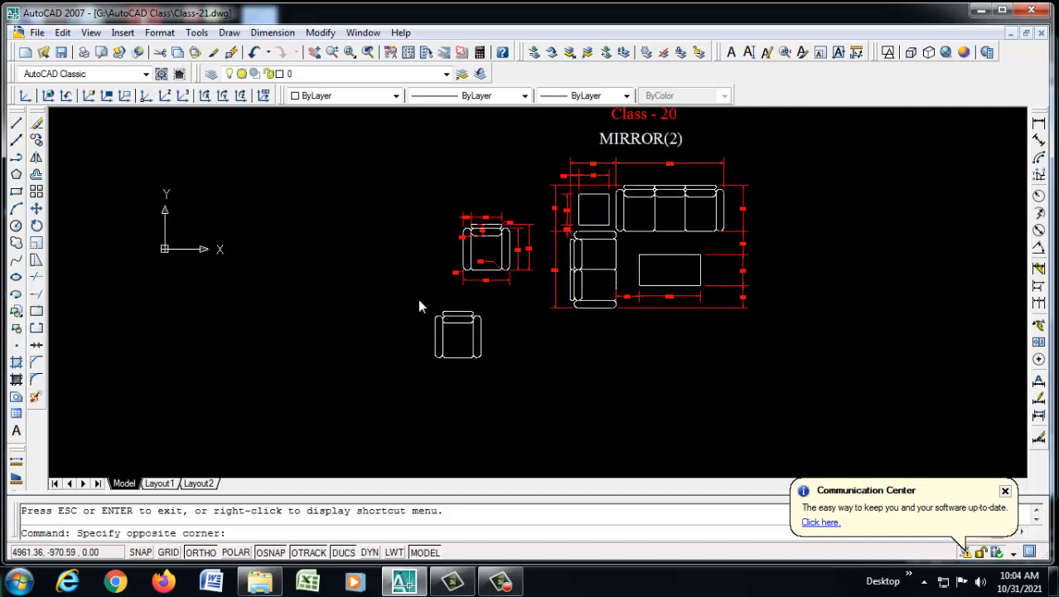
left_click(516, 394)
type("m")
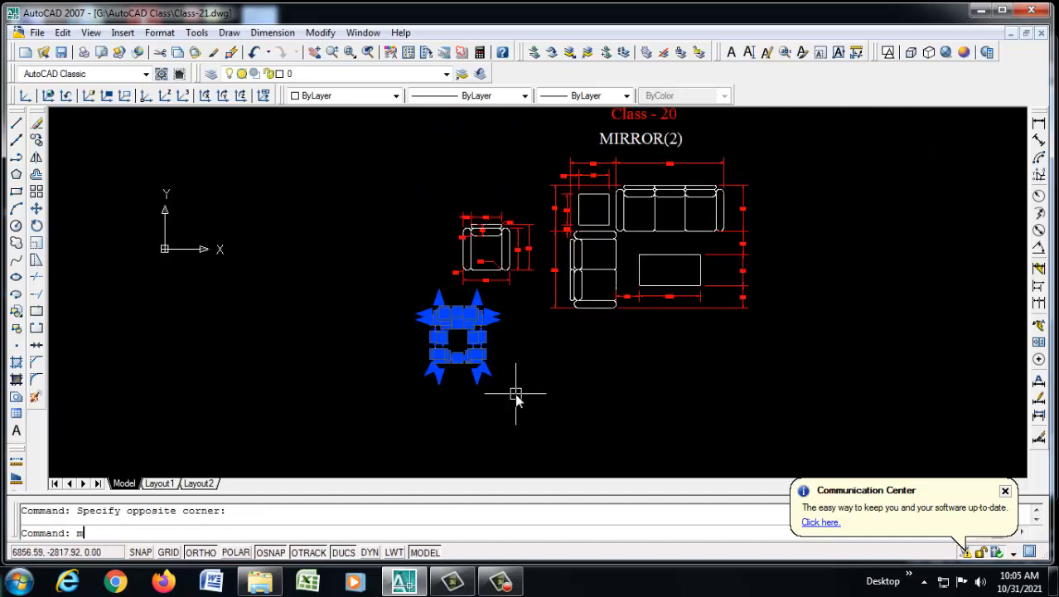
key("Return")
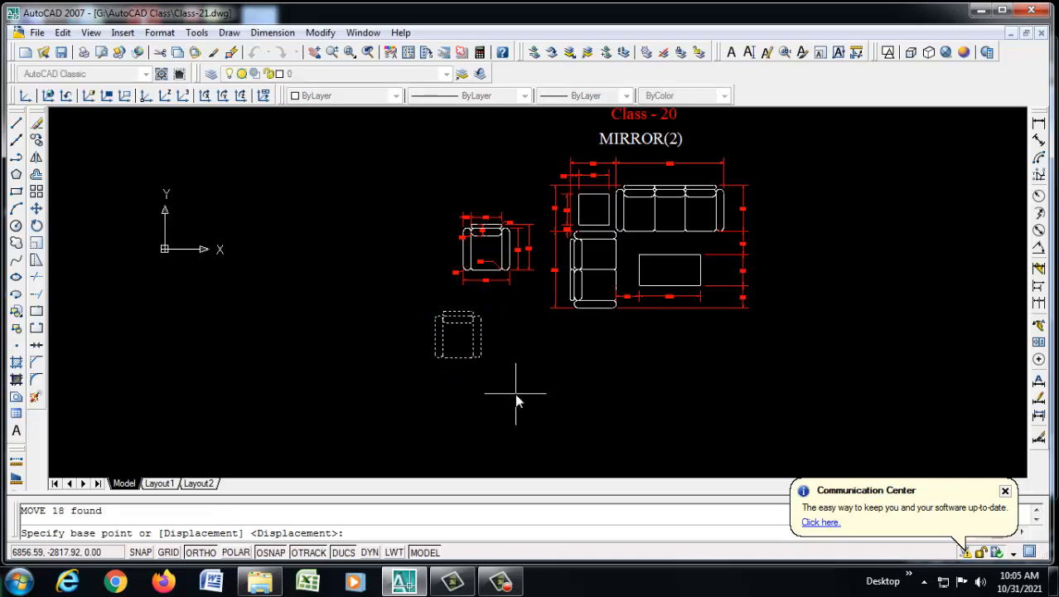
left_click(481, 320)
scroll(493, 365, "up", 3)
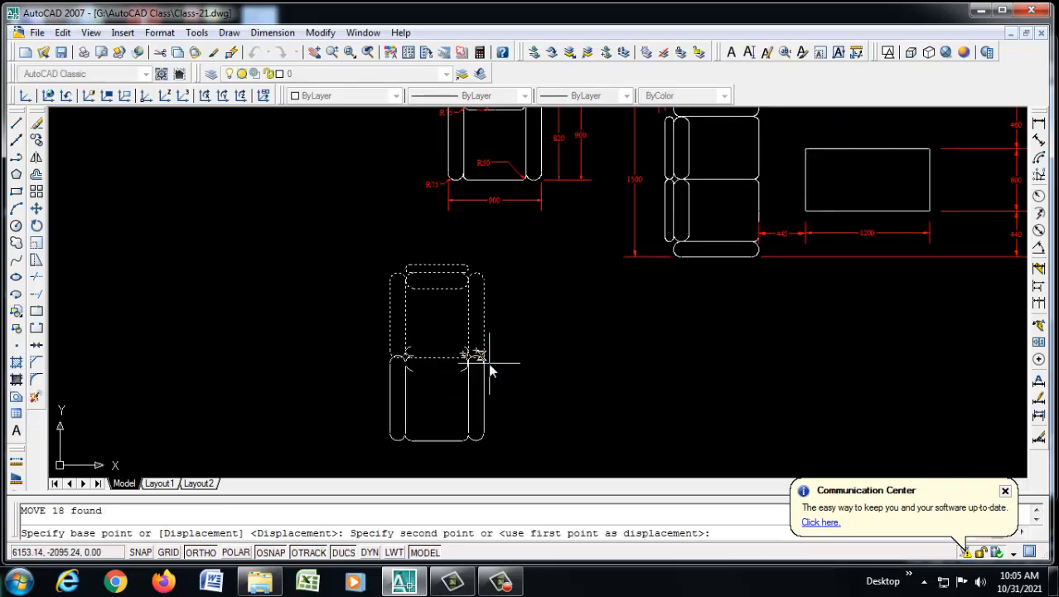
left_click(489, 369)
scroll(492, 278, "down", 3)
scroll(489, 283, "up", 2)
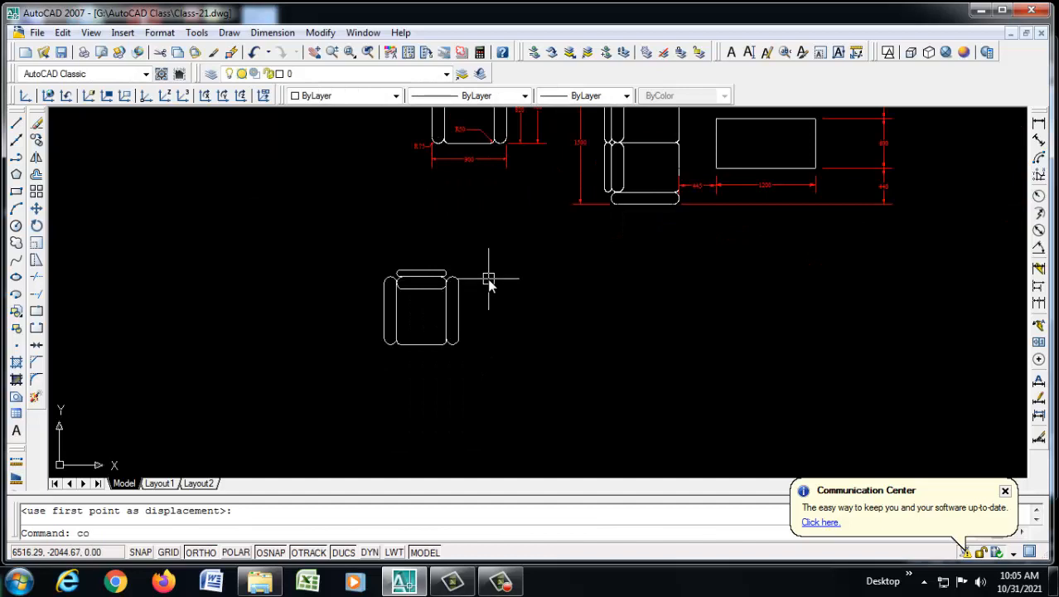
Copy the whole single-seat sofa straight to its right, leaving a gap of about two thirds of the sofa's width.
key("Return")
left_click(356, 247)
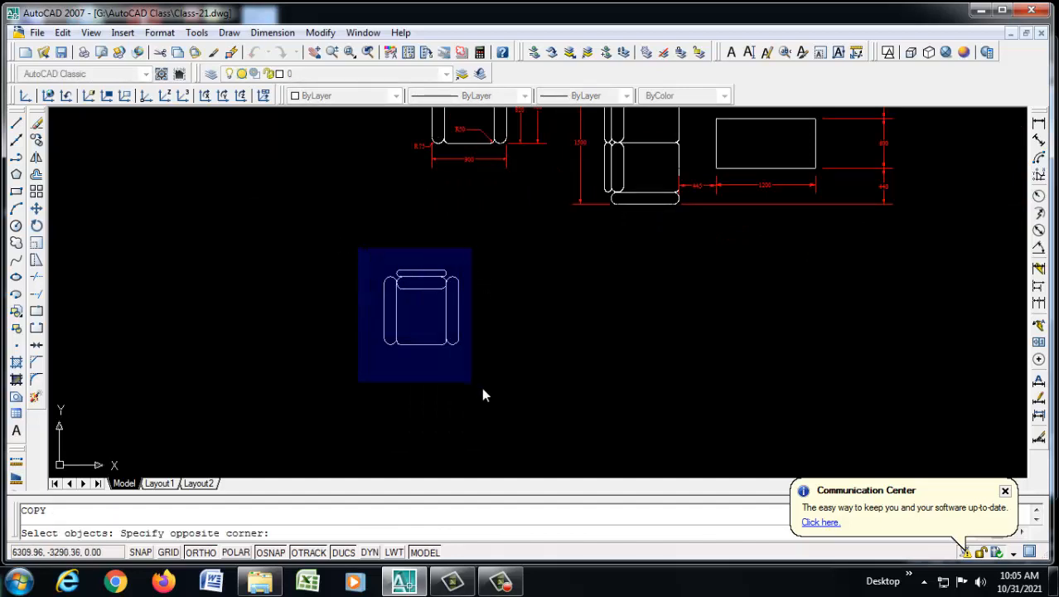
left_click(479, 386)
key("Return")
left_click(460, 377)
left_click(580, 397)
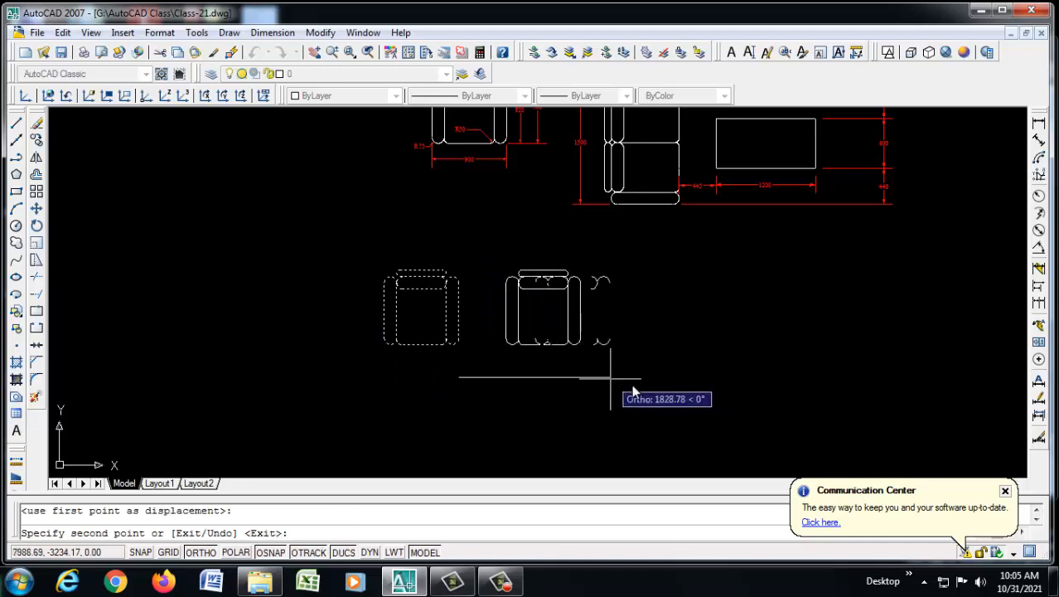
key("Escape")
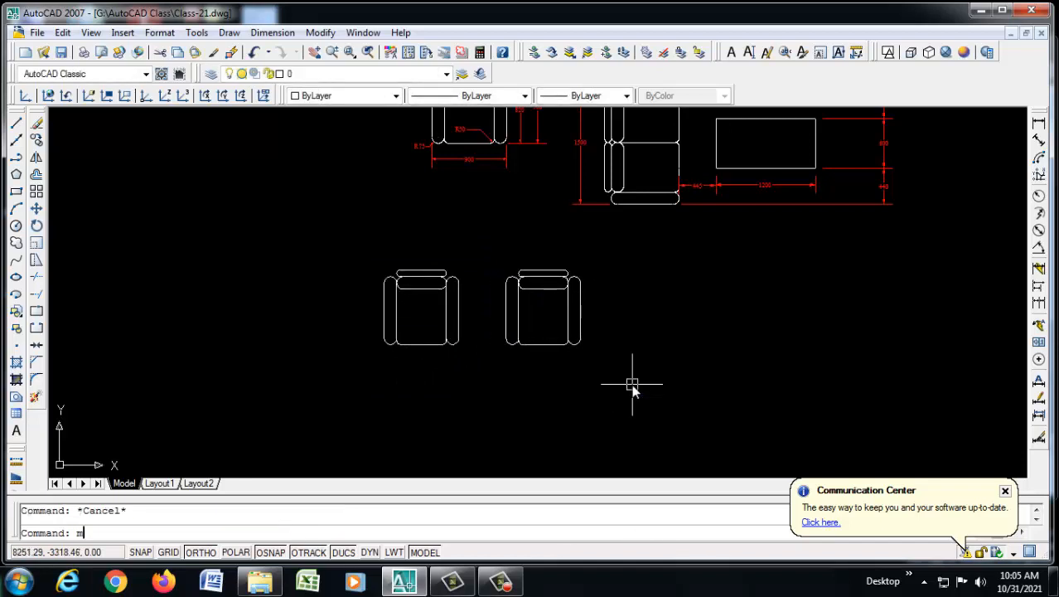
Move the copied sofa further straight right by nearly two sofa widths.
type("m")
key("Return")
left_click(494, 248)
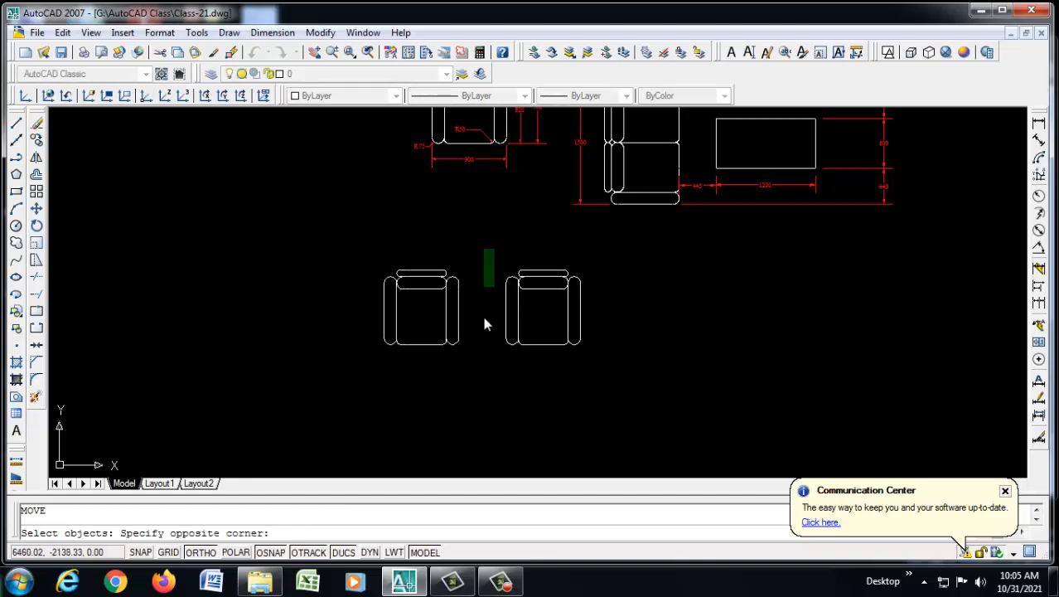
left_click(642, 396)
key("Return")
left_click(643, 386)
left_click(781, 406)
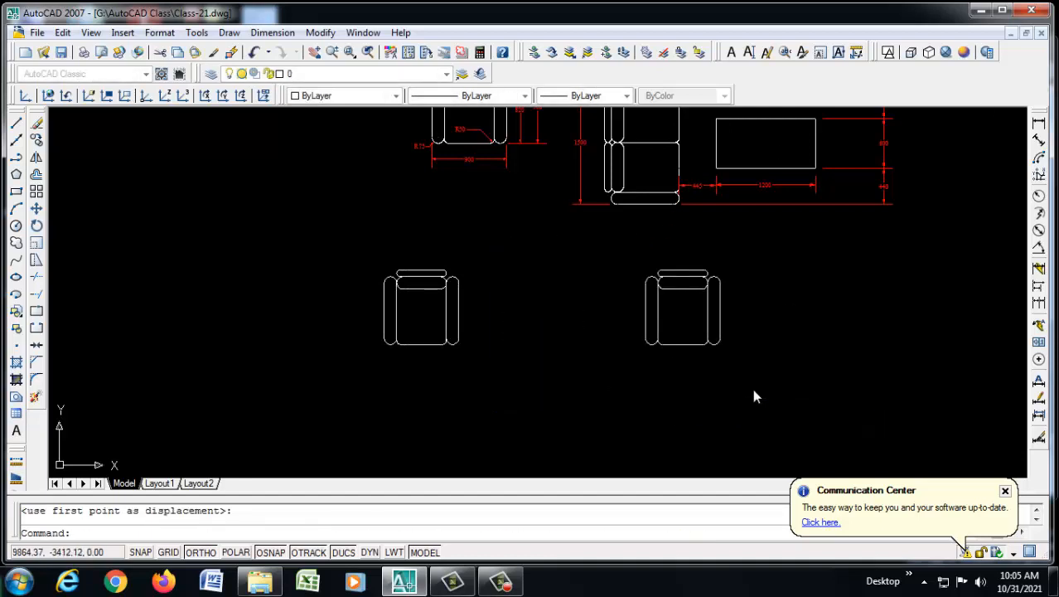
Erase the right armrest's outer line and both end arcs from the copied sofa.
scroll(796, 299, "up", 3)
scroll(525, 267, "down", 4)
scroll(543, 244, "up", 4)
scroll(543, 245, "up", 3)
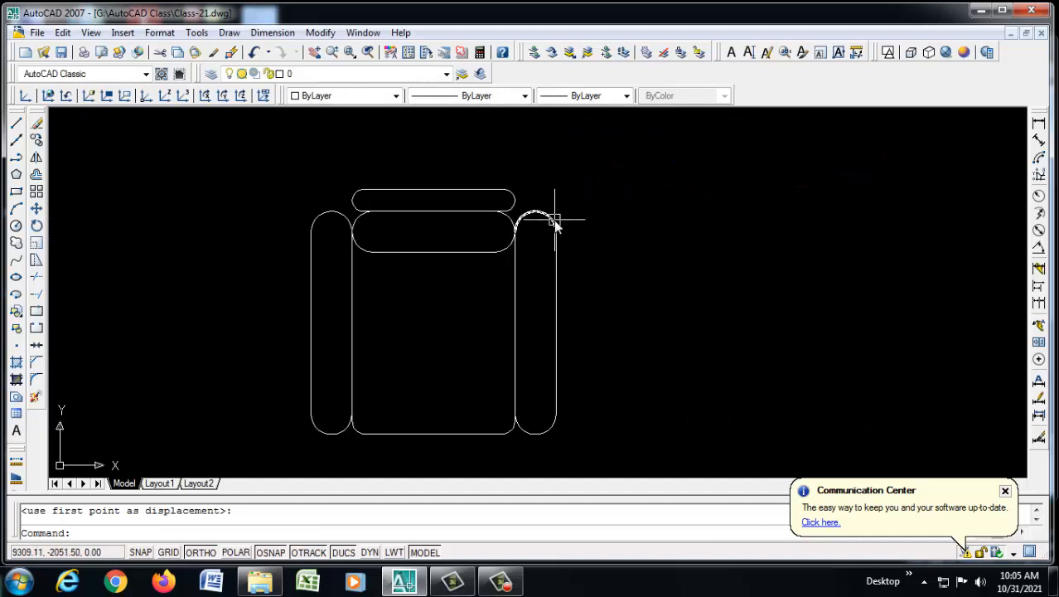
left_click(570, 188)
left_click(533, 457)
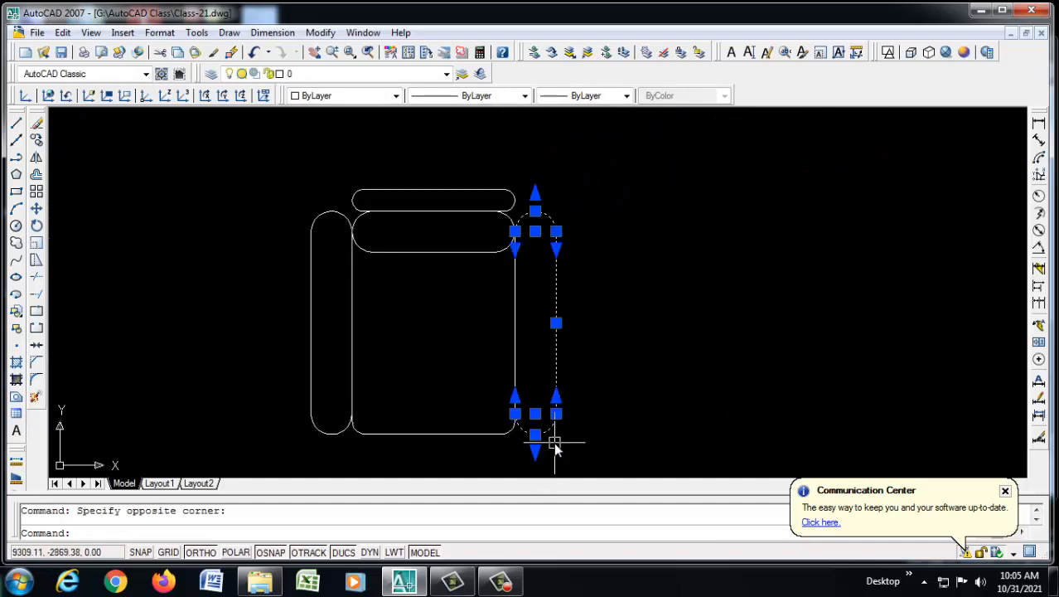
key("Delete")
Mirror the copied sofa's seat, back cushion and backrest, without the seat's left edge, about the vertical line along its right edge, keeping the originals.
scroll(414, 265, "down", 4)
scroll(449, 177, "down", 4)
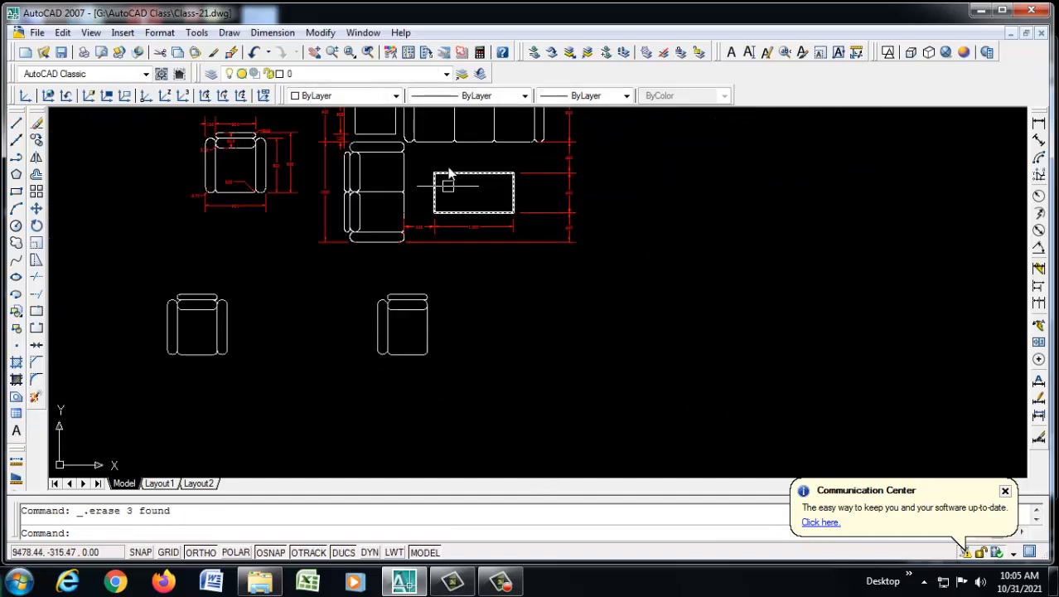
scroll(474, 172, "up", 5)
scroll(438, 220, "down", 3)
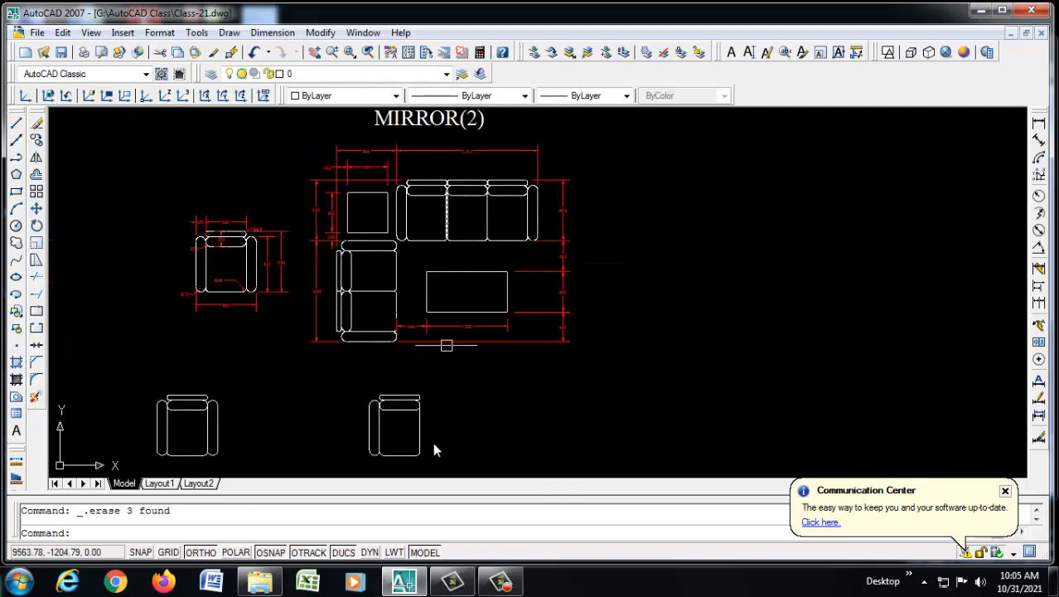
scroll(416, 450, "up", 4)
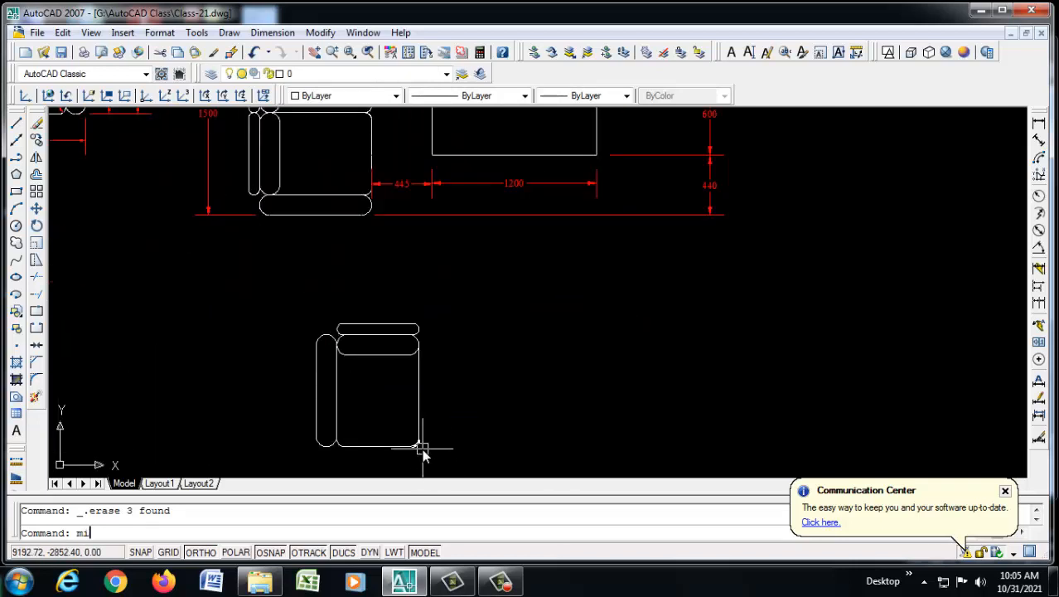
key("Return")
left_click(459, 307)
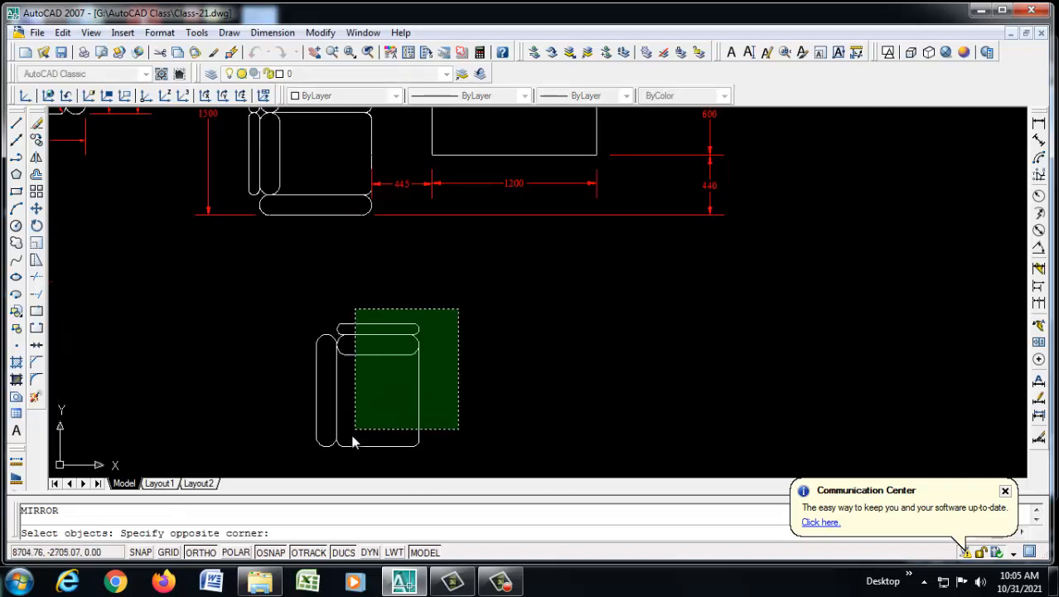
left_click(347, 465)
scroll(346, 465, "up", 2)
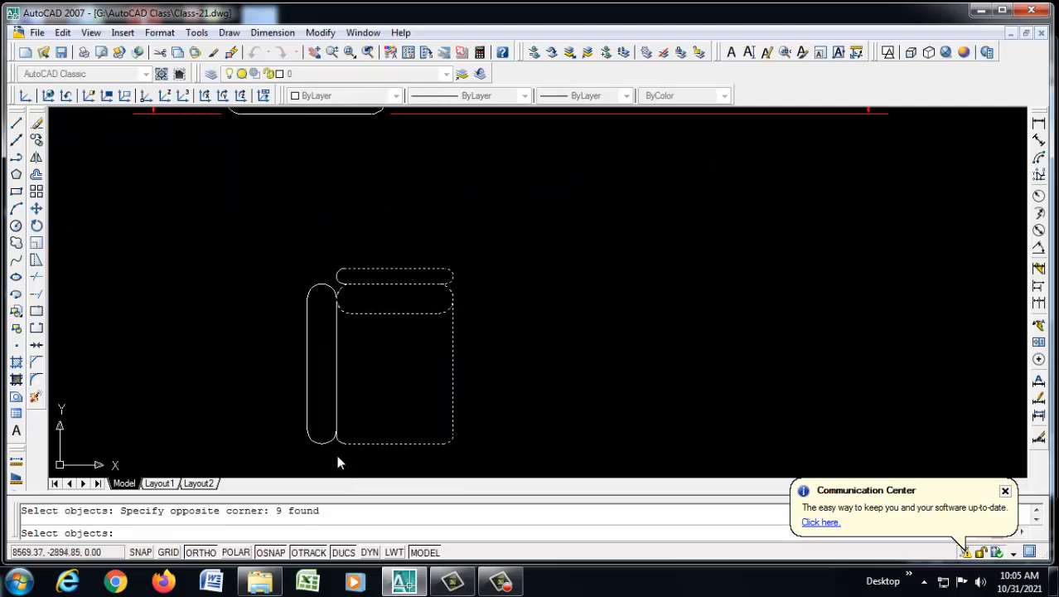
scroll(380, 402, "down", 3)
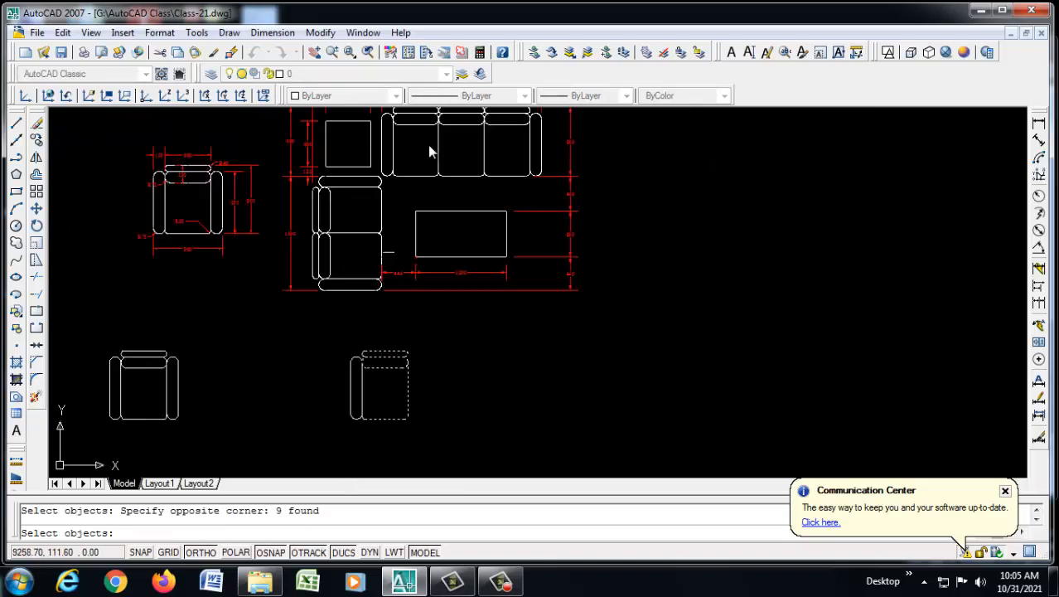
scroll(428, 144, "up", 4)
scroll(525, 202, "down", 5)
scroll(510, 310, "up", 2)
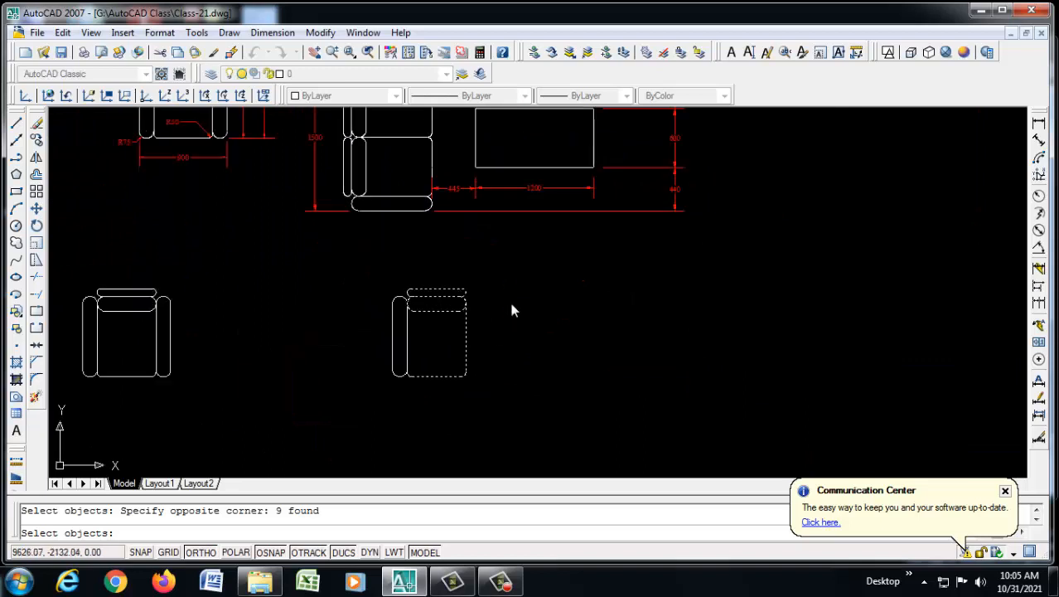
scroll(511, 310, "up", 4)
scroll(530, 283, "down", 5)
scroll(496, 331, "up", 6)
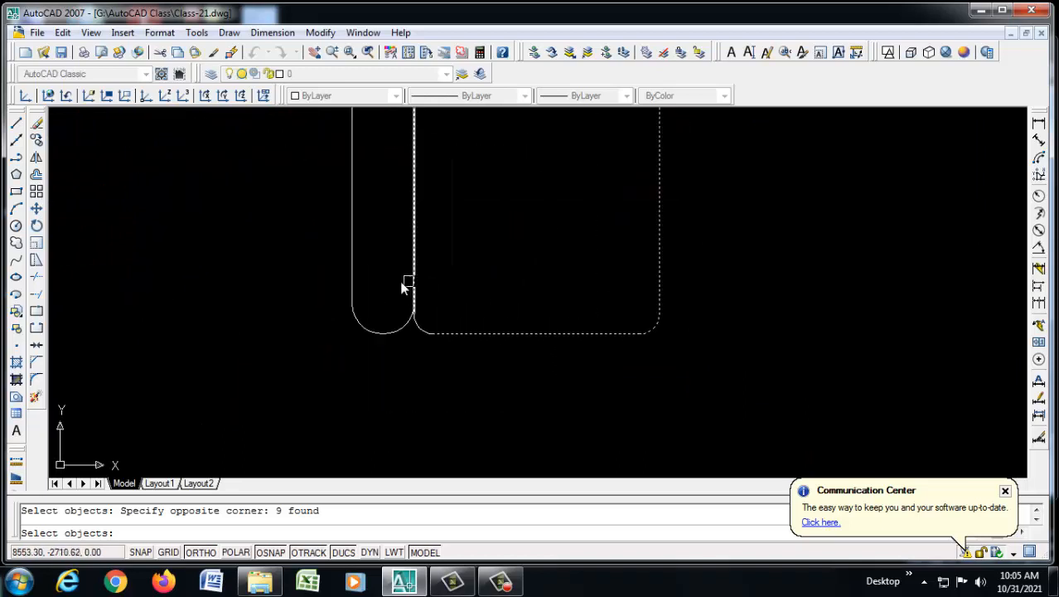
left_click(404, 305)
left_click(478, 354)
scroll(485, 361, "down", 5)
scroll(490, 292, "up", 6)
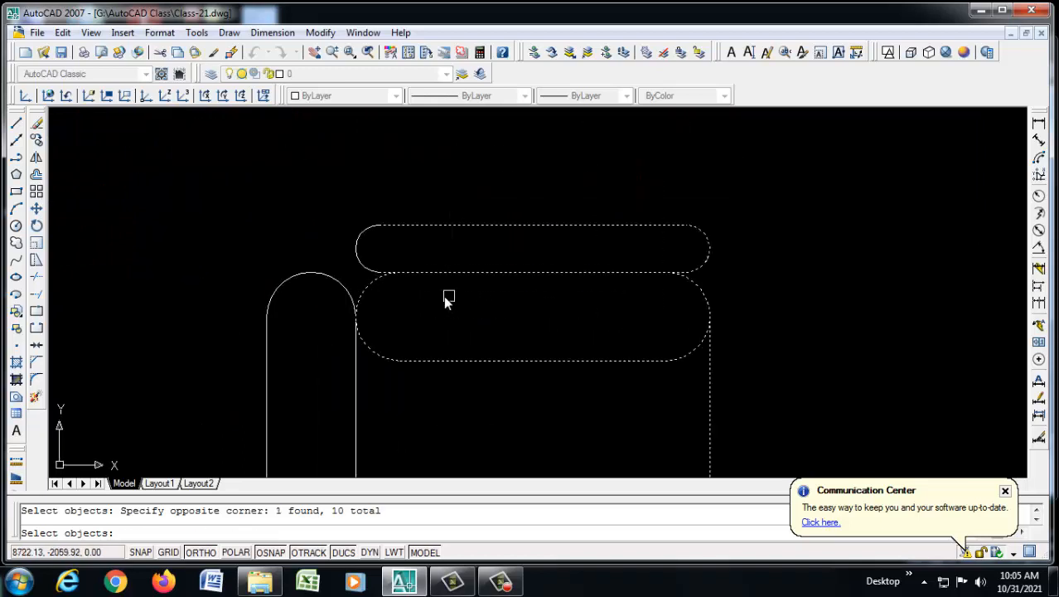
left_click(355, 206)
left_click(425, 277)
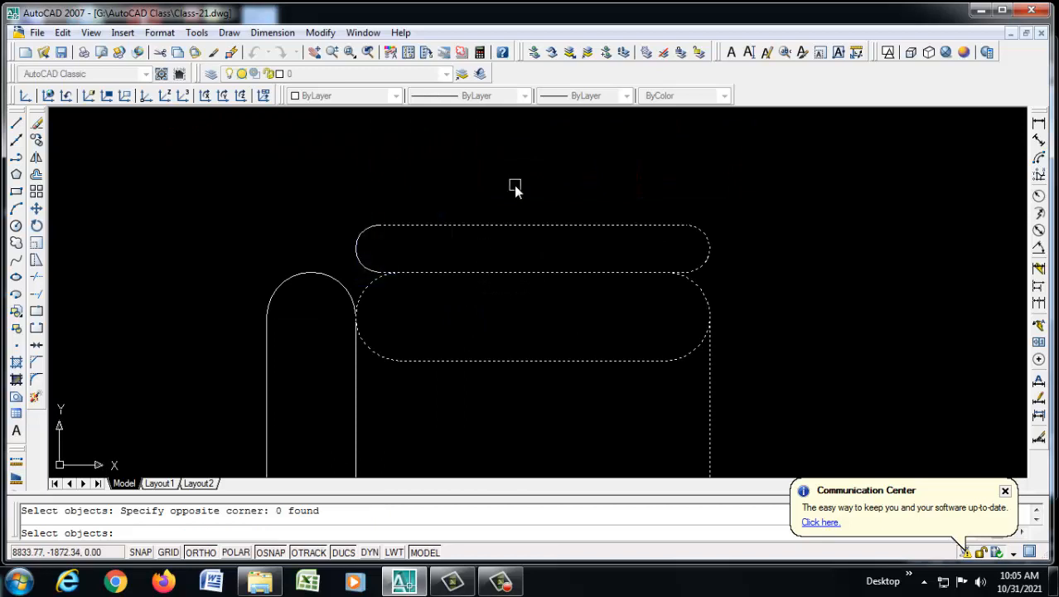
left_click(368, 244)
scroll(505, 274, "down", 4)
key("Return")
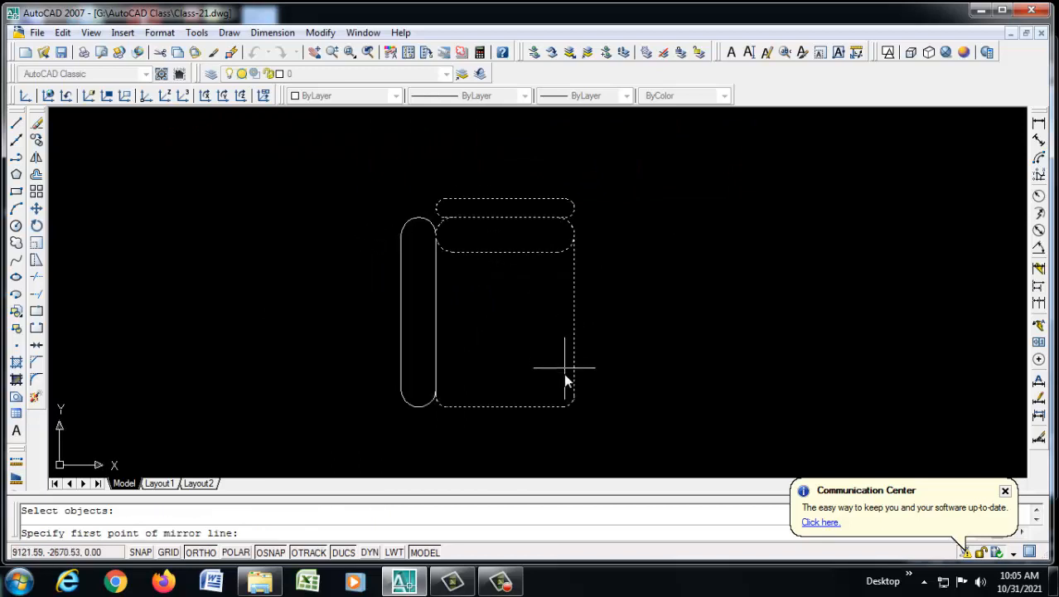
left_click(575, 397)
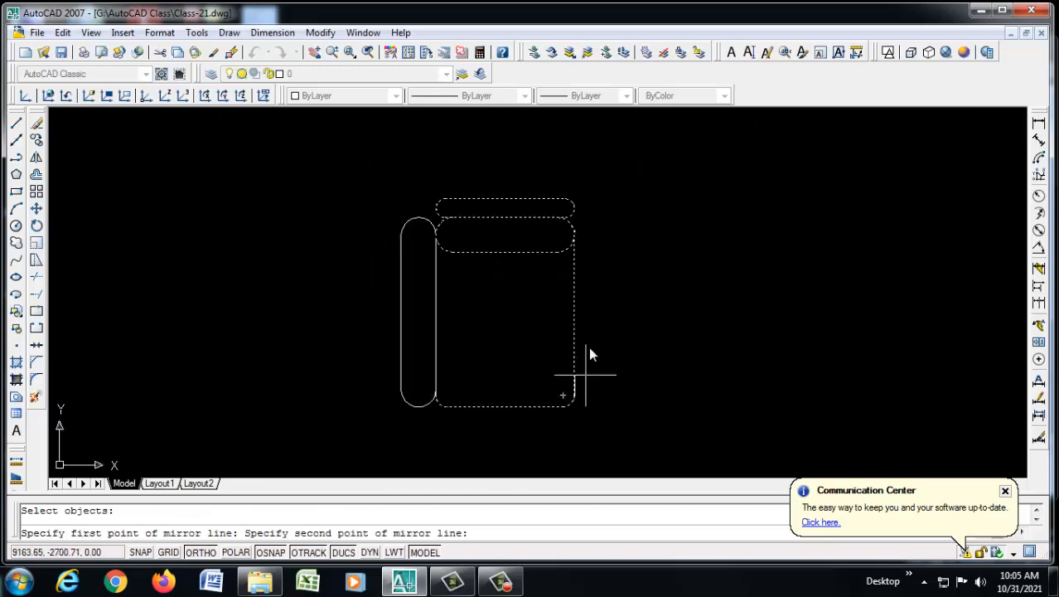
left_click(547, 151)
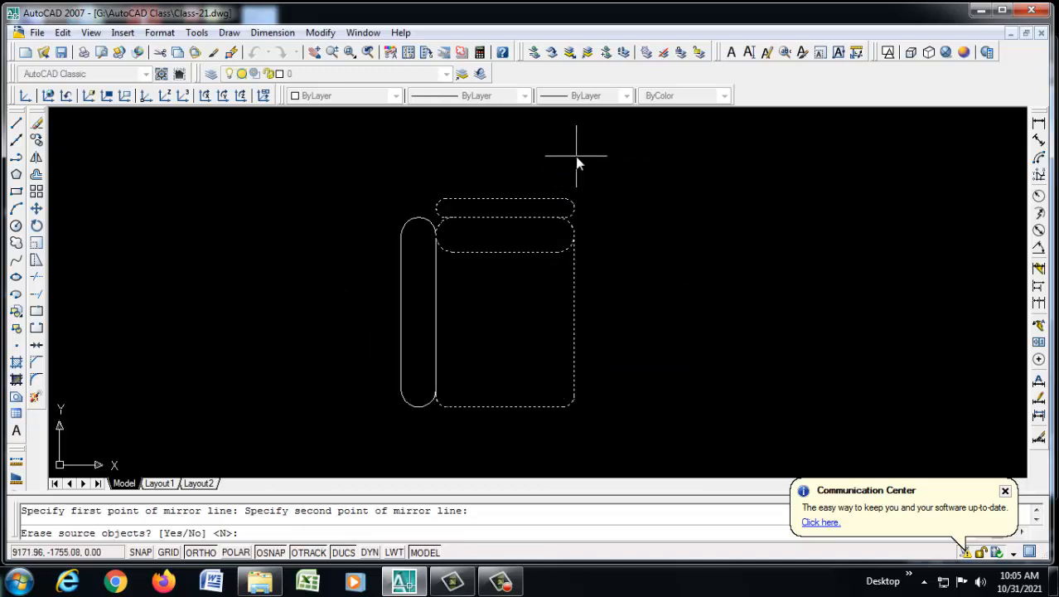
key("Return")
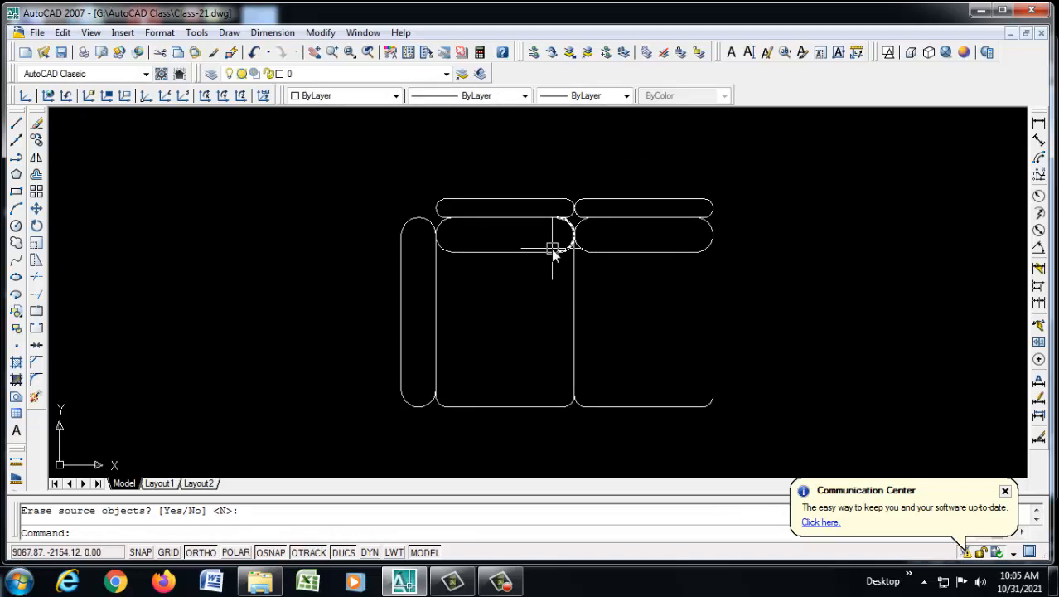
Mirror the first seat's left edge line about the edge shared by both seats to close the second seat, keeping the original.
type("mi")
key("Return")
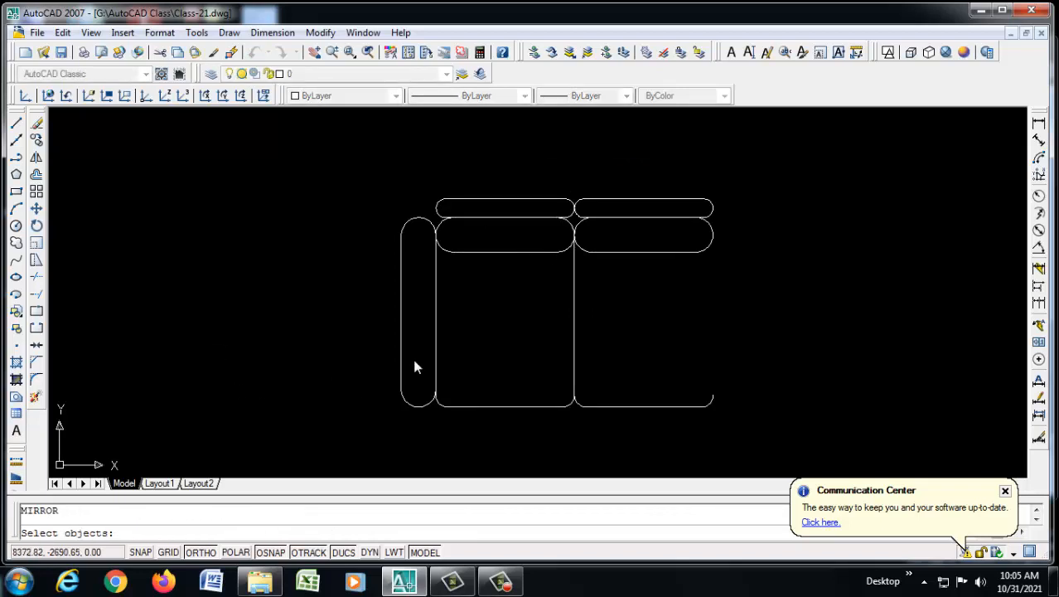
left_click(442, 312)
left_click(432, 308)
key("Return")
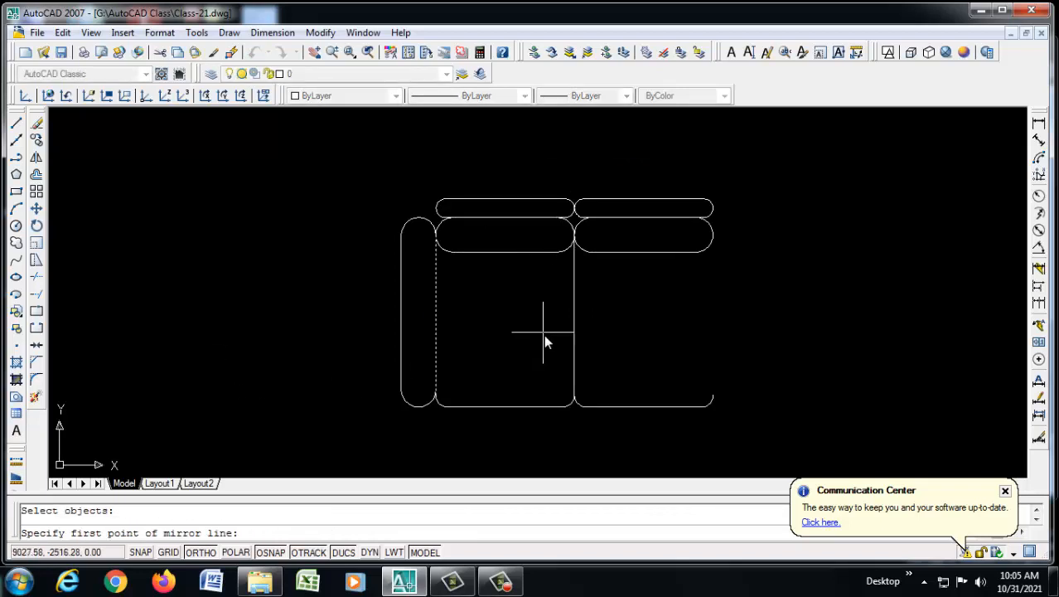
left_click(574, 343)
left_click(563, 163)
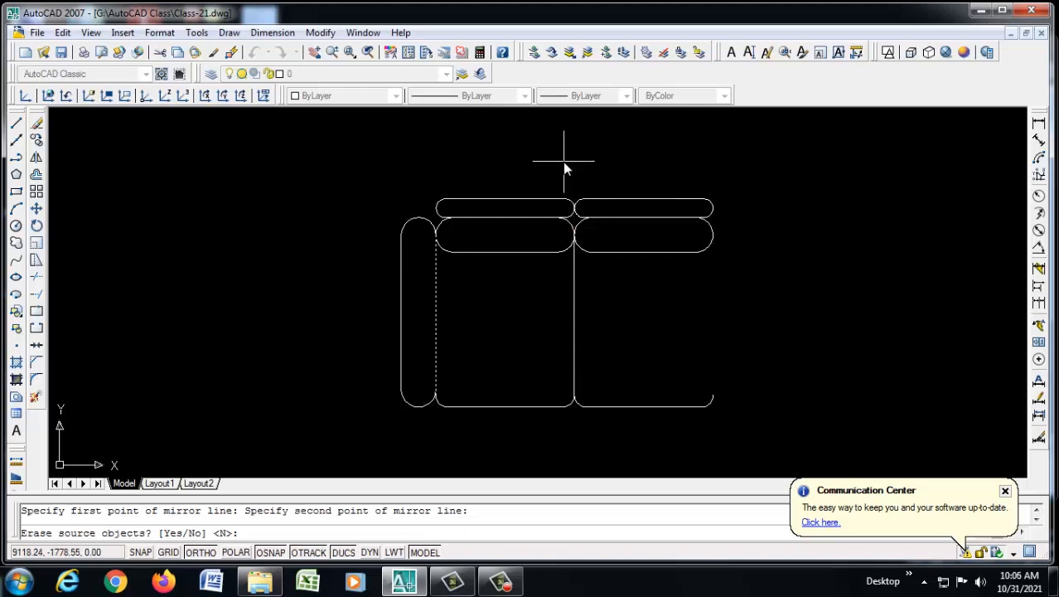
key("Return")
Mirror the left armrest and first seat with its cushions about the vertical line through the second seat's front-edge midpoint, keeping the originals.
scroll(663, 264, "down", 1)
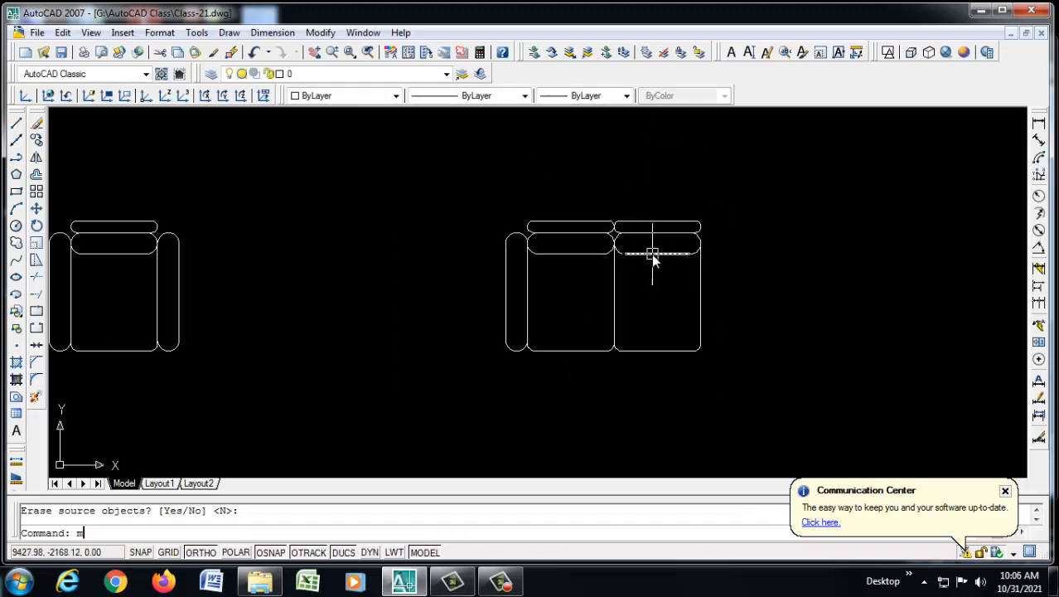
type("mi")
key("Return")
left_click(434, 184)
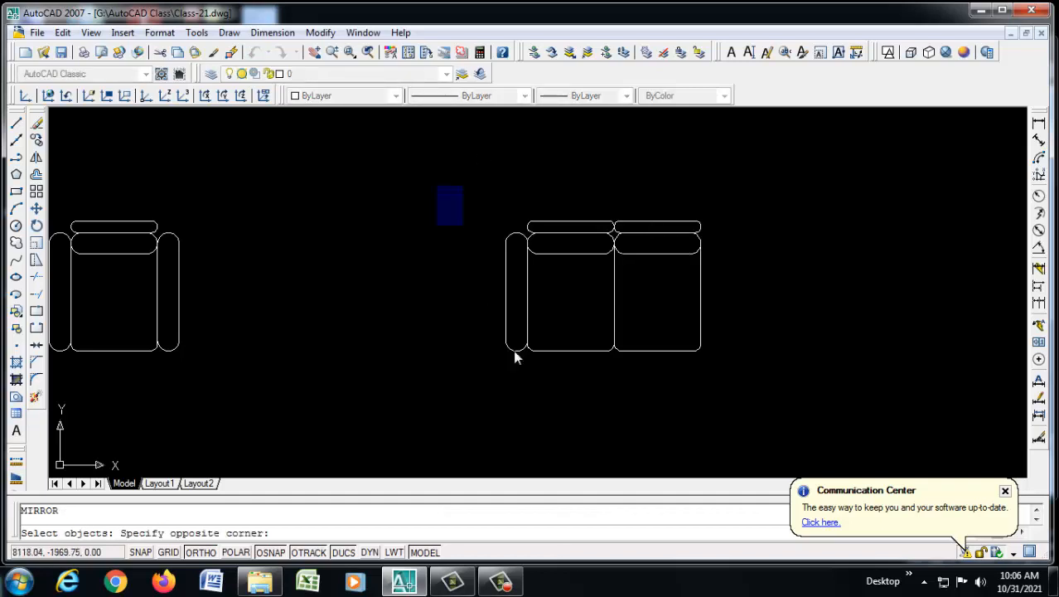
left_click(611, 427)
left_click(593, 199)
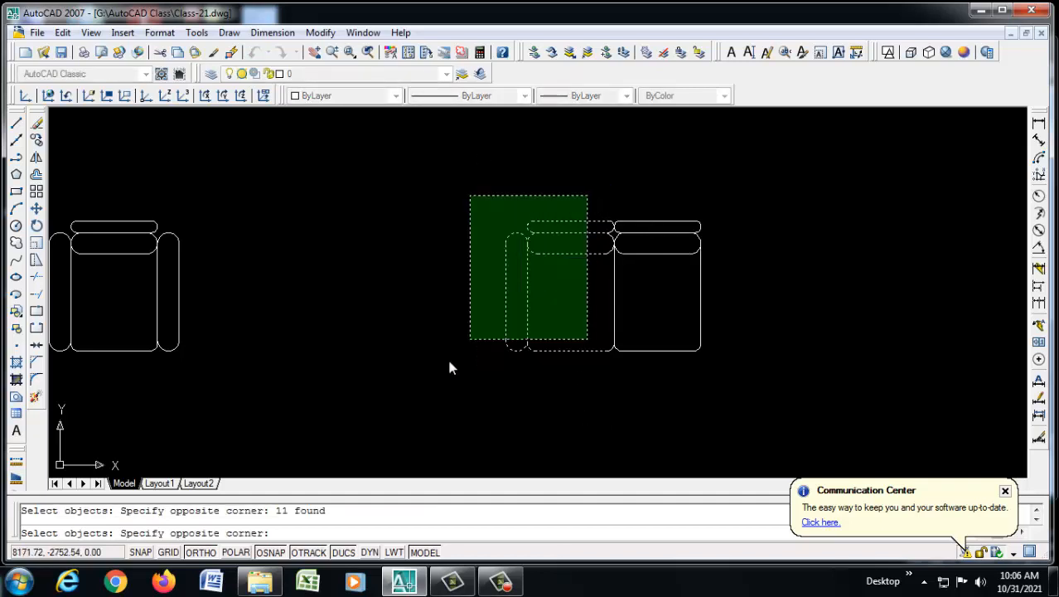
left_click(460, 365)
scroll(618, 338, "up", 4)
left_click(630, 349)
left_click(593, 409)
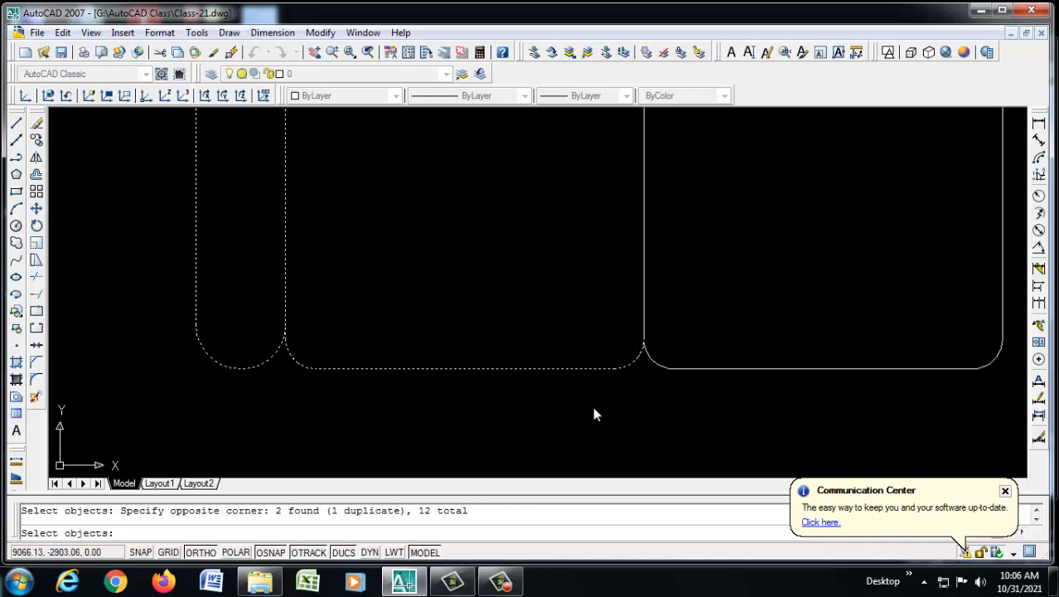
scroll(584, 331, "down", 4)
scroll(594, 228, "up", 5)
left_click(620, 218)
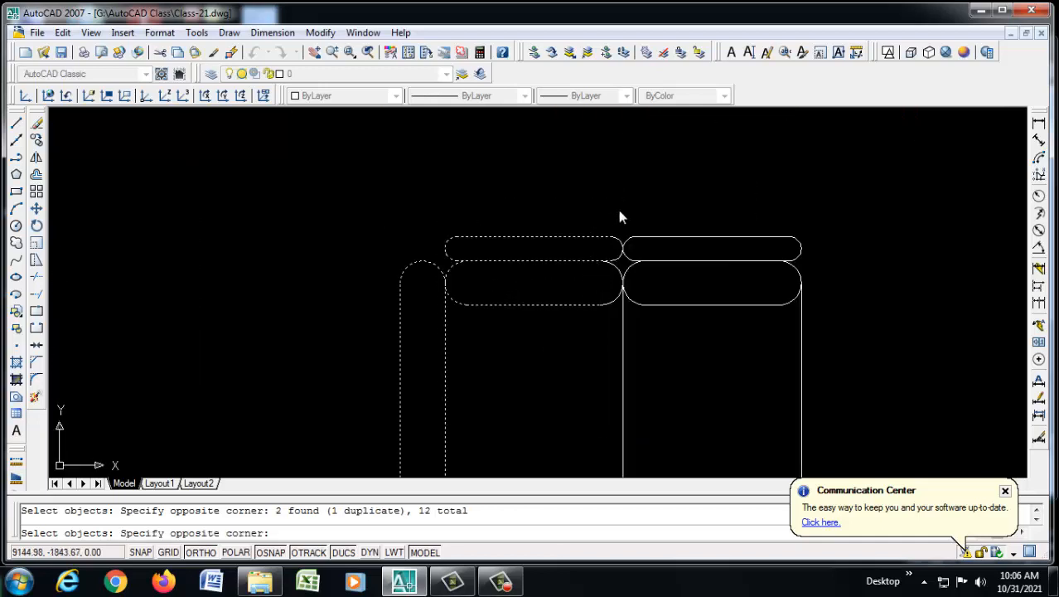
left_click(579, 312)
scroll(606, 253, "down", 4)
key("Return")
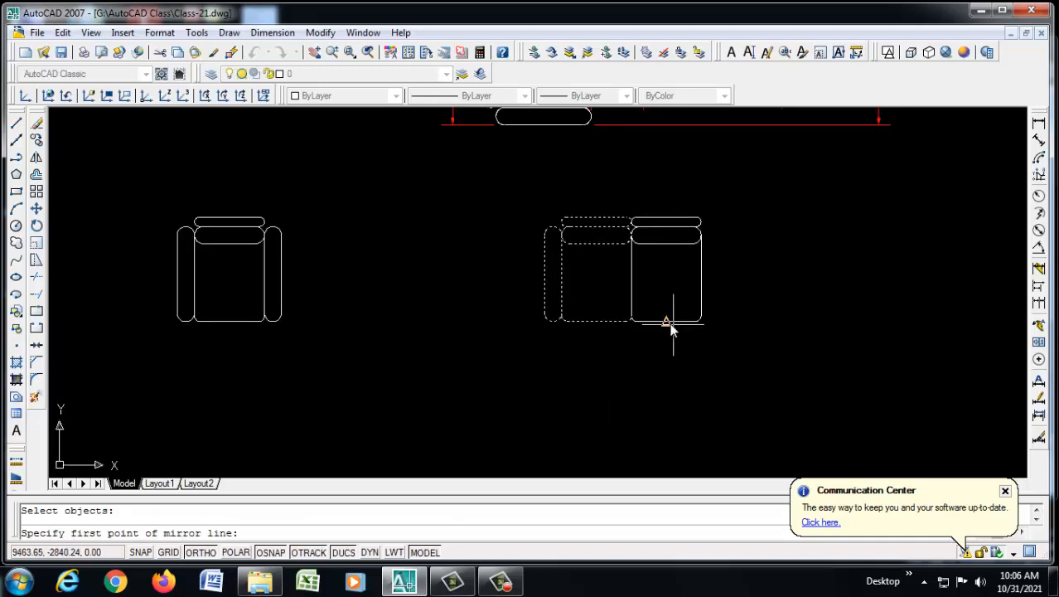
left_click(668, 323)
left_click(651, 160)
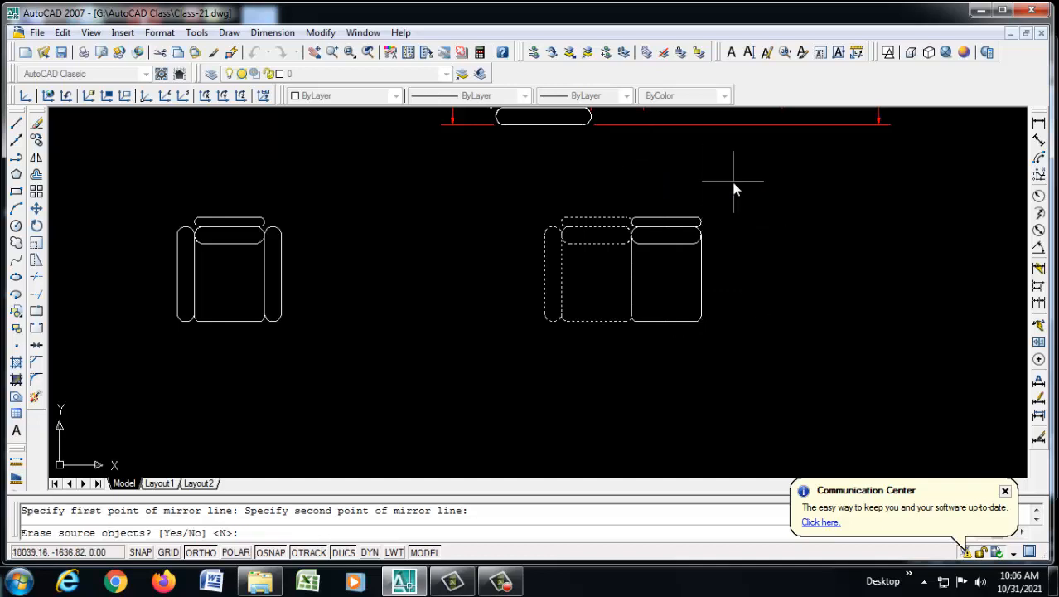
key("Return")
scroll(654, 389, "down", 3)
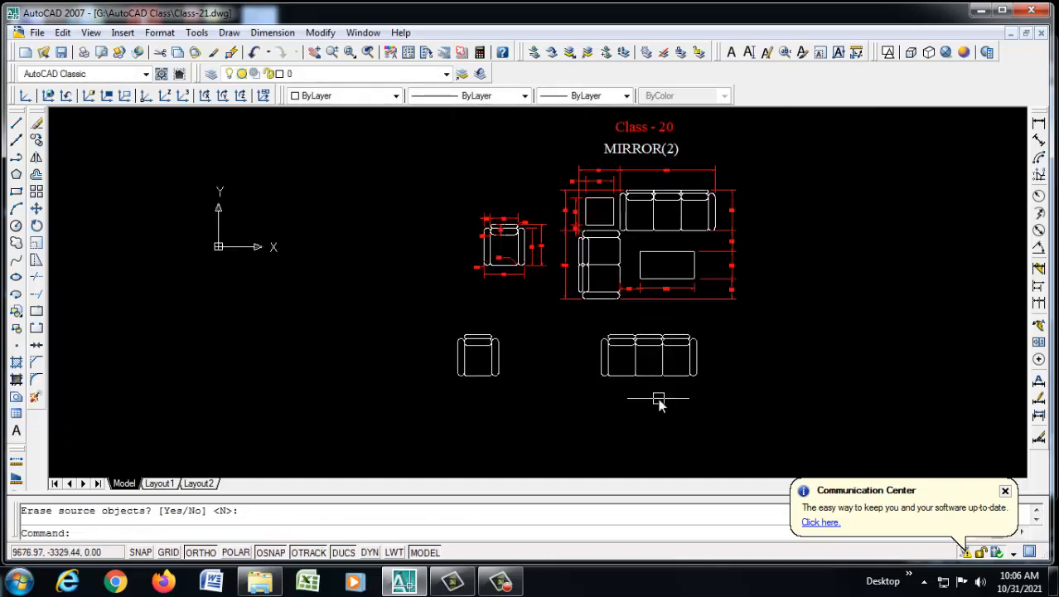
scroll(717, 361, "up", 3)
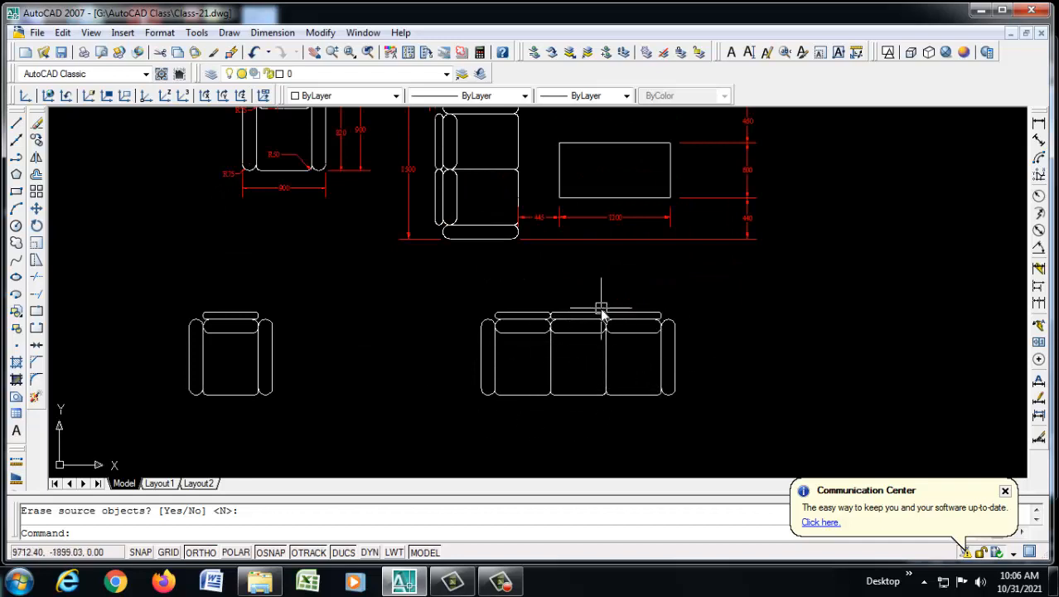
scroll(601, 309, "down", 4)
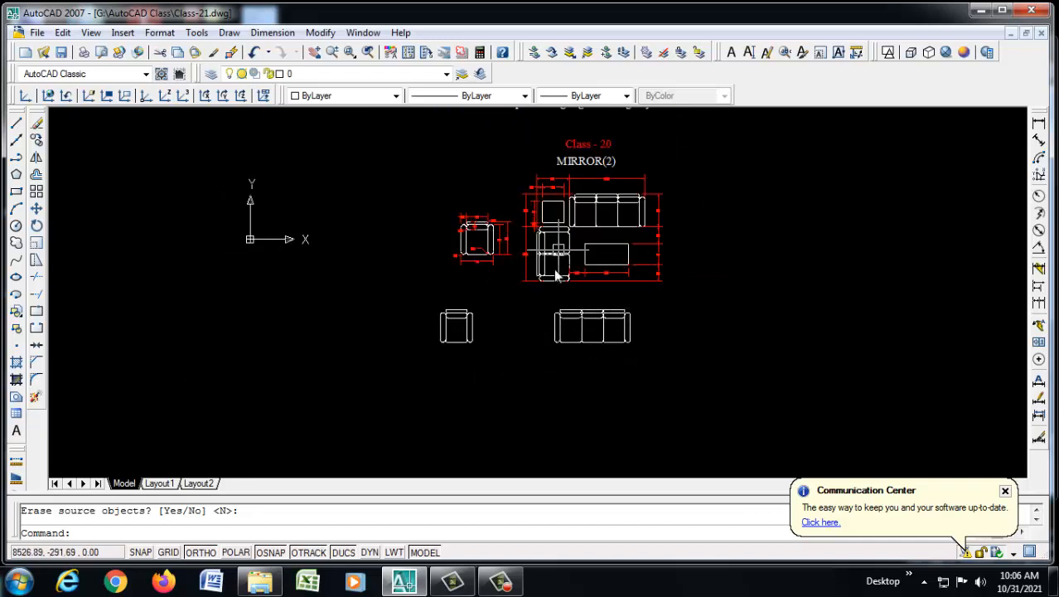
scroll(562, 283, "up", 3)
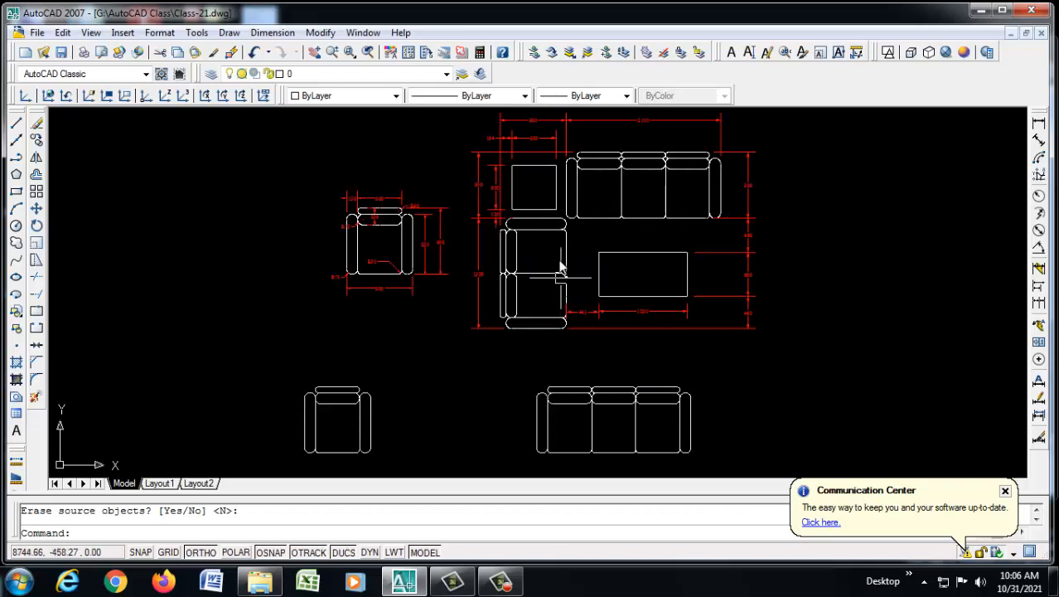
Copy the whole single-seat sofa straight down into the empty space below it.
scroll(539, 247, "up", 2)
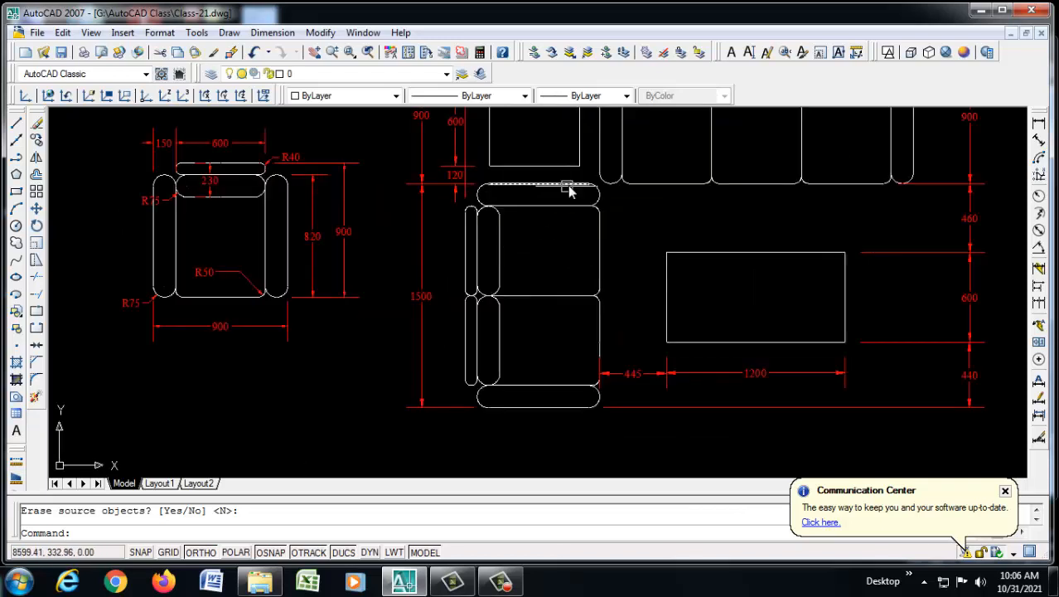
scroll(573, 191, "down", 3)
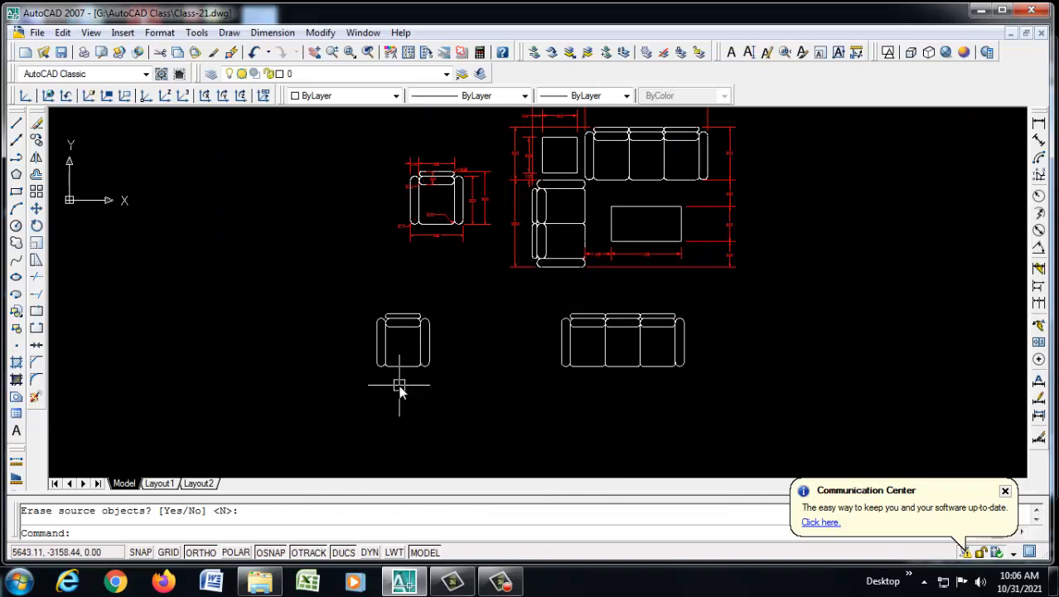
key("Return")
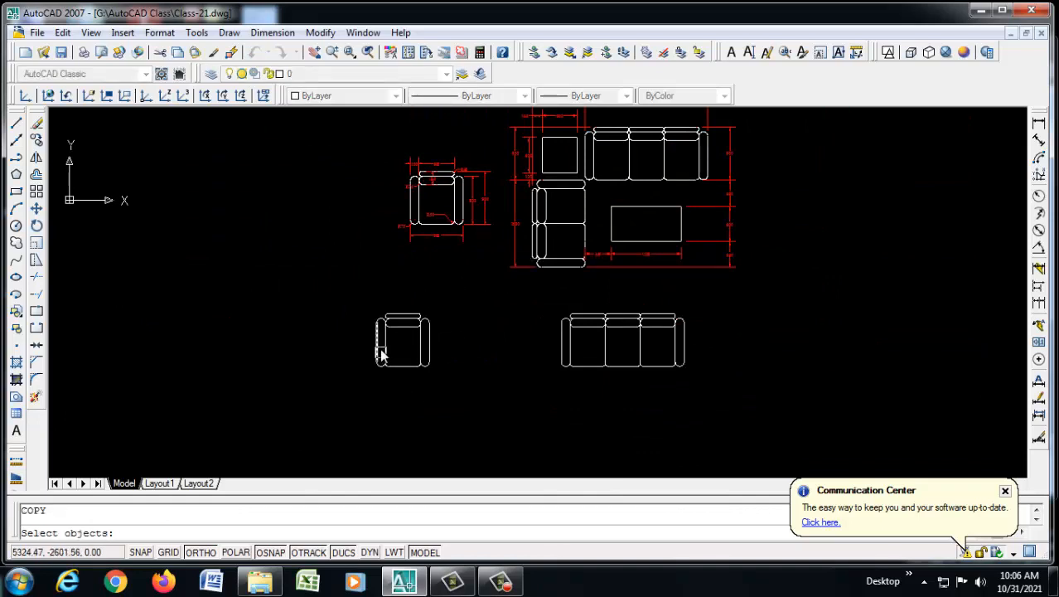
left_click(374, 299)
left_click(454, 400)
key("Return")
left_click(430, 341)
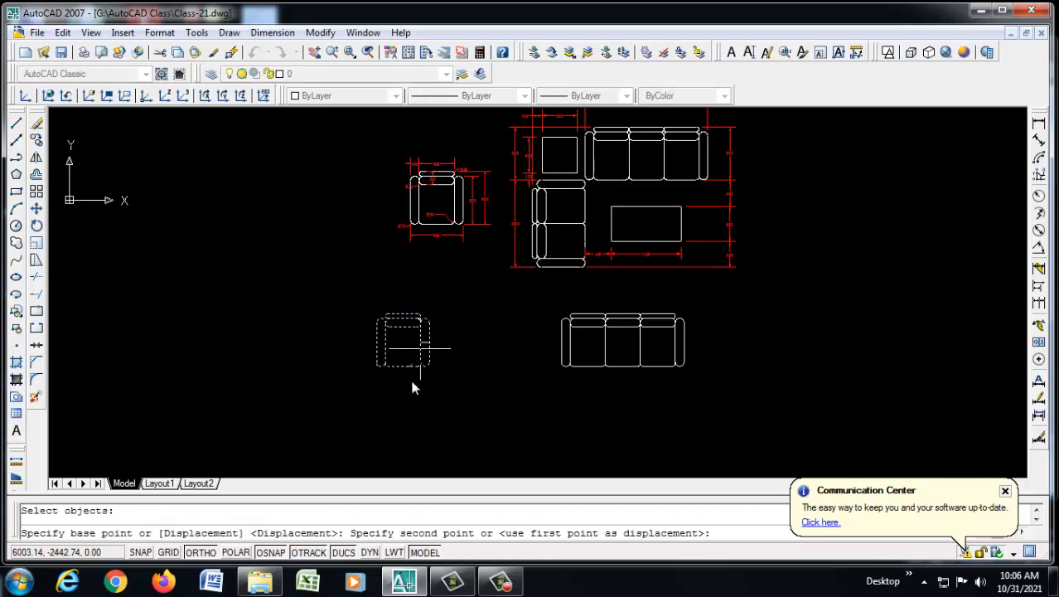
scroll(439, 303, "down", 2)
scroll(433, 397, "up", 3)
left_click(435, 366)
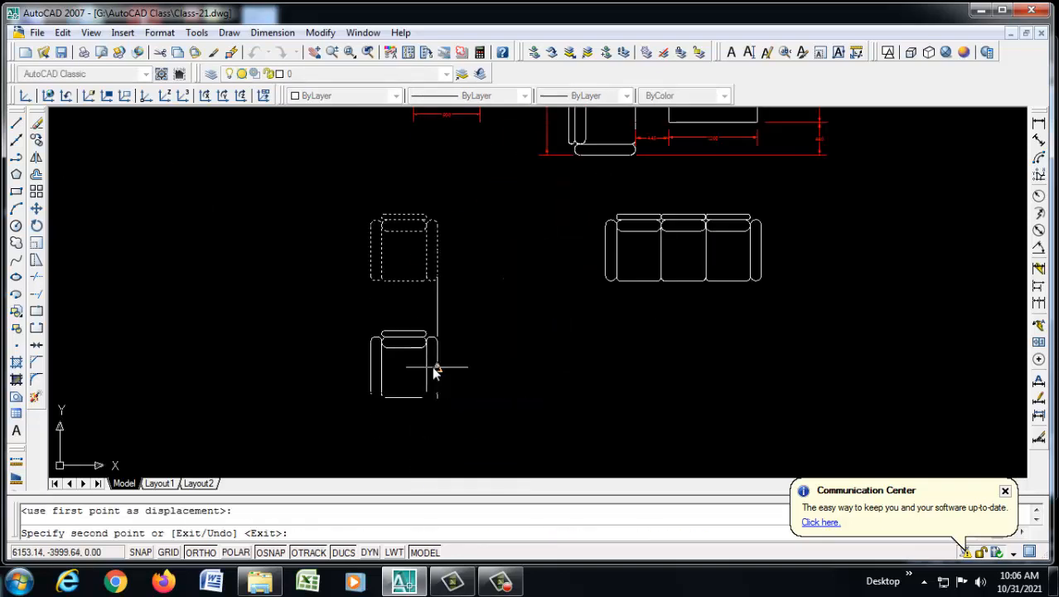
right_click(569, 379)
left_click(598, 384)
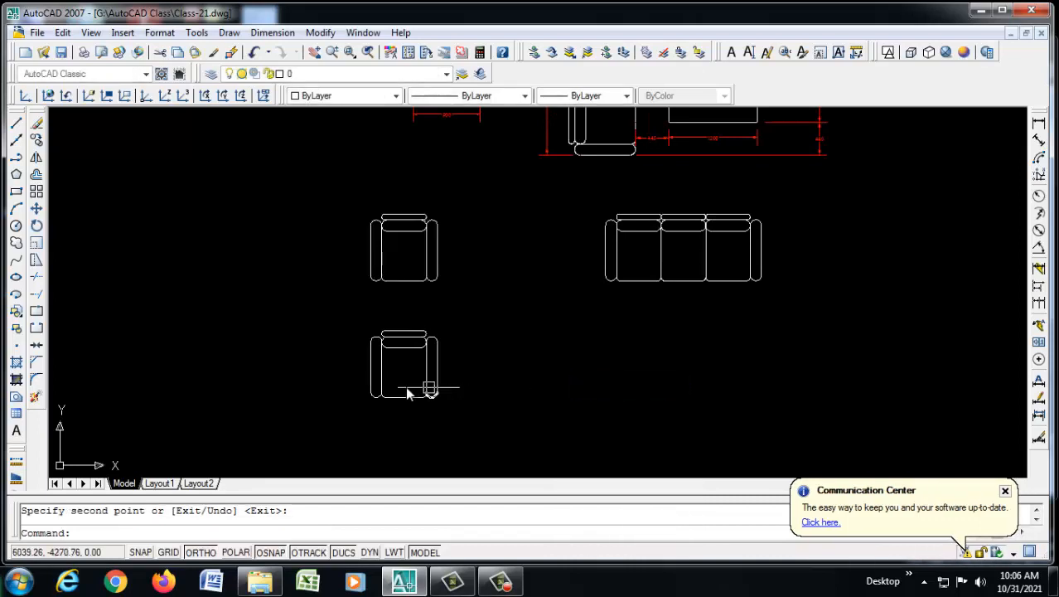
Rotate the copied single-seat sofa 90° about a point outside its right armrest, so its backrest faces left.
scroll(411, 388, "up", 3)
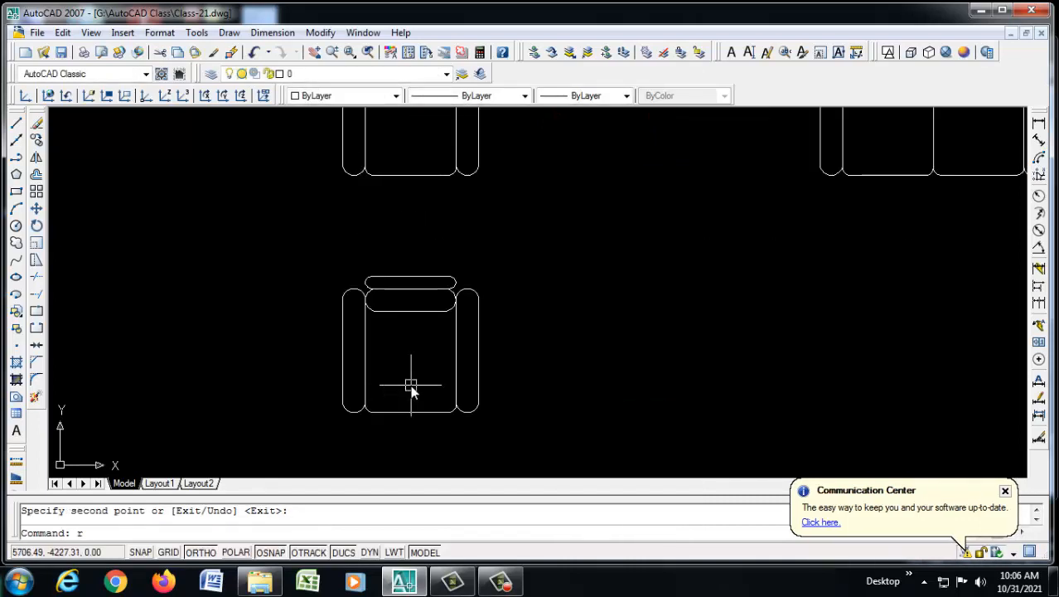
type("ro")
key("Return")
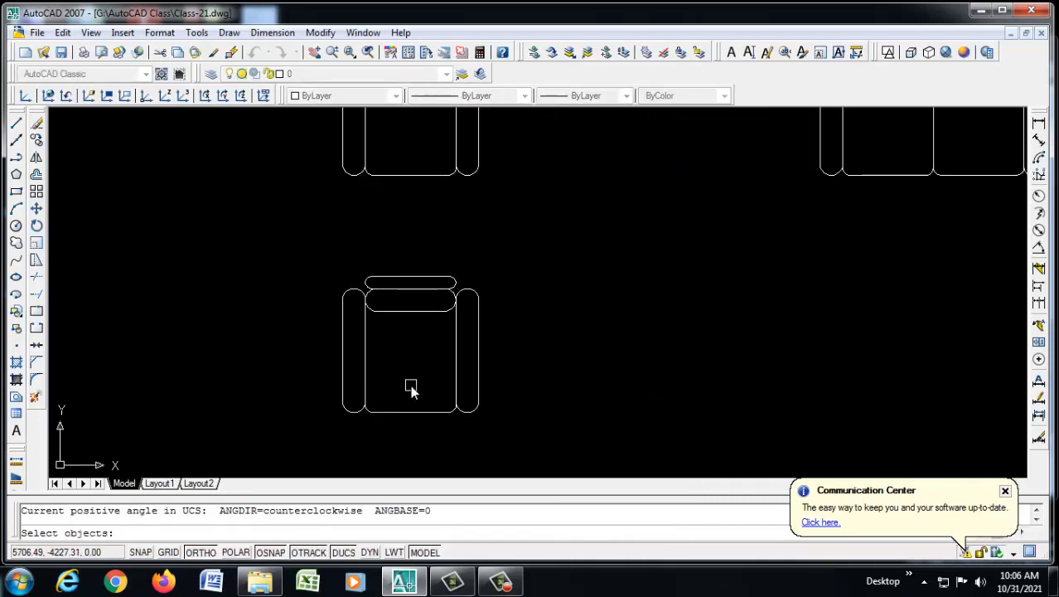
left_click(302, 256)
left_click(527, 441)
key("Return")
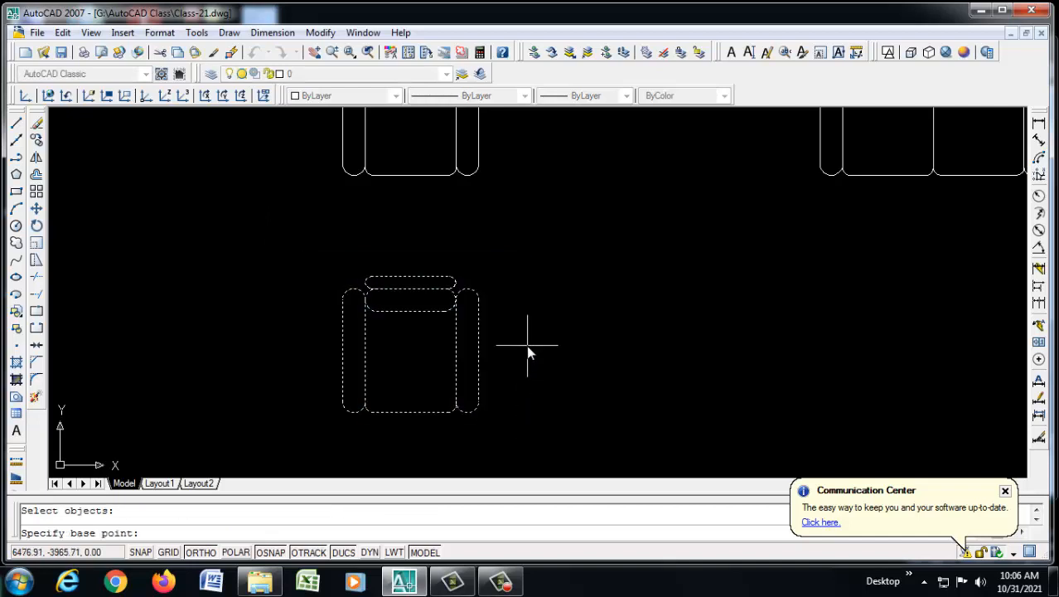
left_click(527, 345)
scroll(518, 286, "down", 2)
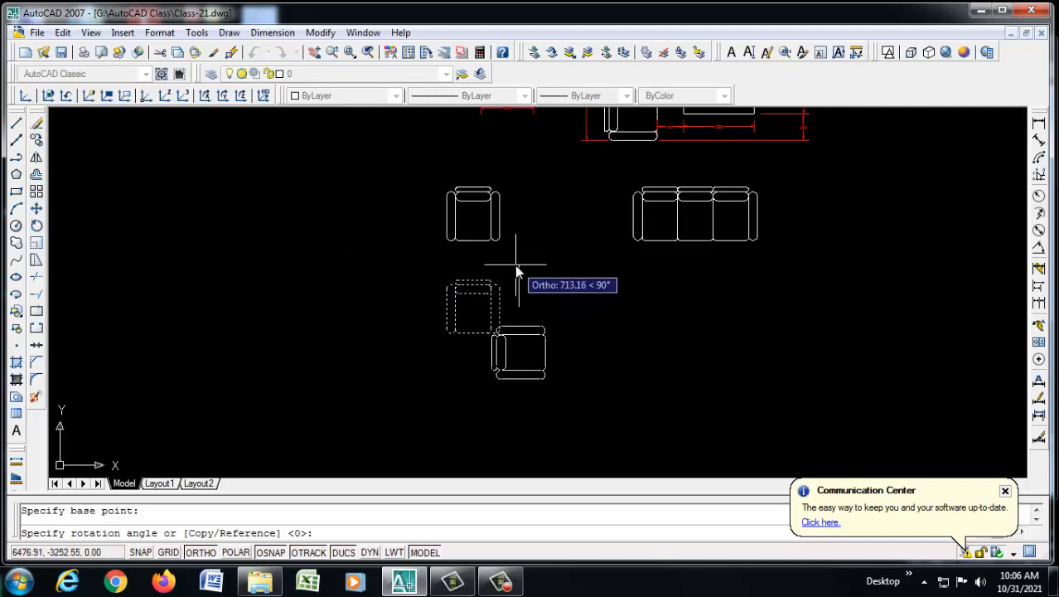
left_click(518, 272)
scroll(576, 377, "up", 1)
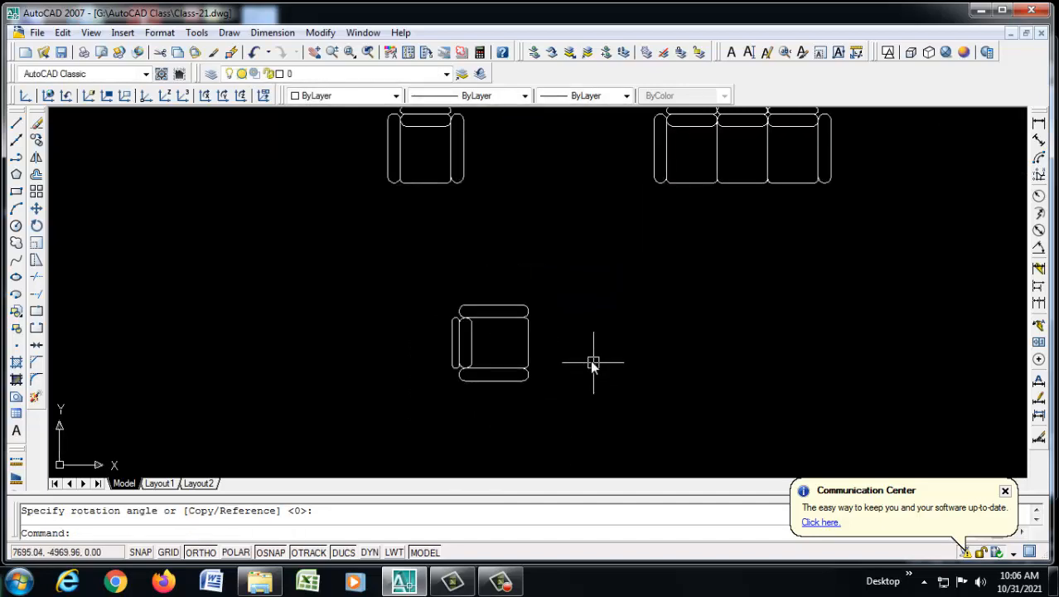
Erase the lower armrest's outer line and both end arcs from the rotated sofa copy.
scroll(590, 365, "down", 4)
scroll(551, 259, "up", 5)
scroll(550, 218, "down", 4)
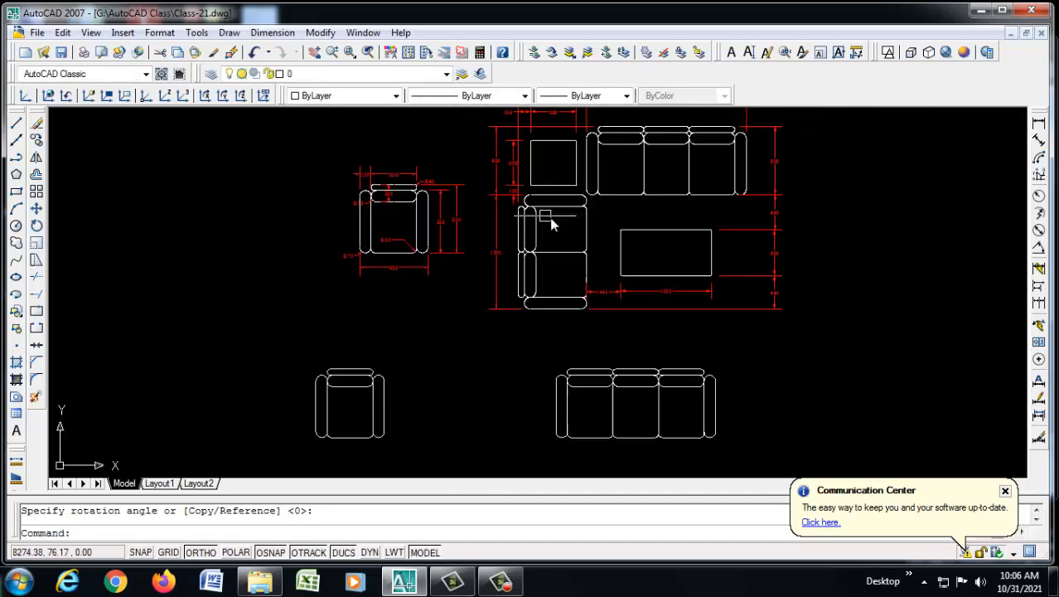
scroll(545, 252, "up", 3)
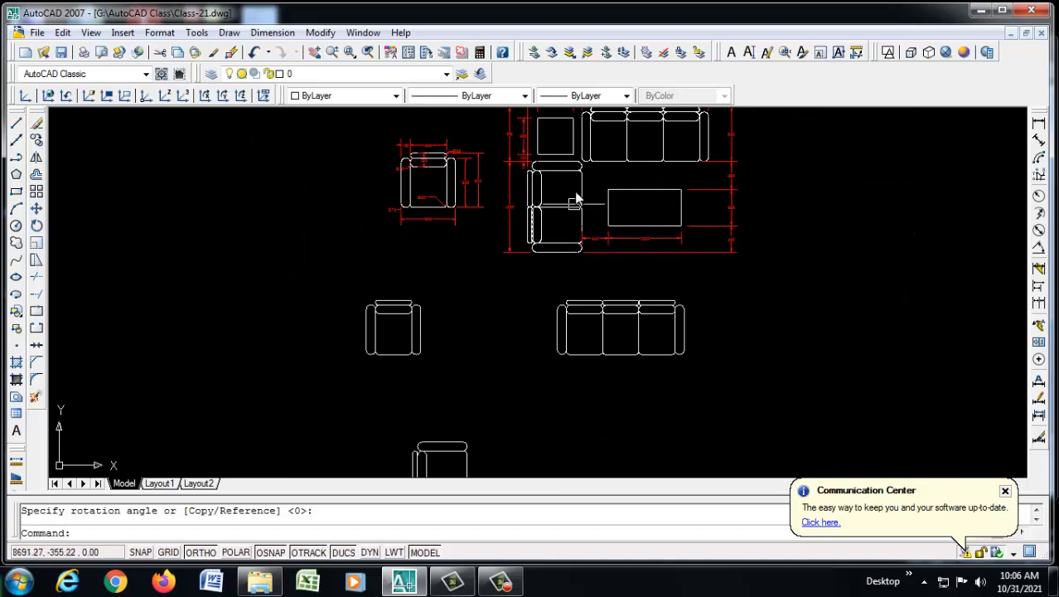
scroll(572, 320, "down", 4)
scroll(519, 315, "up", 5)
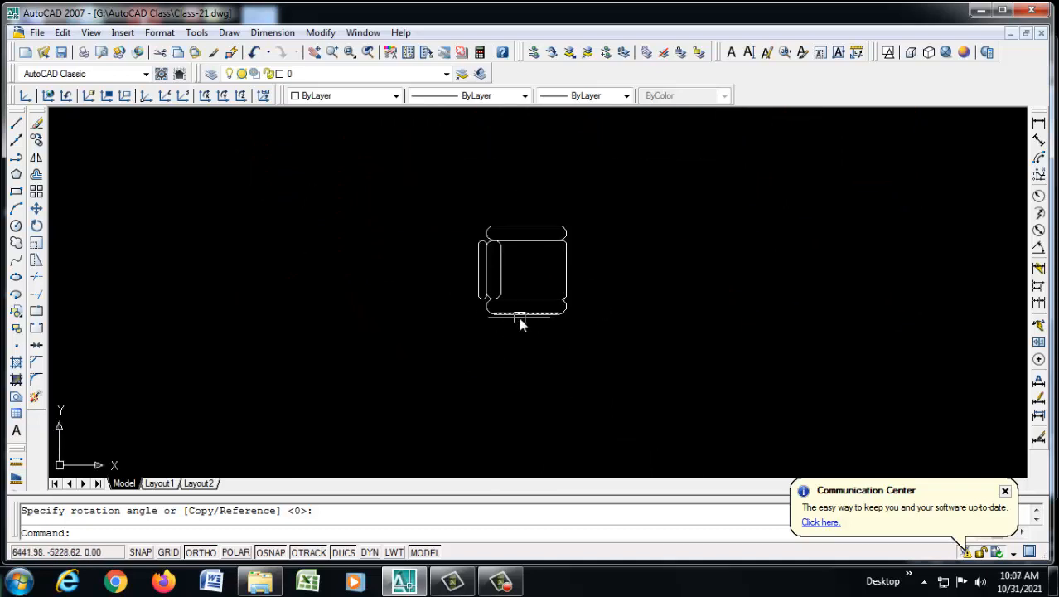
scroll(522, 318, "up", 3)
left_click(643, 296)
left_click(433, 341)
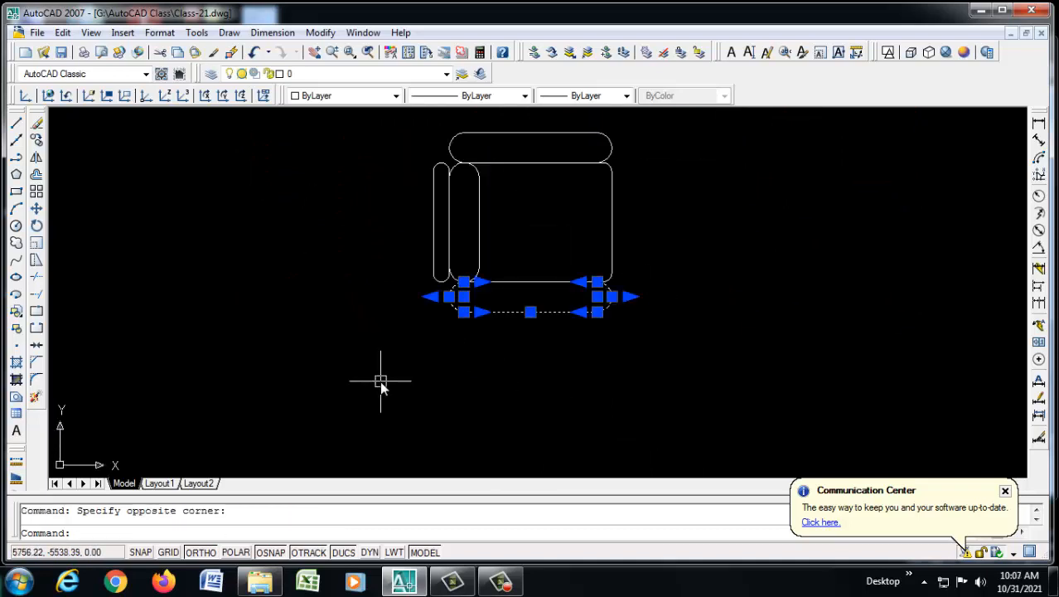
key("Delete")
Mirror the rotated sofa's armrest, seat, cushion and backrest about the horizontal line along the seat's lower edge, keeping the originals.
type("m")
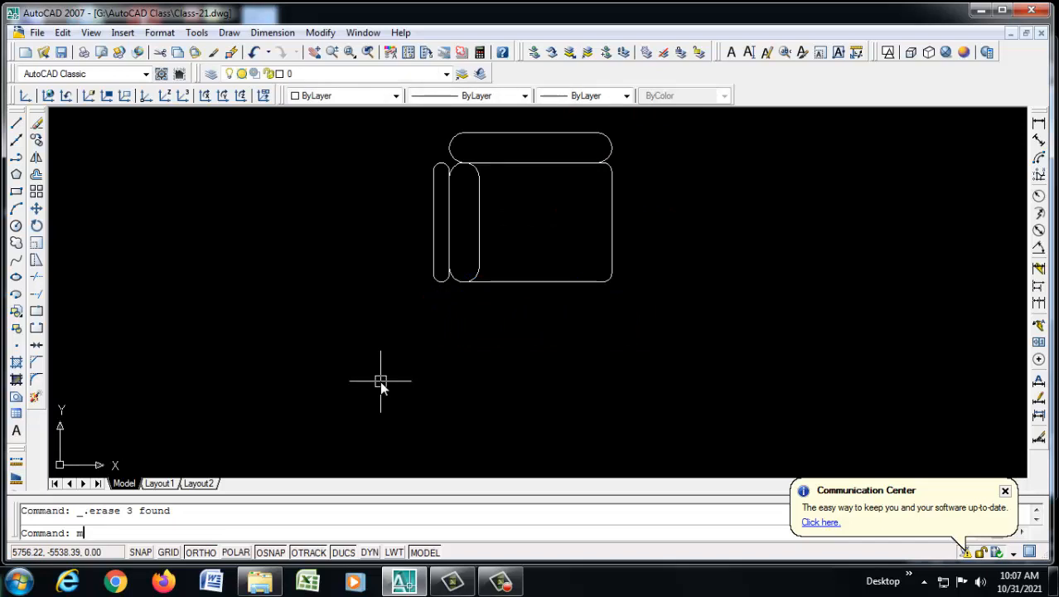
type("i")
key("Return")
scroll(462, 269, "down", 2)
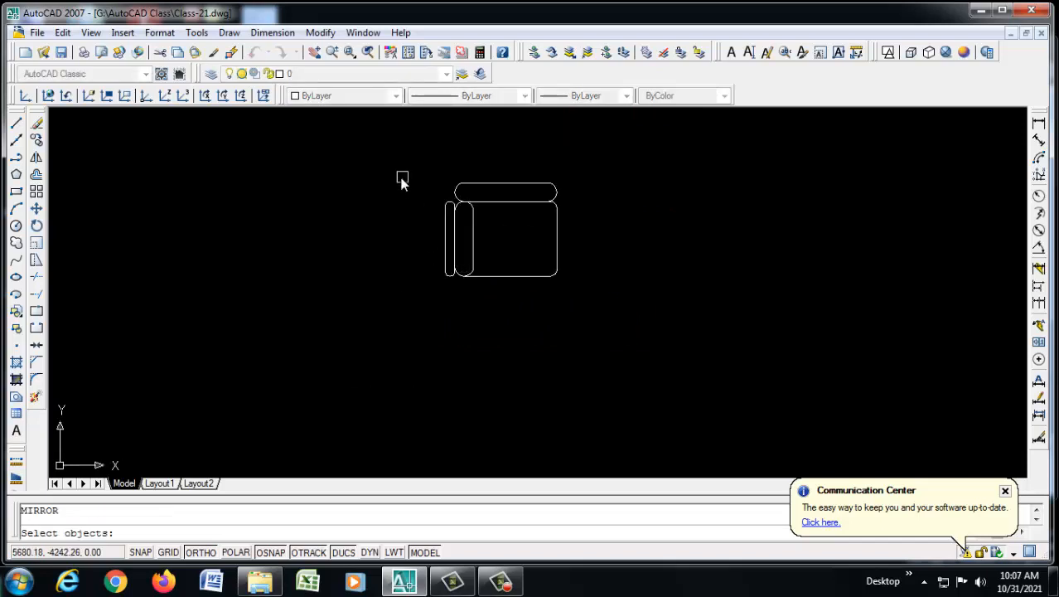
left_click(402, 174)
left_click(553, 308)
key("Return")
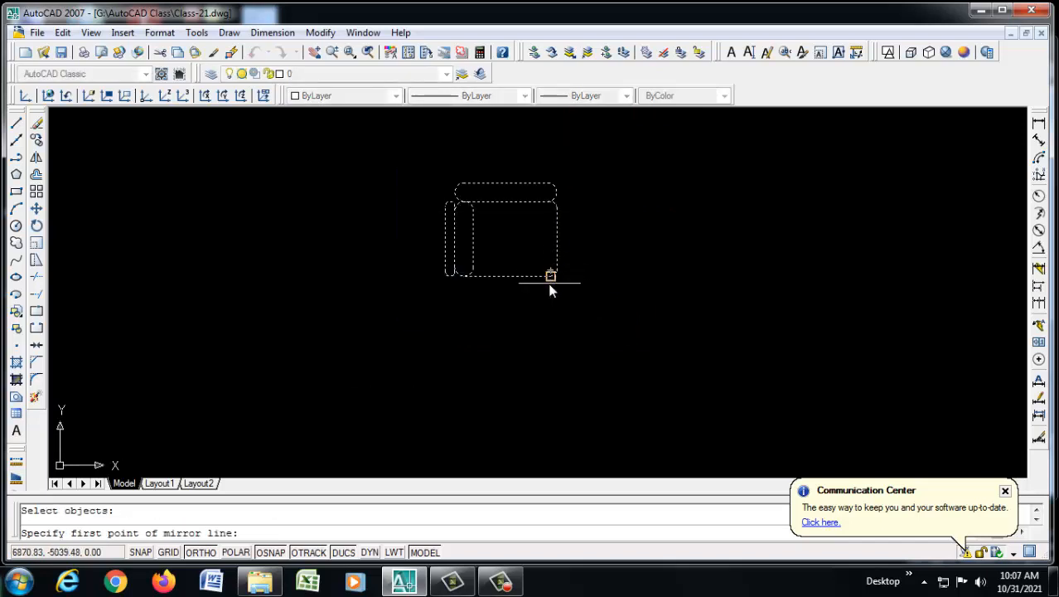
left_click(551, 276)
left_click(317, 292)
right_click(325, 293)
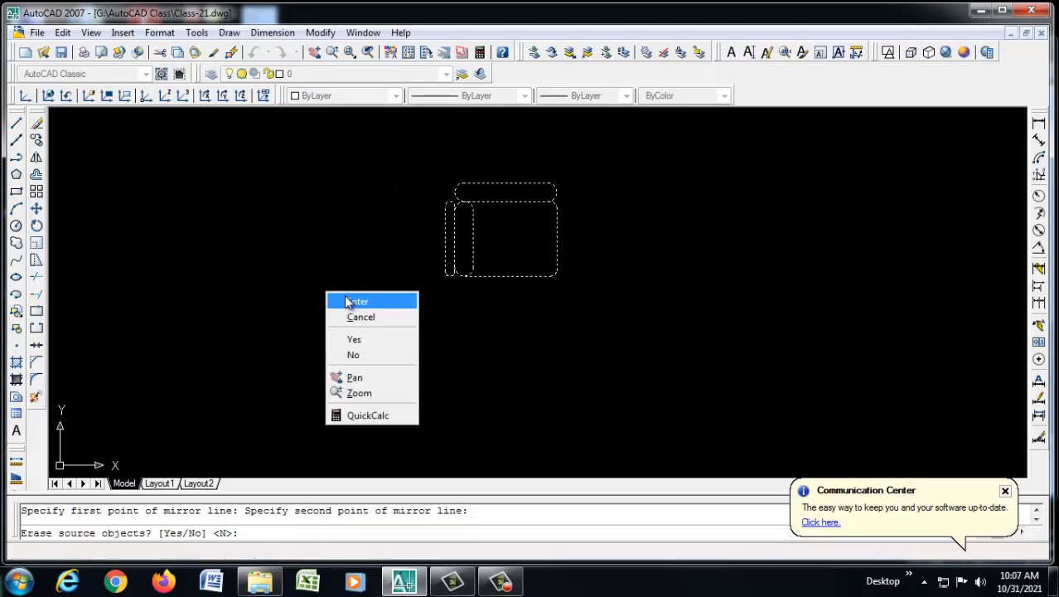
left_click(347, 302)
scroll(461, 351, "down", 2)
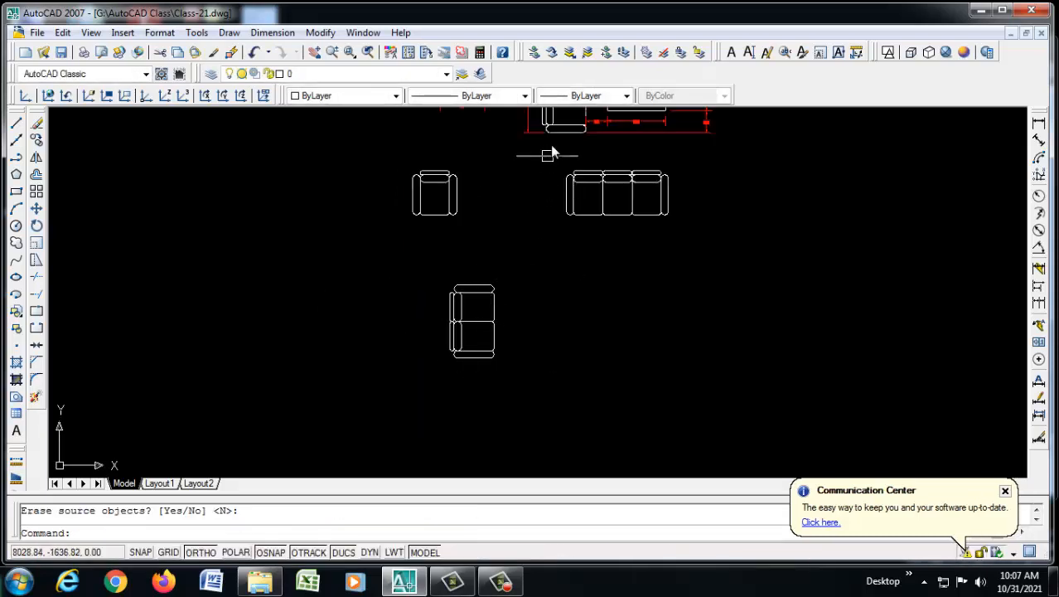
Offset the outer line of the redrawn three-seat sofa's left armrest 900 to the left.
scroll(573, 286, "down", 4)
scroll(562, 209, "up", 6)
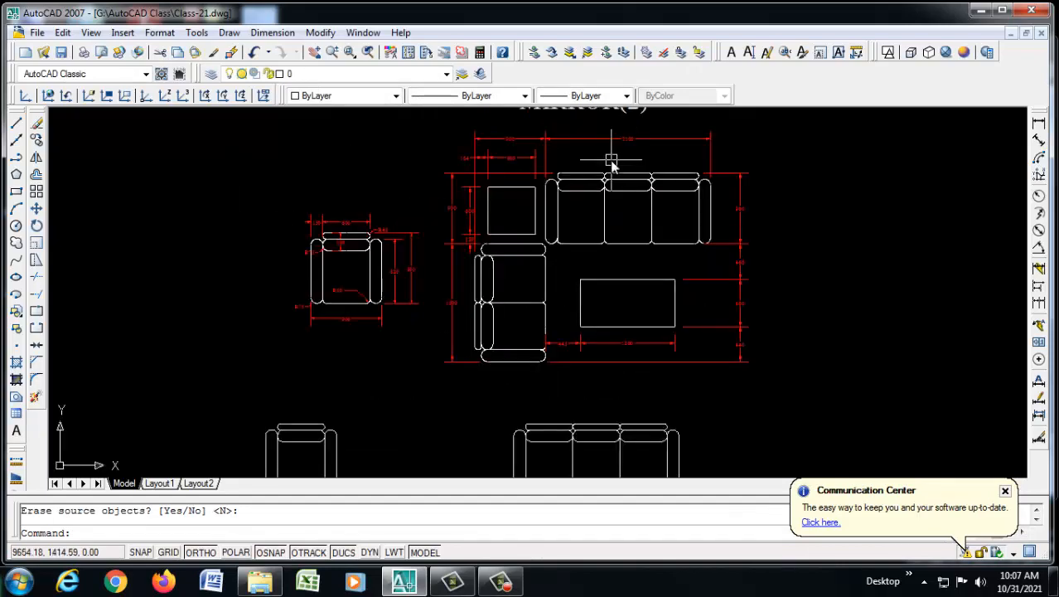
scroll(466, 194, "down", 2)
scroll(461, 193, "up", 2)
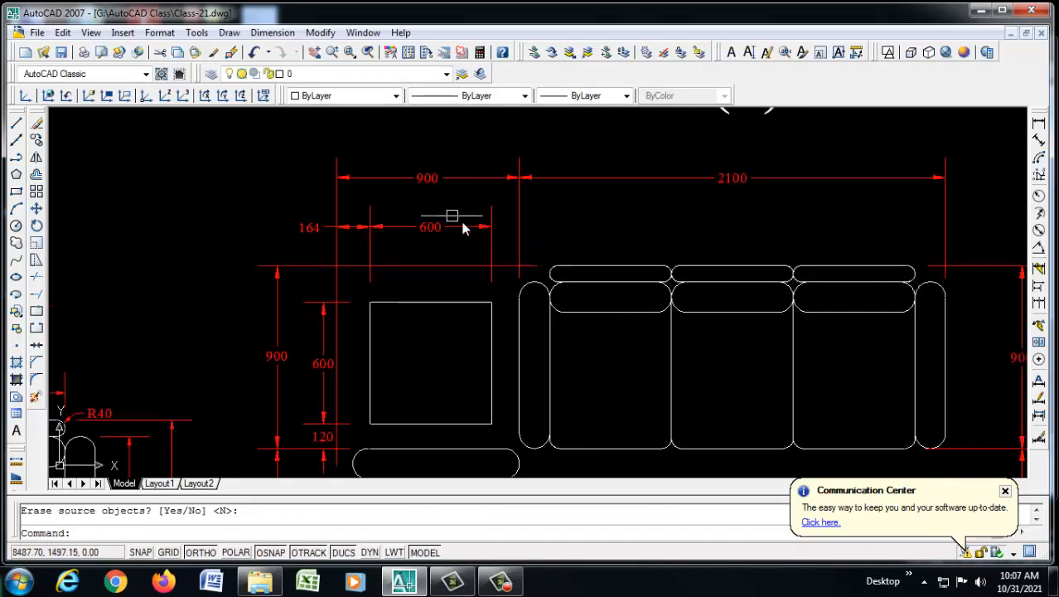
scroll(515, 178, "down", 4)
scroll(515, 216, "down", 5)
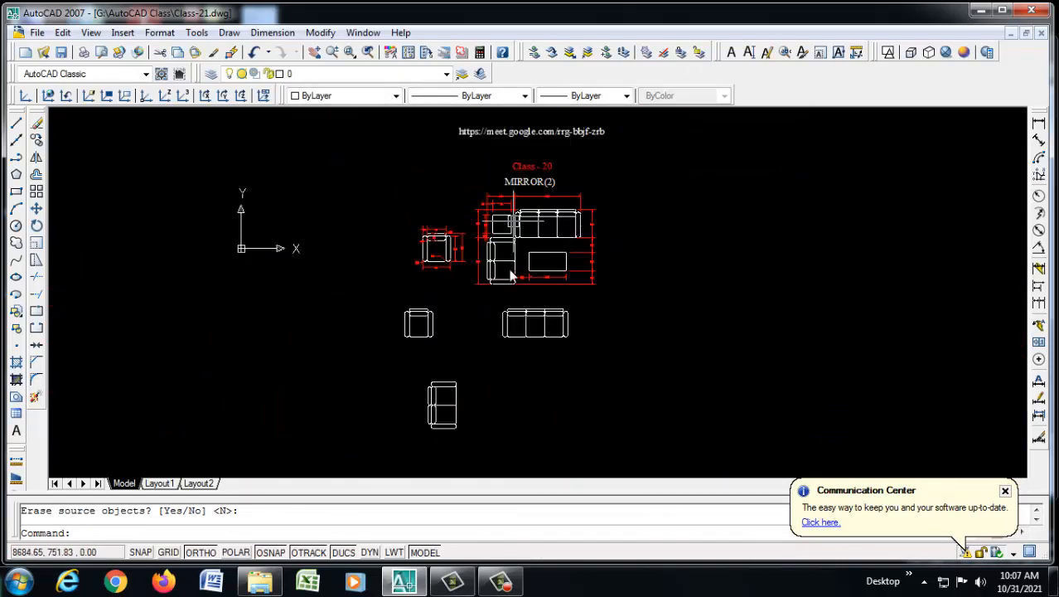
scroll(502, 331, "up", 4)
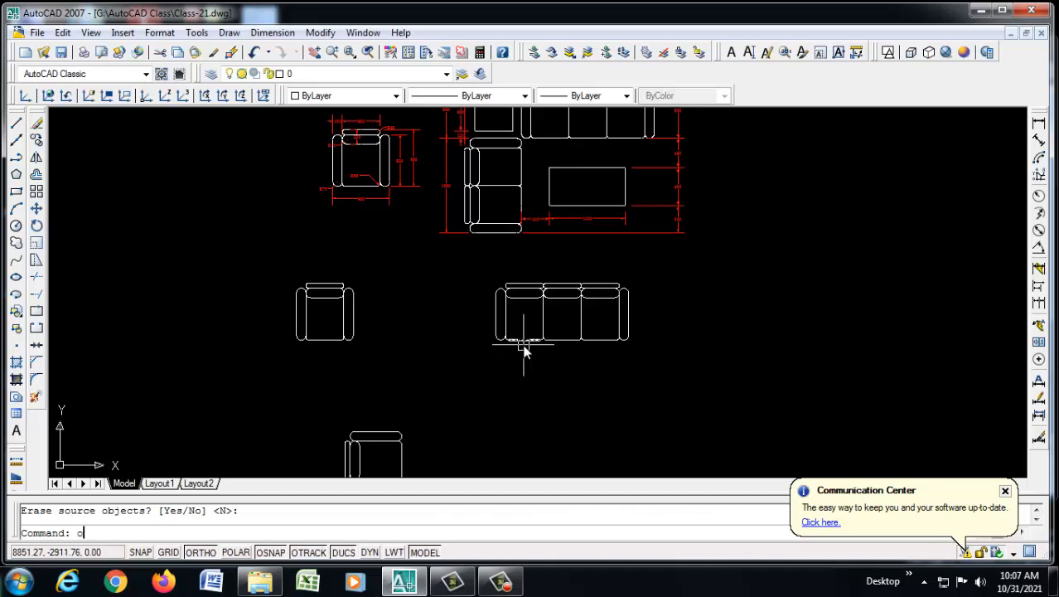
key("Return")
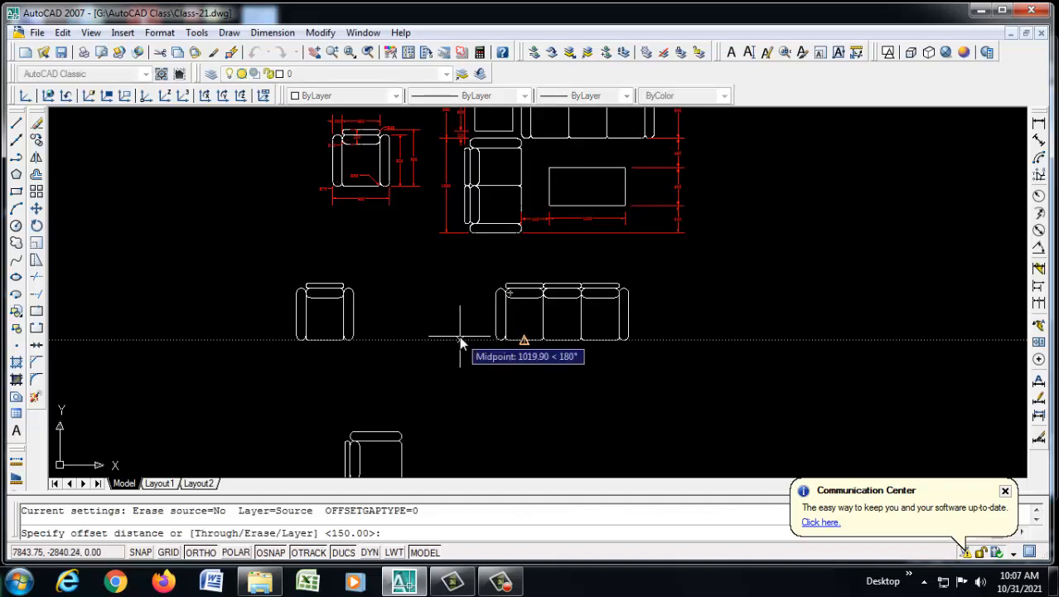
type("900")
key("Return")
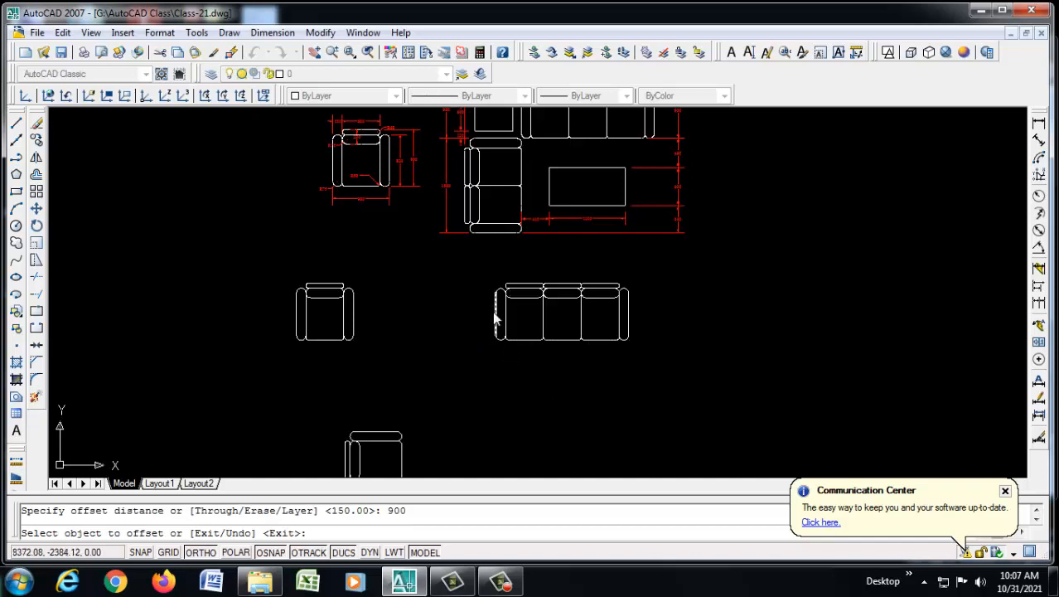
left_click(496, 319)
left_click(415, 336)
right_click(440, 329)
left_click(457, 338)
scroll(462, 306, "down", 2)
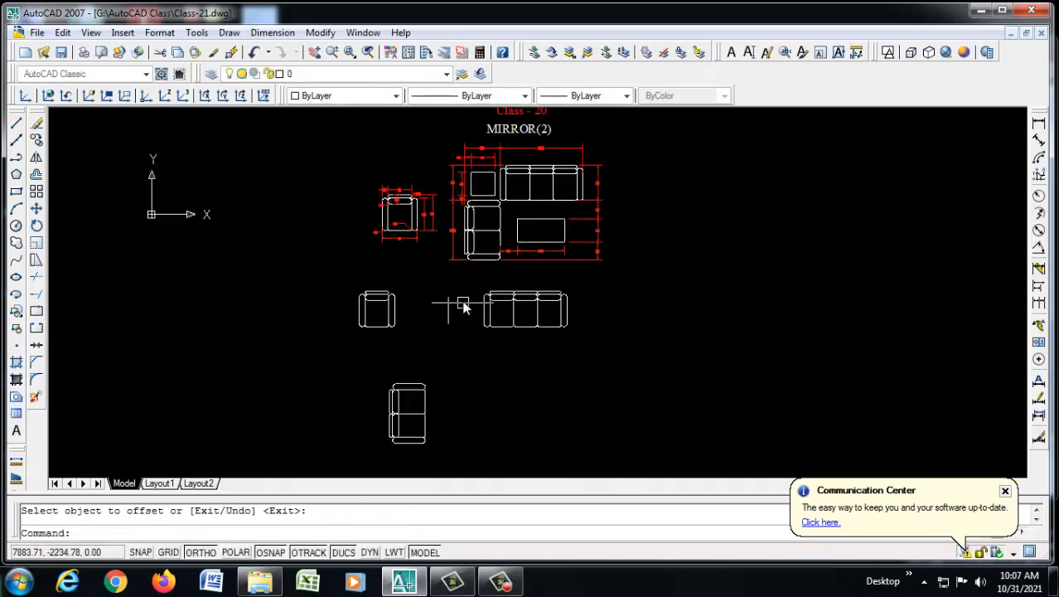
Draw a long horizontal line to the right of the rotated two-seat sofa, level with its upper seat.
scroll(467, 315, "down", 2)
scroll(475, 329, "up", 3)
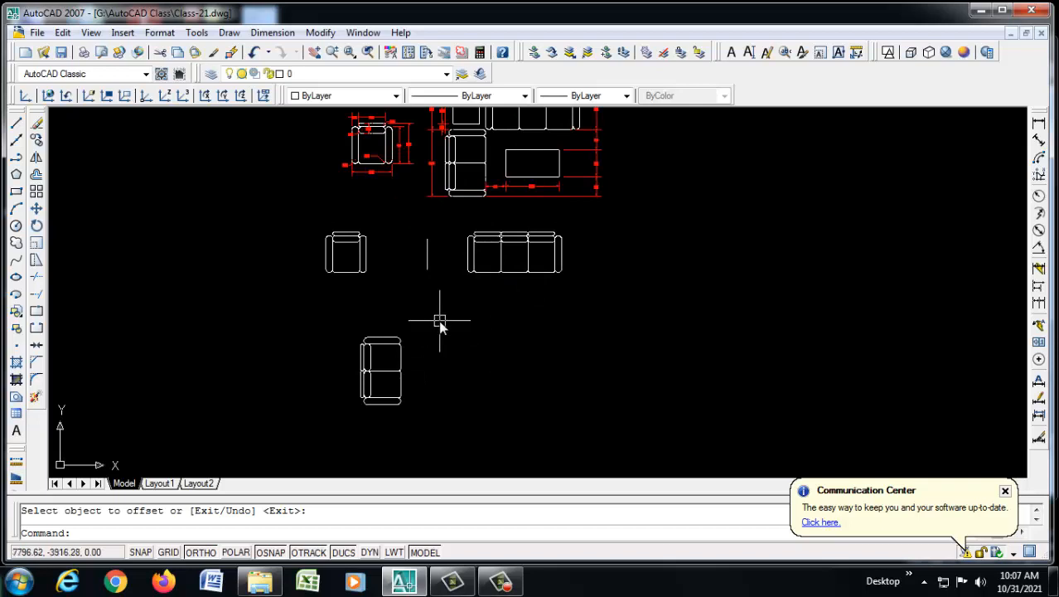
left_click(315, 52)
left_click_drag(509, 291, 596, 310)
right_click(596, 310)
left_click(685, 397)
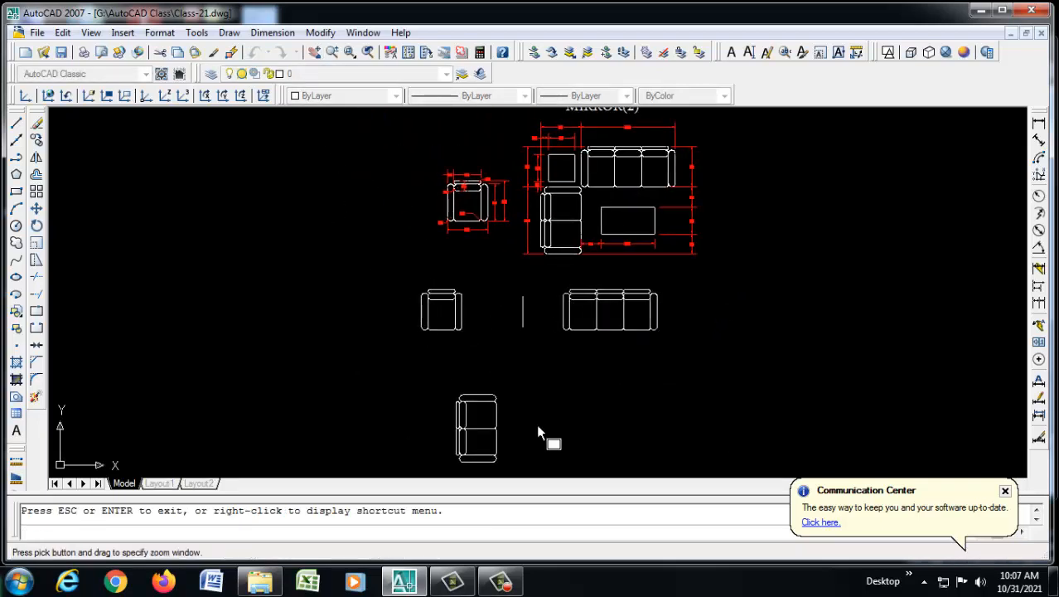
left_click_drag(404, 483, 387, 481)
scroll(502, 203, "down", 2)
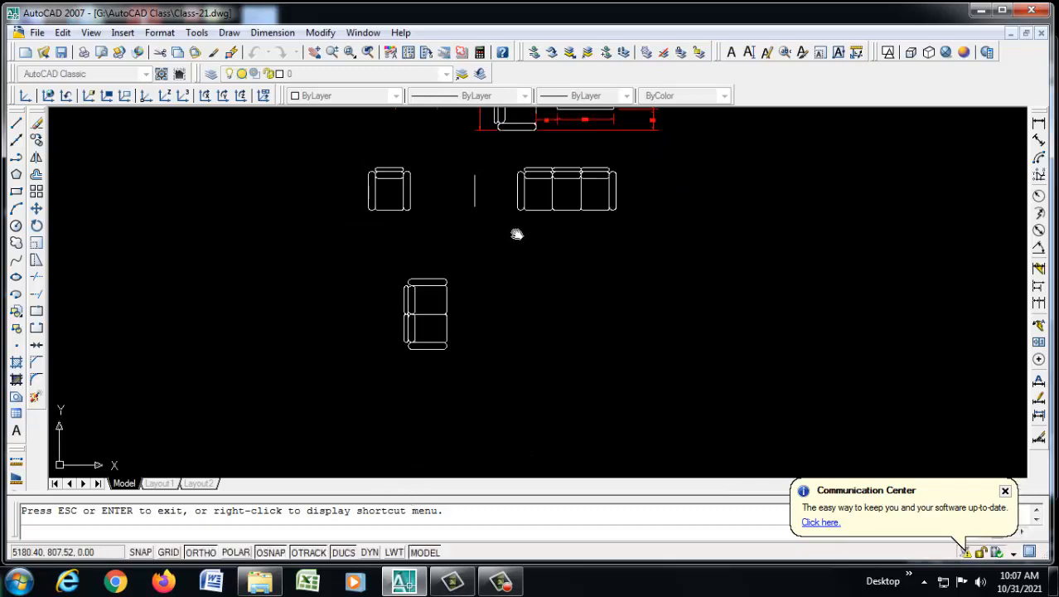
right_click(517, 236)
left_click(554, 243)
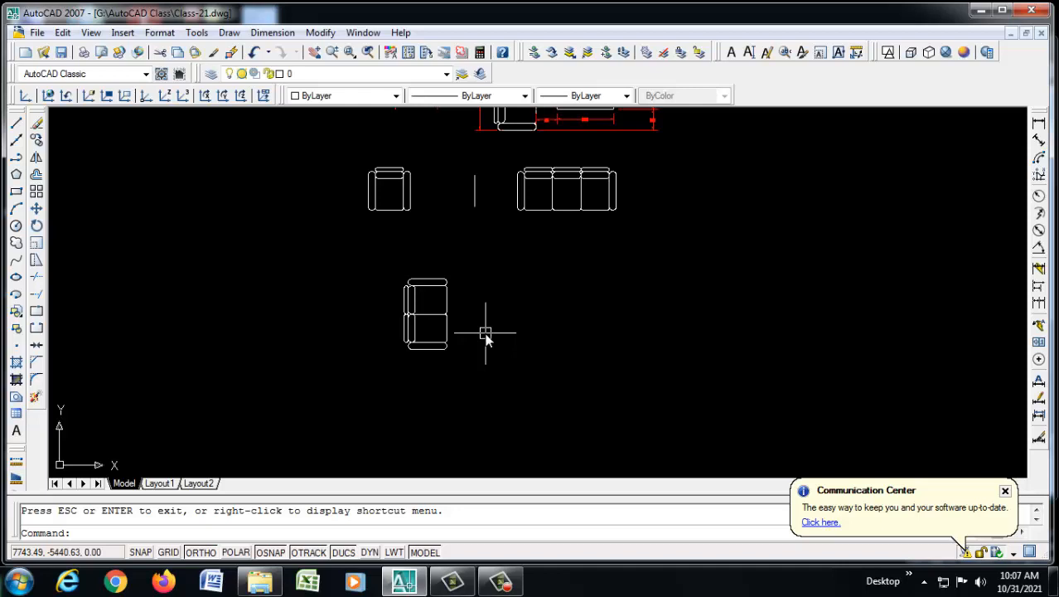
scroll(411, 332, "up", 2)
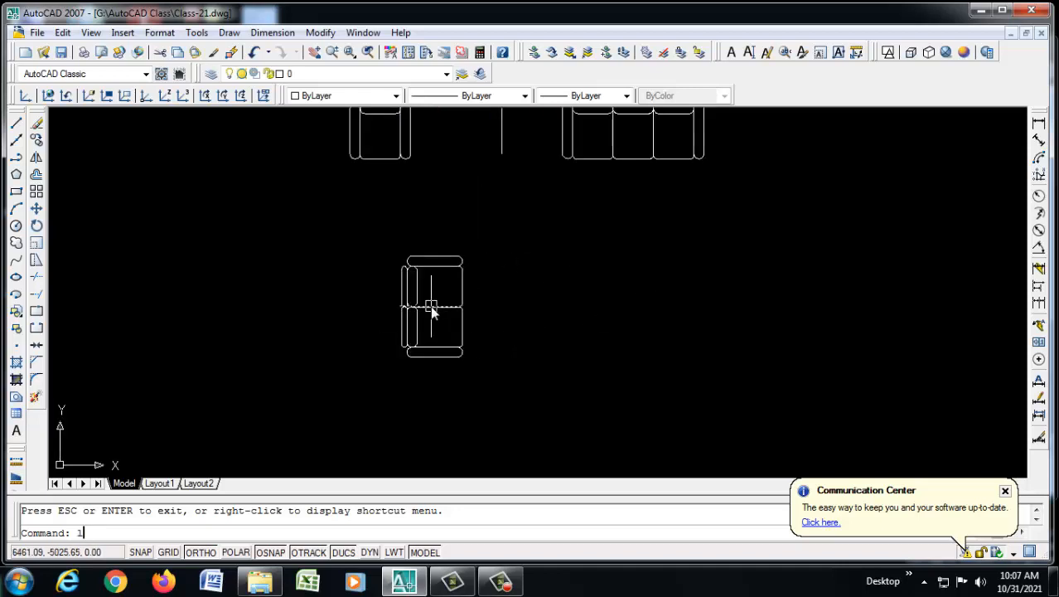
key("Return")
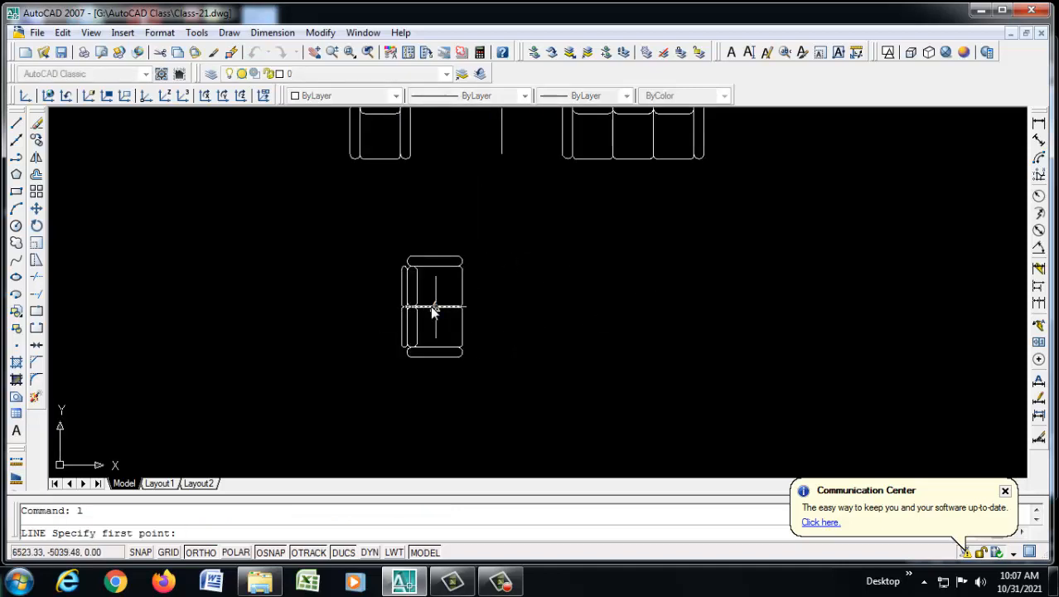
left_click(485, 279)
left_click(745, 308)
right_click(753, 317)
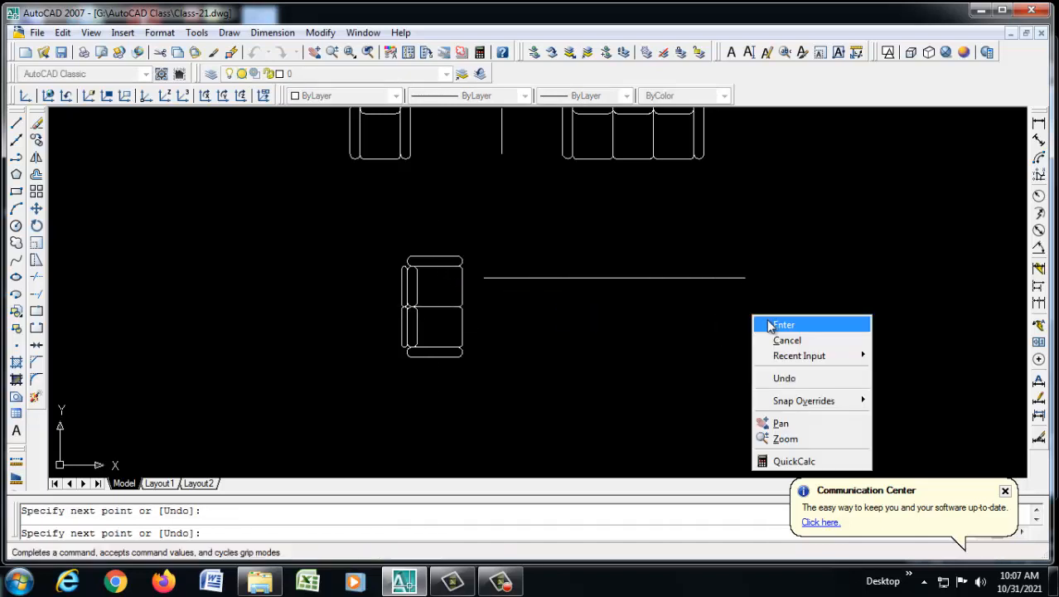
left_click(783, 325)
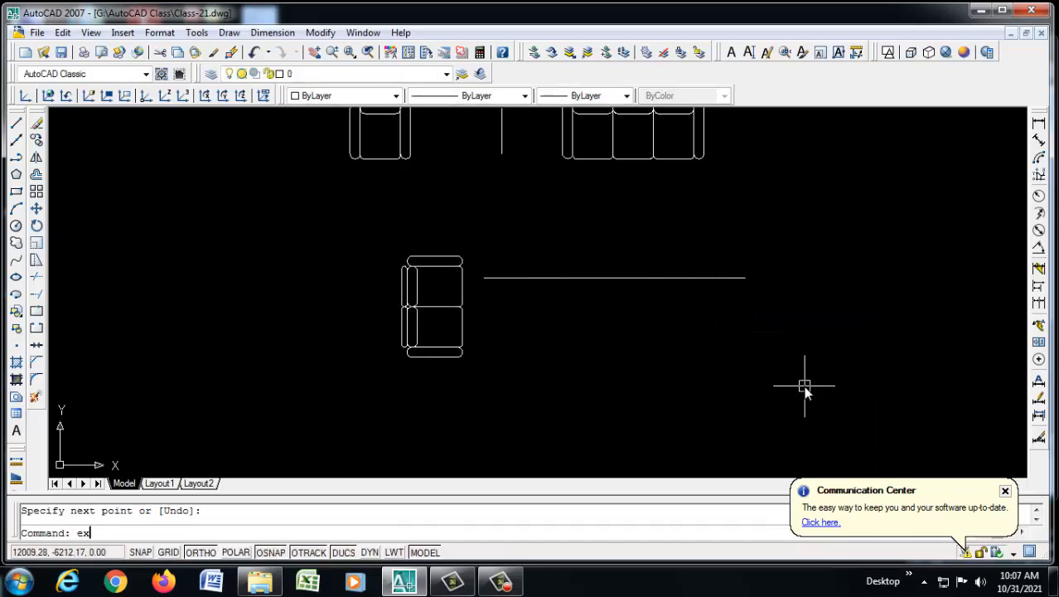
Extend the vertical construction line beside the three-seat sofa down to the long horizontal line.
type("ex")
key("Return")
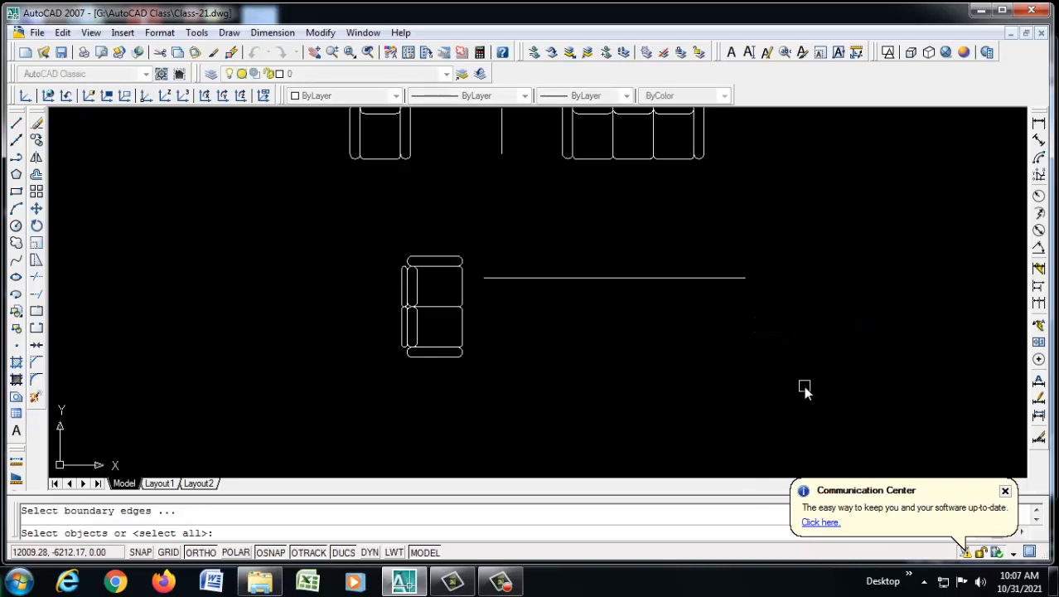
left_click(651, 279)
scroll(684, 469, "down", 2)
scroll(580, 269, "up", 2)
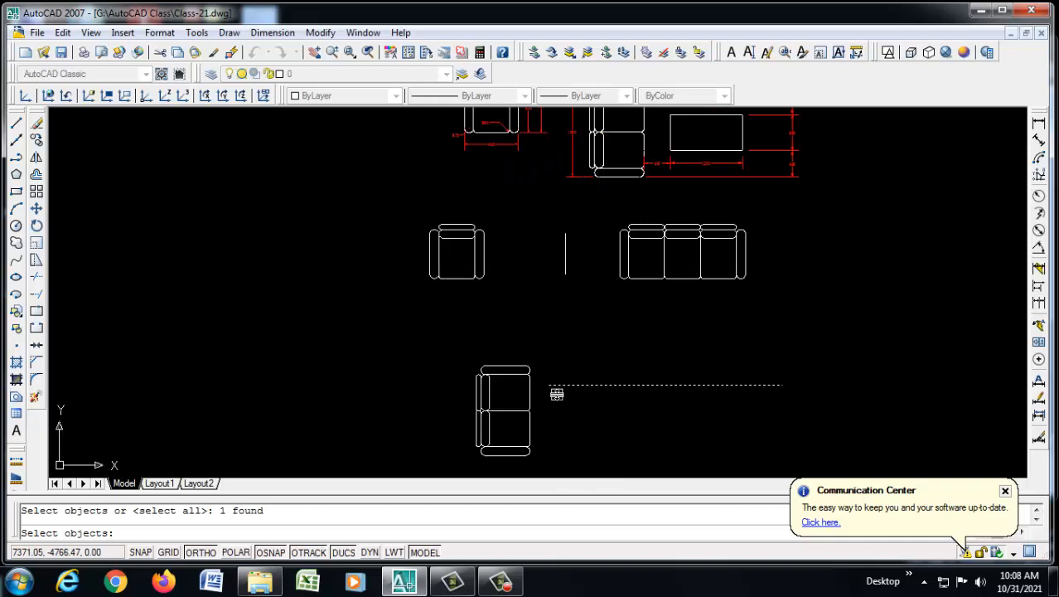
key("Return")
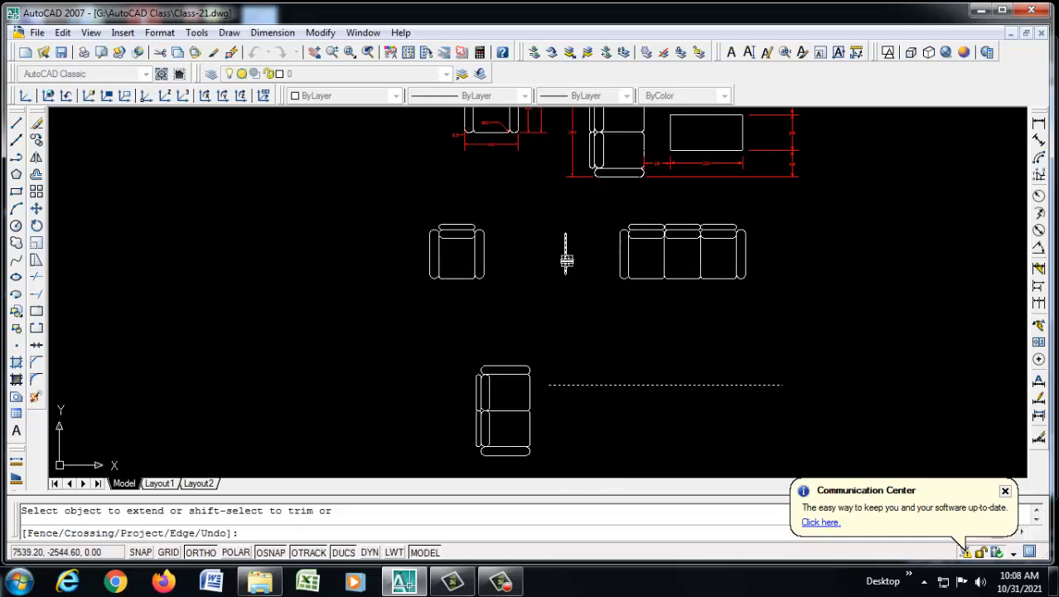
right_click(587, 290)
left_click(610, 301)
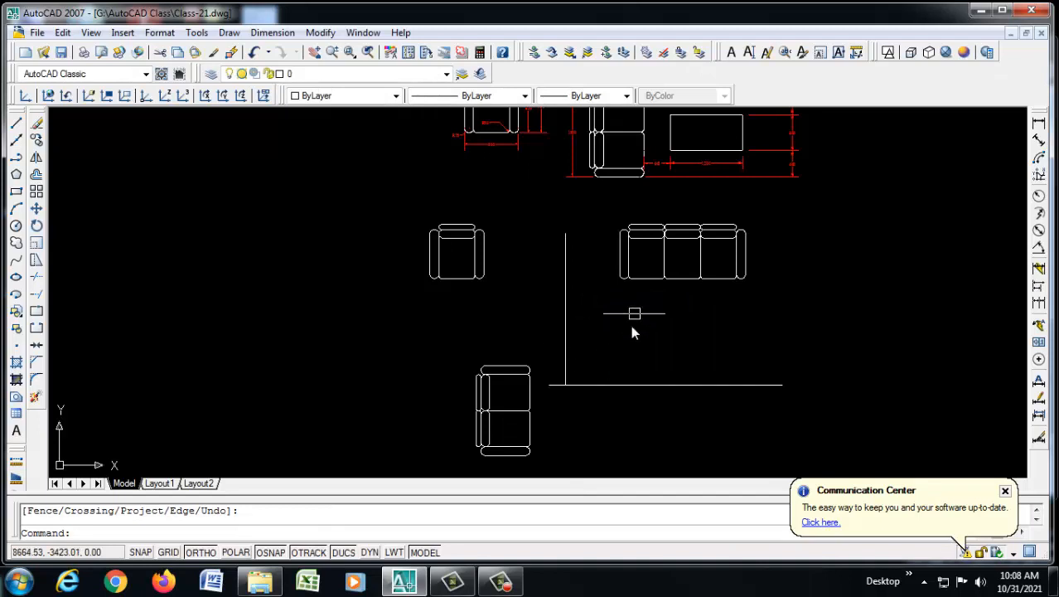
Examine the dimensions around the side table and sofas in the reference arrangement and compare them with the redrawn furniture.
scroll(631, 325, "down", 3)
scroll(592, 305, "up", 2)
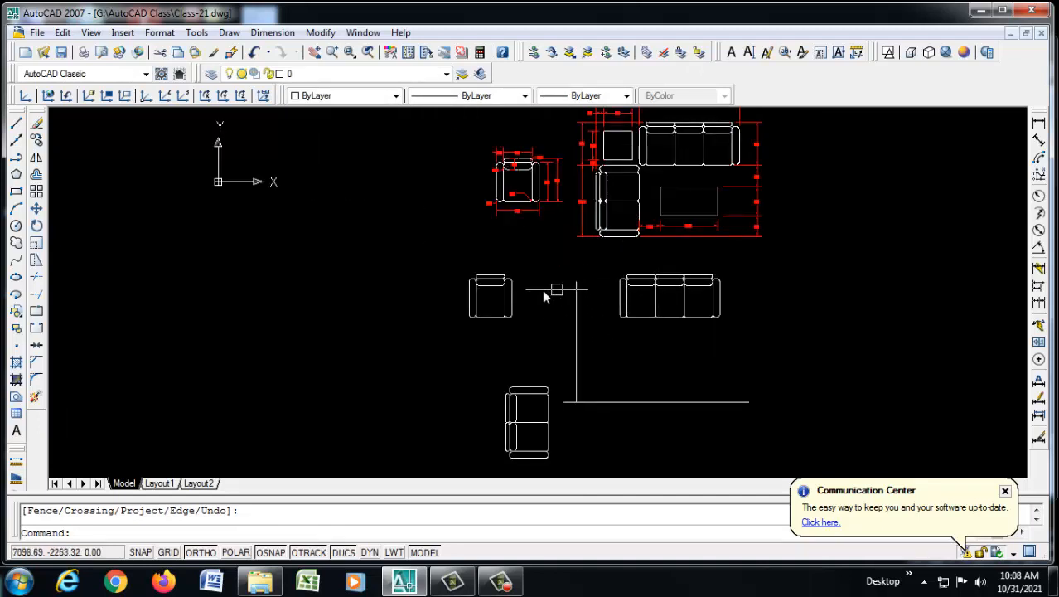
scroll(581, 299, "down", 2)
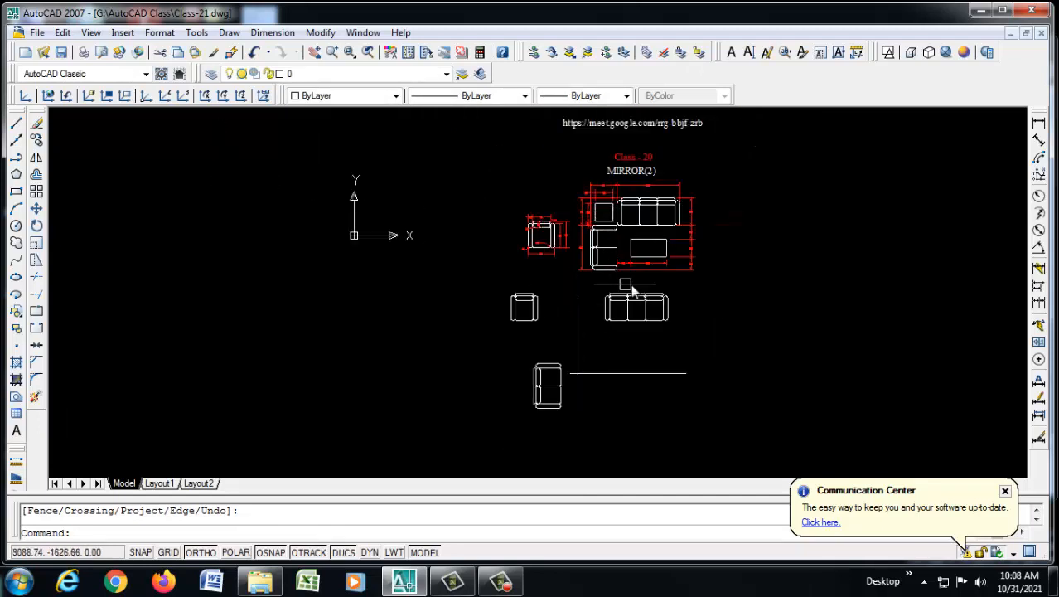
scroll(610, 217, "up", 5)
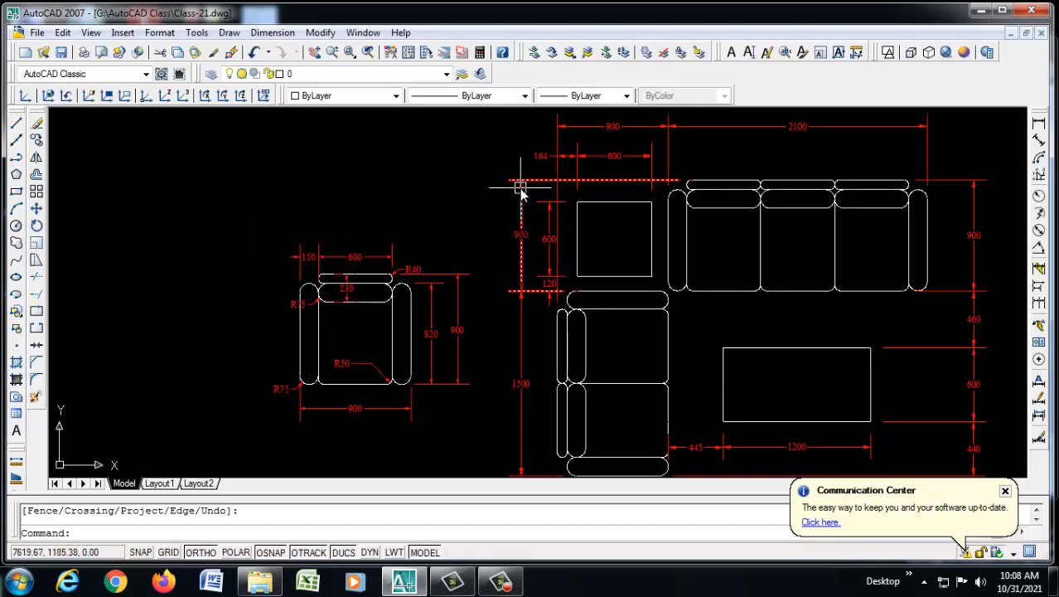
scroll(581, 216, "down", 4)
scroll(578, 373, "up", 1)
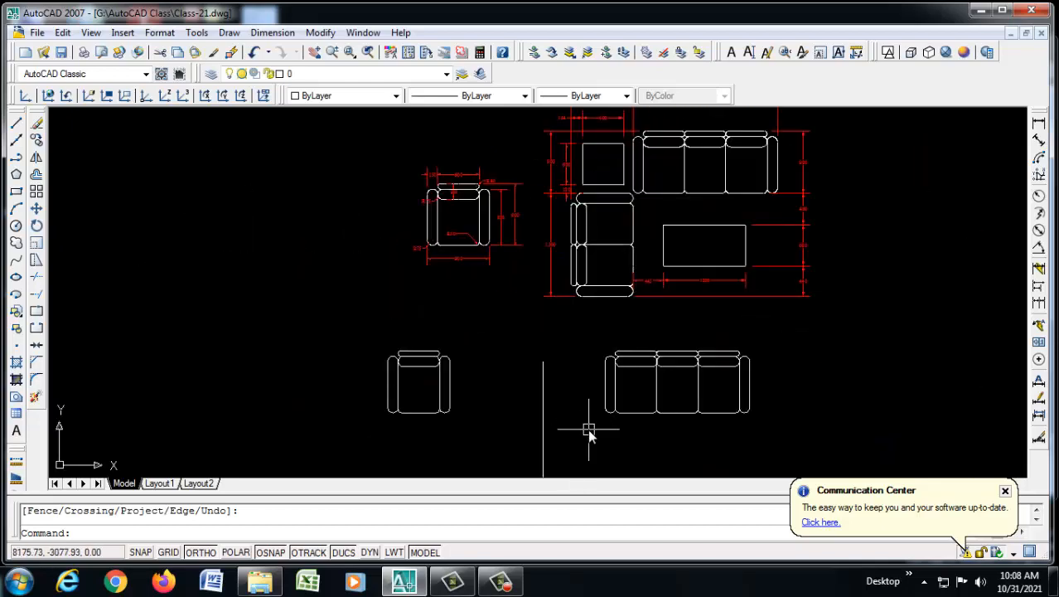
scroll(588, 419, "up", 2)
scroll(609, 402, "down", 3)
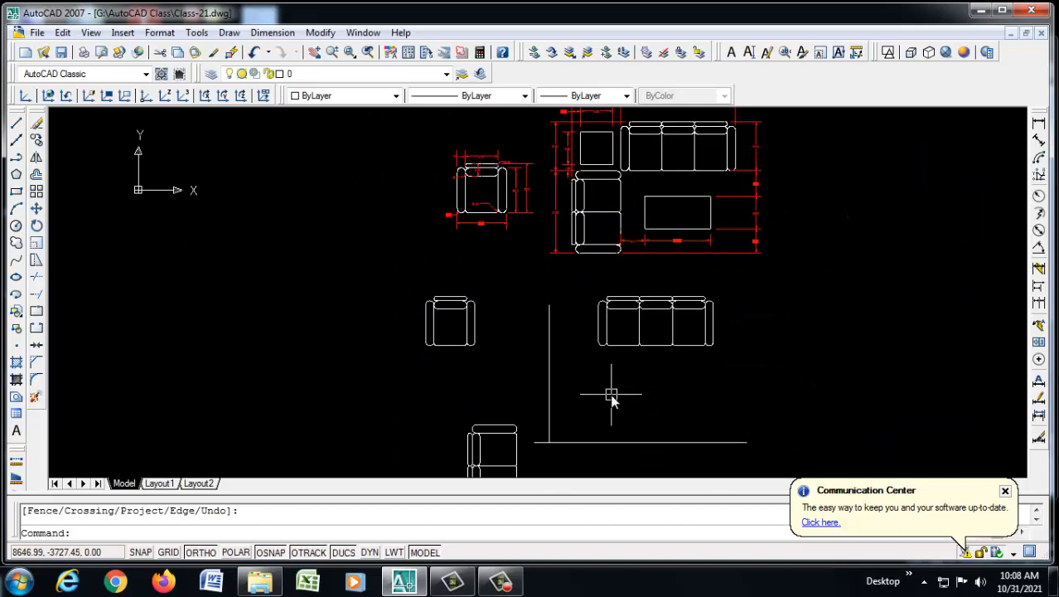
Offset the top line of the redrawn three-seat sofa's left backrest section 900 downward.
key("Return")
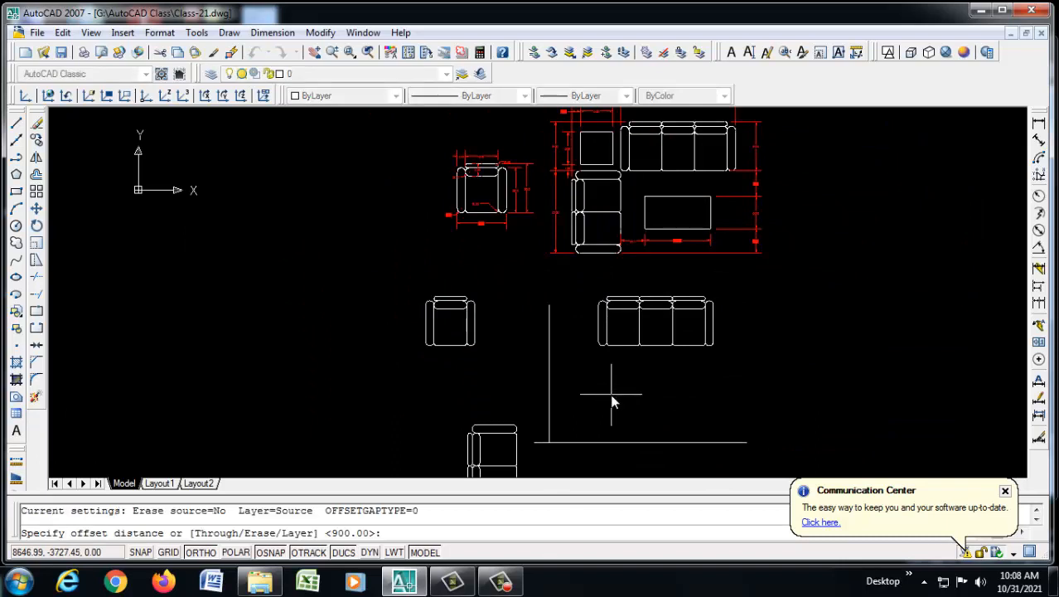
type("900")
key("Return")
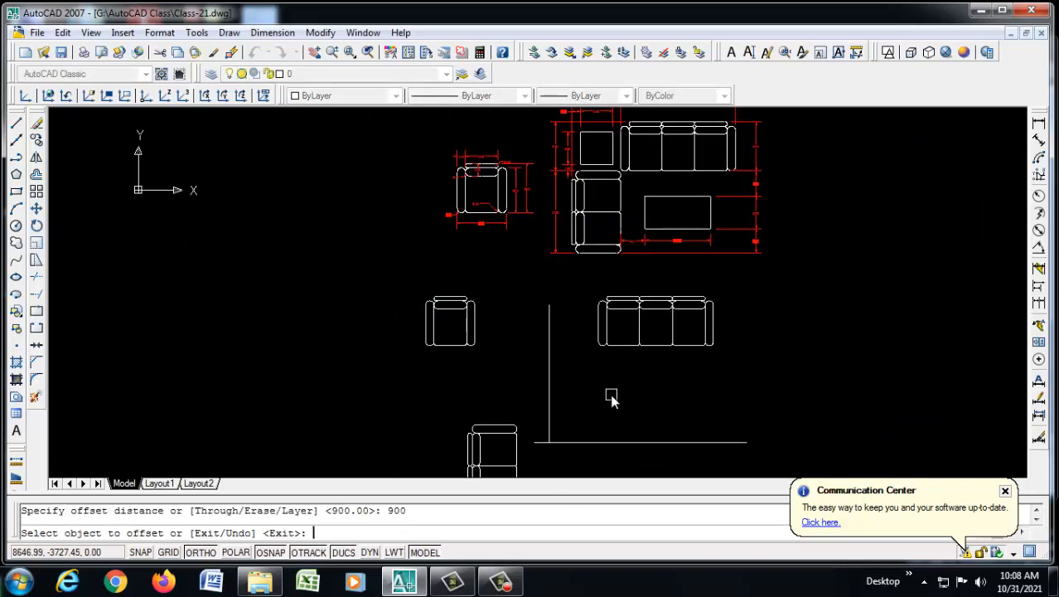
scroll(621, 323, "up", 2)
left_click(622, 295)
left_click(590, 320)
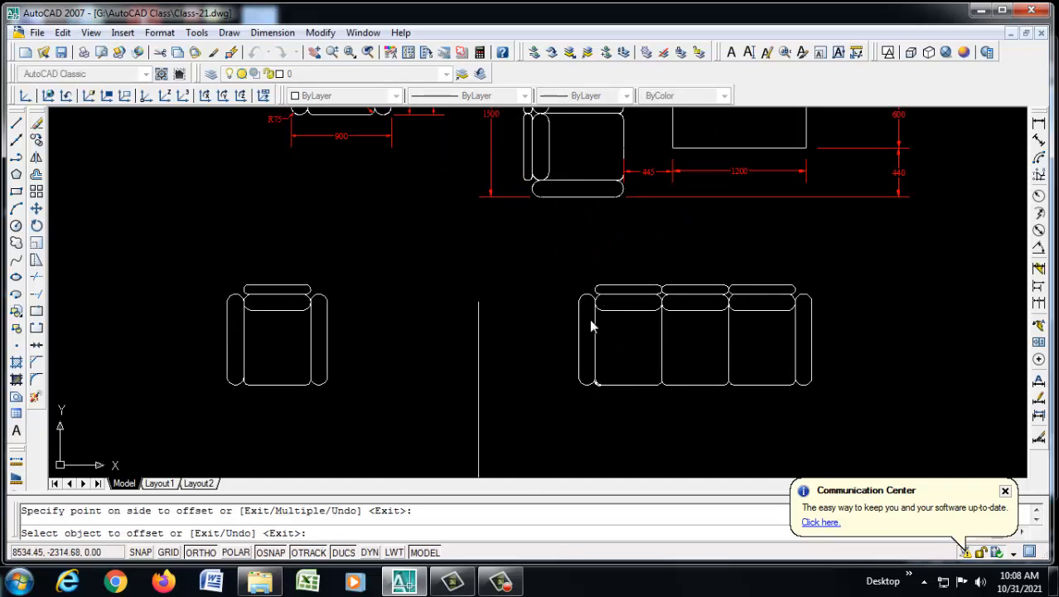
scroll(585, 286, "down", 3)
scroll(591, 342, "up", 2)
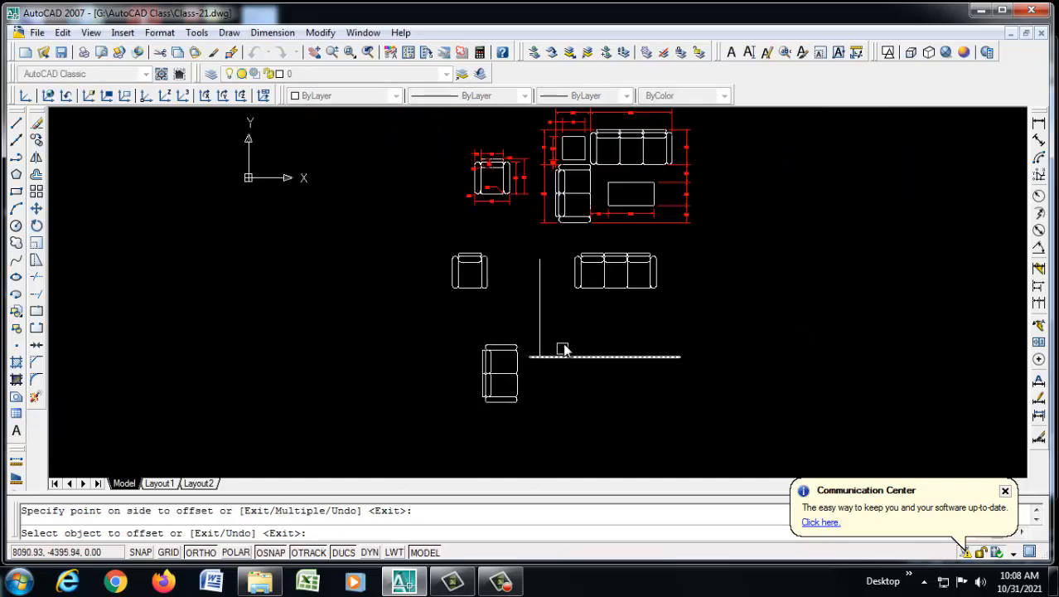
scroll(575, 173, "up", 3)
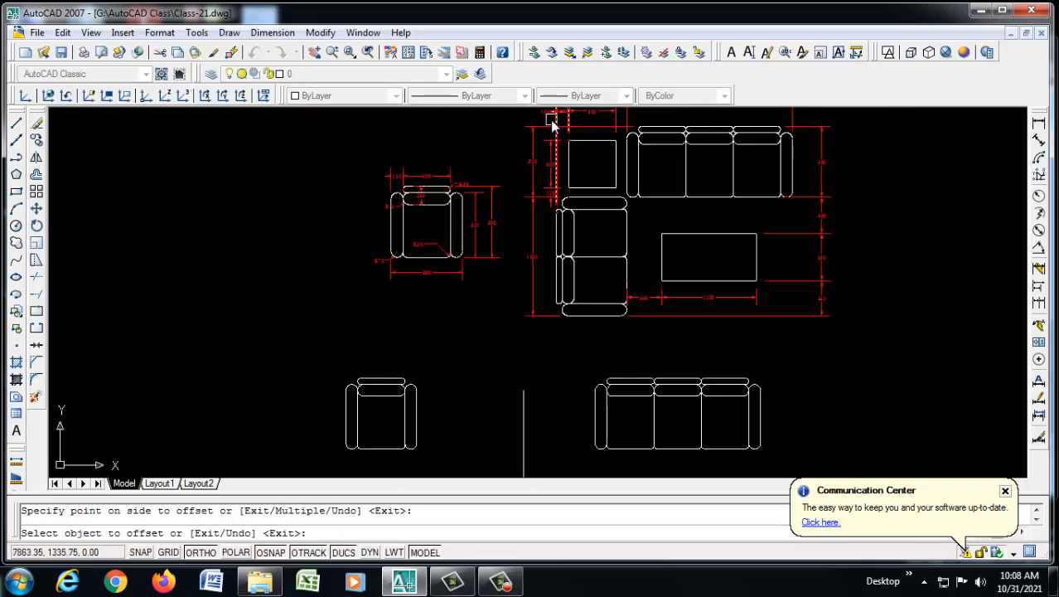
scroll(578, 223, "down", 1)
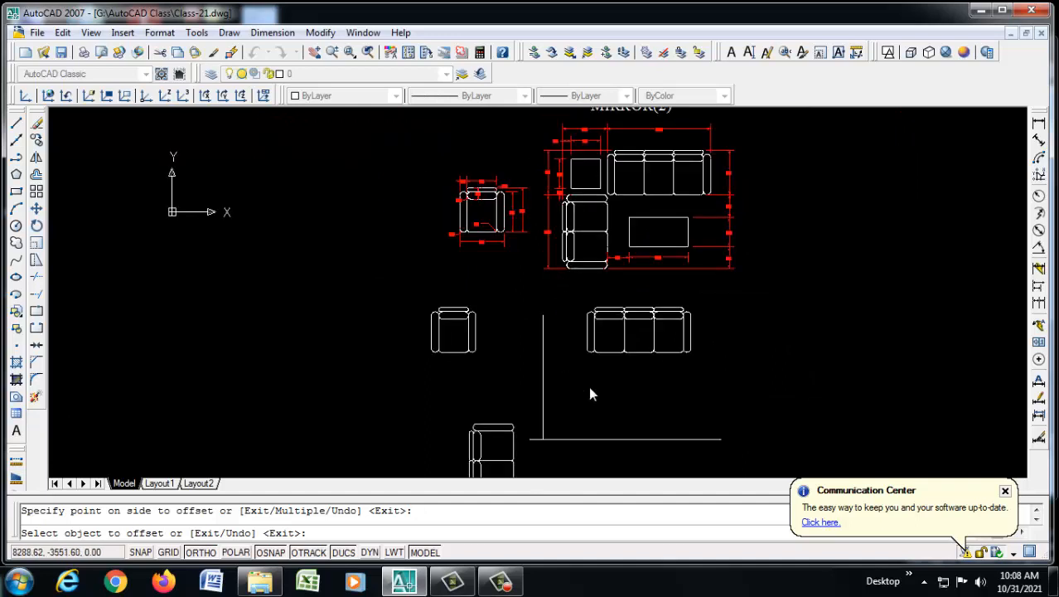
right_click(590, 396)
left_click(594, 398)
Erase the long horizontal construction line at the lower end of the vertical construction line.
left_click(591, 438)
key("Delete")
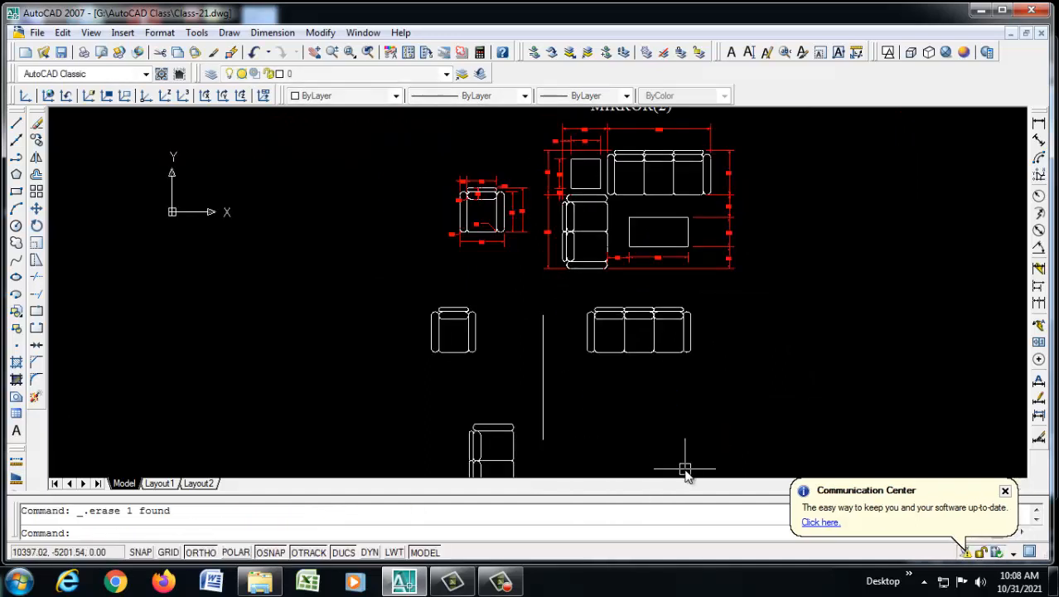
scroll(591, 315, "up", 3)
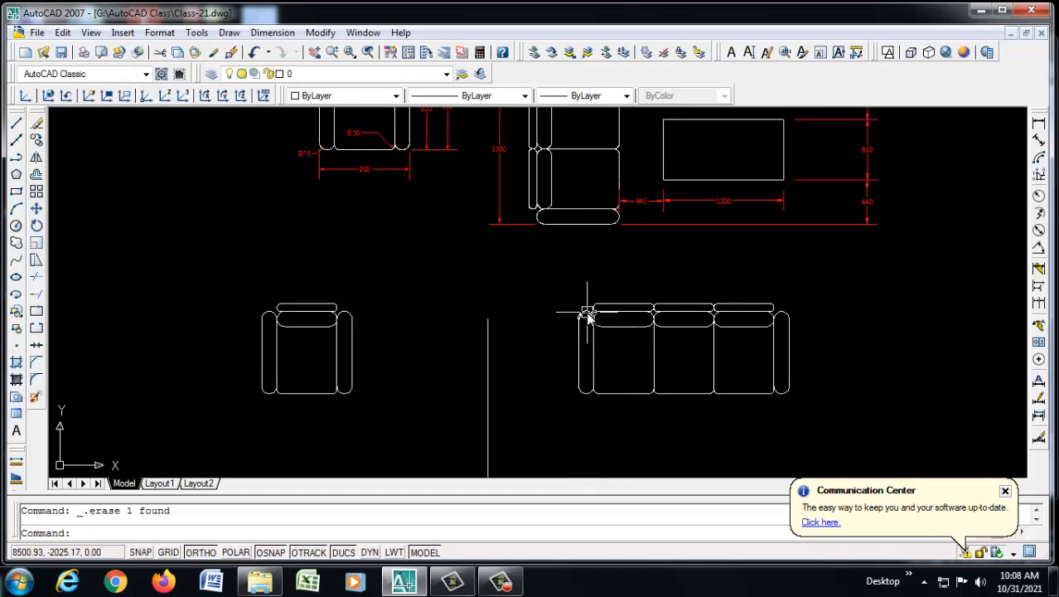
key("Return")
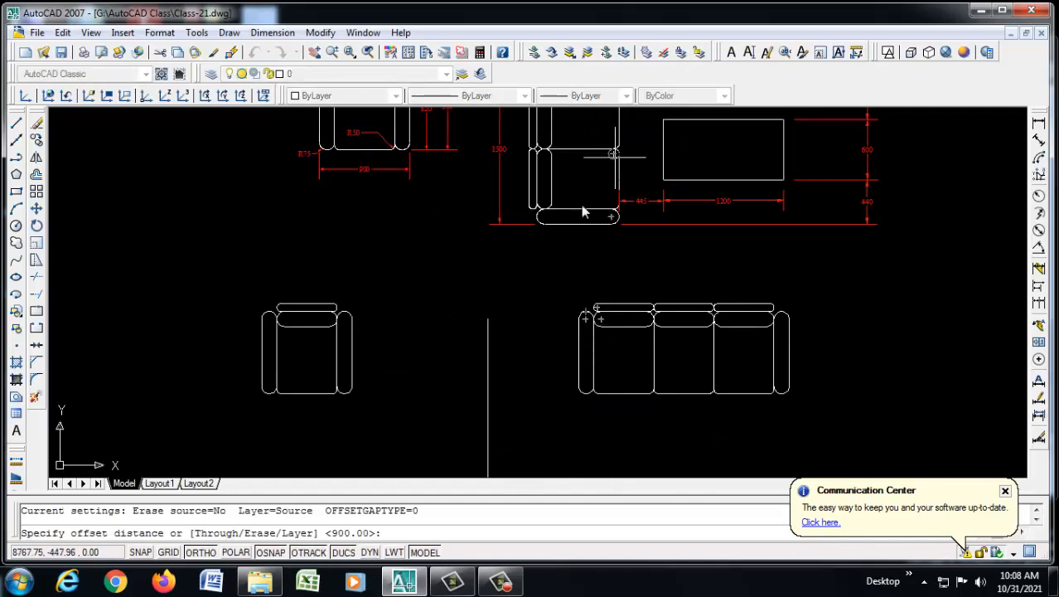
scroll(578, 326, "down", 3)
scroll(579, 230, "up", 5)
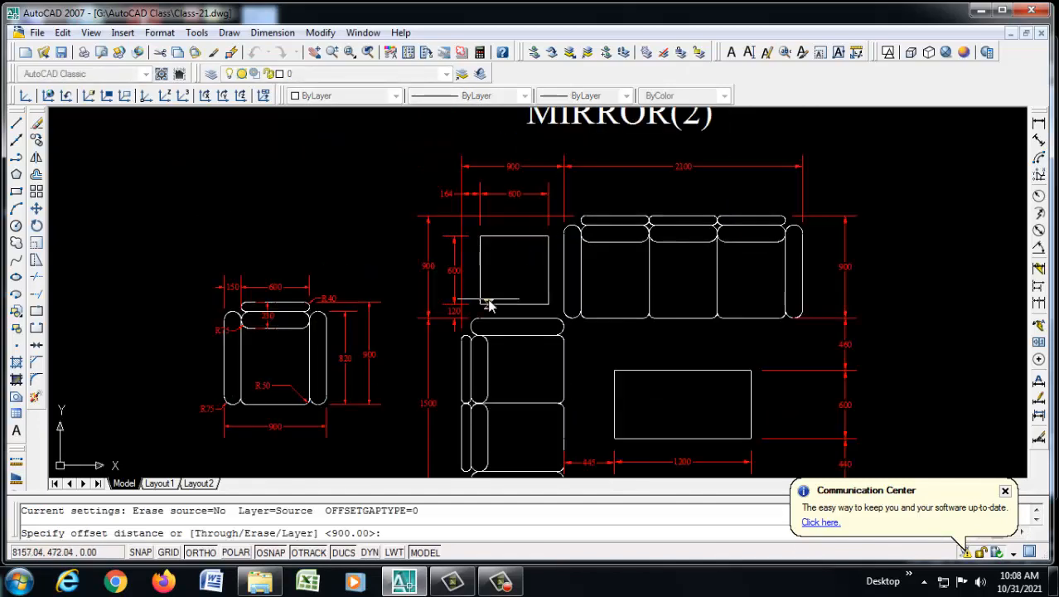
scroll(525, 265, "down", 4)
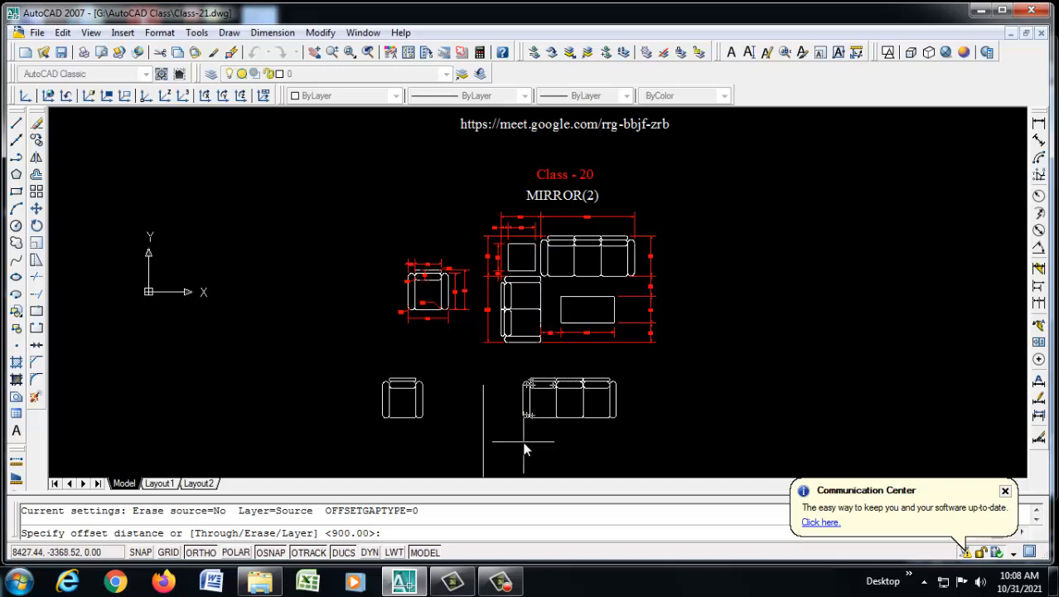
key("Escape")
Draw a horizontal line from the lower edge of the three-seat sofa's left seat to the vertical construction line.
scroll(534, 439, "up", 5)
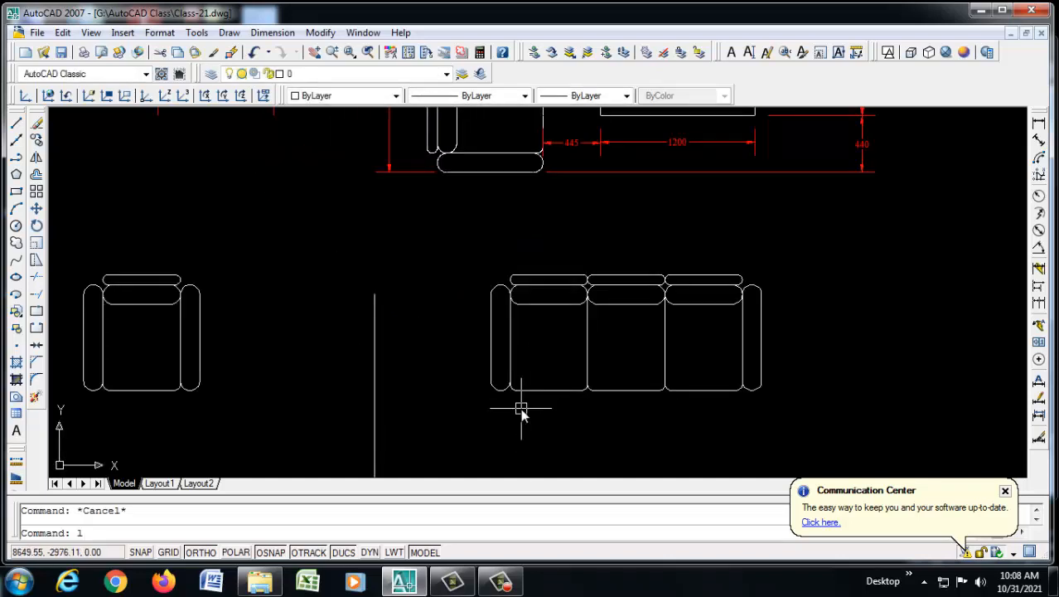
key("Return")
left_click(543, 394)
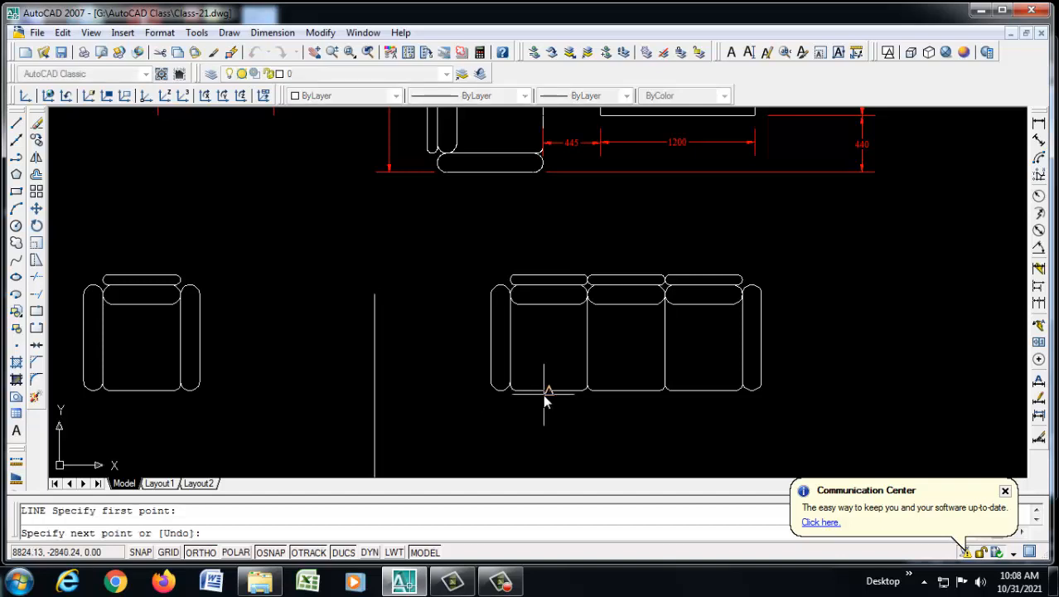
left_click(375, 391)
right_click(377, 395)
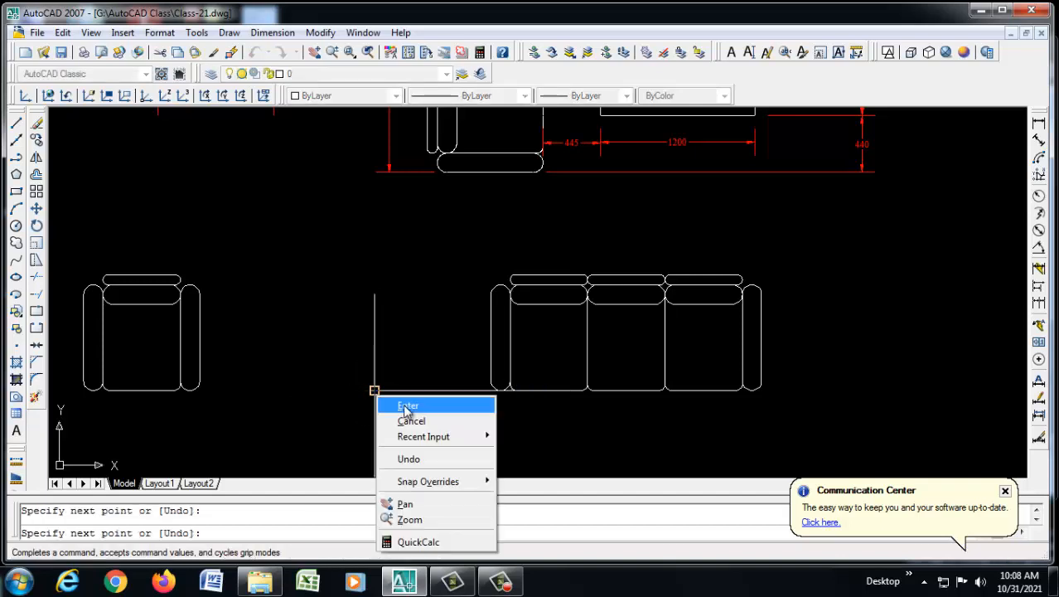
left_click(407, 406)
scroll(464, 372, "down", 2)
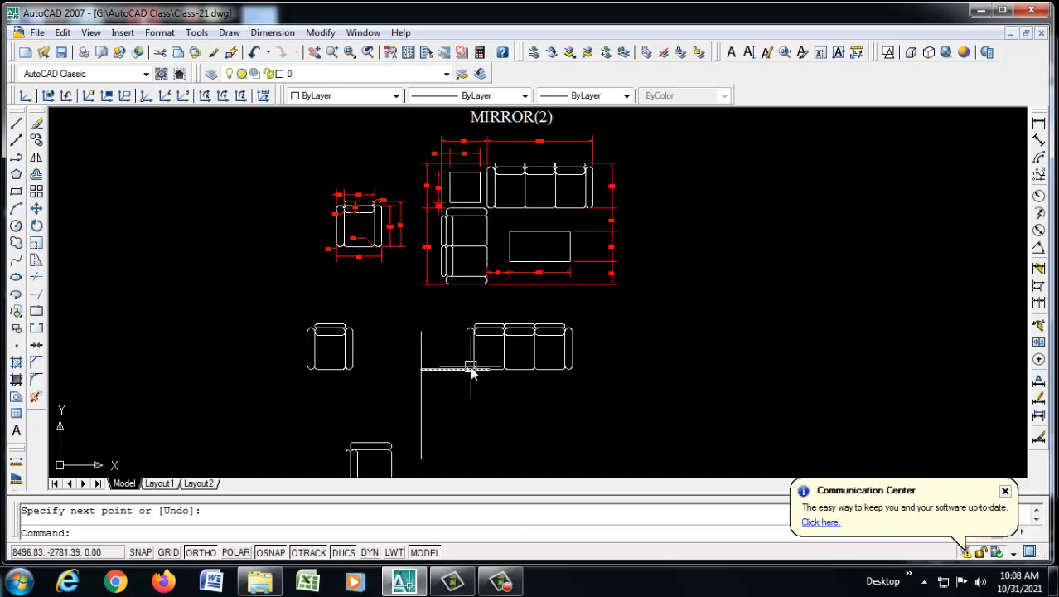
Try to trim the vertical construction line's portion above the new horizontal line.
type("tr")
key("Return")
key("Return")
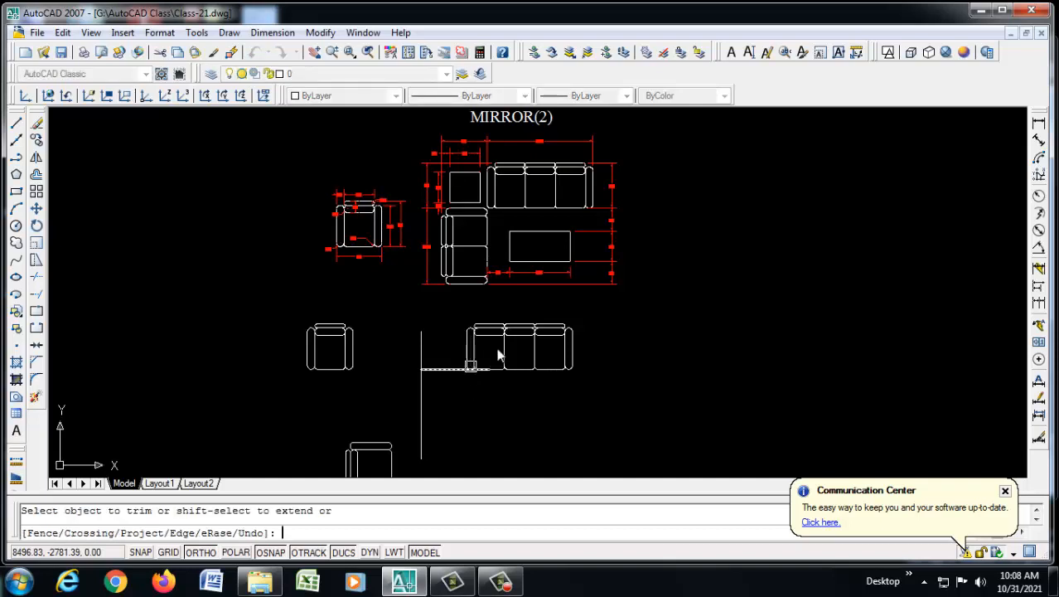
left_click(427, 342)
left_click(428, 342)
right_click(458, 327)
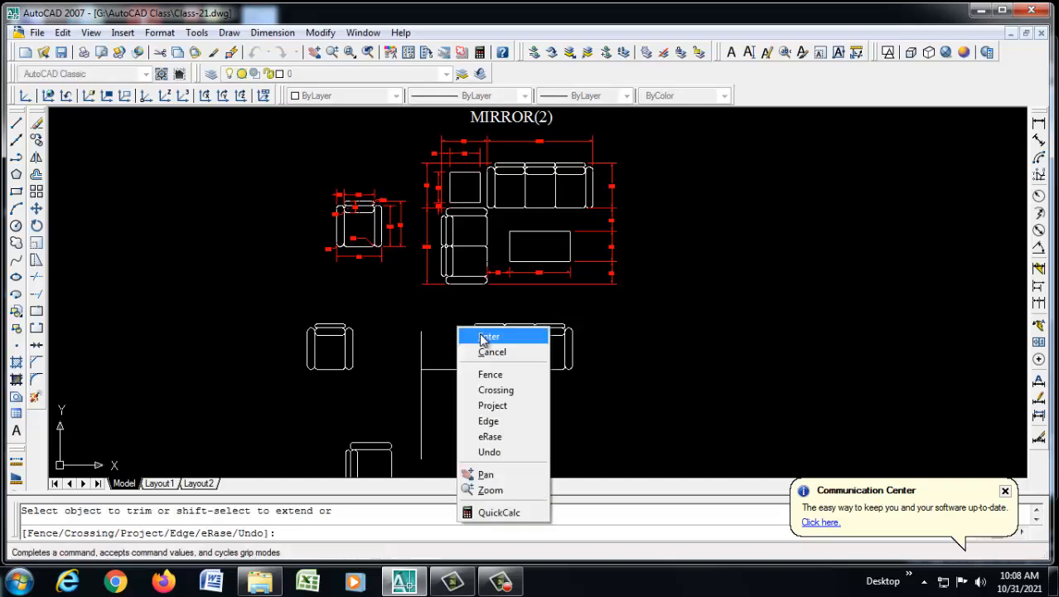
left_click(485, 337)
Move the rotated two-seat sofa by the upper end of its backrest to the intersection of the vertical and horizontal construction lines.
scroll(446, 383, "up", 3)
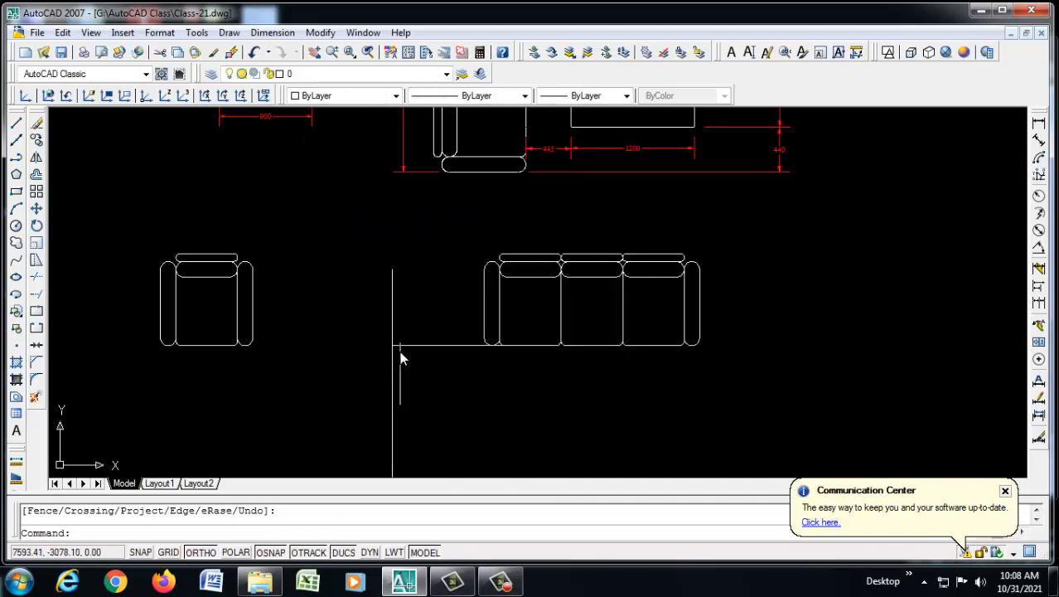
scroll(400, 412, "down", 6)
scroll(439, 331, "up", 5)
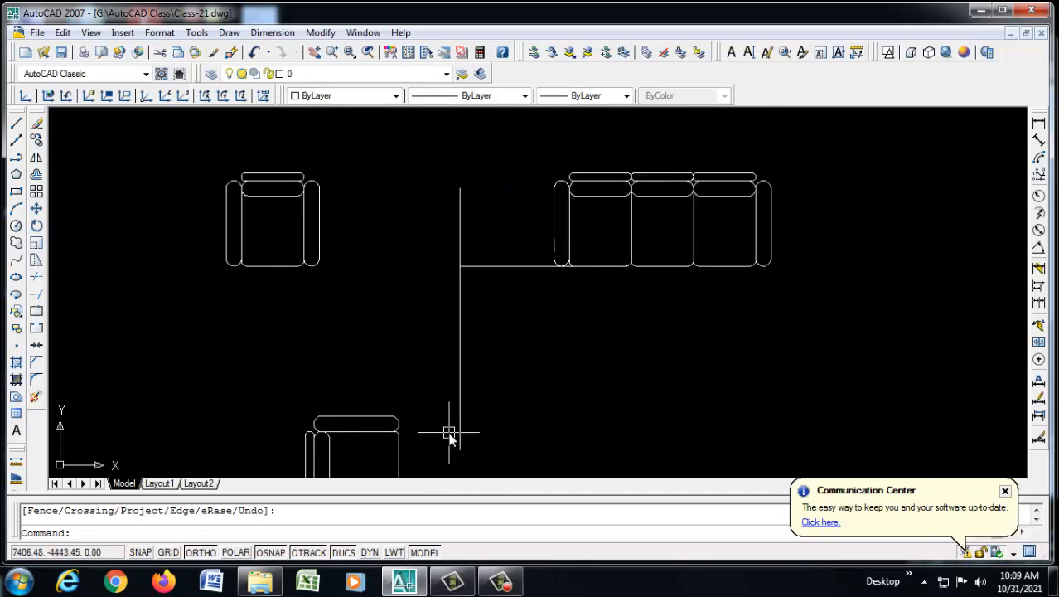
type("m")
key("Return")
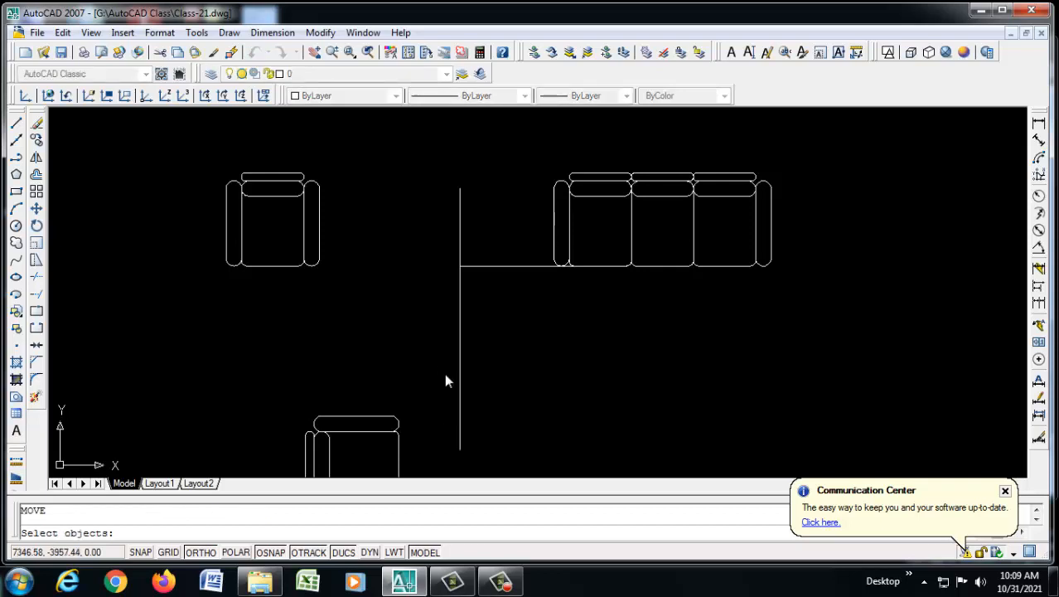
scroll(445, 373, "down", 2)
scroll(421, 349, "down", 3)
scroll(364, 371, "up", 2)
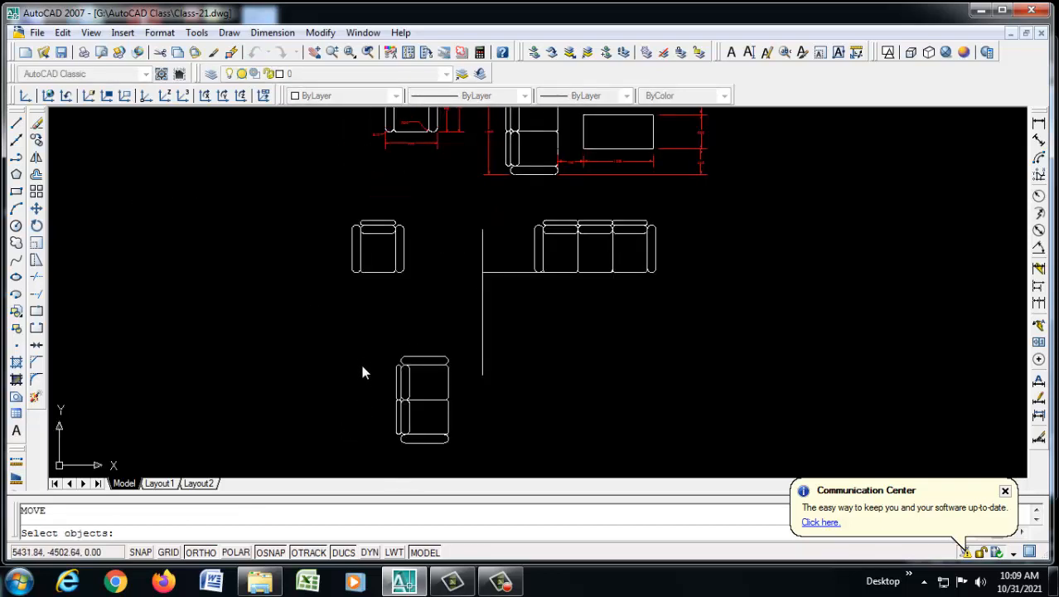
left_click(363, 346)
left_click(474, 469)
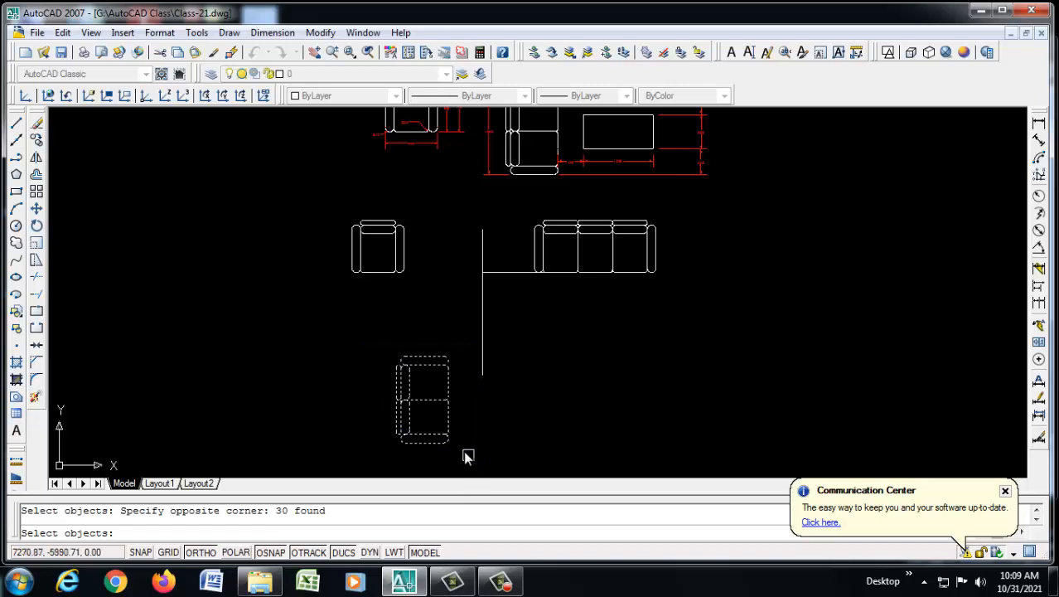
scroll(470, 409, "down", 2)
scroll(494, 241, "up", 4)
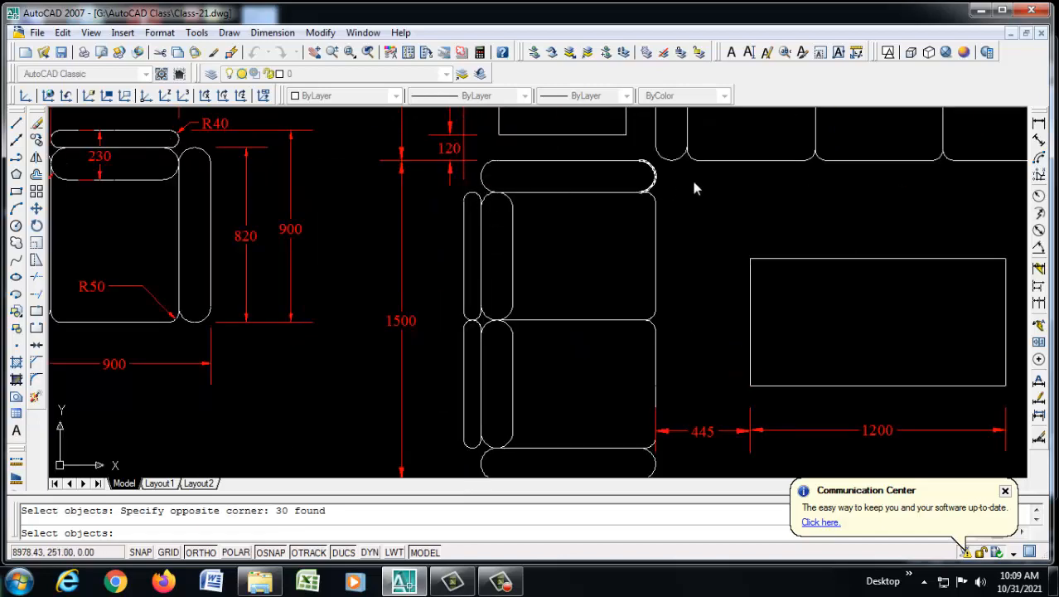
scroll(591, 175, "down", 3)
scroll(563, 189, "up", 2)
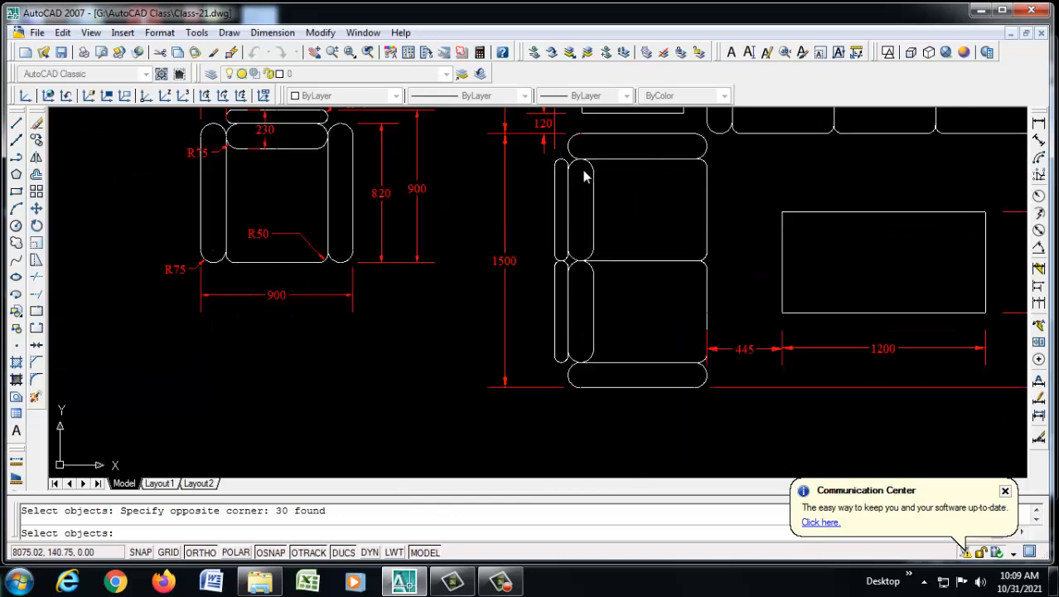
scroll(587, 217, "down", 1)
scroll(590, 222, "down", 1)
scroll(583, 407, "down", 3)
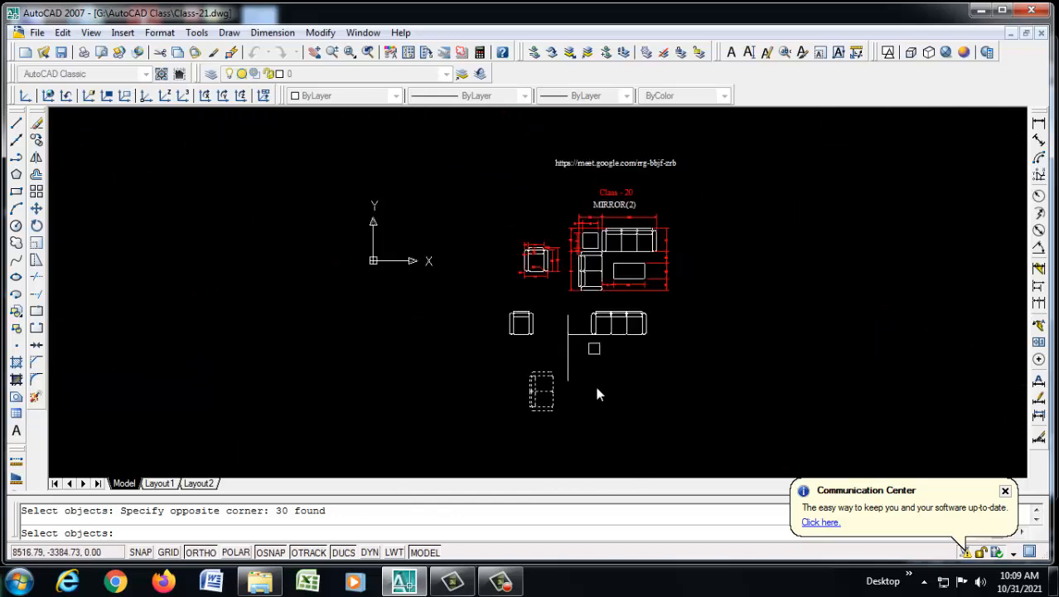
key("Return")
scroll(535, 383, "up", 5)
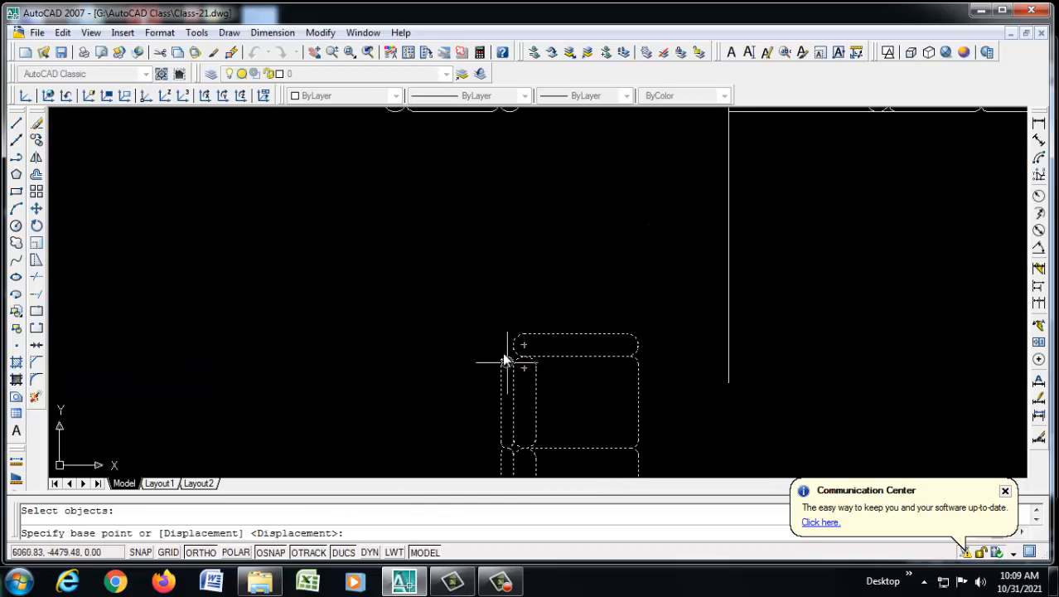
left_click(501, 363)
scroll(662, 339, "down", 4)
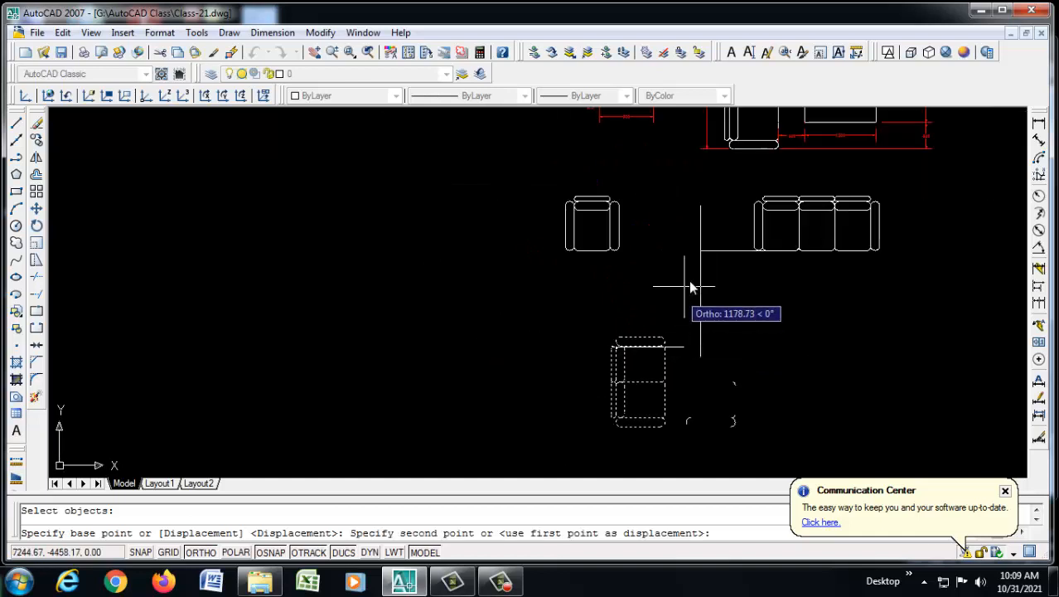
left_click(705, 254)
Move the two-seat sofa straight down until the outer edge of its upper armrest lies on the horizontal construction line.
scroll(752, 261, "up", 4)
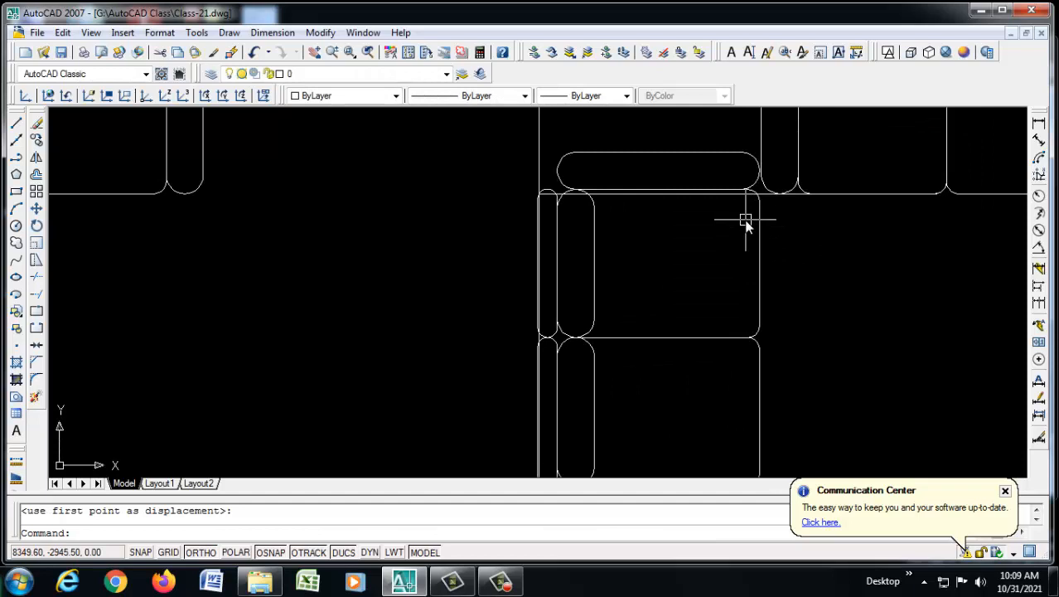
key("Return")
type("p")
key("Return")
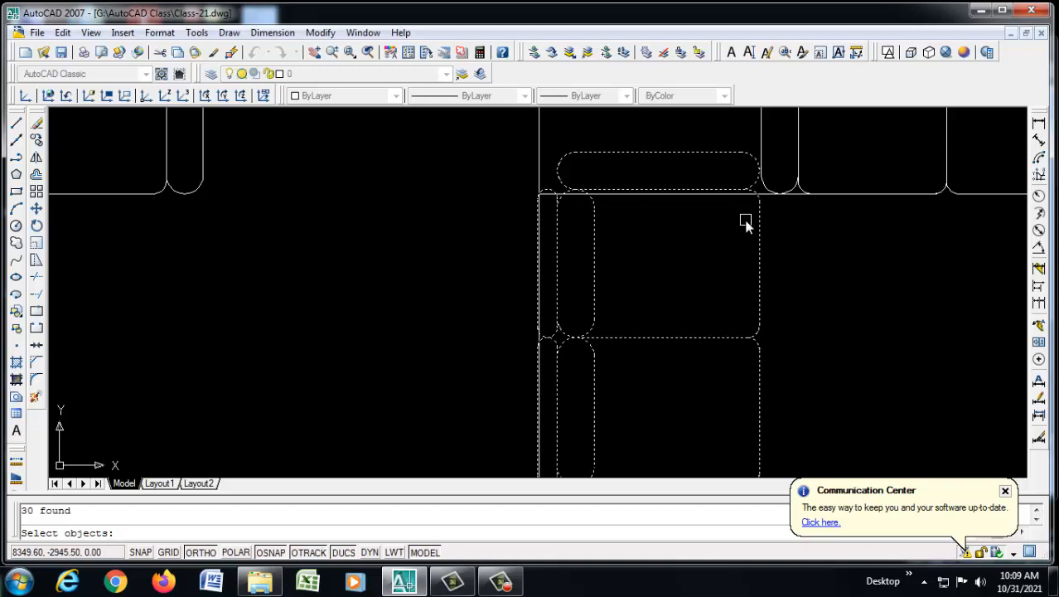
key("Return")
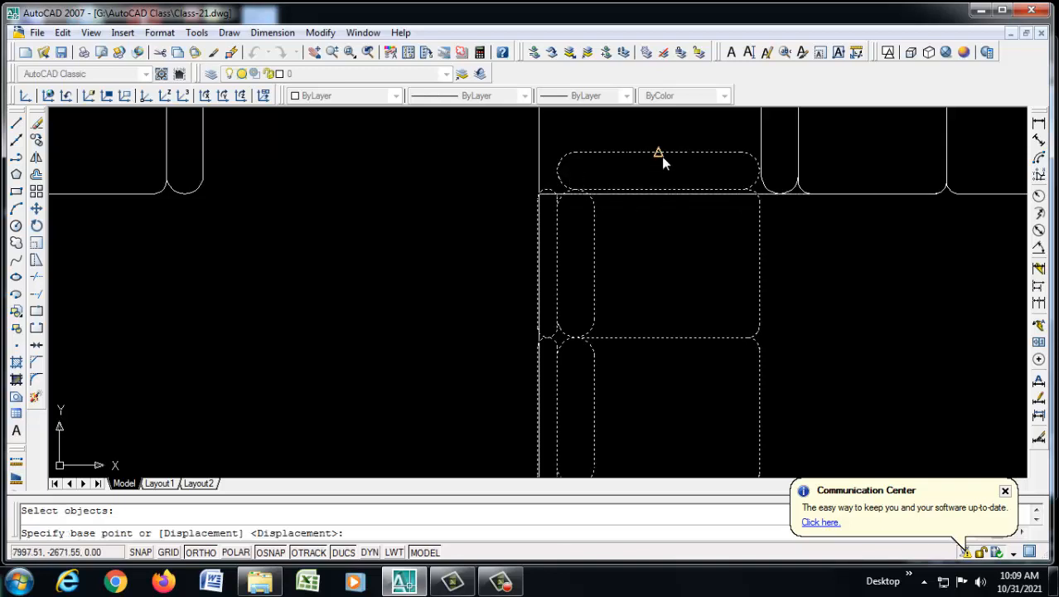
left_click(662, 156)
scroll(661, 156, "up", 2)
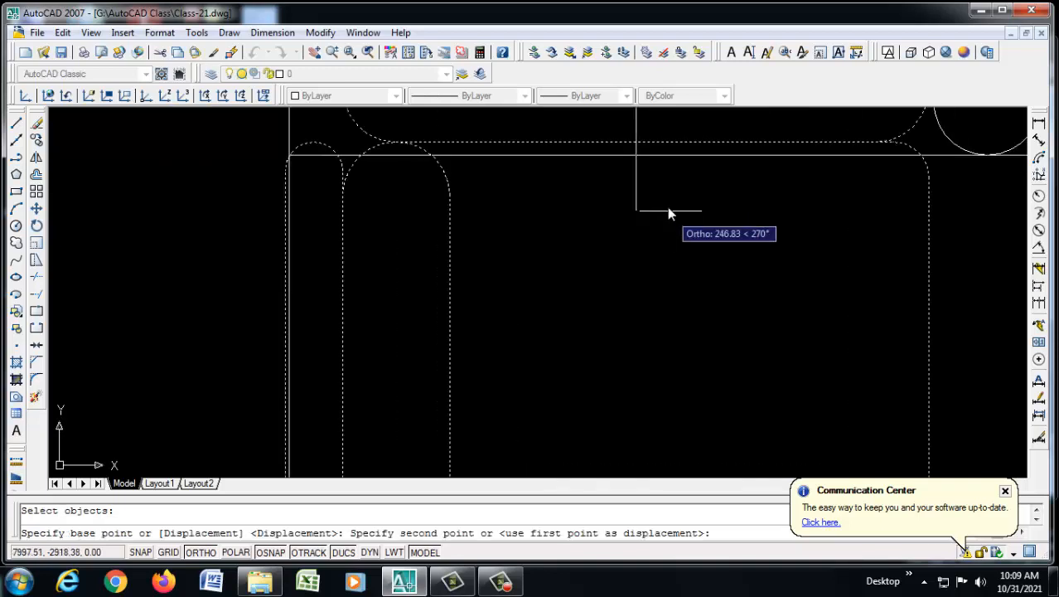
left_click(635, 157)
Shift the whole two-seat sofa slightly right so its backrest's outer edge lies on the vertical construction line.
scroll(776, 263, "down", 3)
scroll(635, 213, "up", 4)
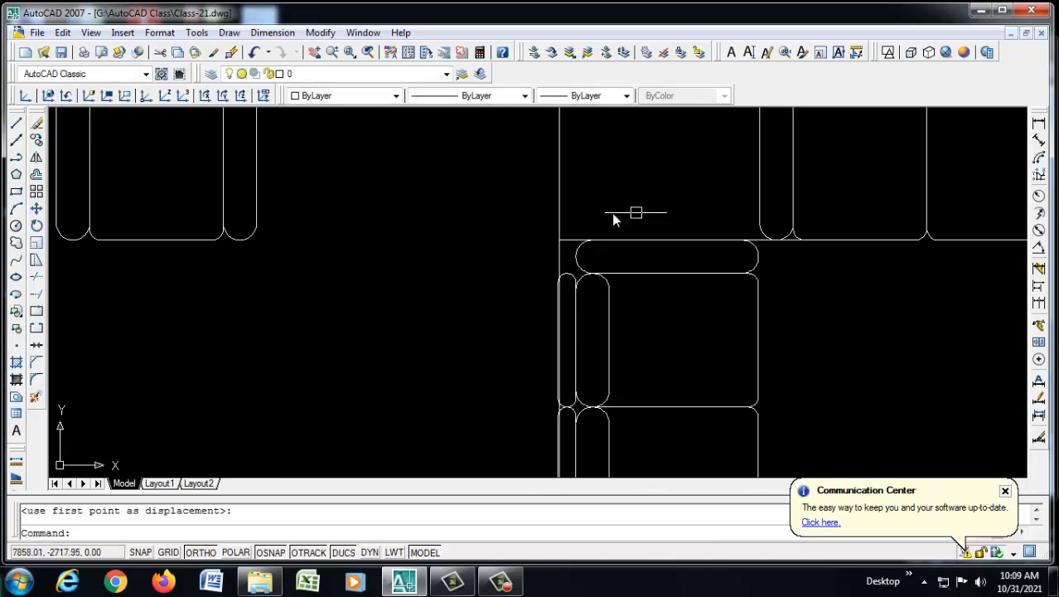
scroll(613, 222, "down", 4)
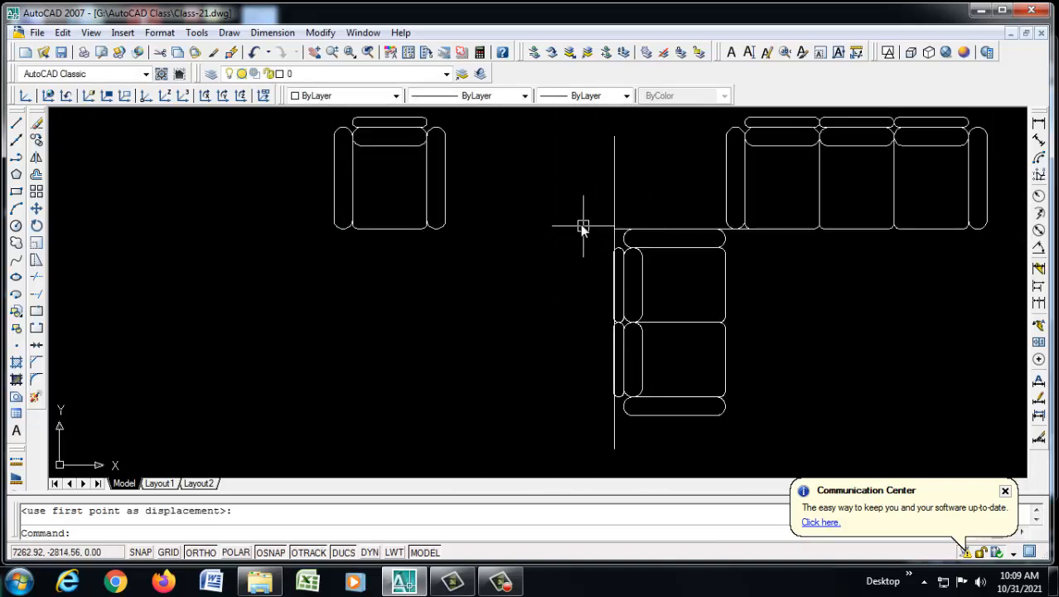
left_click(580, 212)
left_click(727, 411)
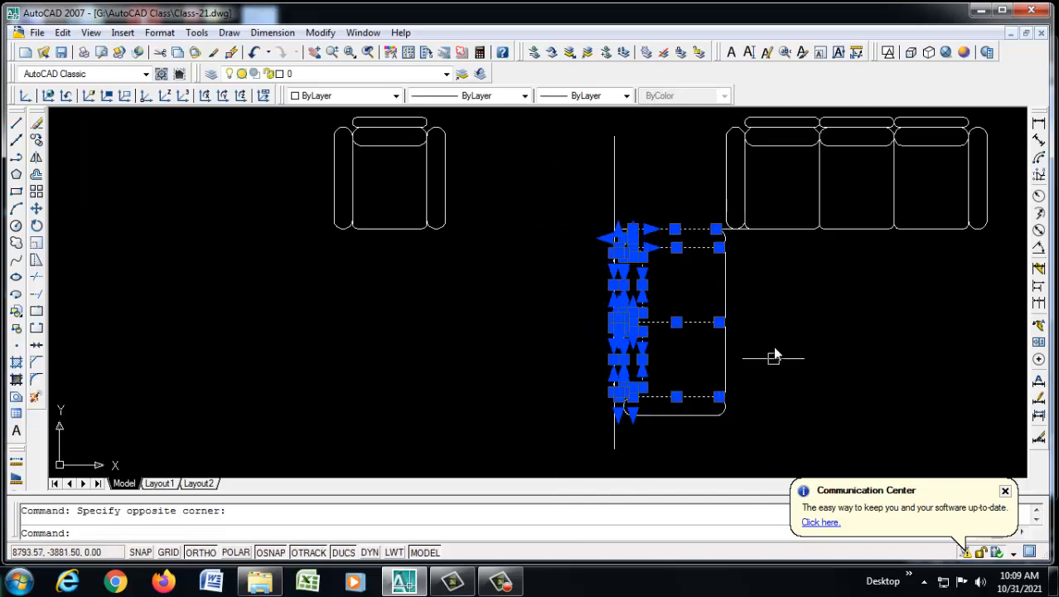
left_click(748, 238)
left_click(654, 439)
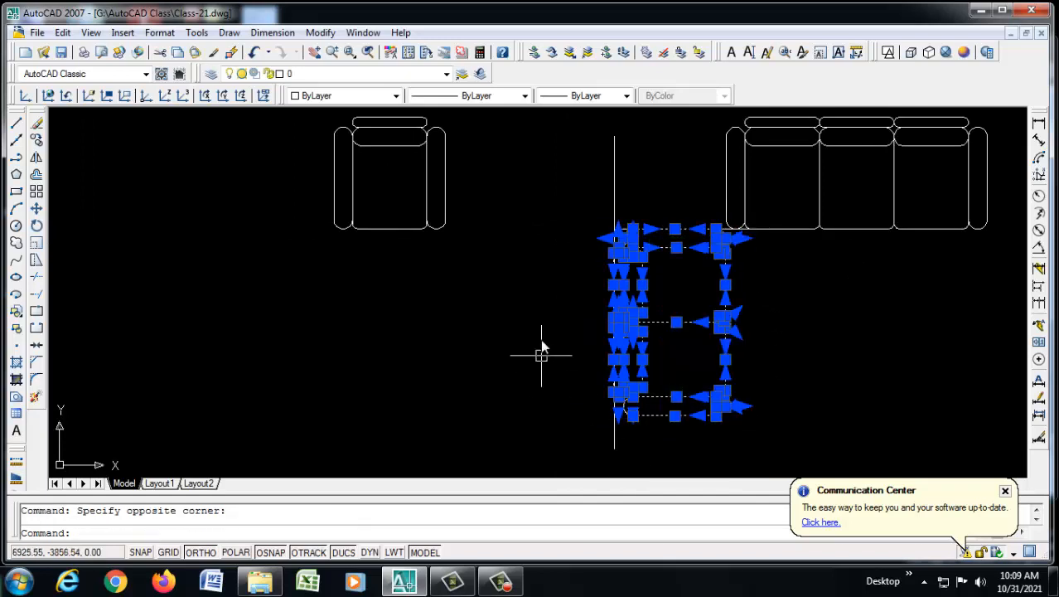
scroll(539, 349, "up", 3)
left_click(560, 338)
scroll(710, 412, "down", 3)
left_click(762, 441)
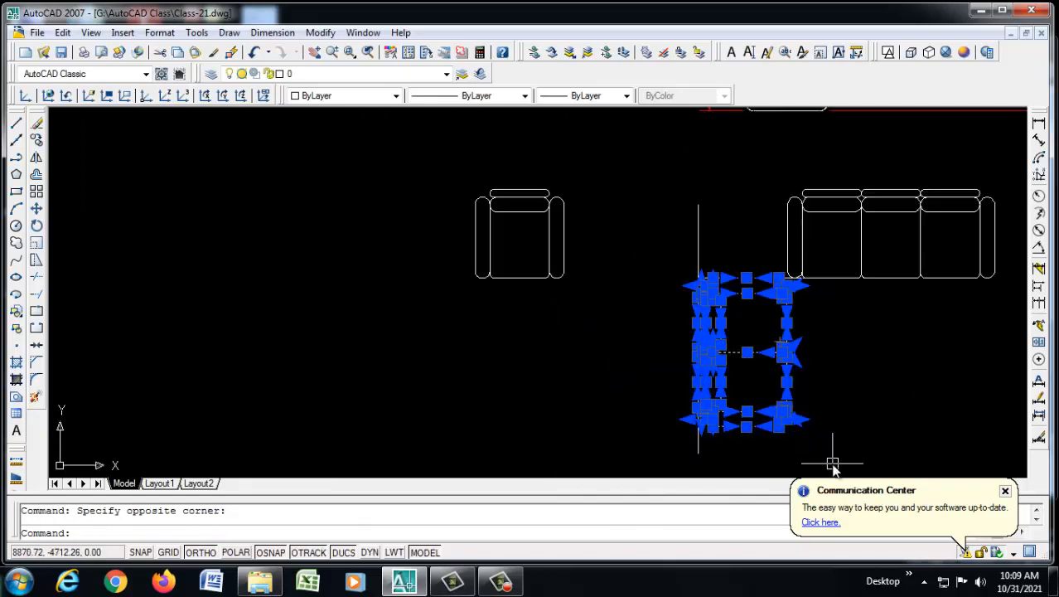
type("m")
key("Return")
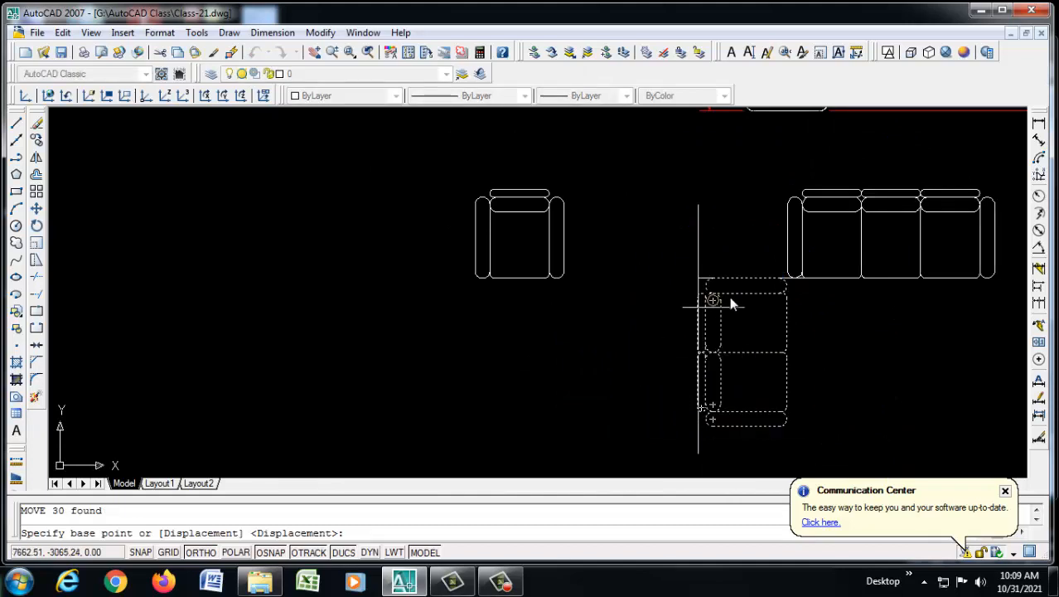
scroll(729, 304, "up", 5)
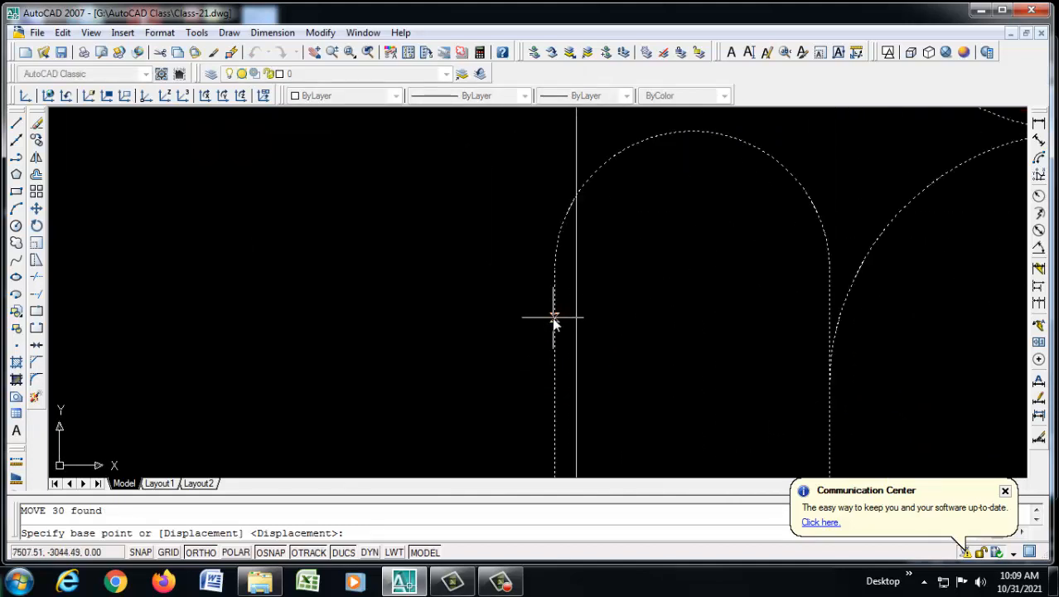
left_click(554, 318)
left_click(575, 322)
scroll(574, 323, "down", 3)
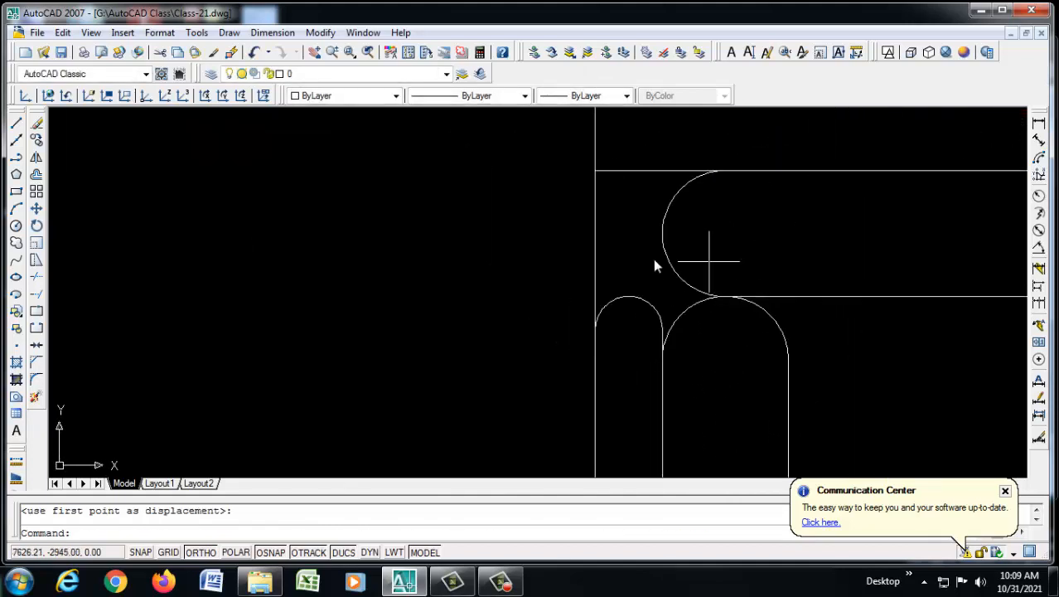
scroll(655, 265, "down", 4)
scroll(524, 231, "up", 4)
left_click(576, 223)
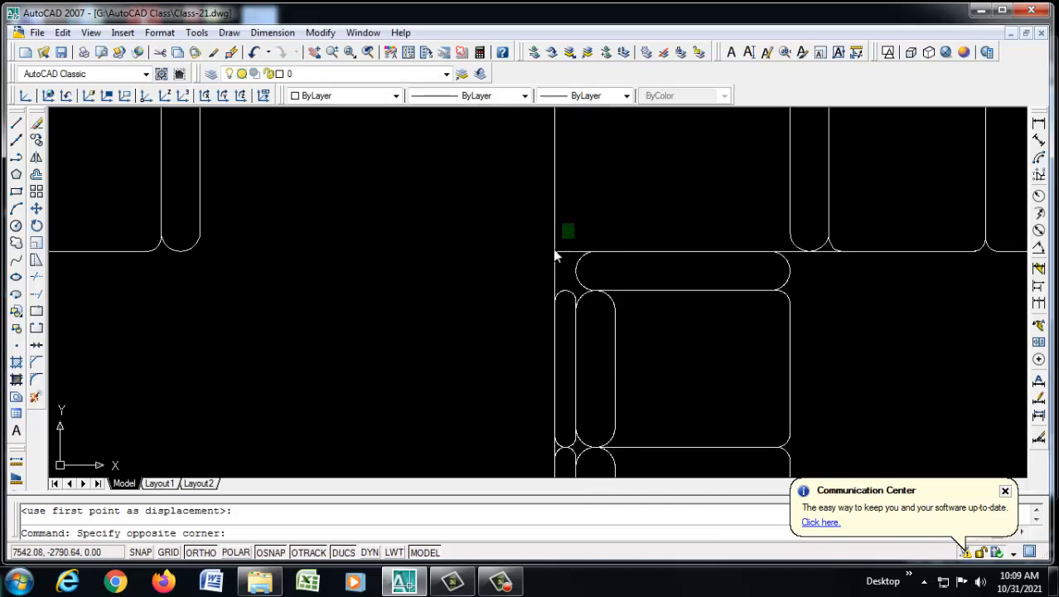
left_click(539, 260)
scroll(638, 267, "down", 4)
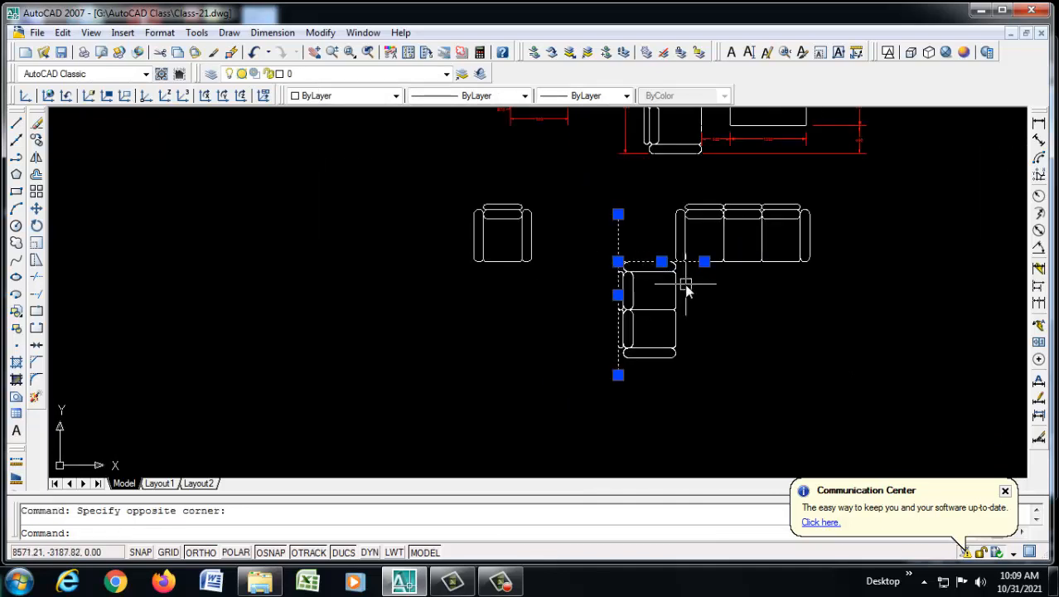
scroll(687, 289, "down", 4)
scroll(672, 215, "up", 5)
key("Escape")
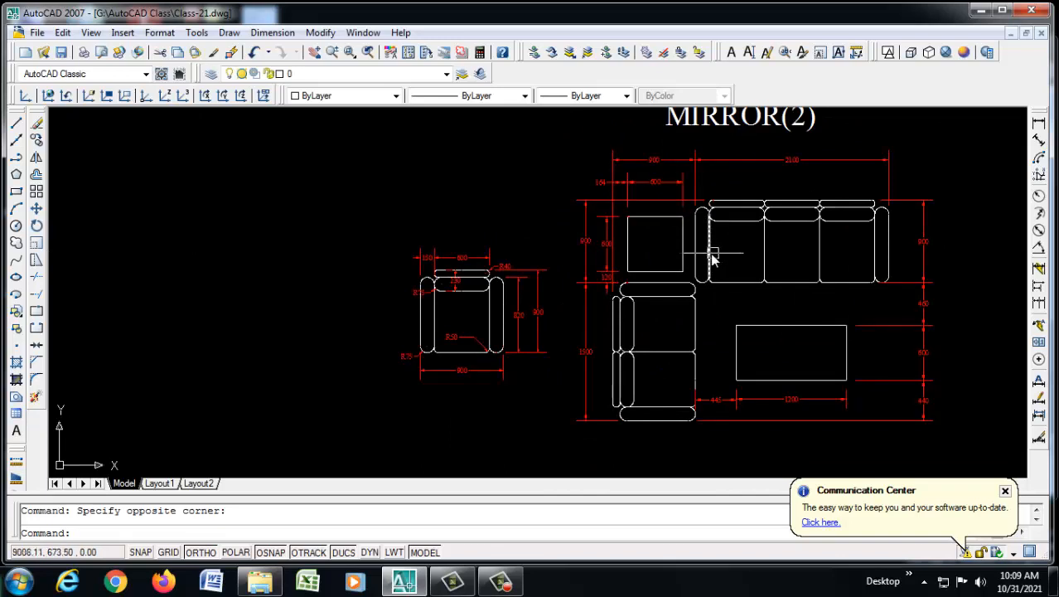
key("Escape")
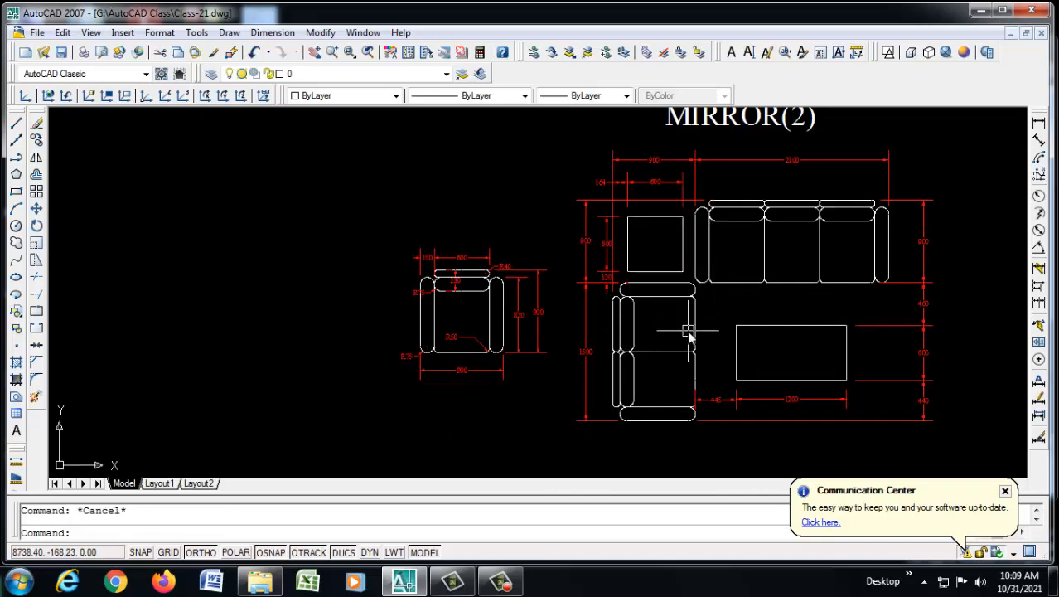
Examine the size and offset dimensions of the square side table in the reference layout against the redrawn sofa corner.
scroll(655, 261, "up", 2)
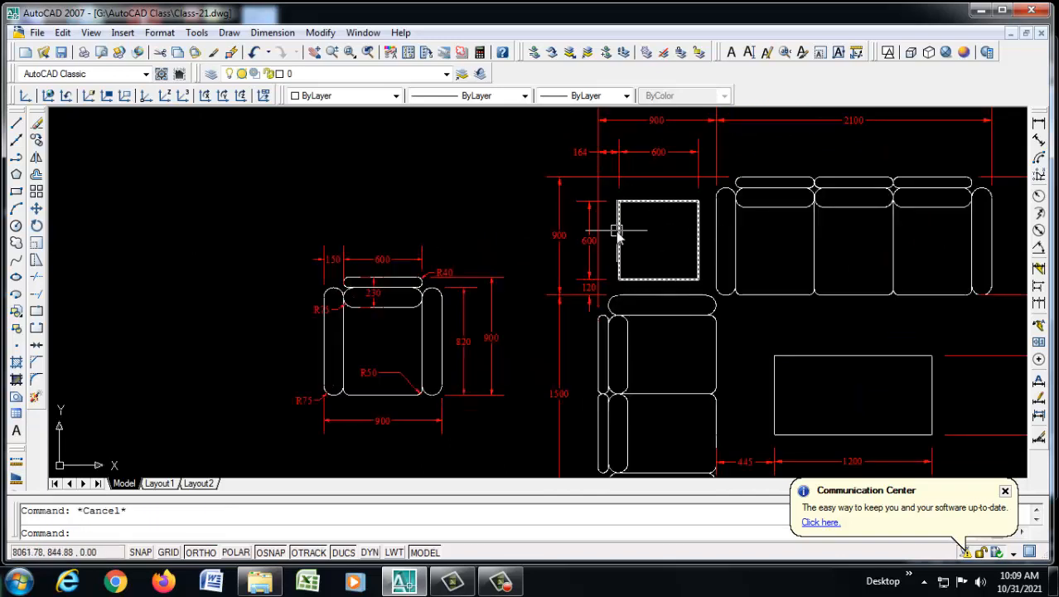
scroll(649, 176, "up", 3)
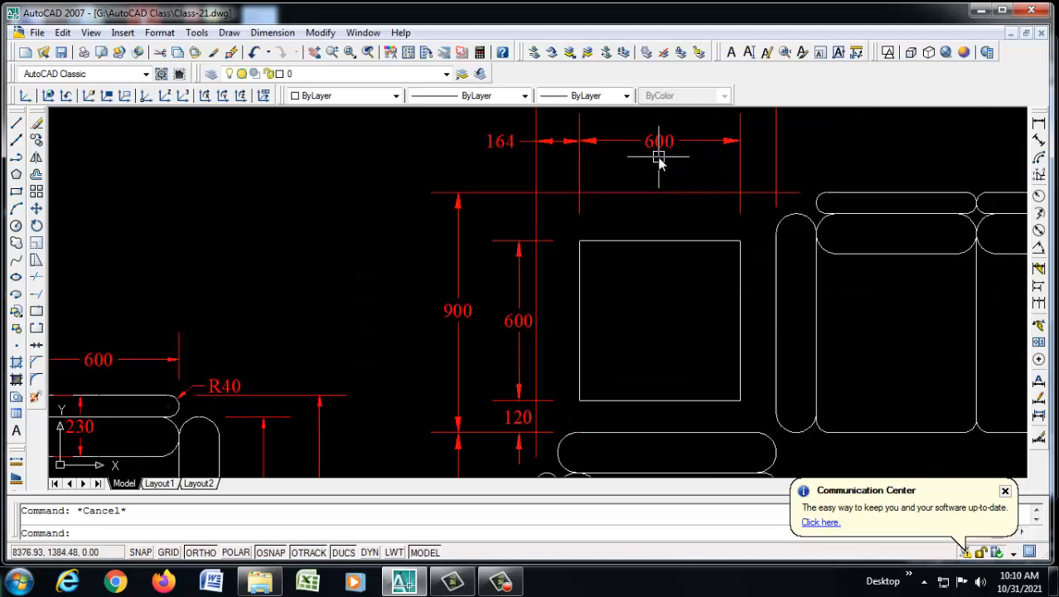
scroll(545, 213, "down", 3)
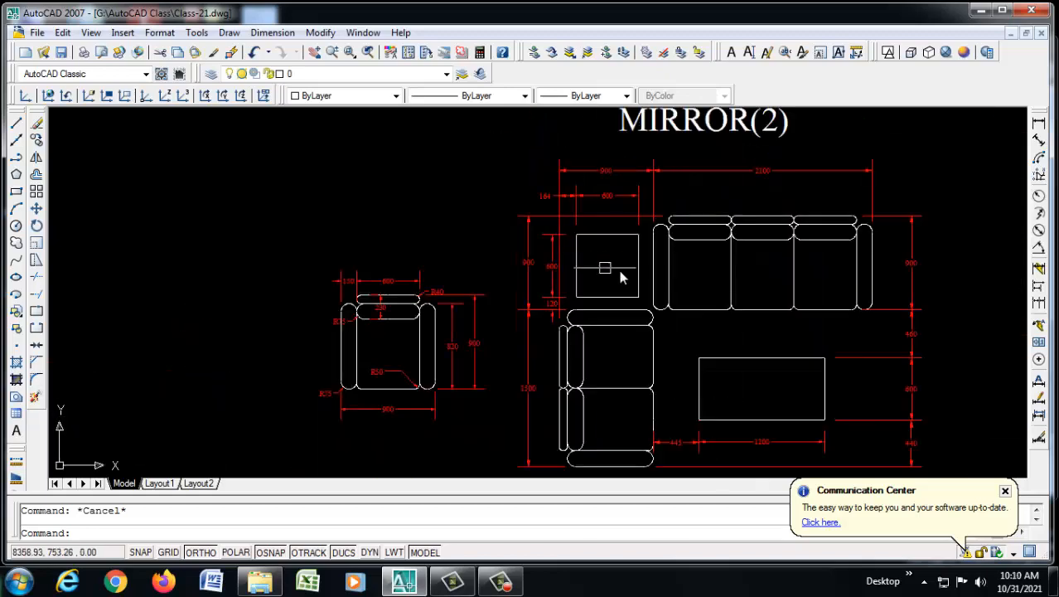
scroll(620, 274, "down", 3)
scroll(584, 402, "up", 3)
scroll(580, 406, "down", 3)
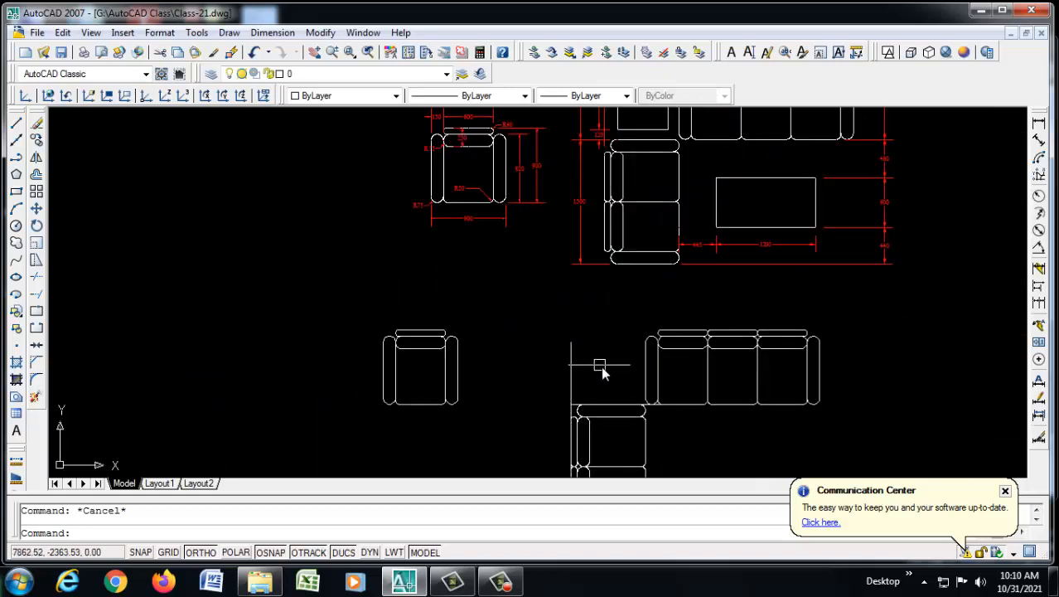
scroll(599, 374, "down", 3)
scroll(630, 199, "up", 5)
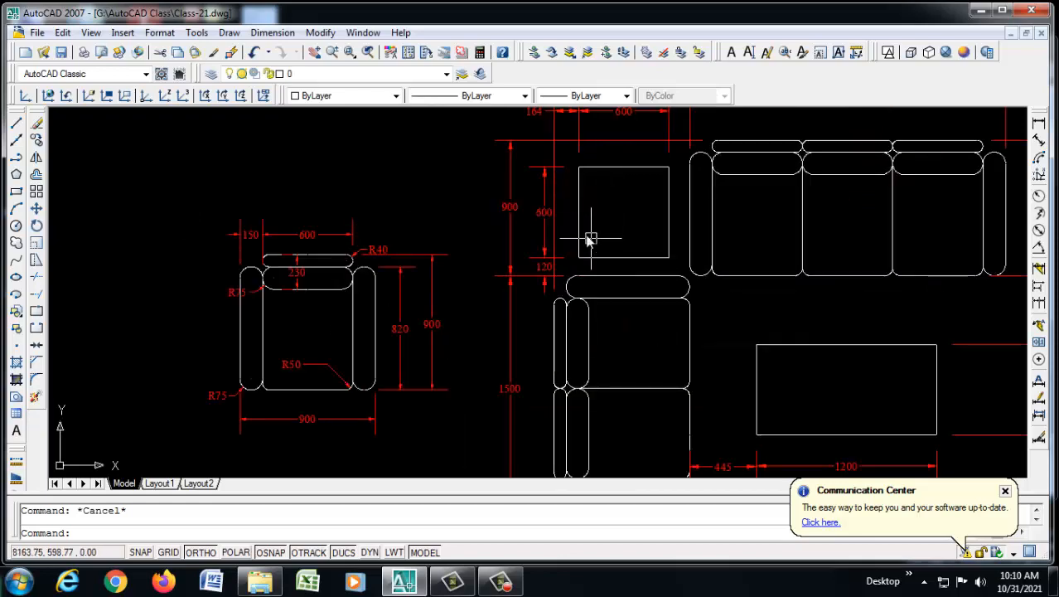
scroll(589, 240, "down", 3)
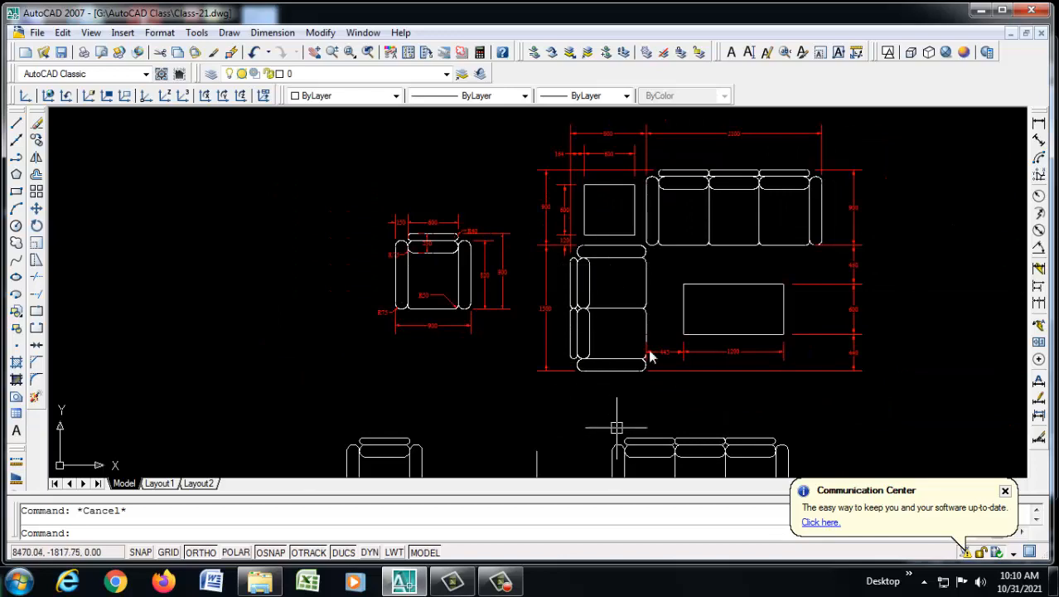
scroll(613, 397, "down", 3)
scroll(615, 359, "up", 3)
scroll(635, 338, "down", 3)
scroll(632, 239, "up", 3)
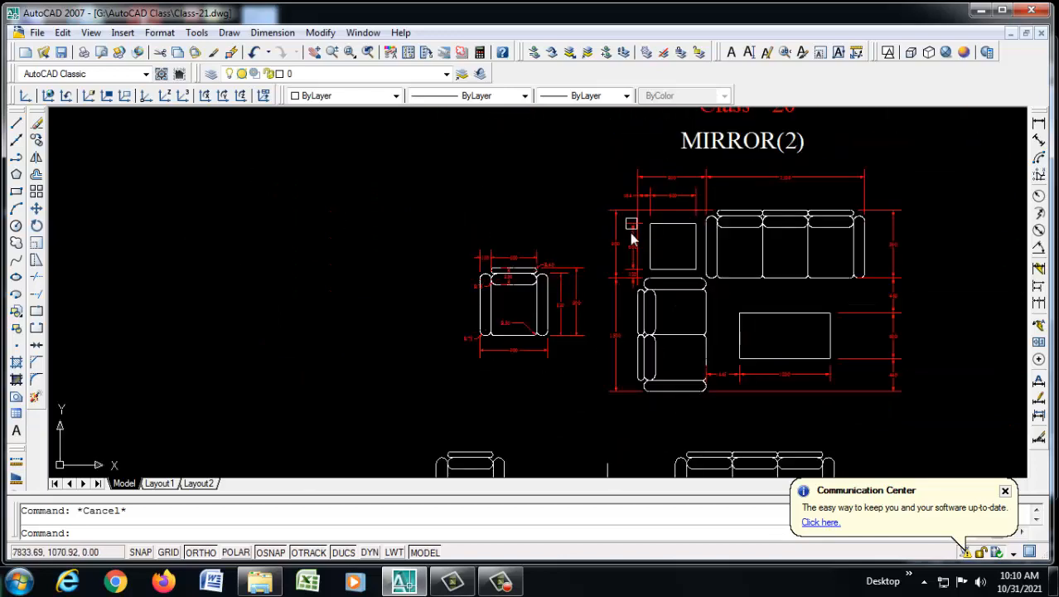
scroll(631, 240, "up", 2)
scroll(634, 402, "down", 4)
scroll(630, 466, "up", 2)
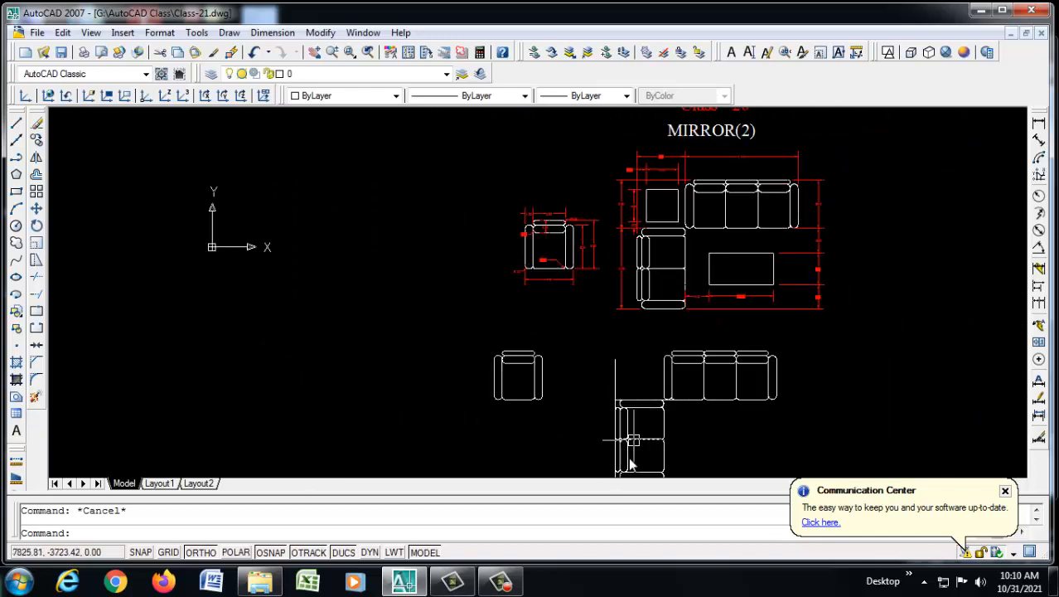
Offset the horizontal construction line above the two-seat sofa upward by 120.
key("Return")
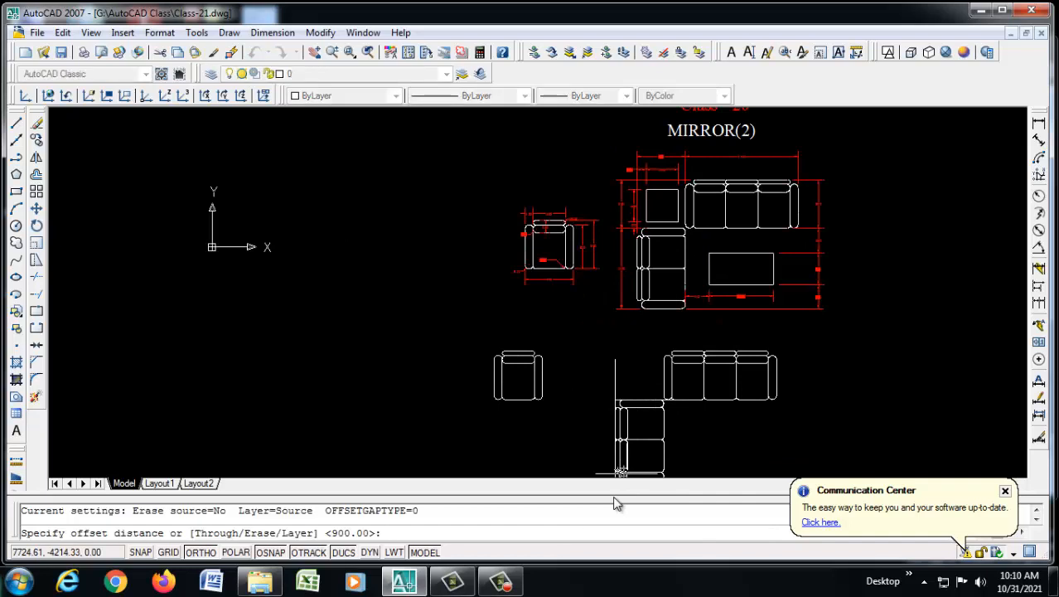
key("Return")
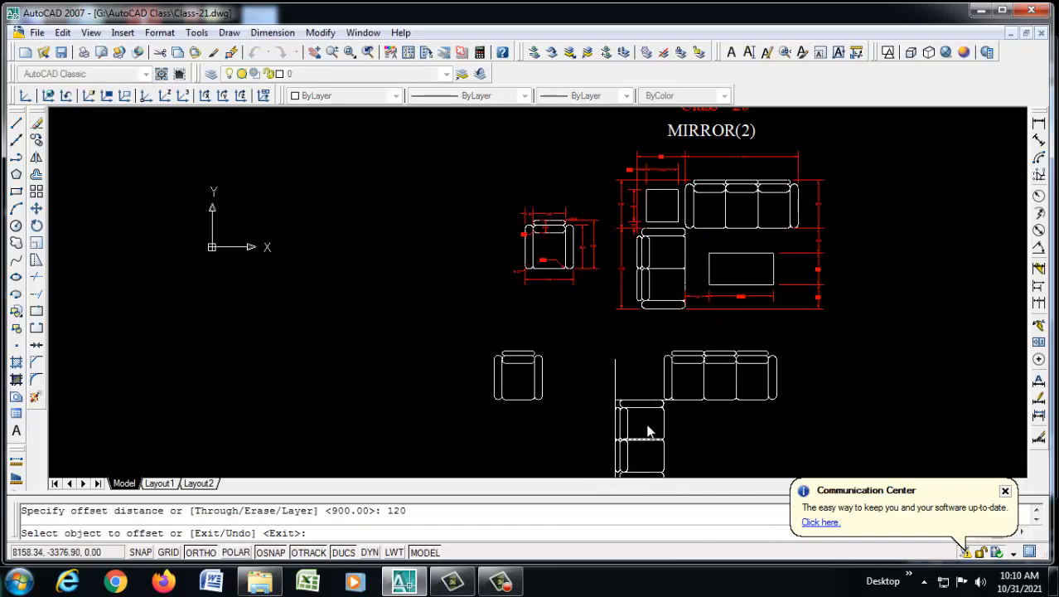
scroll(649, 431, "up", 5)
left_click(560, 355)
scroll(572, 220, "down", 1)
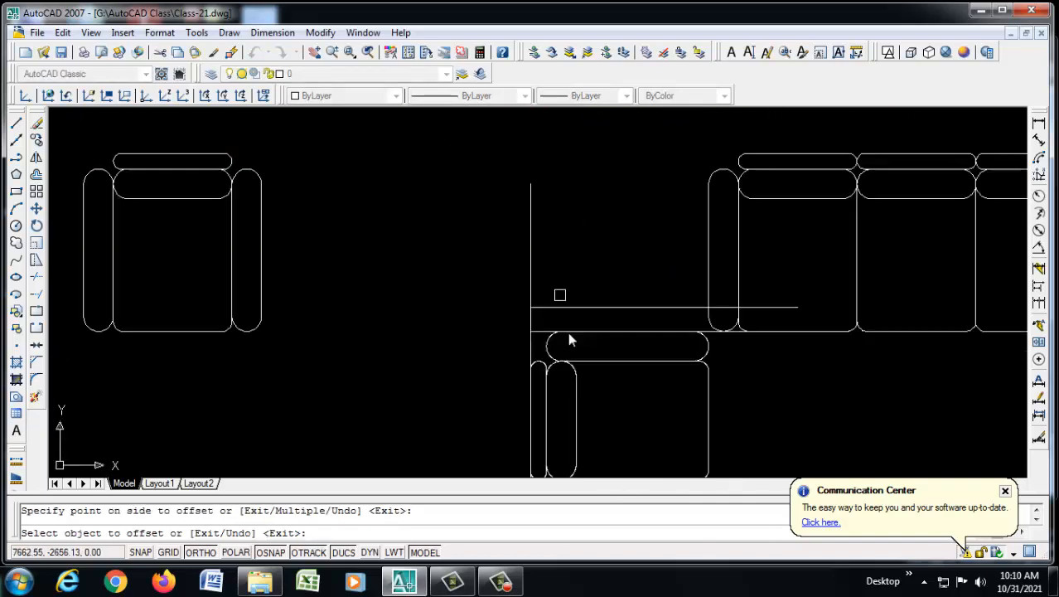
scroll(585, 377, "down", 3)
right_click(600, 286)
left_click(605, 288)
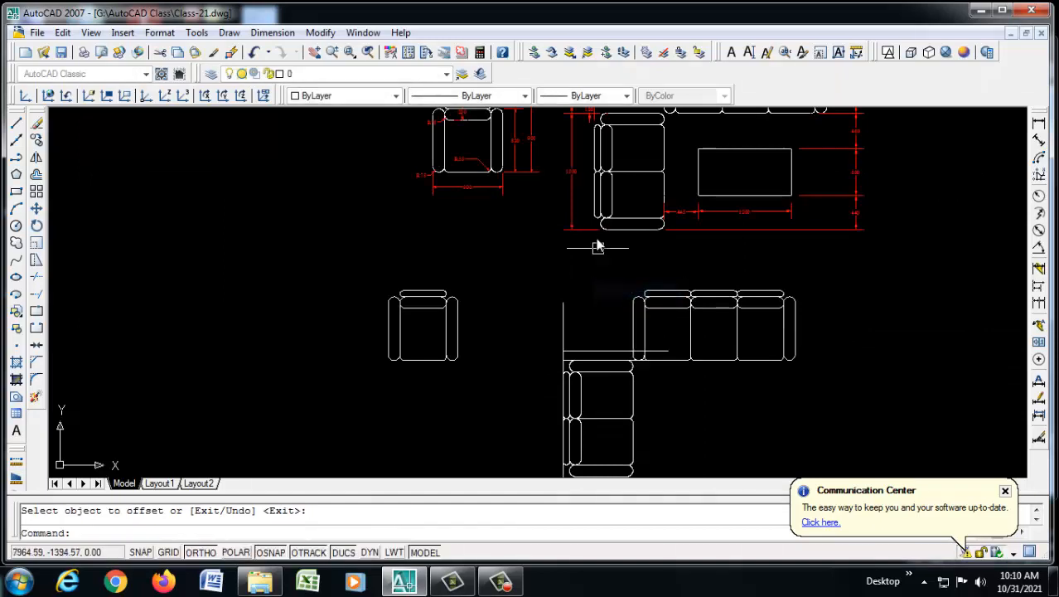
Draw a 600 by 600 square side table from the intersection of the vertical construction line and the upper horizontal offset line.
scroll(599, 290, "down", 3)
scroll(619, 184, "up", 5)
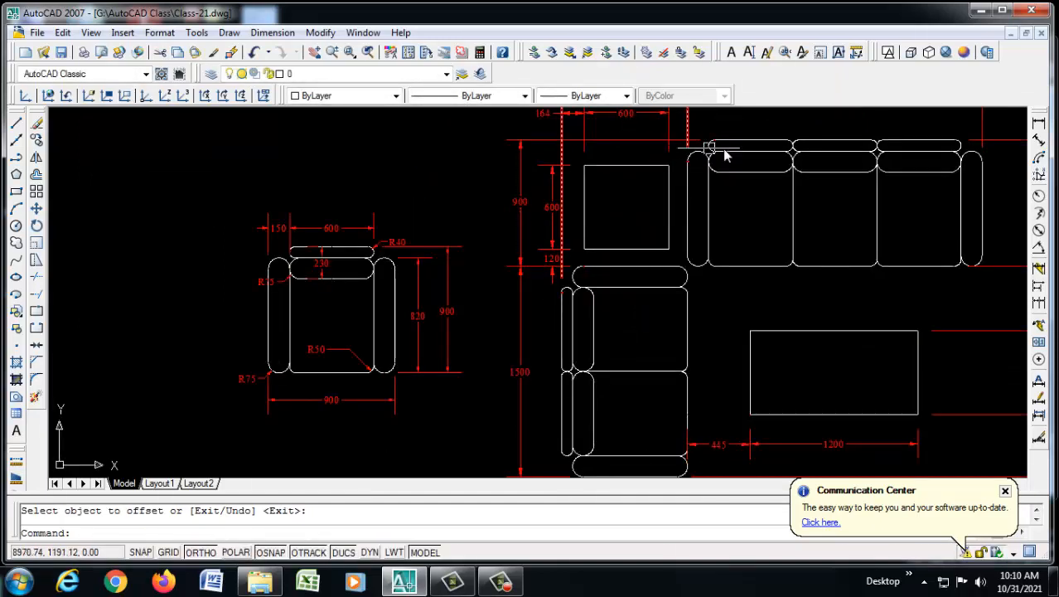
scroll(585, 174, "down", 4)
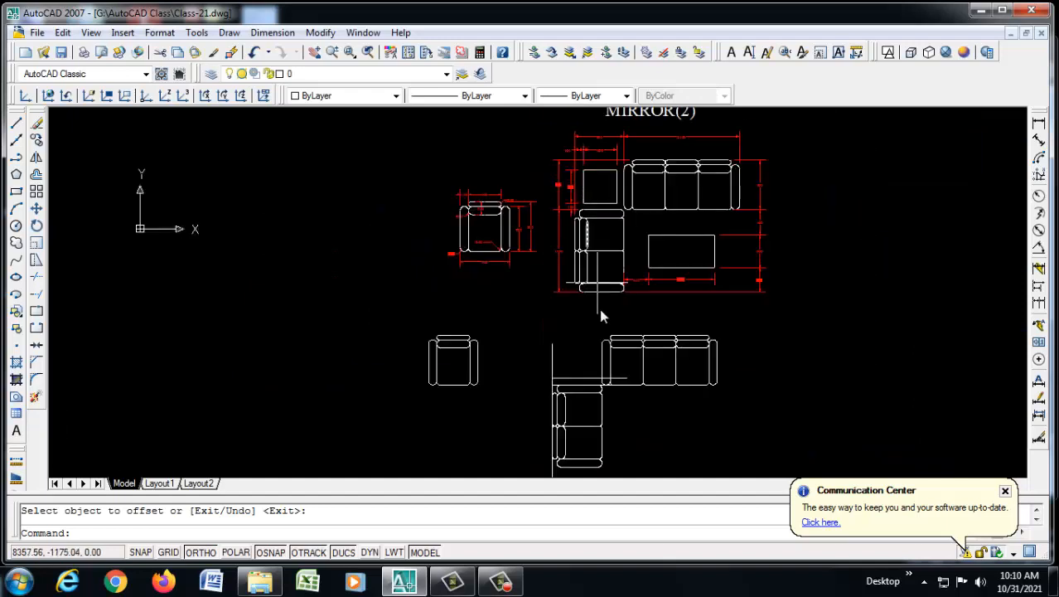
scroll(572, 386, "up", 5)
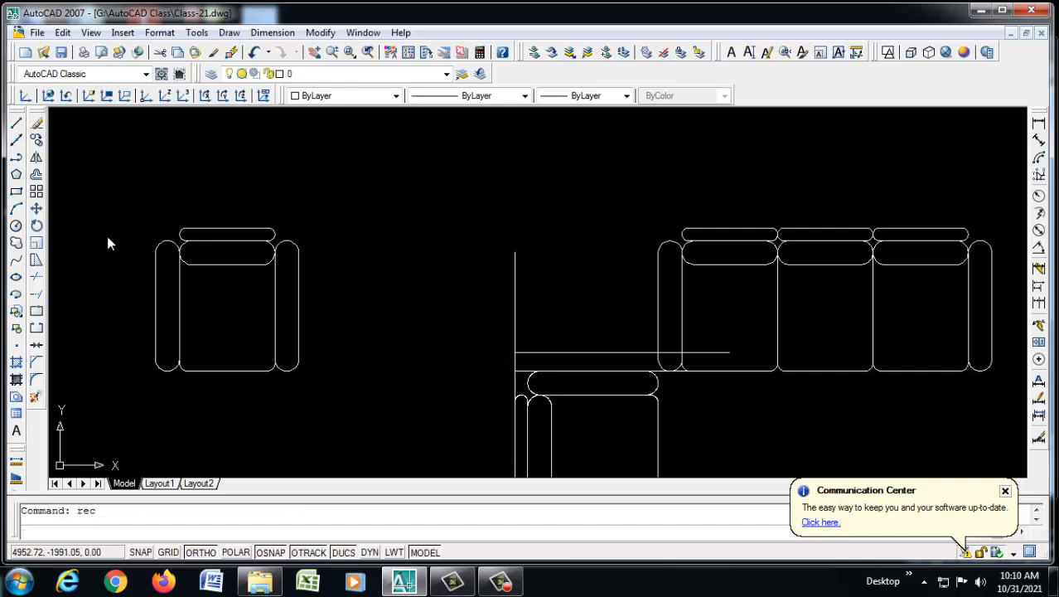
key("Return")
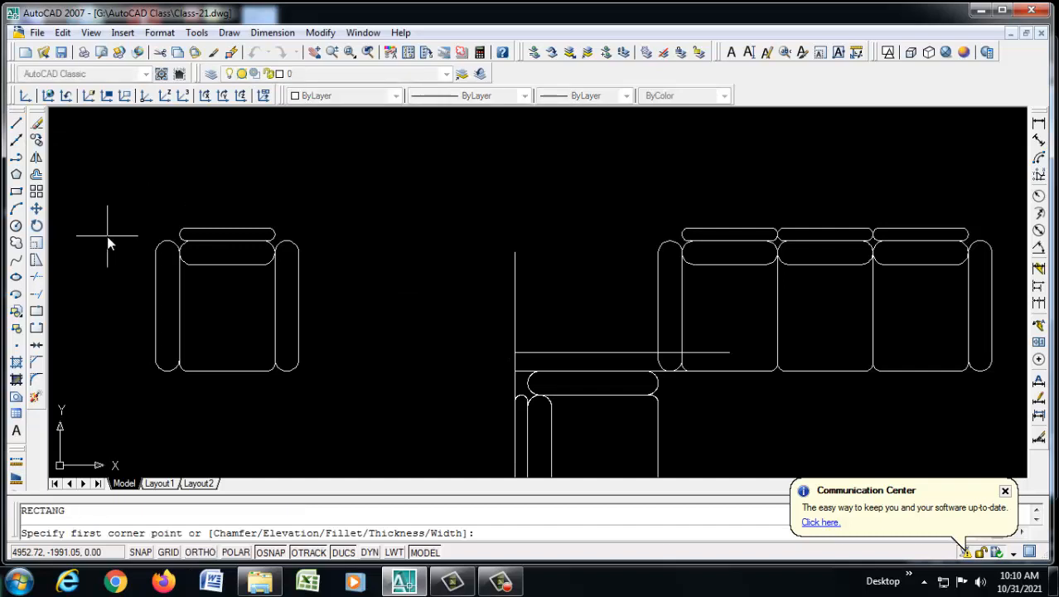
left_click(514, 353)
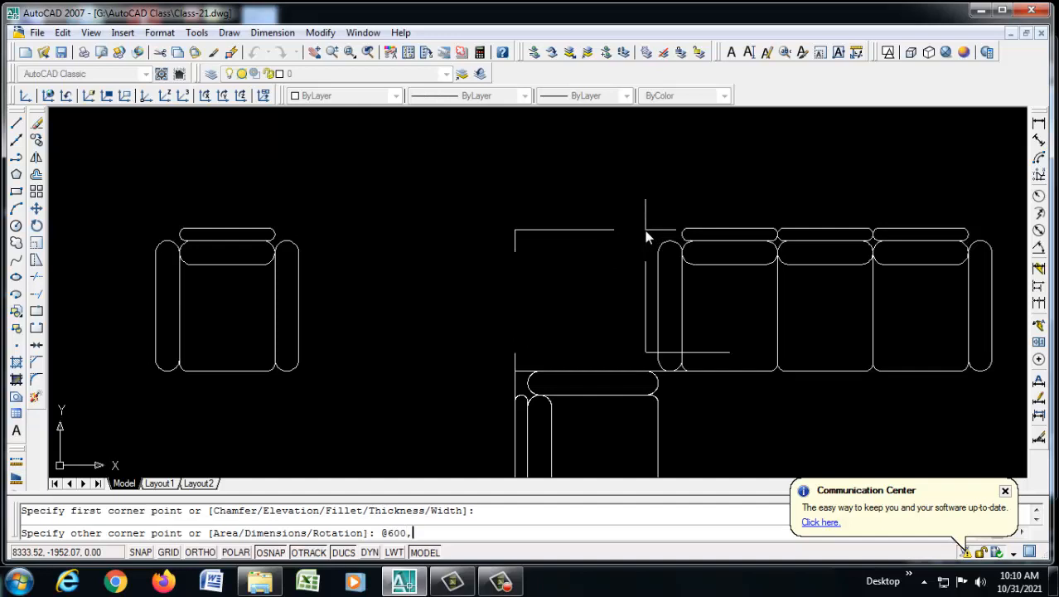
type("@600,600")
key("Return")
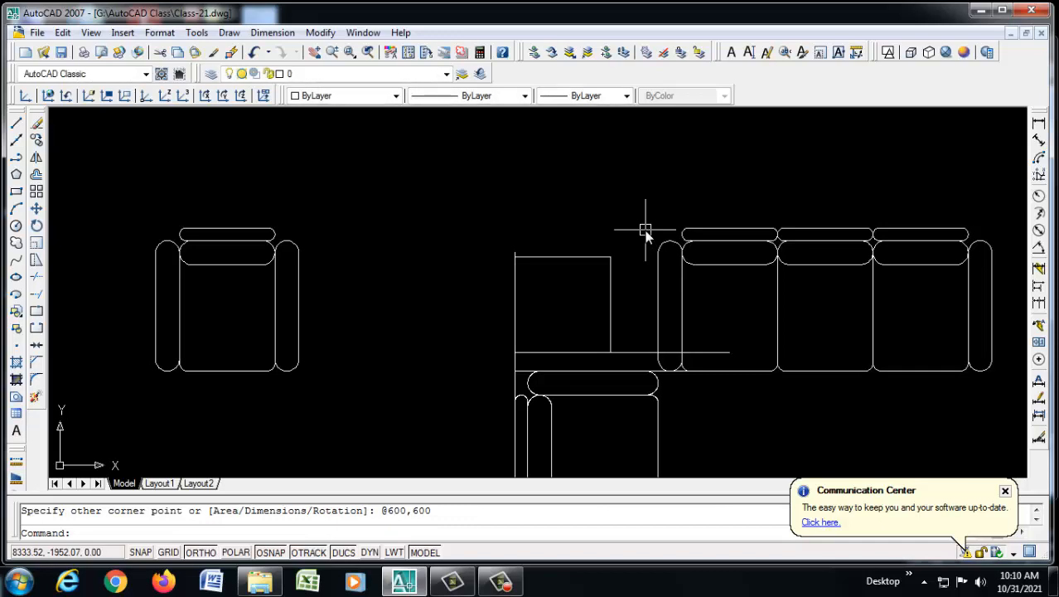
Examine the reference side table's horizontal offset from the outer edge of the two-seat sofa.
scroll(626, 418, "down", 3)
scroll(641, 171, "up", 5)
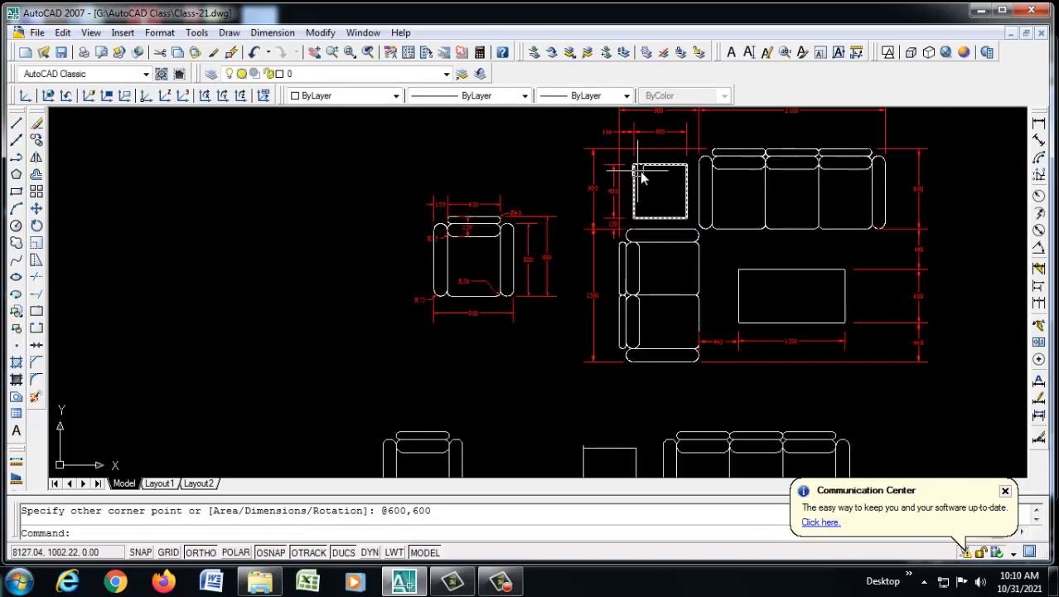
scroll(613, 170, "down", 2)
scroll(613, 158, "up", 3)
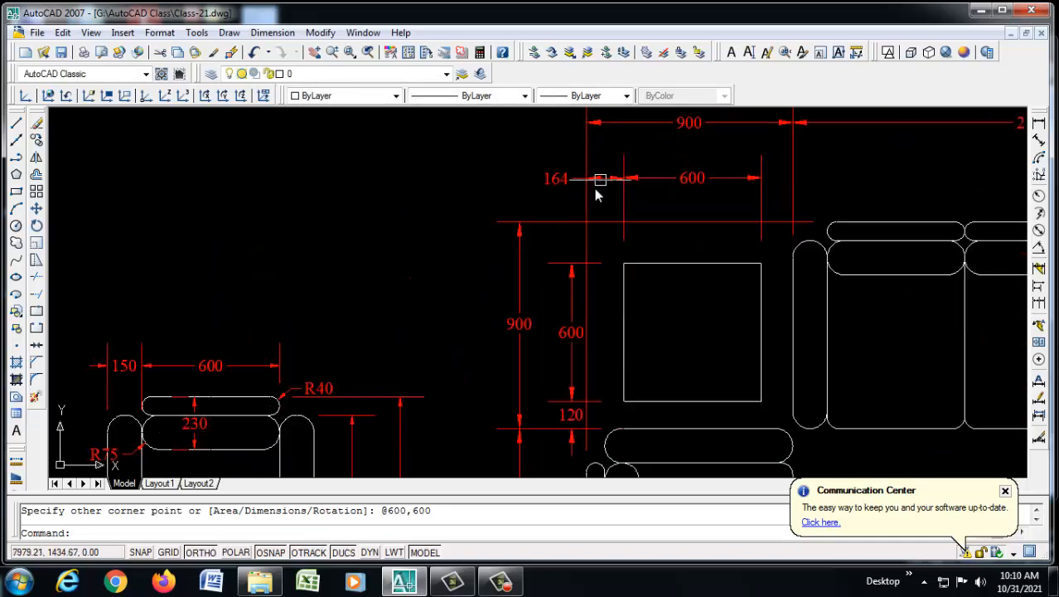
scroll(655, 166, "down", 6)
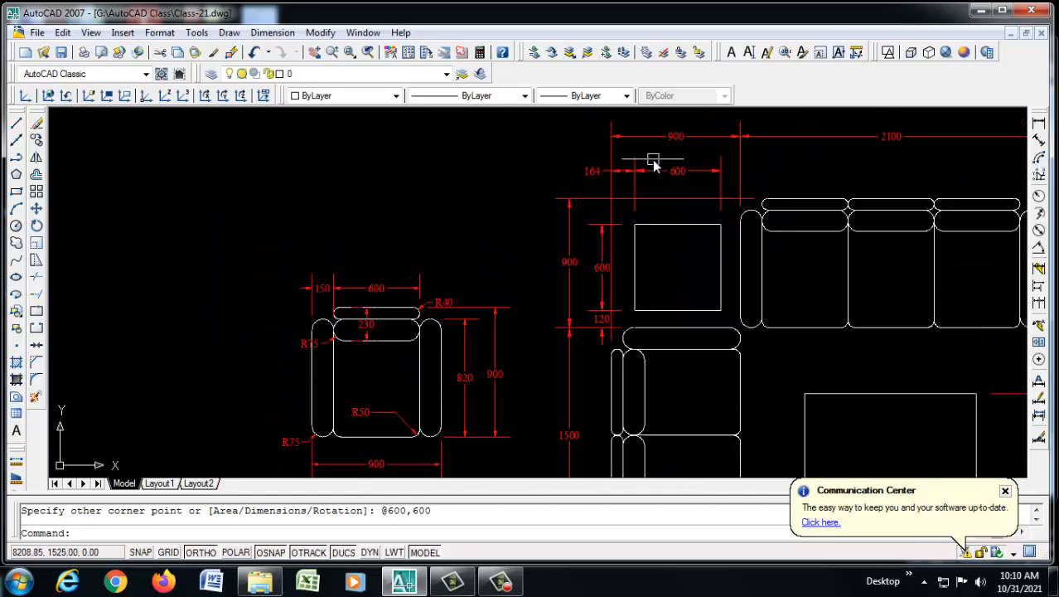
scroll(665, 263, "down", 2)
scroll(660, 385, "up", 2)
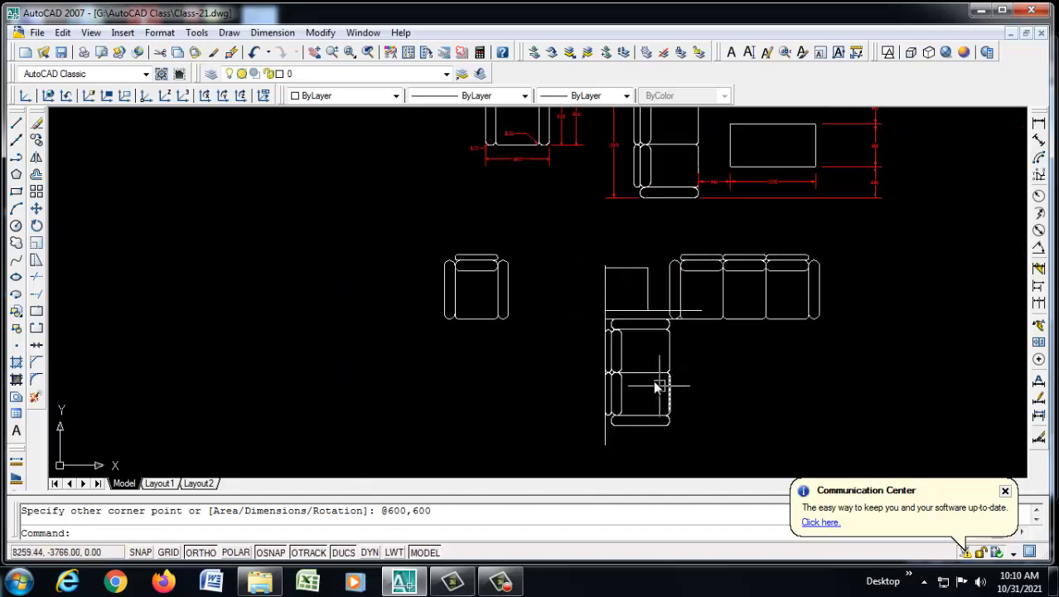
Move the square side table 164 horizontally to the right from the vertical construction line.
scroll(602, 378, "up", 5)
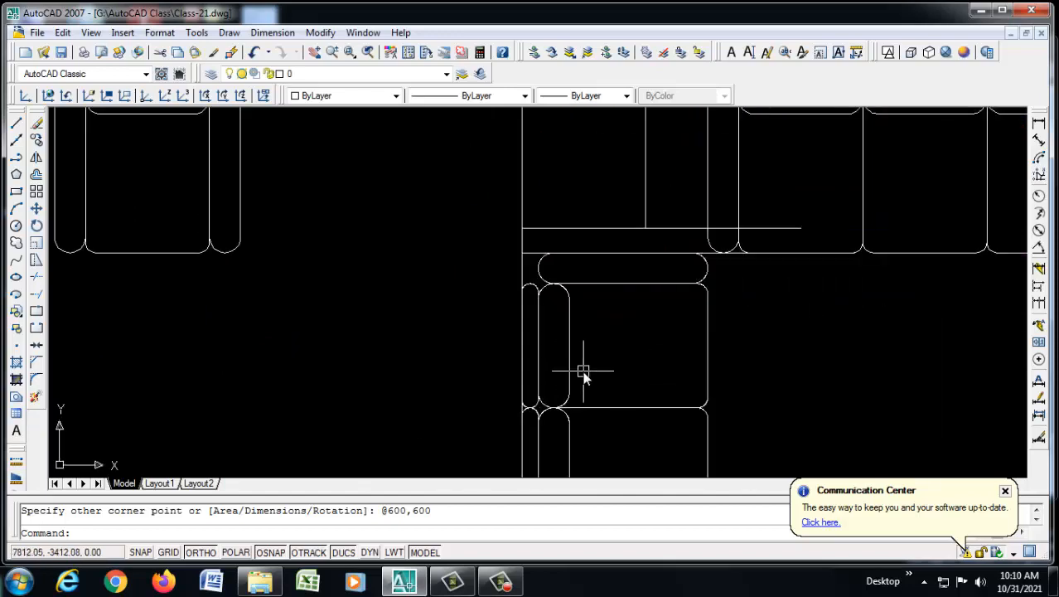
key("Return")
scroll(602, 400, "down", 2)
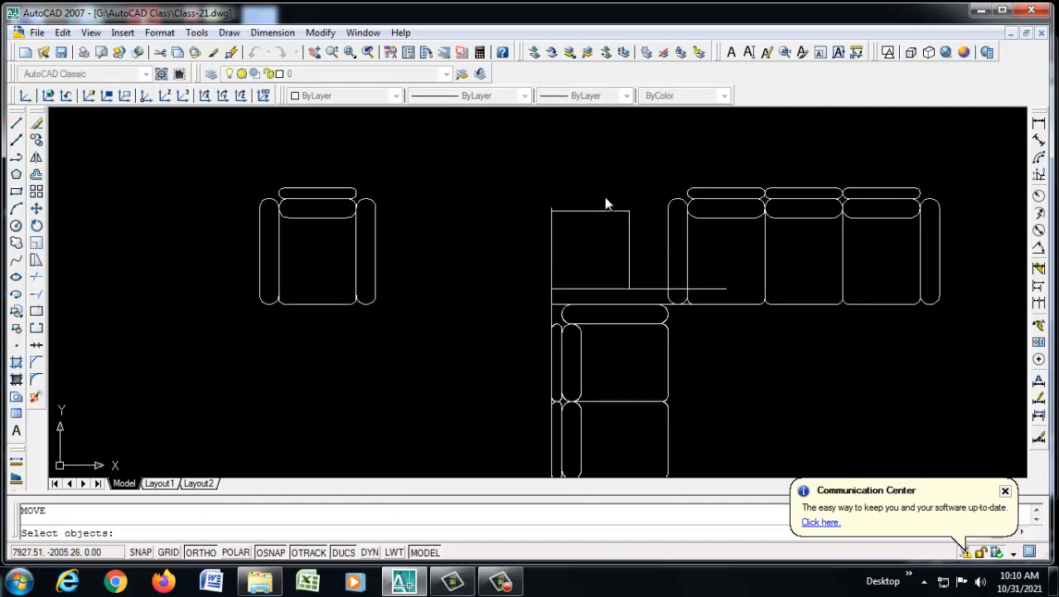
left_click(605, 210)
key("Return")
scroll(548, 209, "up", 3)
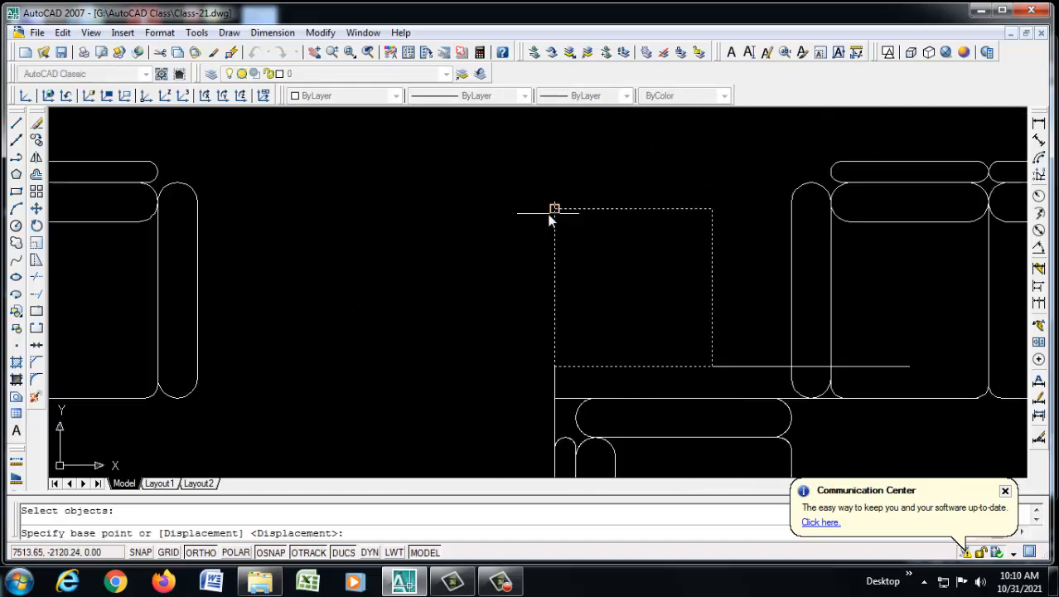
left_click(555, 209)
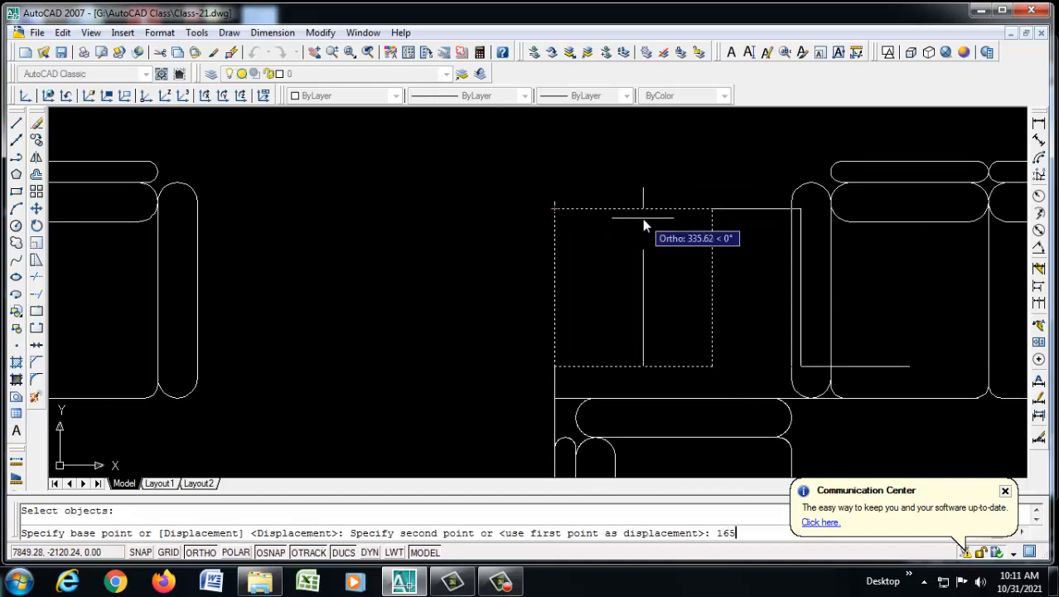
type("164")
key("Return")
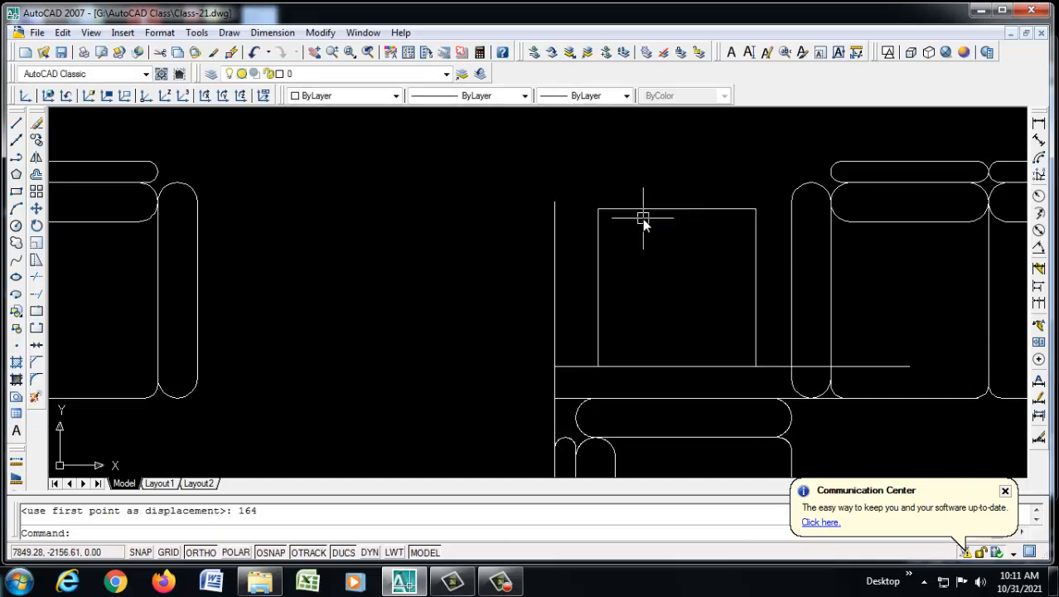
Erase the vertical construction line and both horizontal construction lines around the side table.
scroll(647, 349, "down", 2)
scroll(648, 349, "up", 3)
left_click(608, 278)
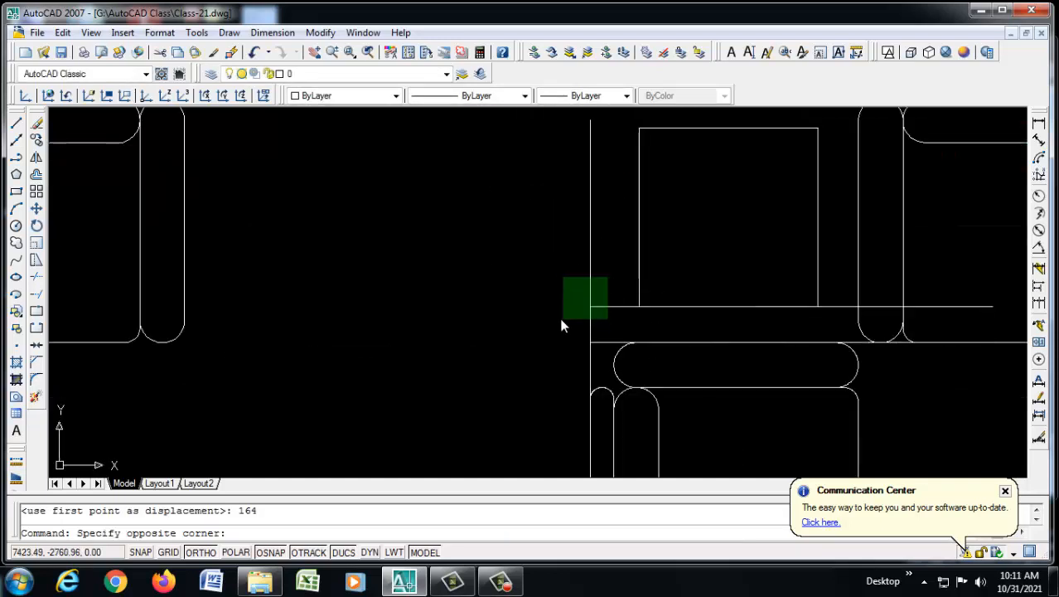
left_click(563, 320)
scroll(510, 323, "down", 3)
key("Delete")
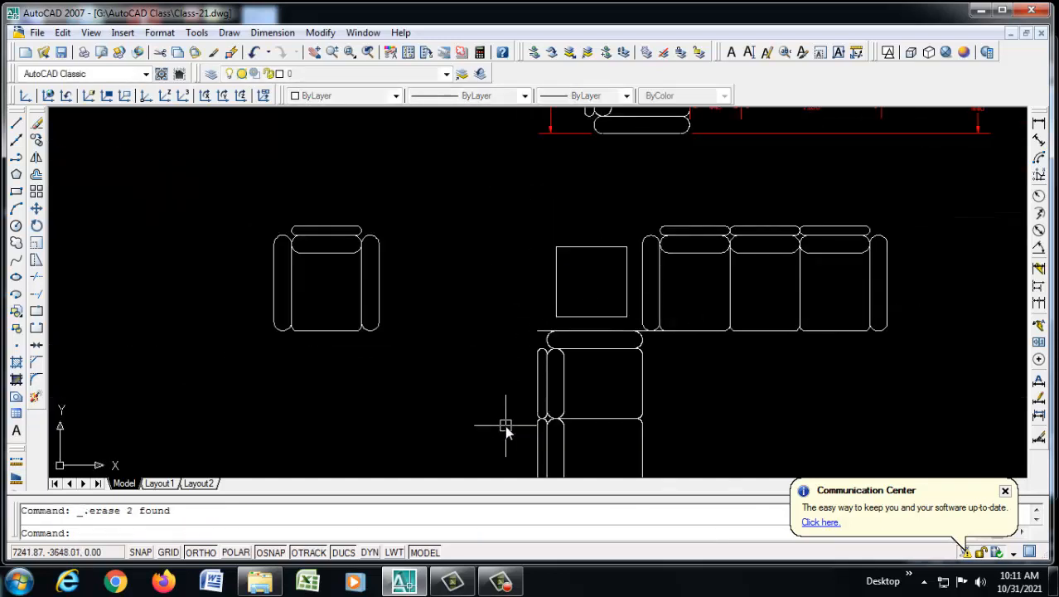
scroll(537, 325, "up", 2)
left_click(537, 322)
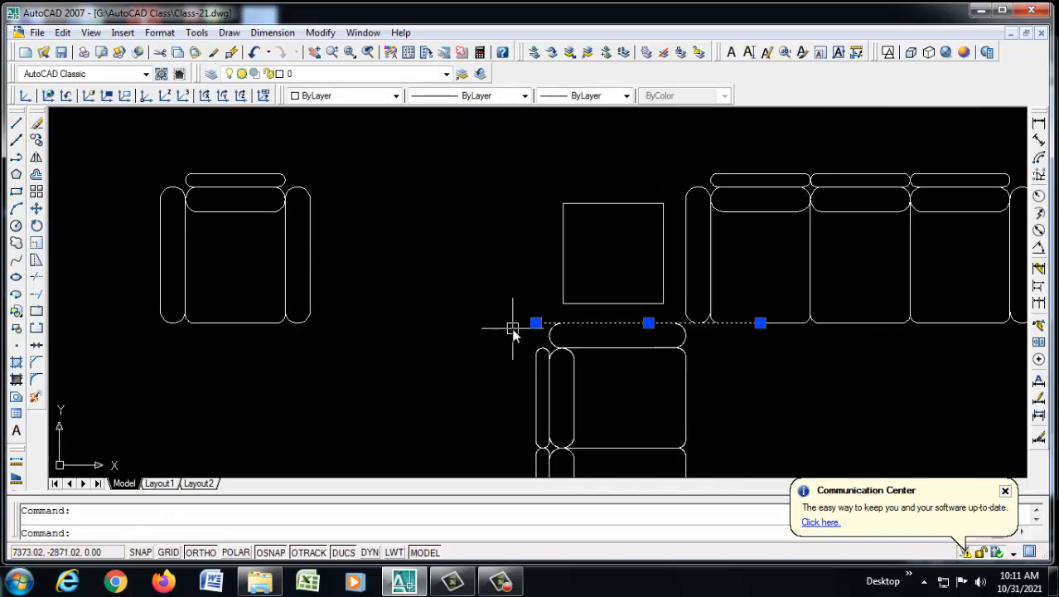
key("Delete")
Examine the coffee table's size and its offset dimensions from the sofas in the reference layout.
scroll(688, 116, "down", 3)
scroll(693, 213, "down", 4)
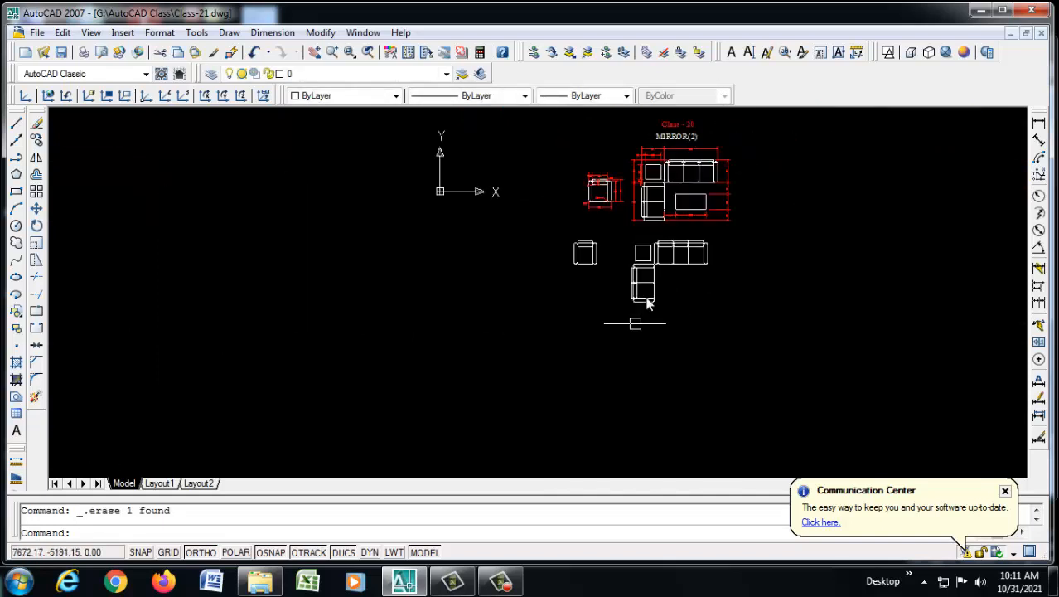
scroll(701, 216, "up", 2)
scroll(703, 227, "up", 3)
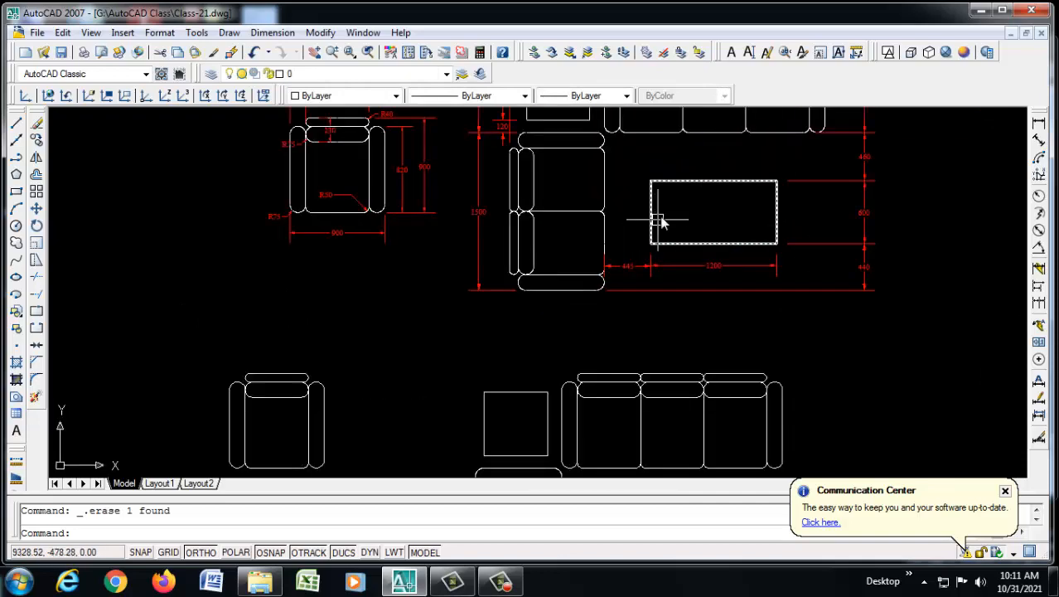
scroll(709, 241, "up", 2)
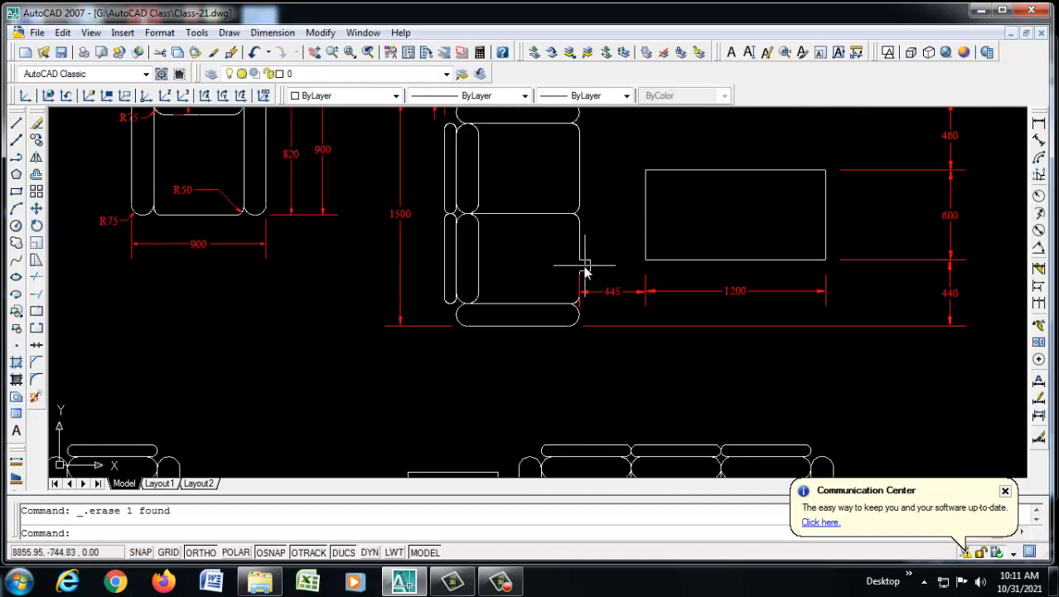
scroll(650, 298, "up", 3)
scroll(638, 315, "down", 5)
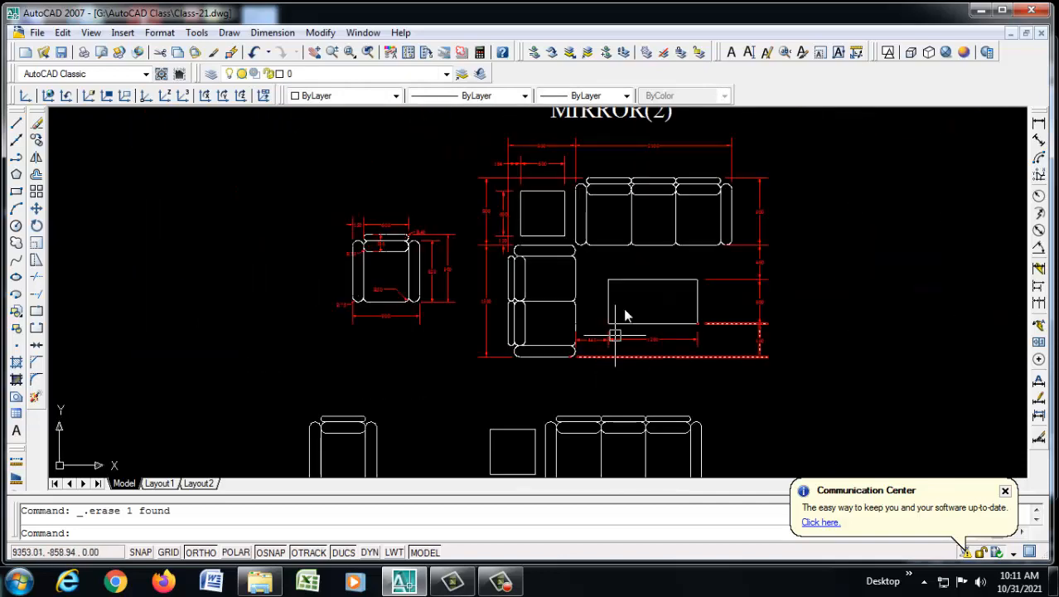
scroll(663, 249, "up", 5)
scroll(682, 265, "down", 5)
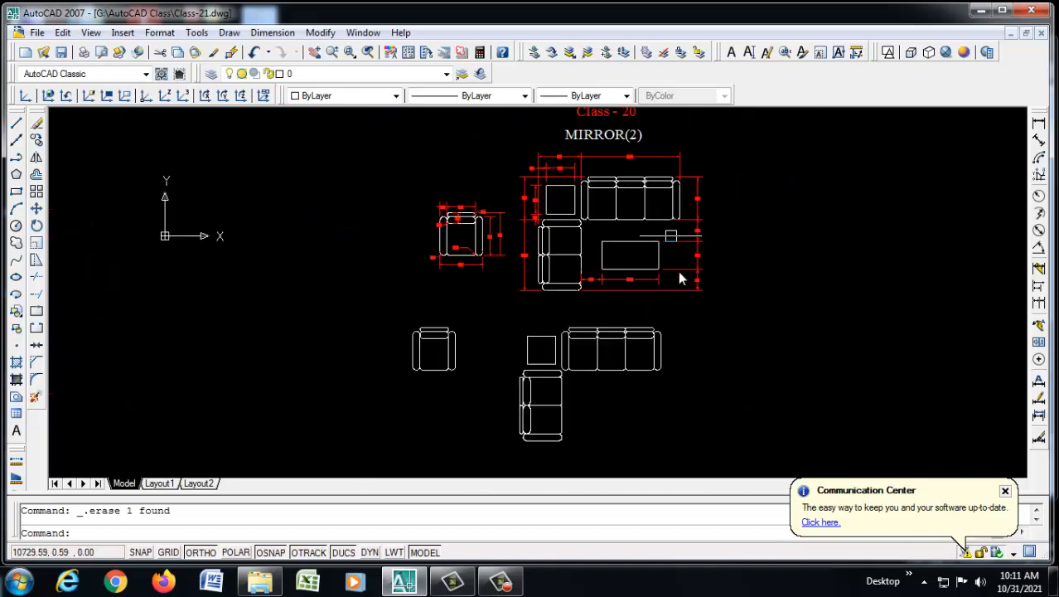
scroll(581, 426, "up", 4)
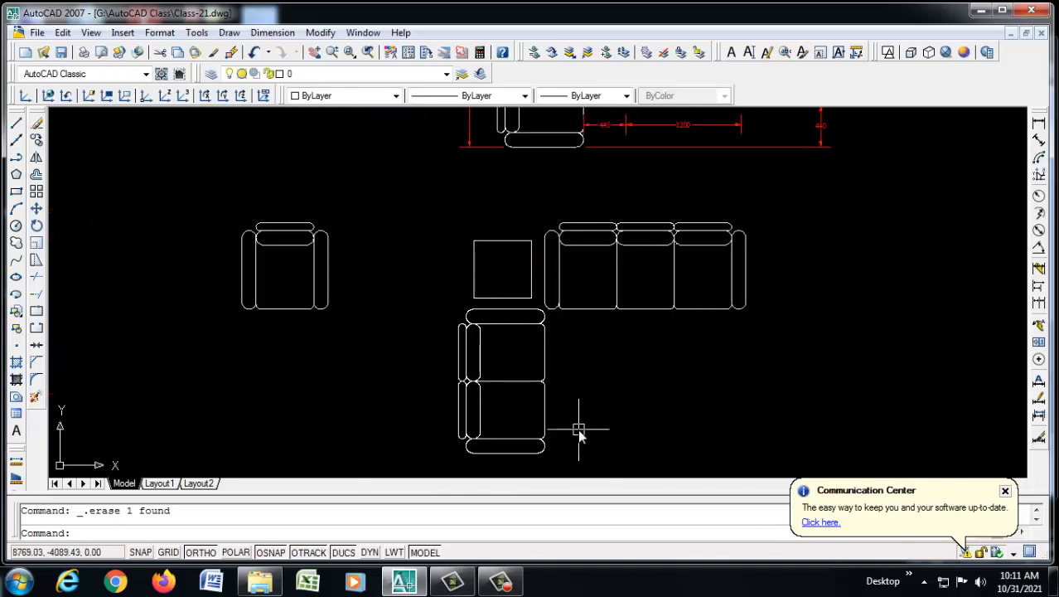
Offset the front edge of the two-seat sofa's lower seat outward to the right by 445.
key("Return")
type("445")
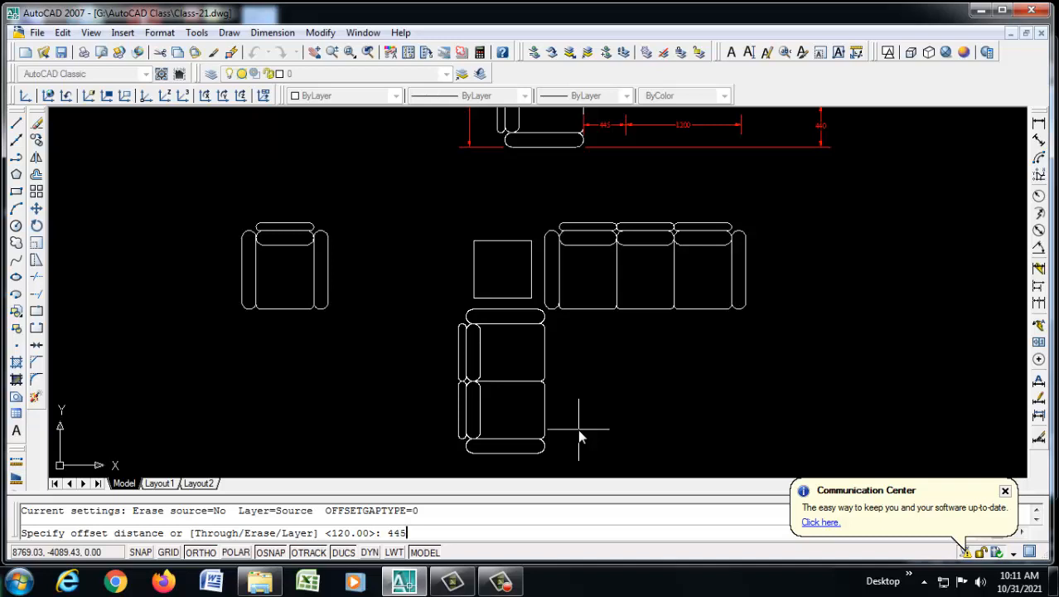
key("Return")
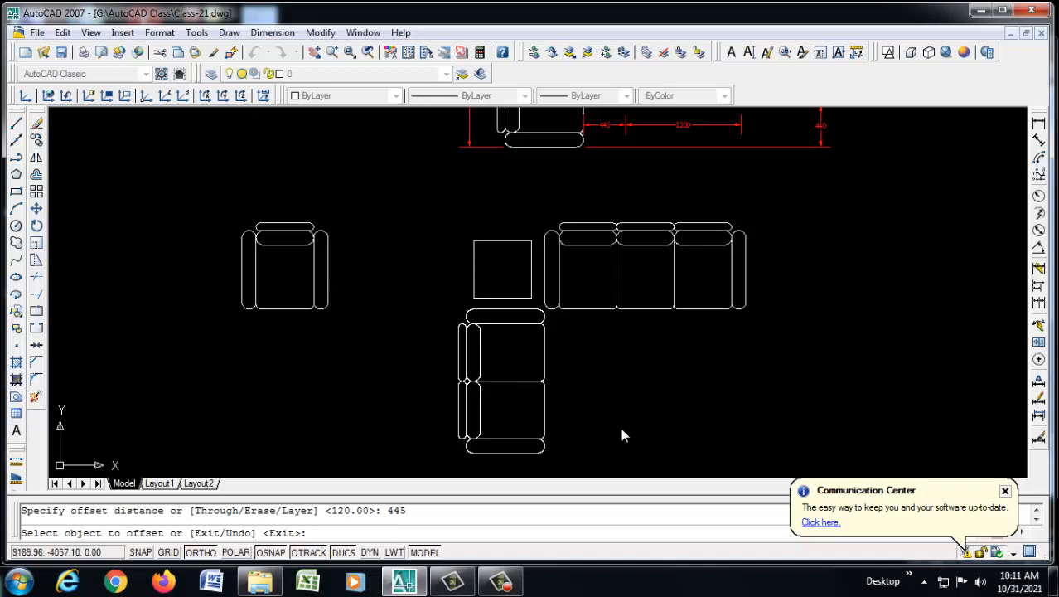
left_click(547, 412)
left_click(585, 407)
right_click(587, 405)
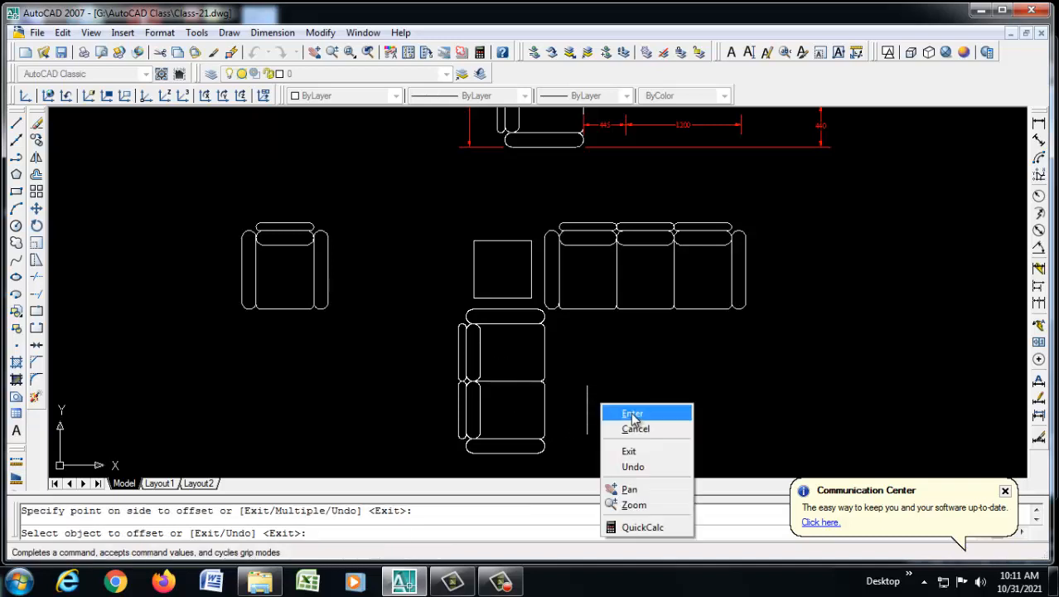
left_click(628, 410)
Offset the front edge of the three-seat sofa's leftmost seat downward by 460.
key("Return")
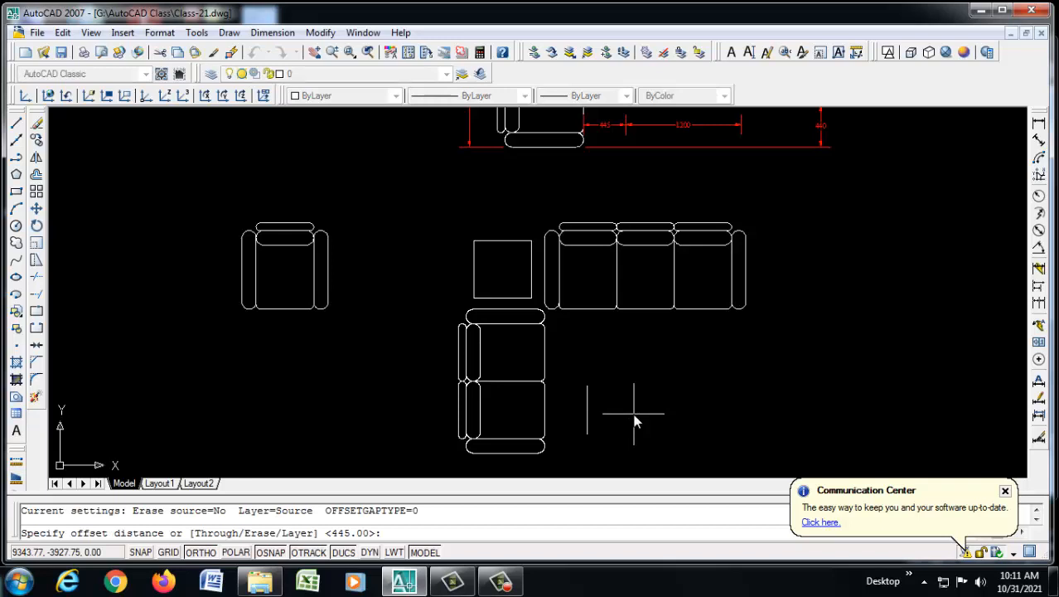
type("460")
key("Return")
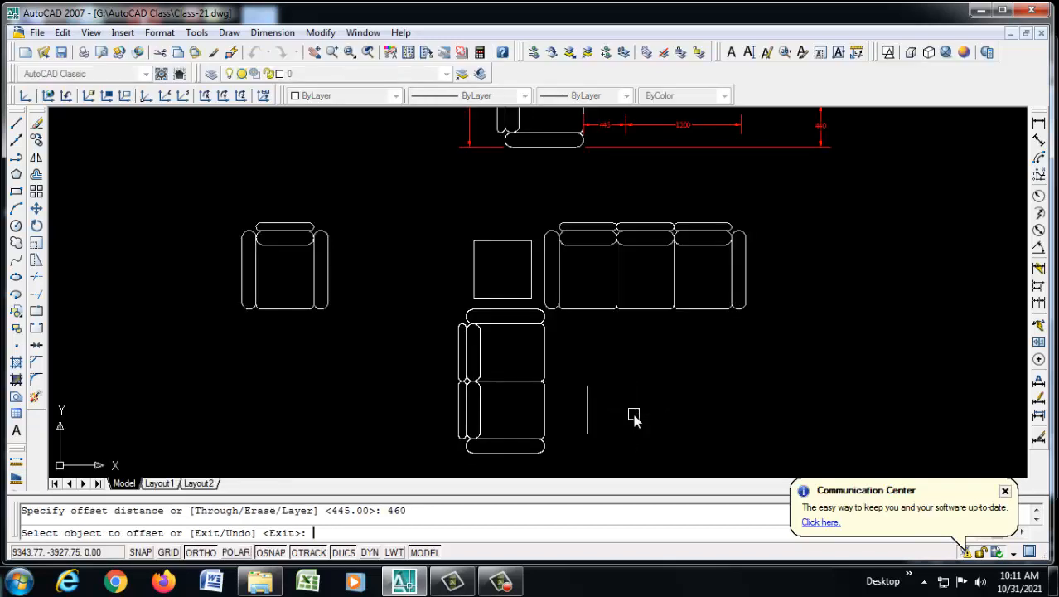
left_click(602, 313)
left_click(641, 379)
right_click(649, 379)
left_click(681, 388)
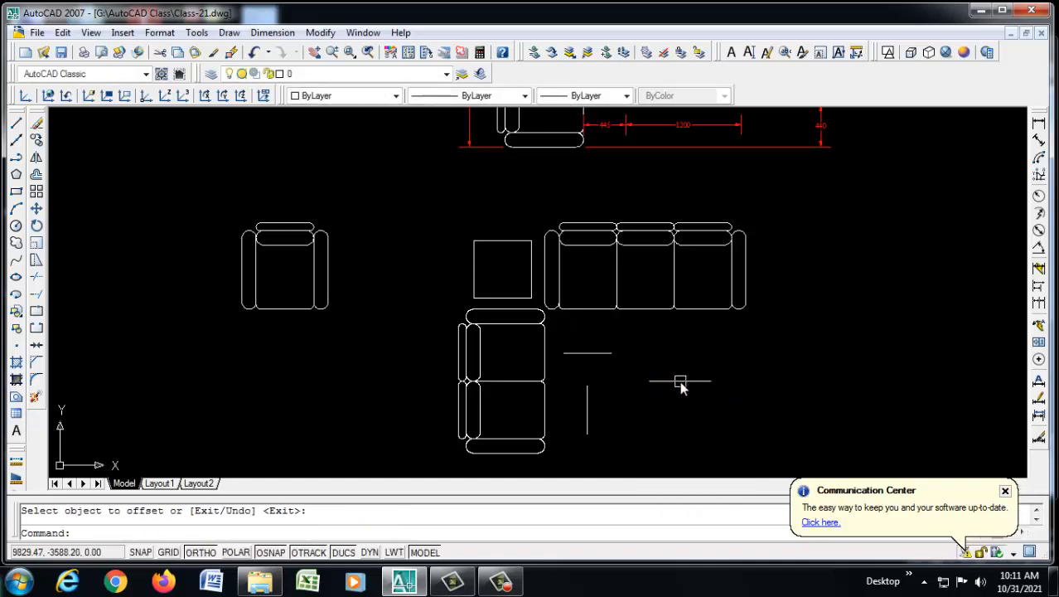
Extend the vertical offset line up to the horizontal offset line beside the two-seat sofa, and save the drawing.
type("ex")
key("Return")
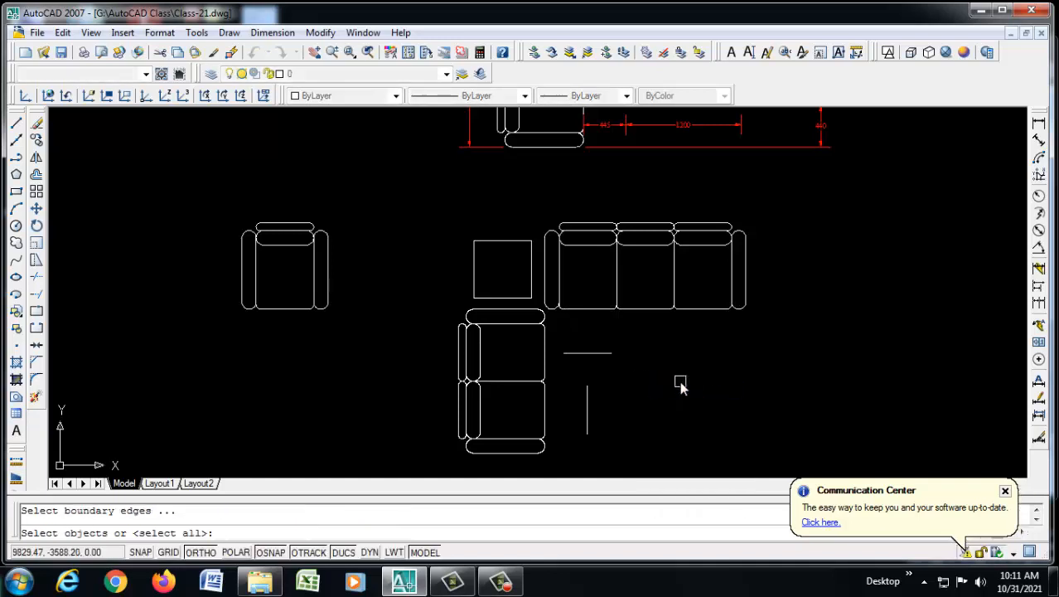
key("Return")
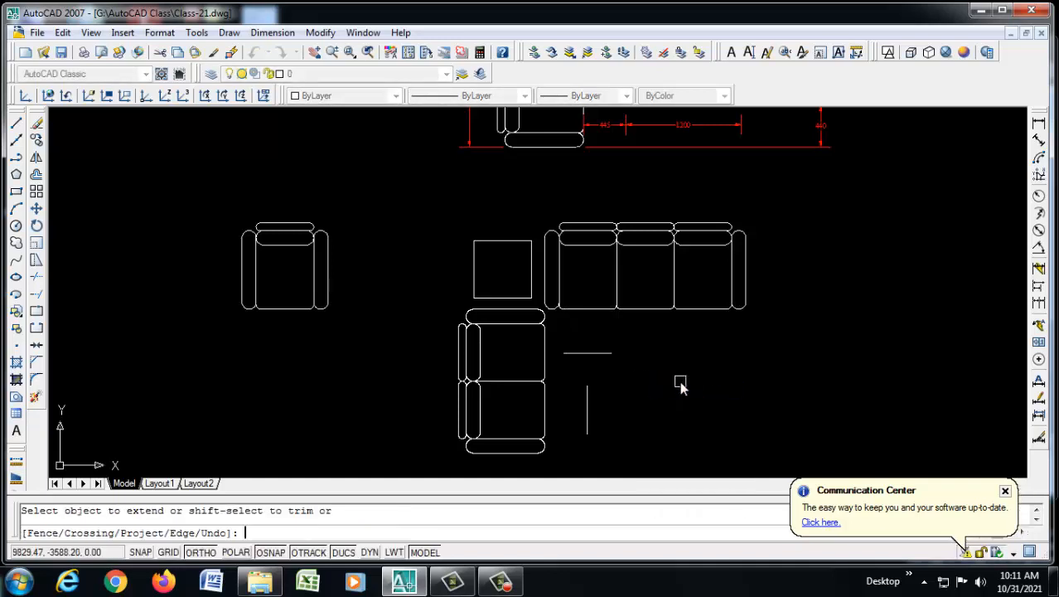
left_click(587, 406)
right_click(585, 381)
left_click(620, 390)
scroll(613, 424, "up", 3)
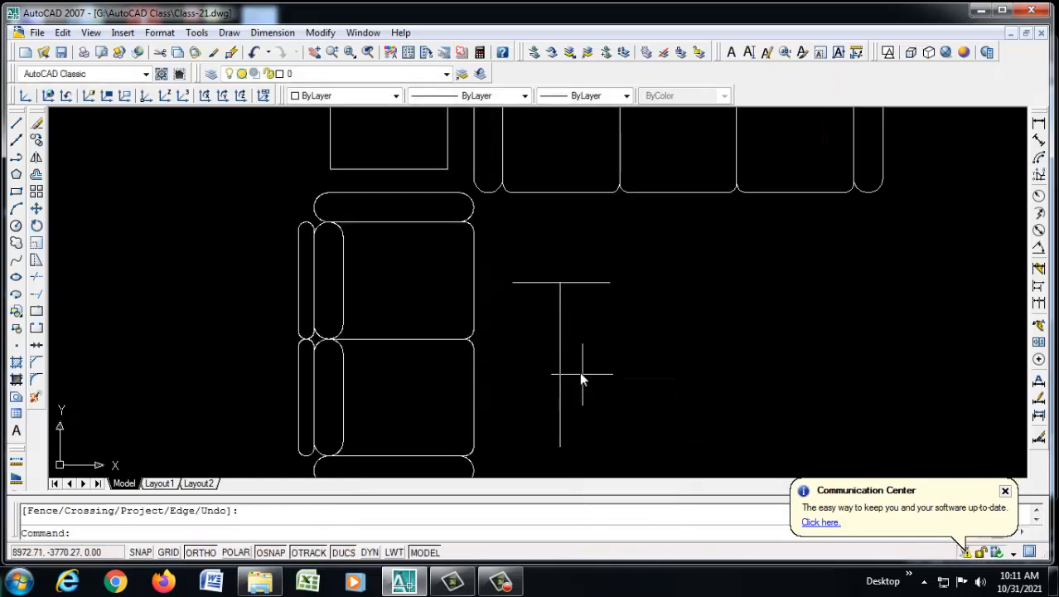
key("ctrl+s")
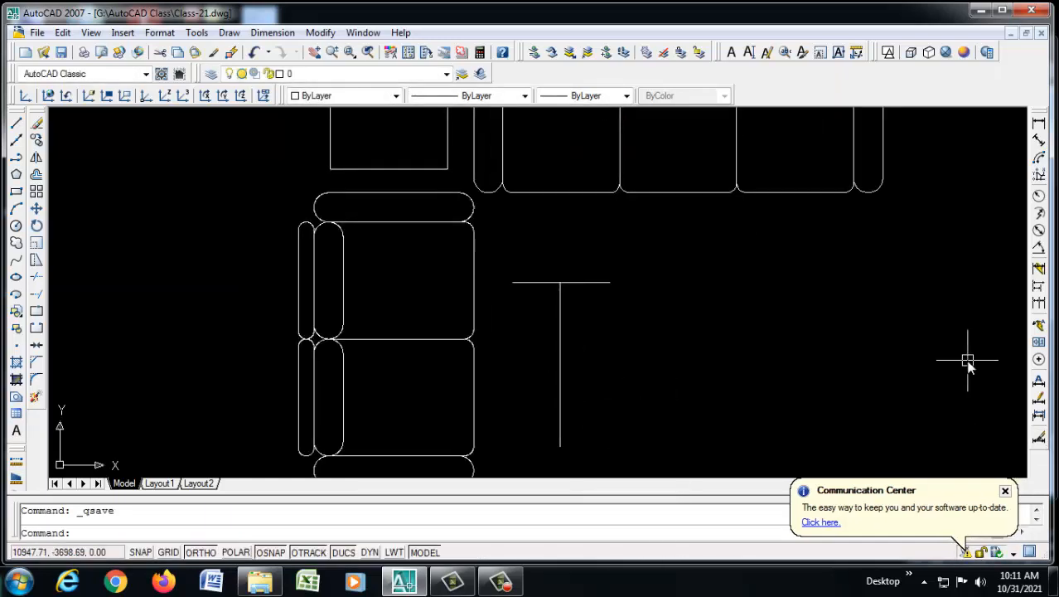
Draw a 1200 by 600 rectangle for the coffee table, starting at the intersection of the two offset lines.
scroll(637, 401, "down", 4)
scroll(644, 386, "up", 3)
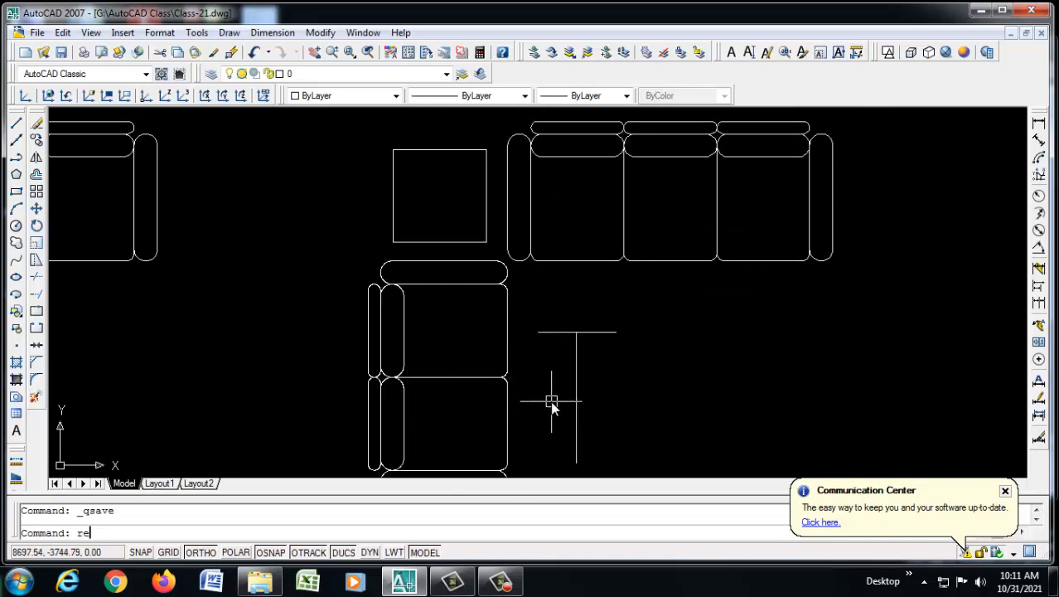
key("Return")
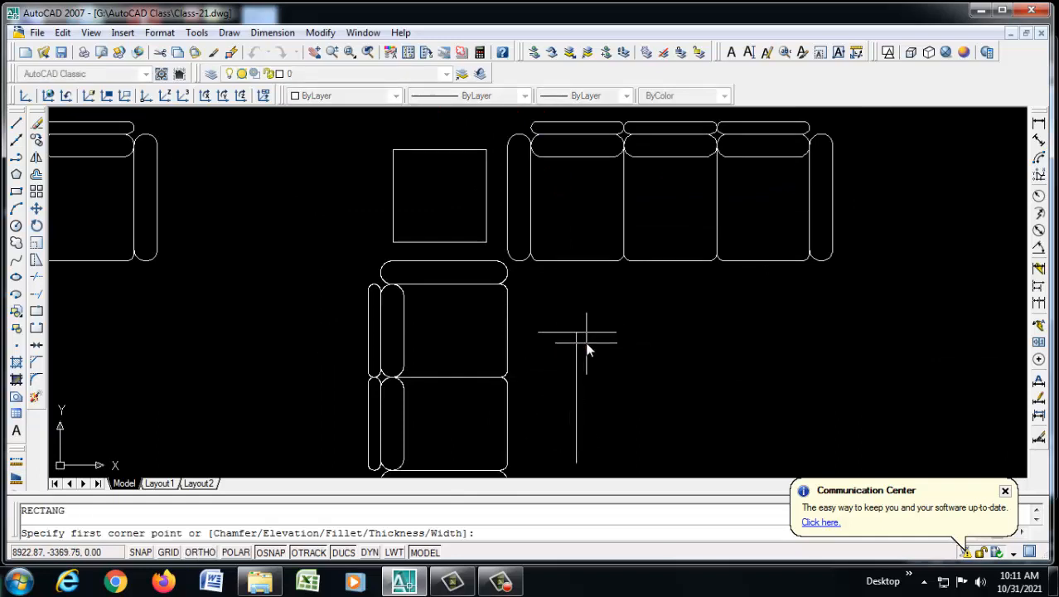
left_click(576, 333)
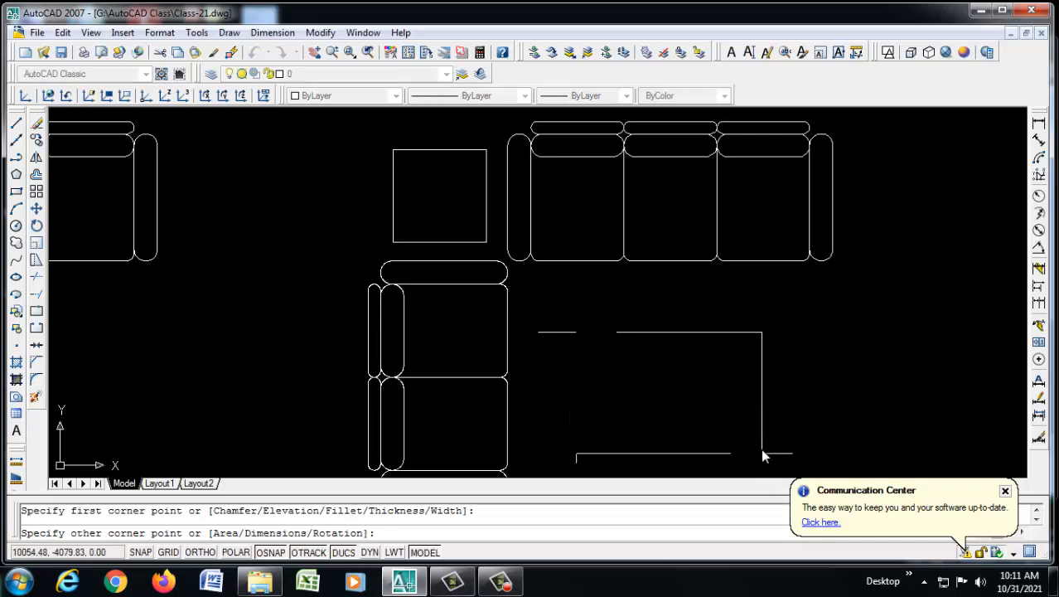
scroll(749, 390, "down", 2)
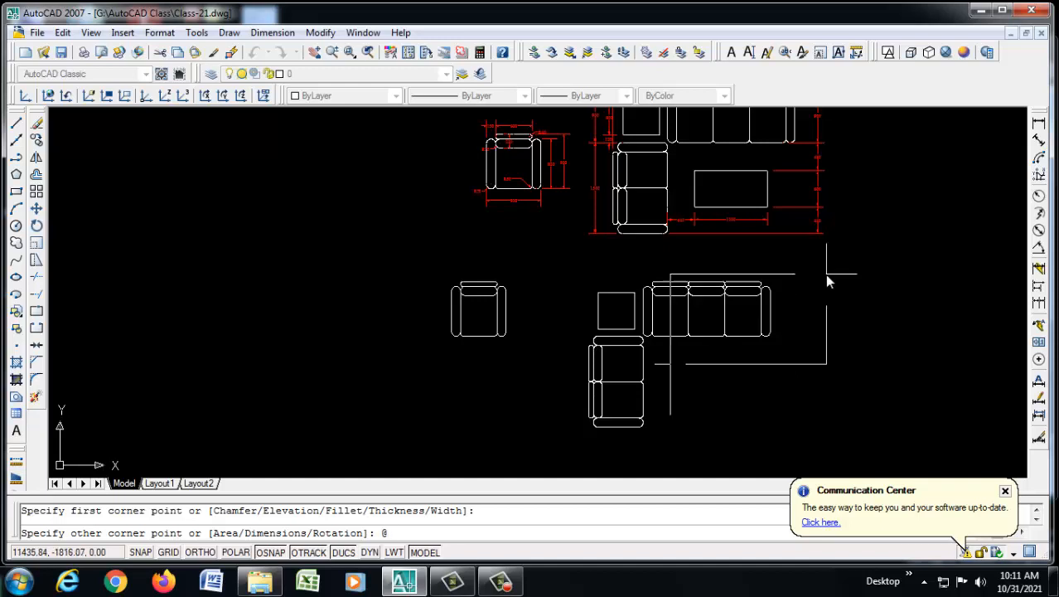
type("1200,600")
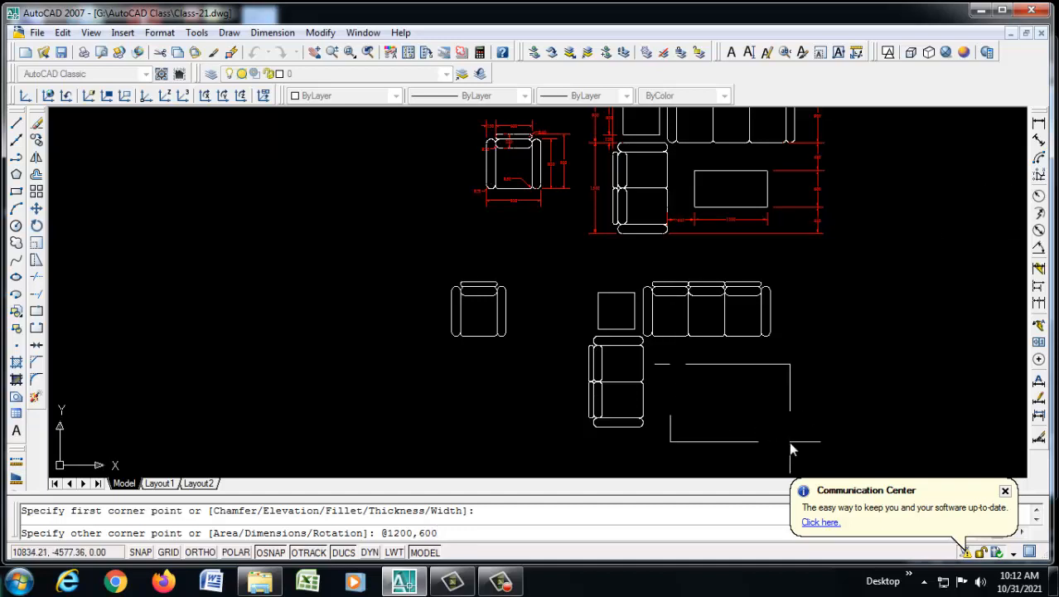
key("Return")
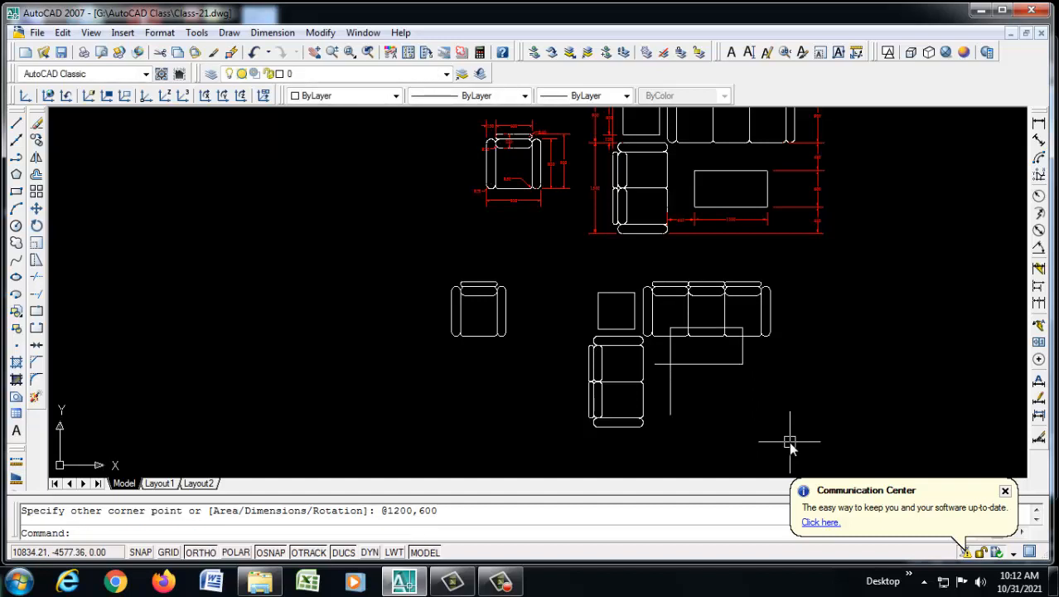
Move the coffee table rectangle straight down so its upper-left corner sits on the intersection of the offset lines.
left_click(745, 357)
scroll(743, 357, "up", 3)
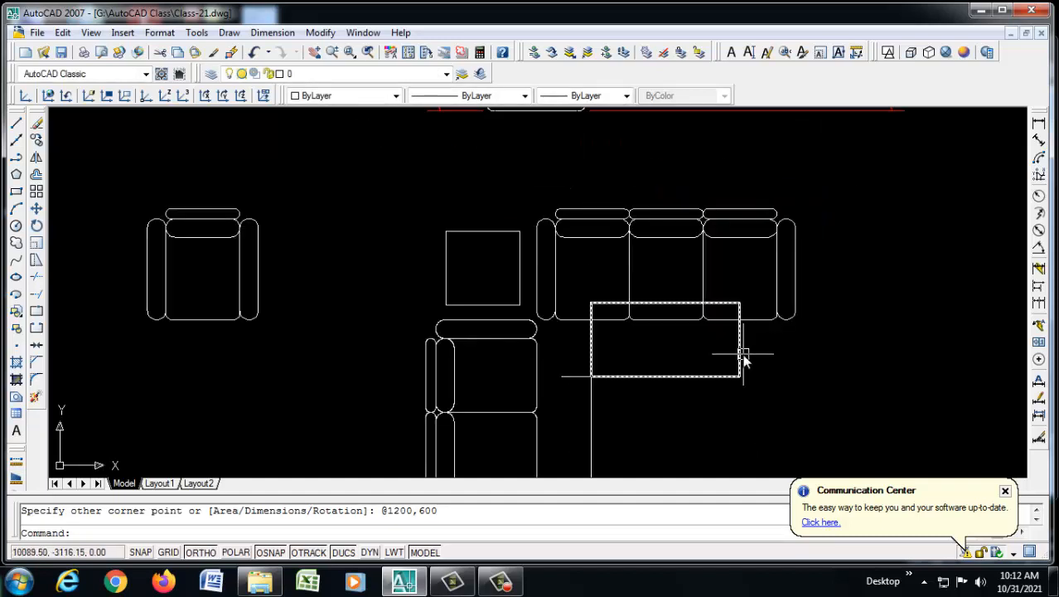
type("m")
key("Return")
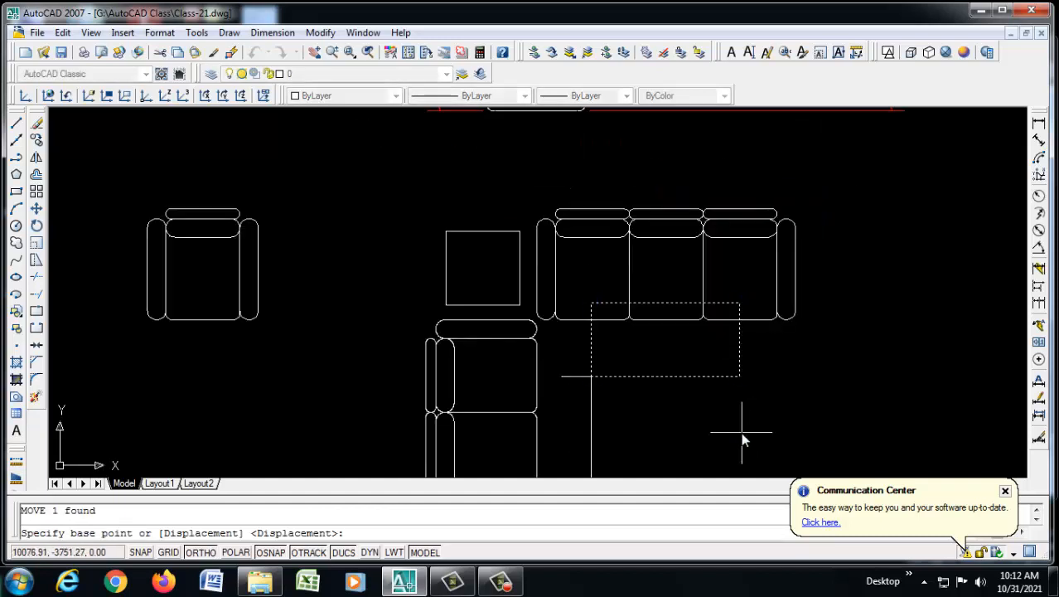
scroll(579, 264, "up", 3)
left_click(605, 342)
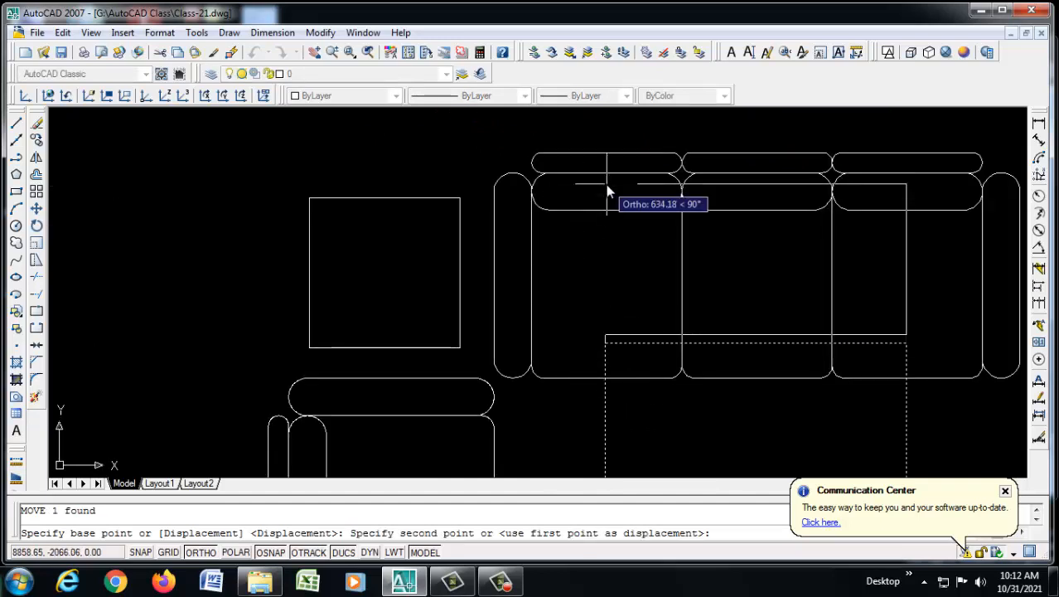
scroll(609, 184, "down", 4)
scroll(614, 308, "up", 3)
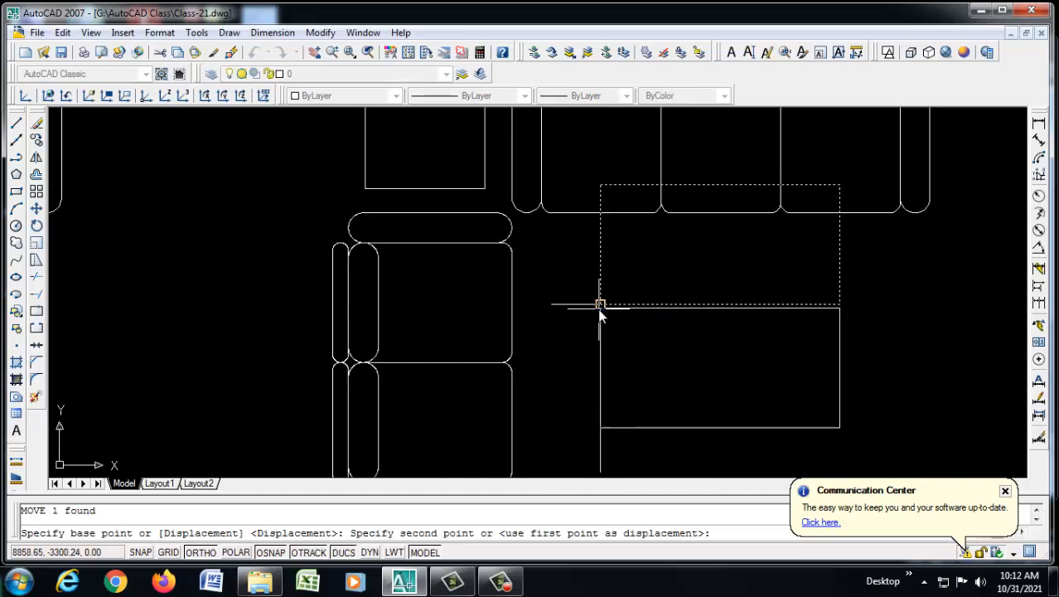
left_click(600, 303)
Erase the horizontal and vertical offset lines at the coffee table's corner.
left_click(579, 304)
left_click(580, 312)
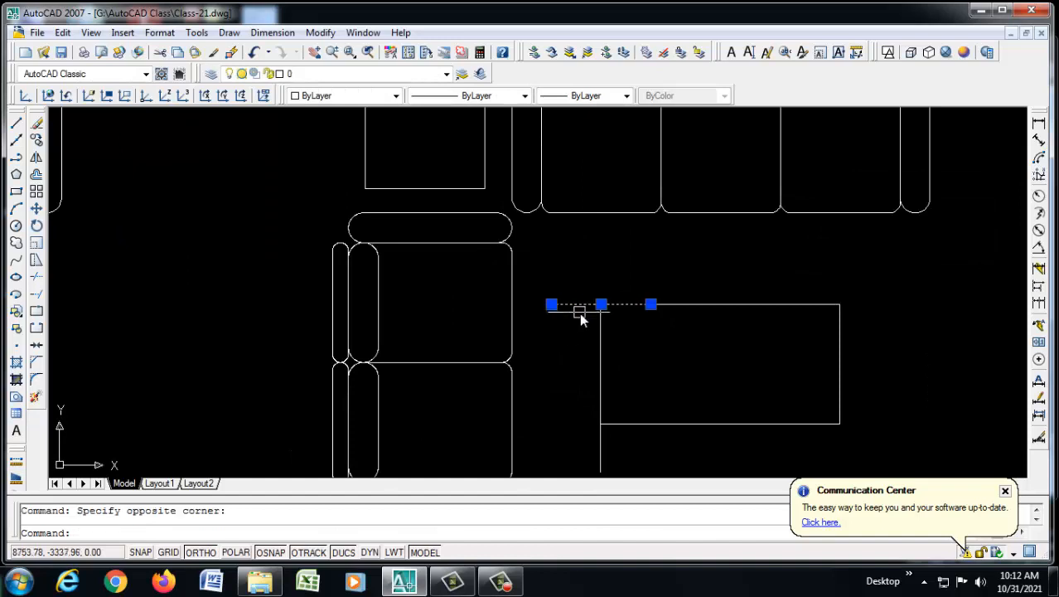
scroll(580, 311, "down", 4)
left_click(590, 366)
key("Delete")
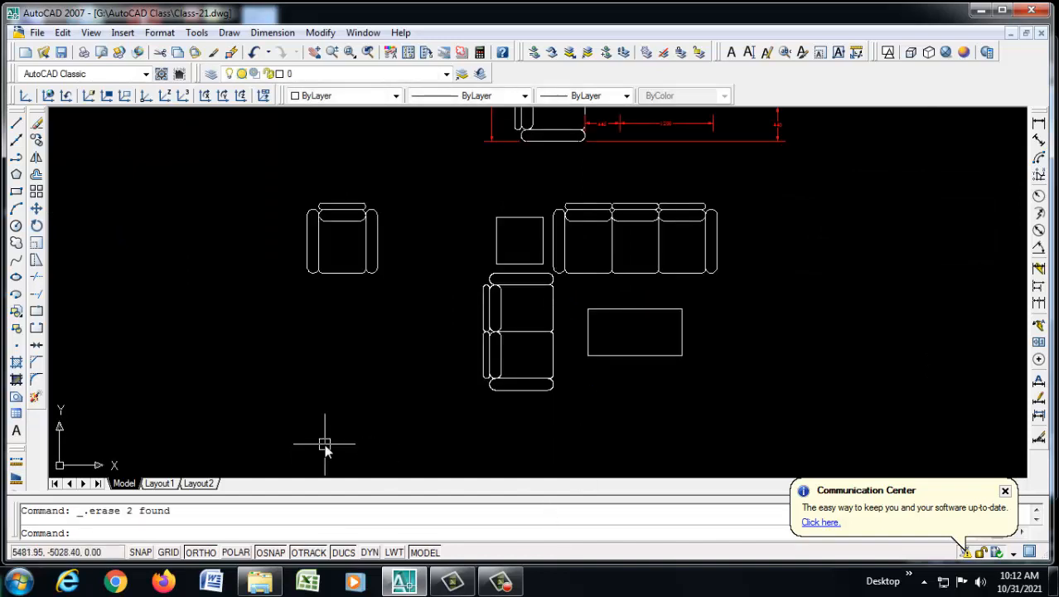
Add a horizontal linear dimension from the two-seat sofa's outer back edge to the side table's upper-left corner, placed above the table.
scroll(590, 347, "down", 2)
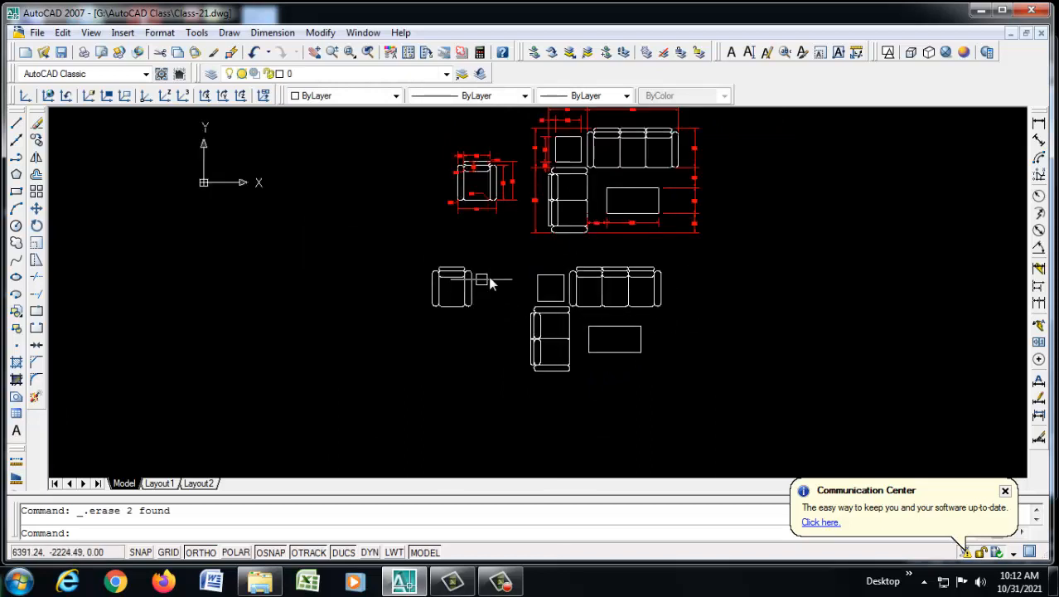
scroll(576, 288, "up", 2)
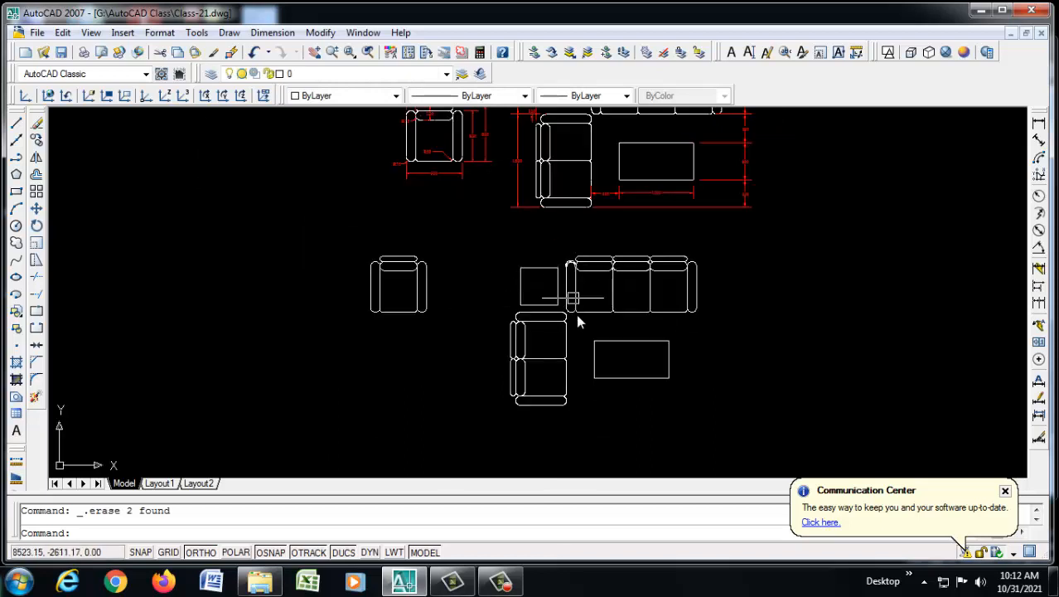
scroll(577, 314, "down", 4)
left_click(1039, 123)
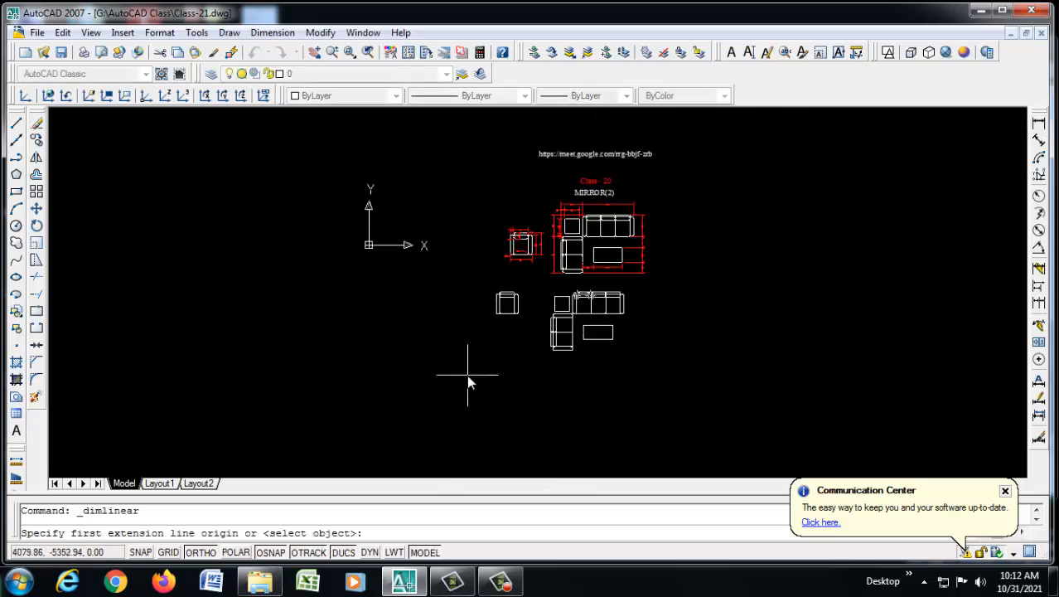
scroll(547, 307, "up", 5)
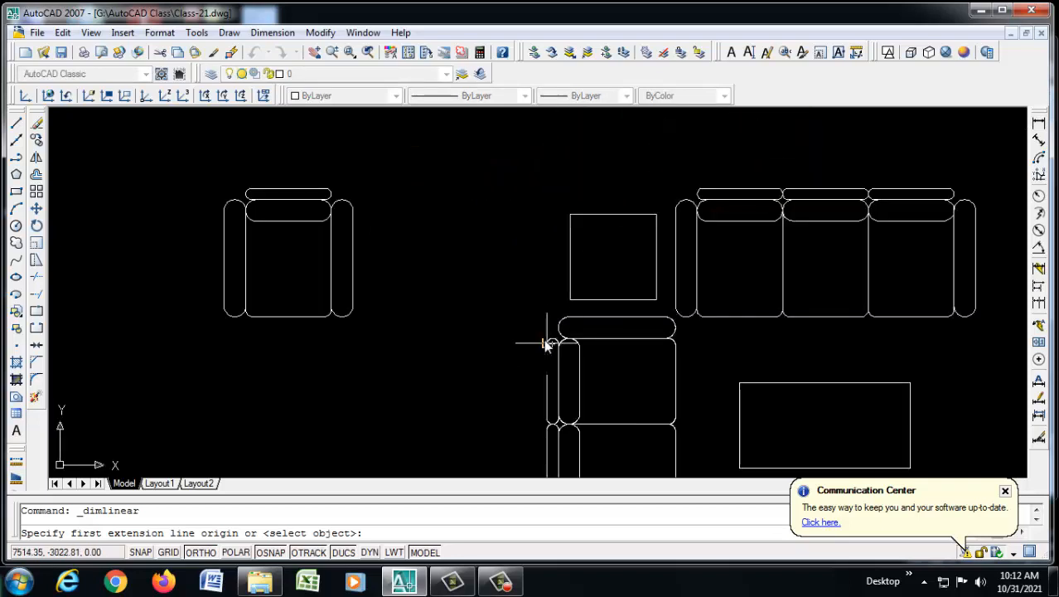
left_click(546, 342)
left_click(570, 213)
scroll(578, 359, "down", 2)
scroll(572, 249, "up", 2)
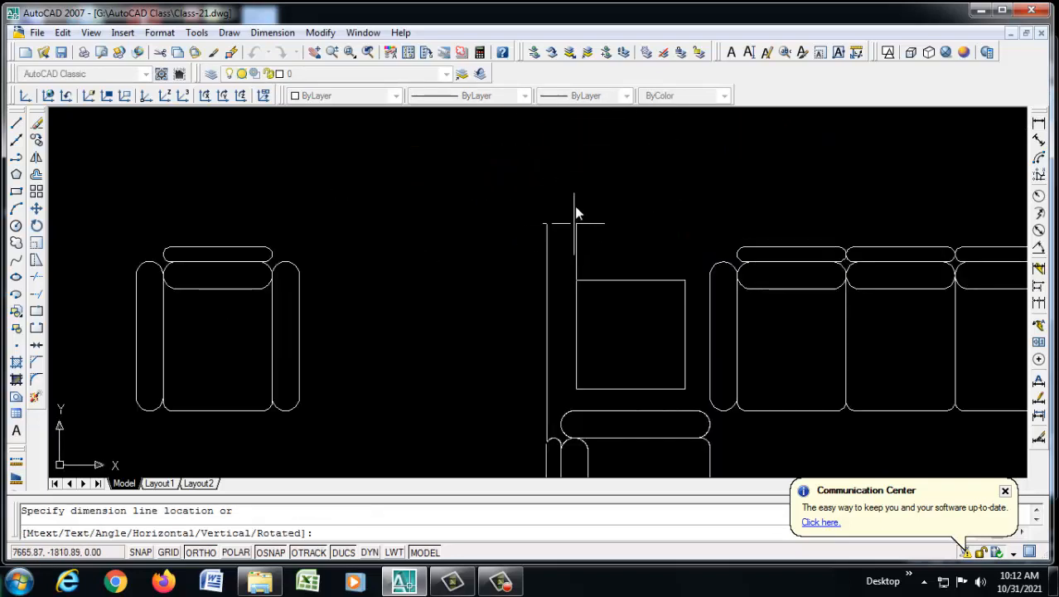
left_click(572, 189)
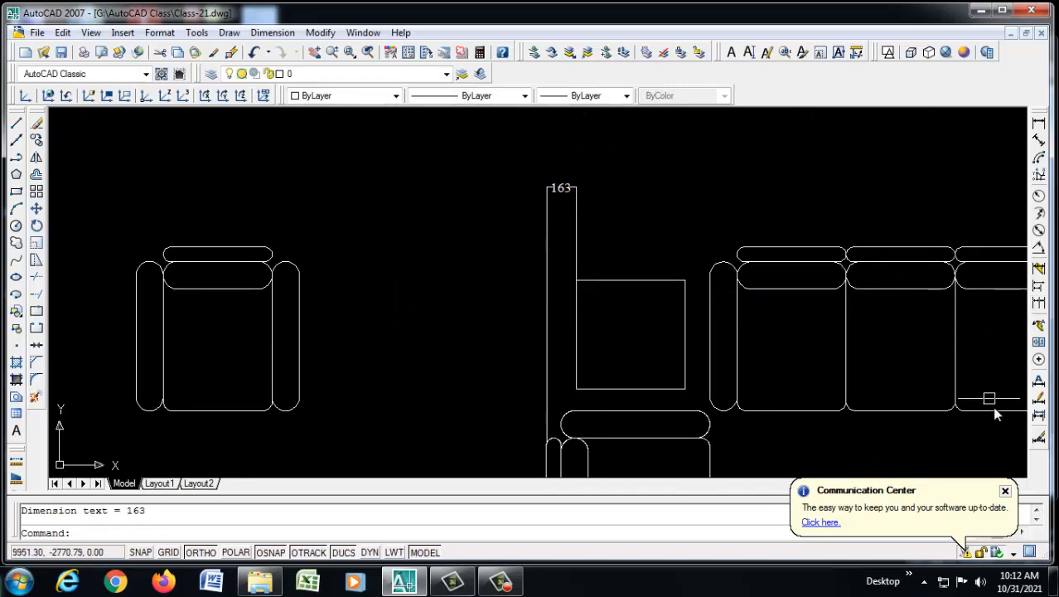
Stretch the new dimension's origin on the two-seat sofa to the endpoint where the backrest's straight outer edge meets its arc.
scroll(528, 452, "up", 4)
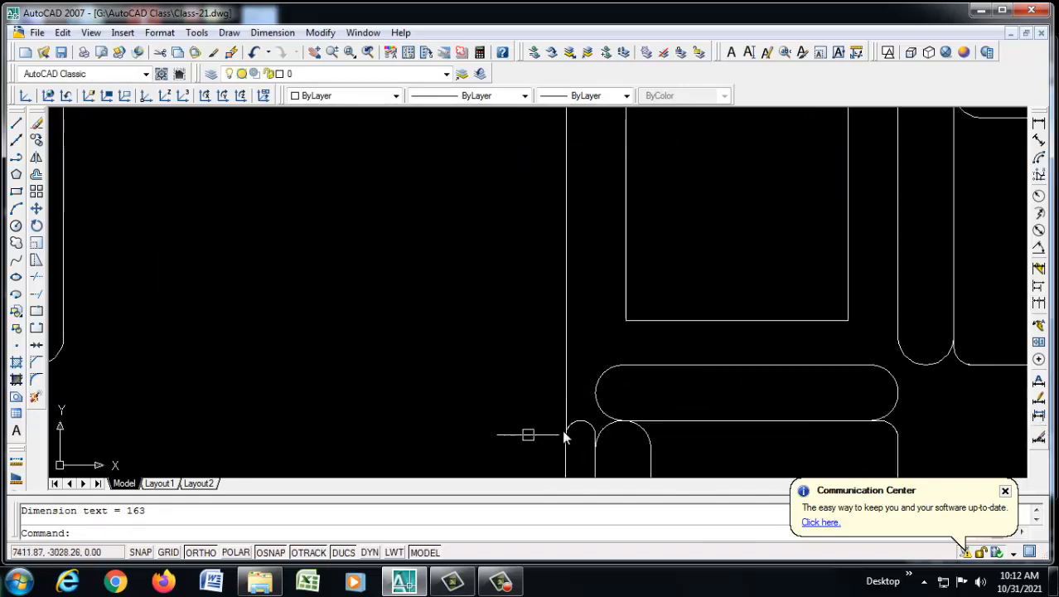
left_click(589, 339)
left_click(549, 334)
scroll(543, 439, "up", 4)
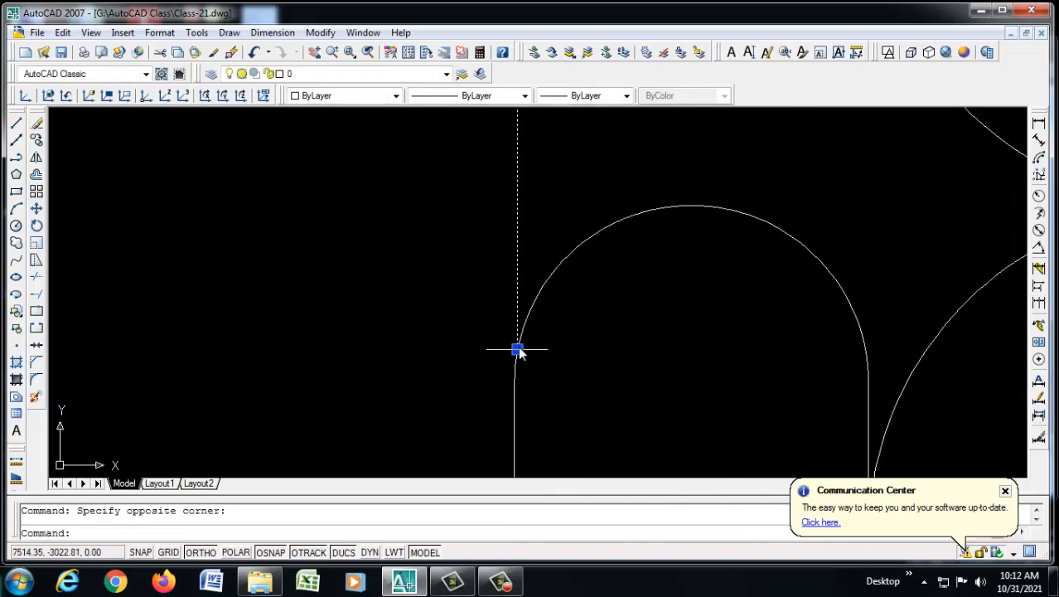
left_click(517, 349)
left_click(514, 383)
scroll(572, 433, "down", 4)
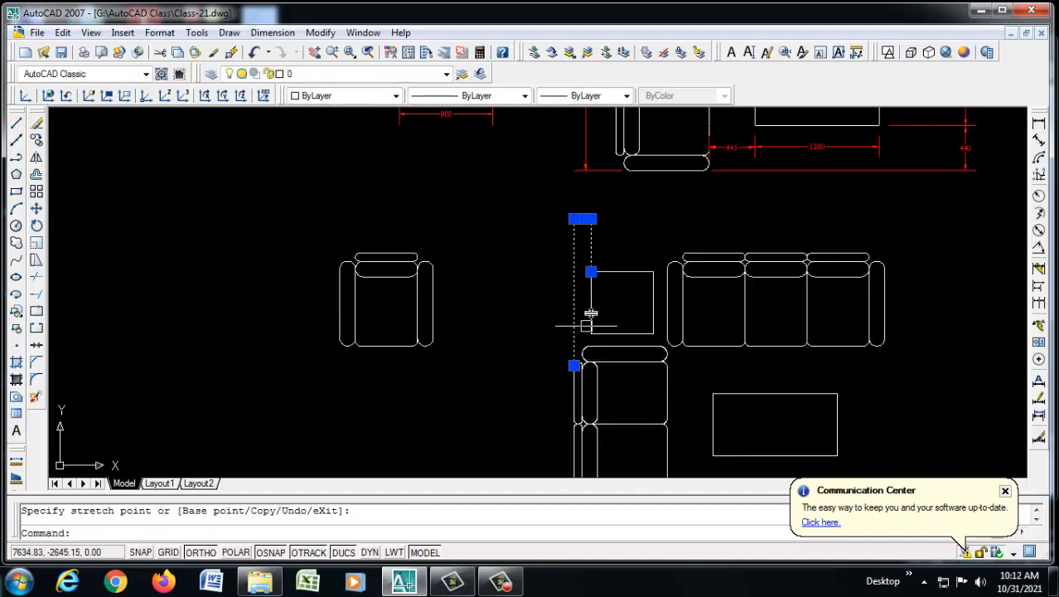
scroll(585, 274, "up", 4)
key("Escape")
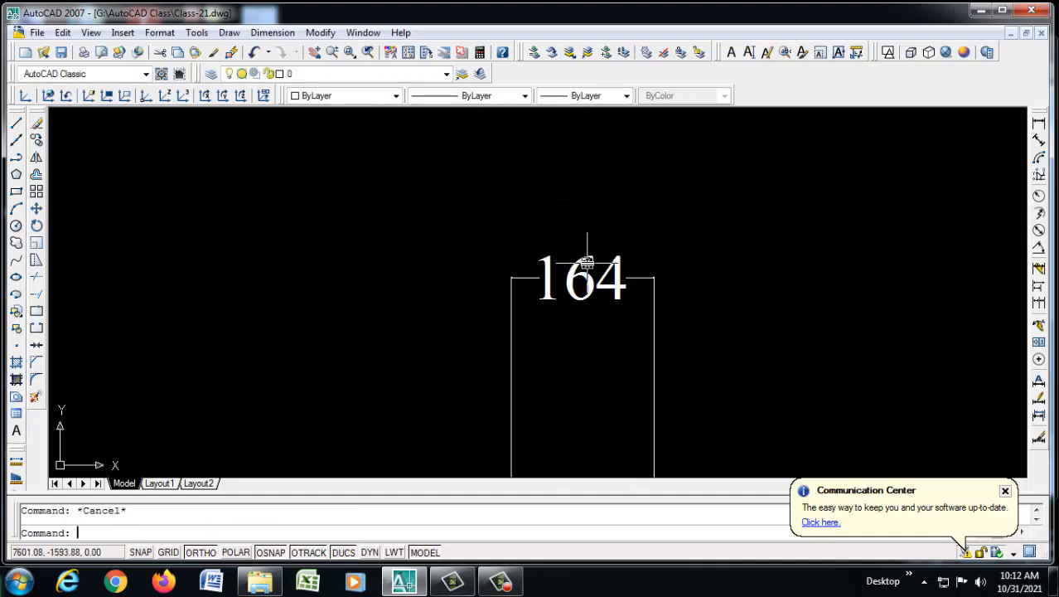
scroll(539, 252, "down", 4)
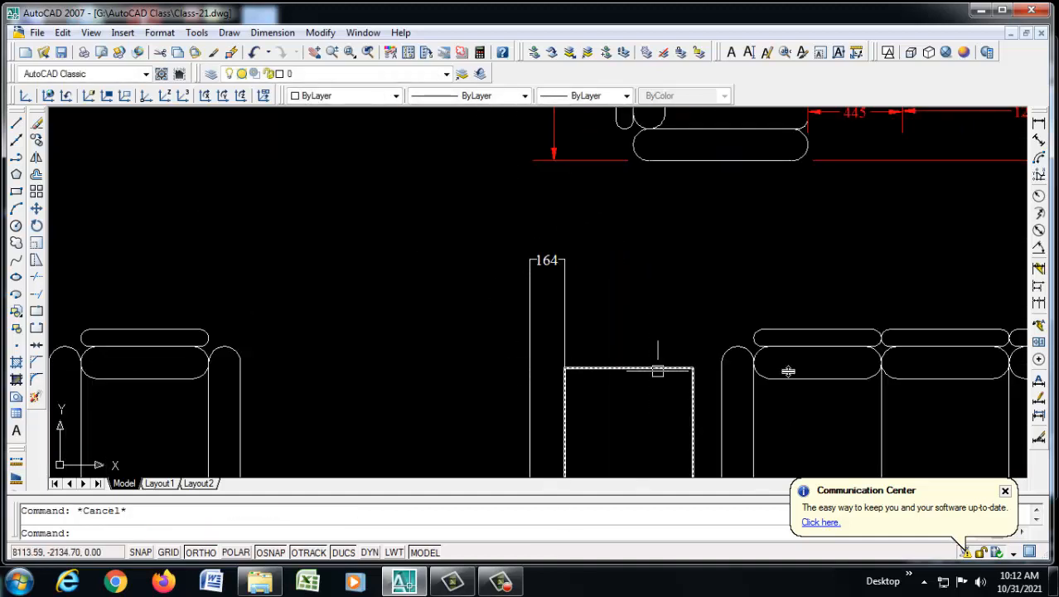
Try a continued dimension across the side table's width to its upper-right corner, and undo it.
left_click(1040, 305)
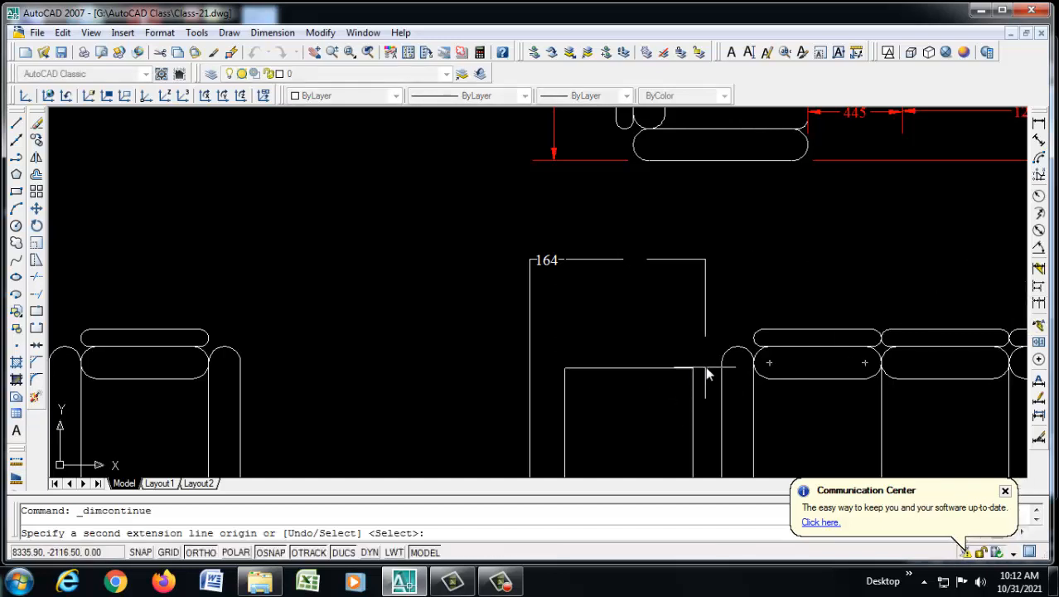
left_click(693, 368)
scroll(638, 383, "down", 5)
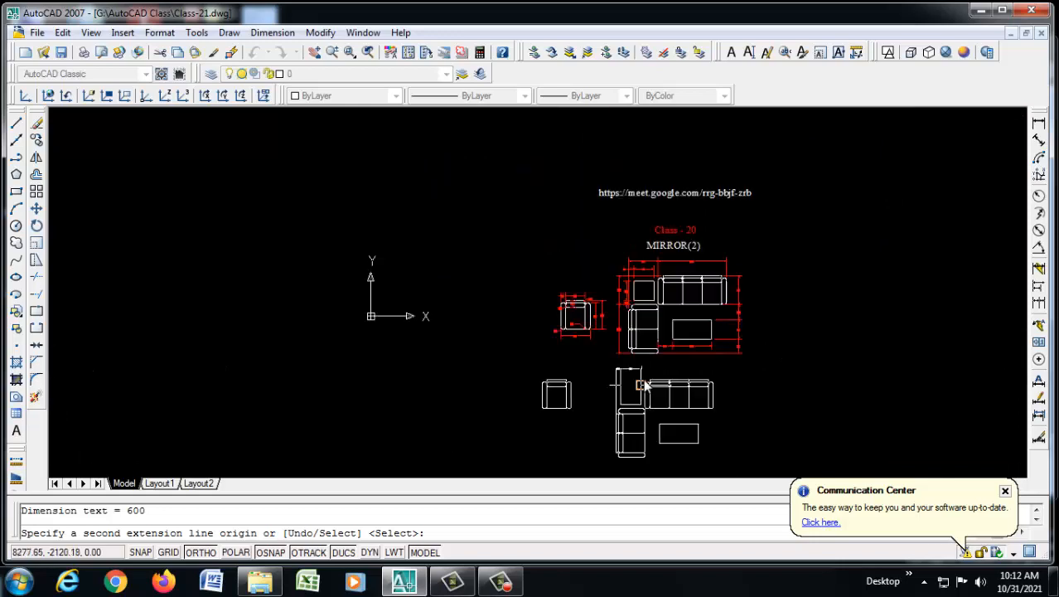
scroll(687, 282, "up", 5)
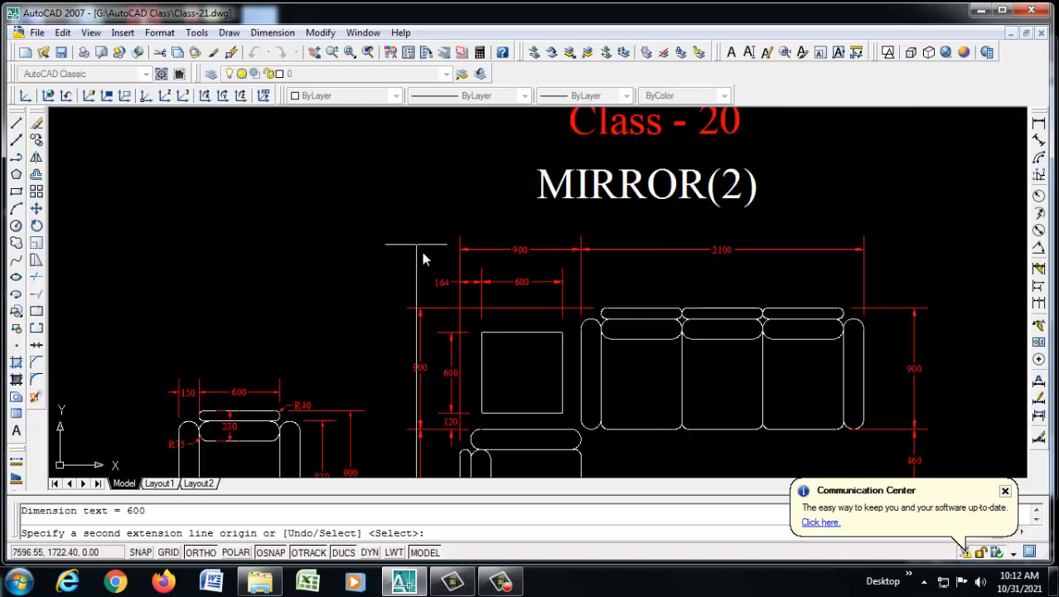
scroll(508, 253, "down", 3)
scroll(470, 476, "up", 4)
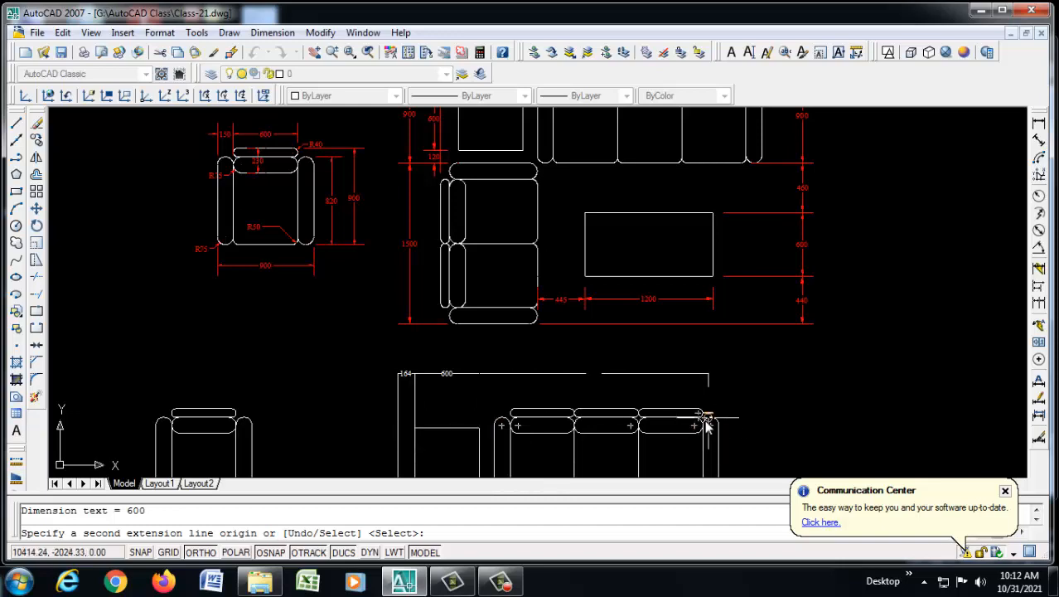
key("ctrl+z")
Compare the horizontal dimensions above the side table and three-seat sofa in the reference with the redrawn layout.
scroll(407, 272, "down", 4)
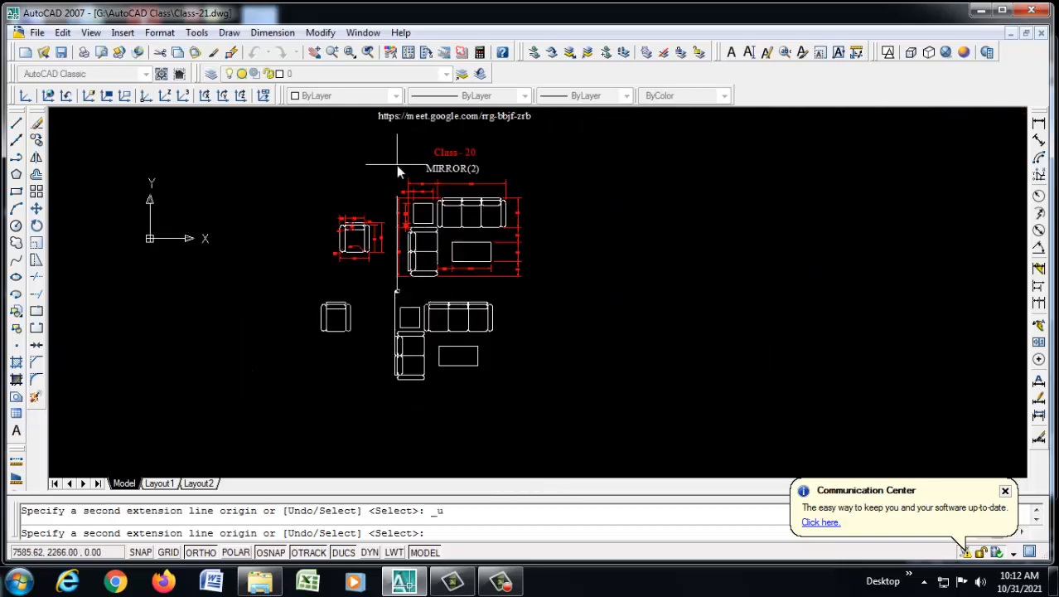
scroll(397, 160, "up", 5)
scroll(553, 416, "down", 4)
scroll(526, 365, "up", 7)
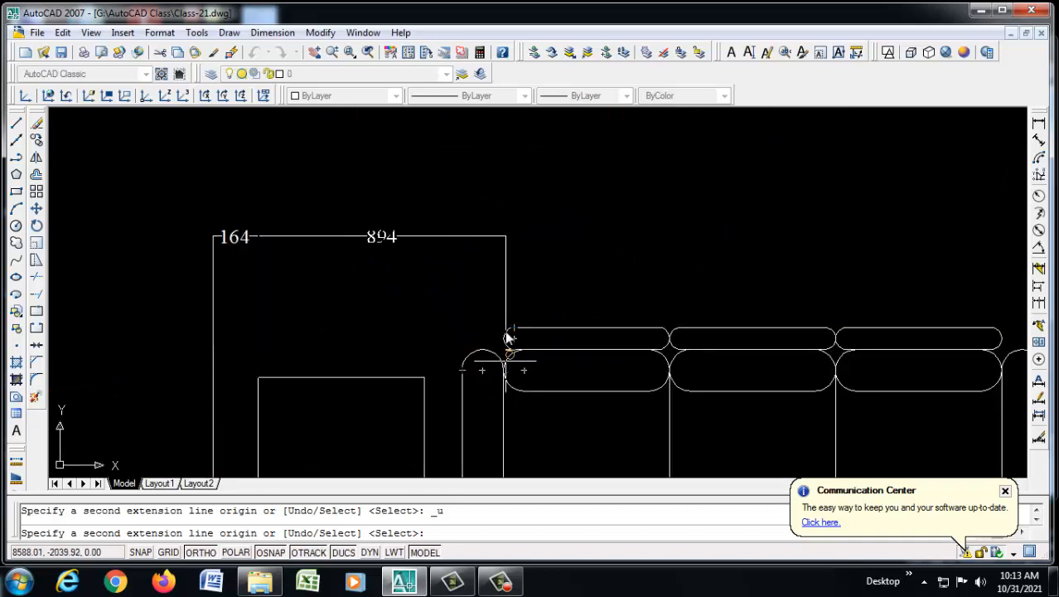
scroll(506, 370, "down", 4)
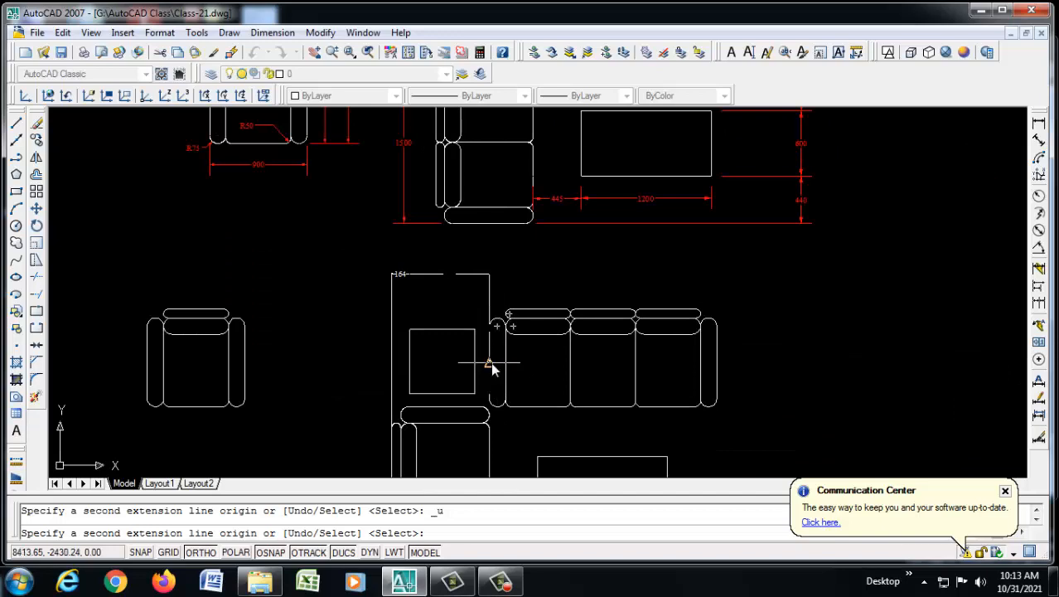
scroll(491, 369, "down", 5)
scroll(528, 244, "up", 6)
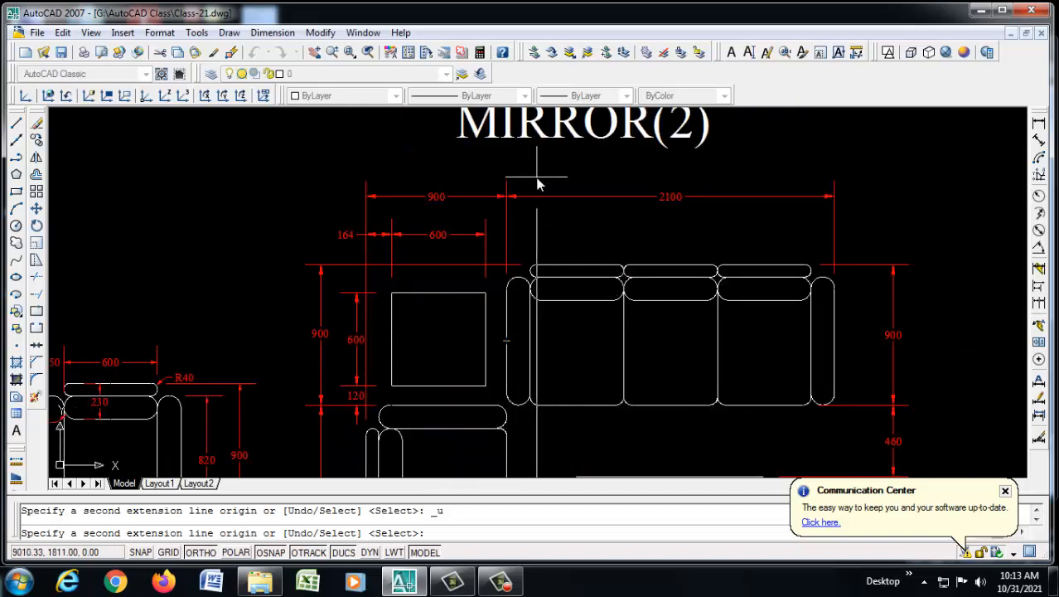
Continue the horizontal dimension above the side table across its width to the table's upper-right corner, and finish the dimension chain.
scroll(537, 184, "down", 5)
scroll(508, 315, "up", 7)
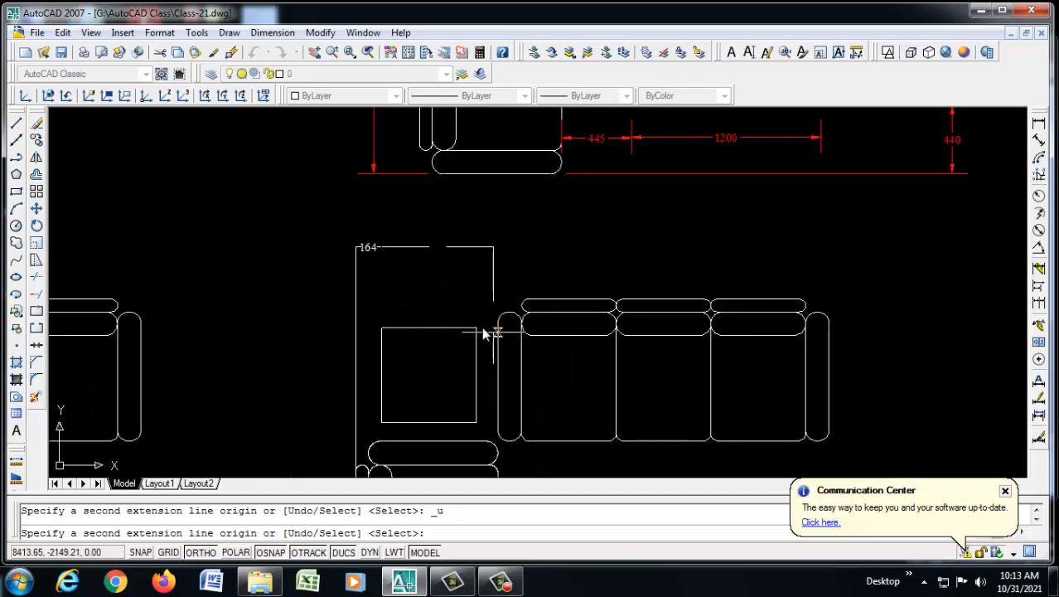
left_click(476, 329)
scroll(521, 290, "up", 3)
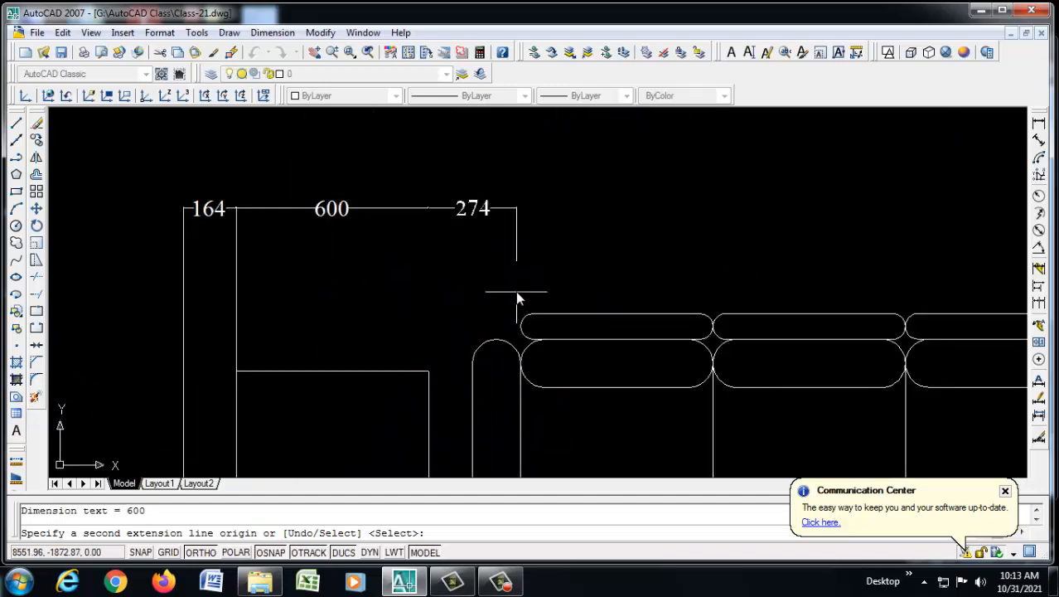
scroll(517, 298, "down", 4)
scroll(485, 208, "down", 3)
scroll(480, 208, "up", 3)
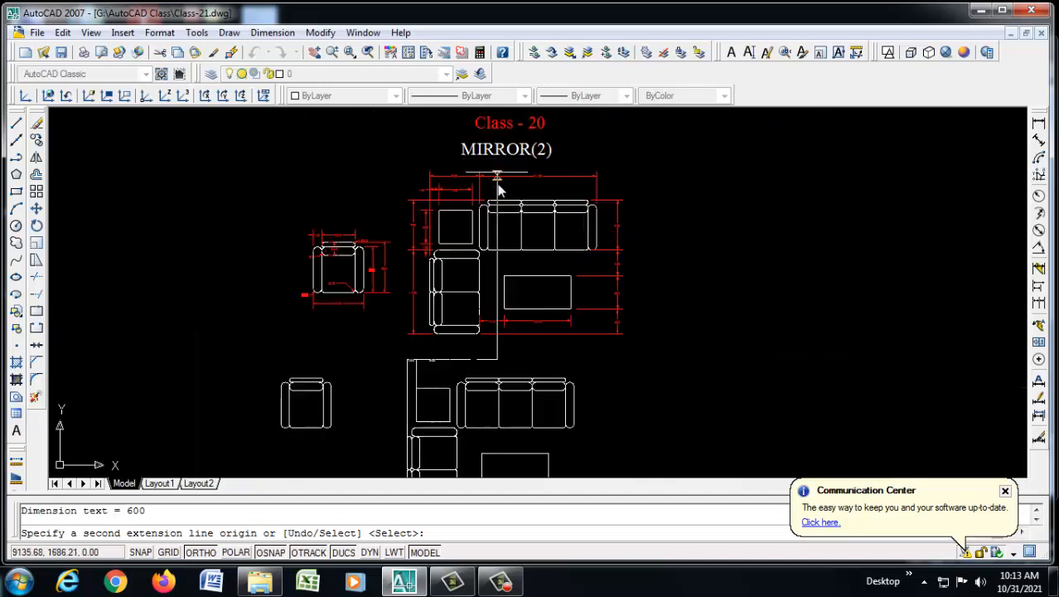
scroll(502, 199, "up", 3)
scroll(509, 213, "down", 2)
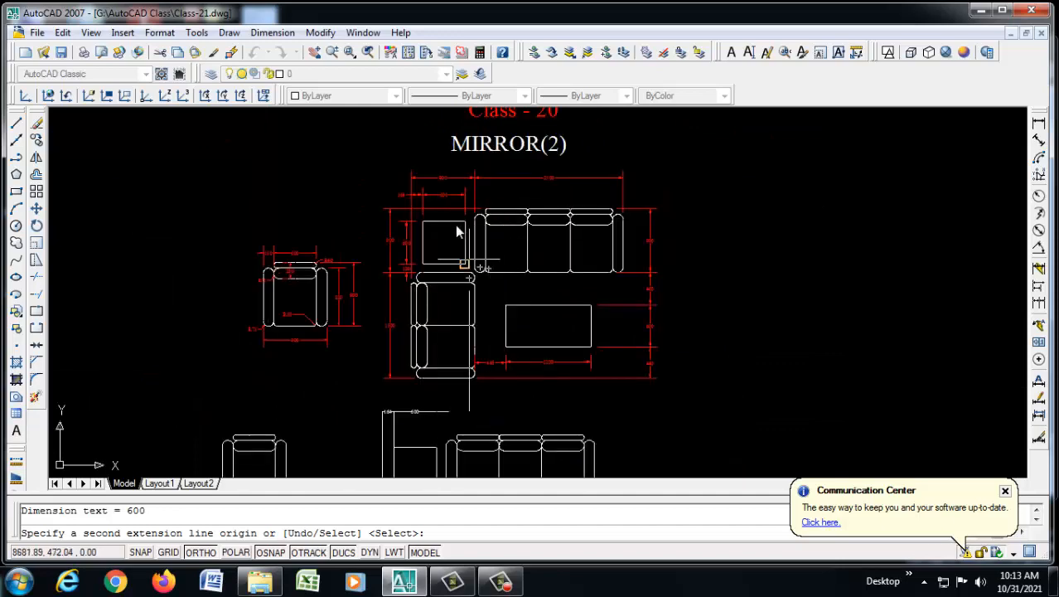
scroll(455, 231, "up", 3)
scroll(555, 207, "down", 4)
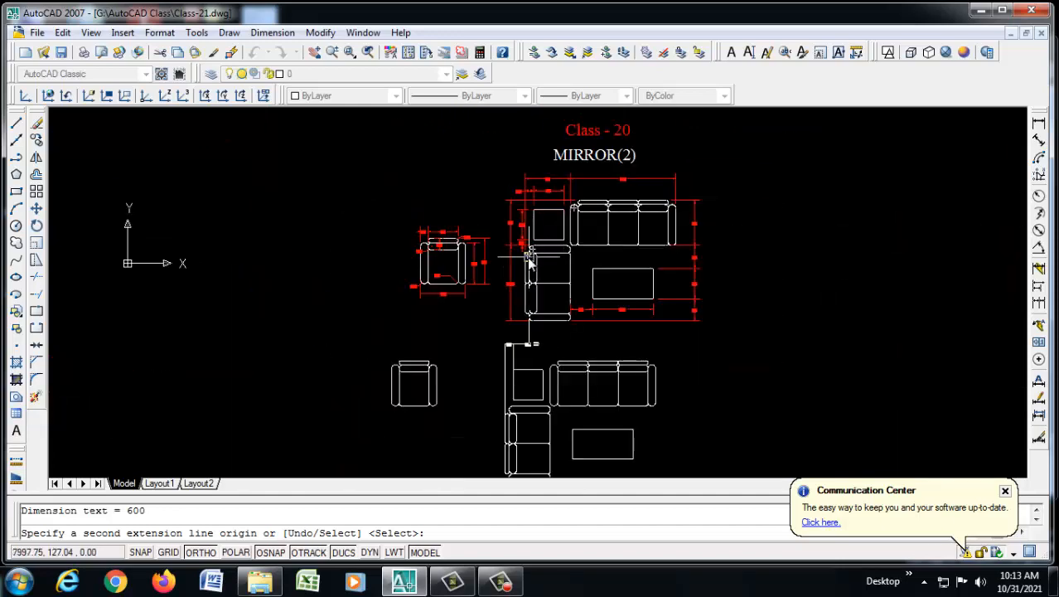
key("Return")
key("Return")
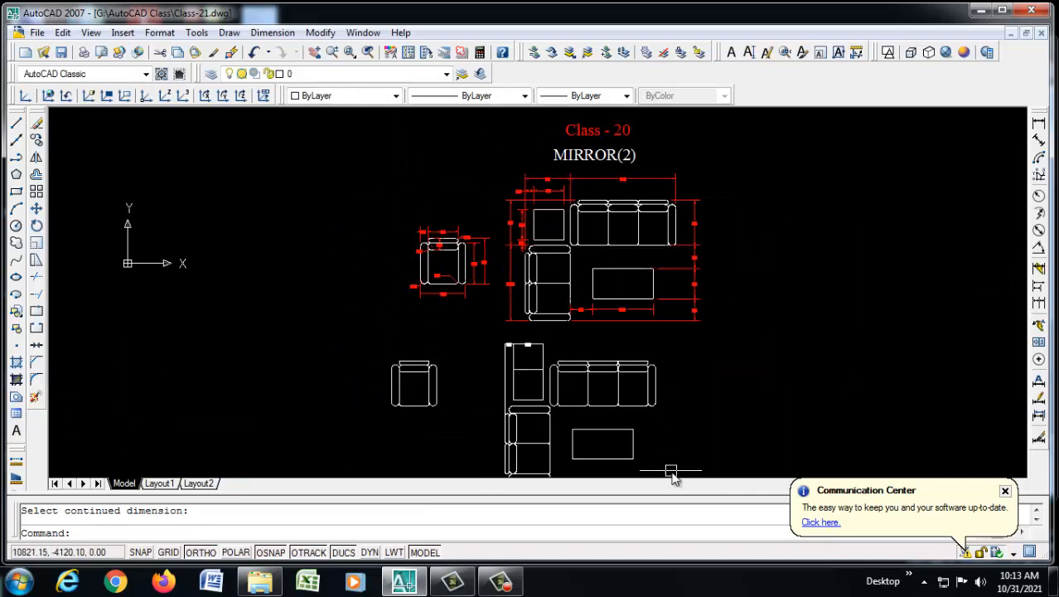
Add a horizontal linear dimension from the two-seat sofa's outer back edge to the three-seat sofa's nearest outer arm edge, above the existing dimensions.
left_click(1039, 124)
scroll(510, 355, "up", 5)
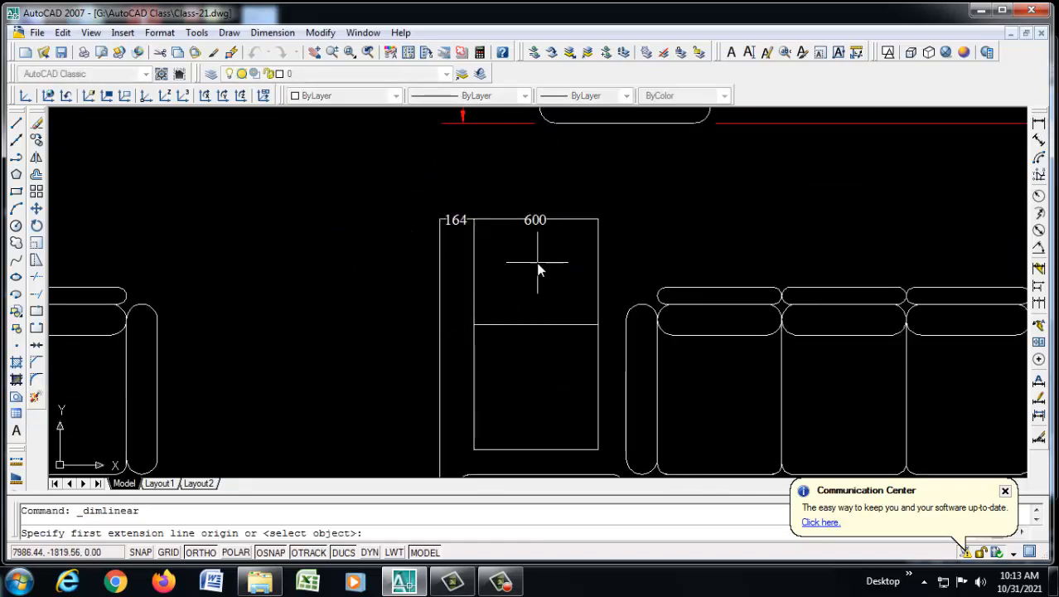
scroll(492, 402, "down", 3)
scroll(516, 332, "up", 4)
left_click(520, 325)
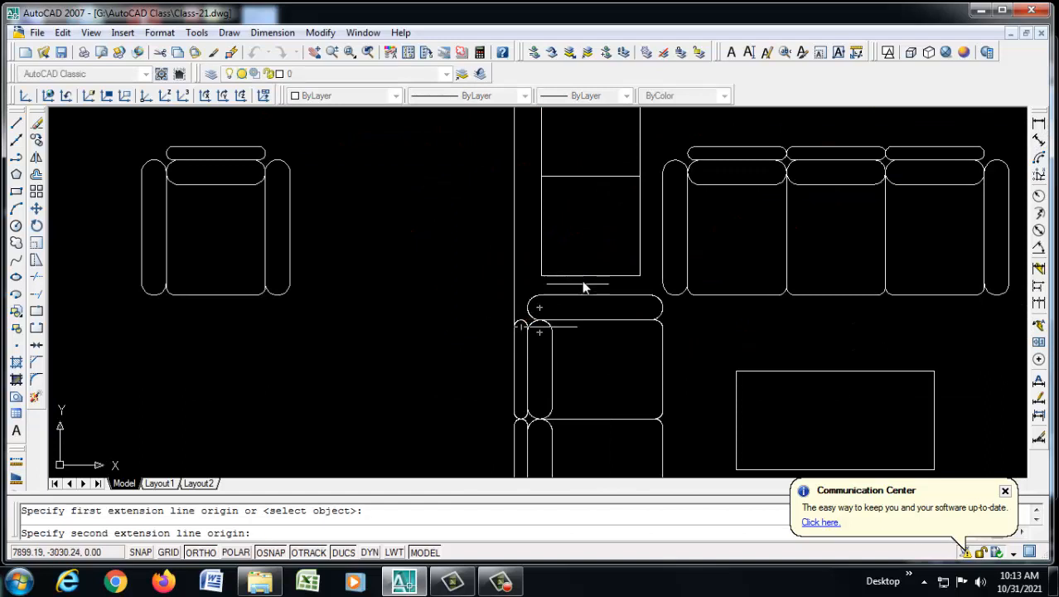
scroll(583, 287, "down", 5)
scroll(618, 269, "up", 4)
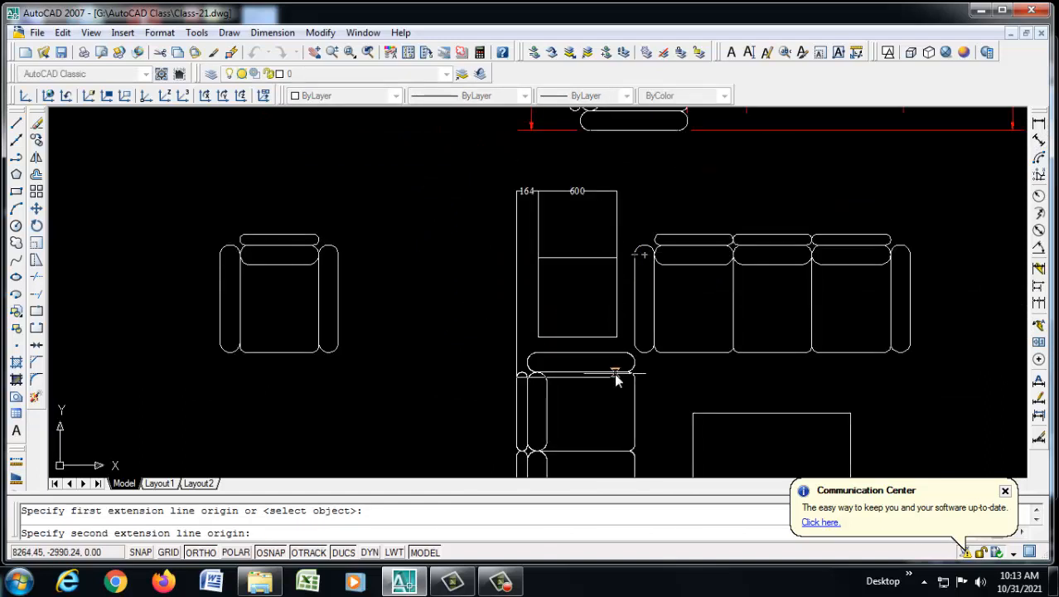
scroll(616, 379, "down", 5)
scroll(620, 332, "up", 6)
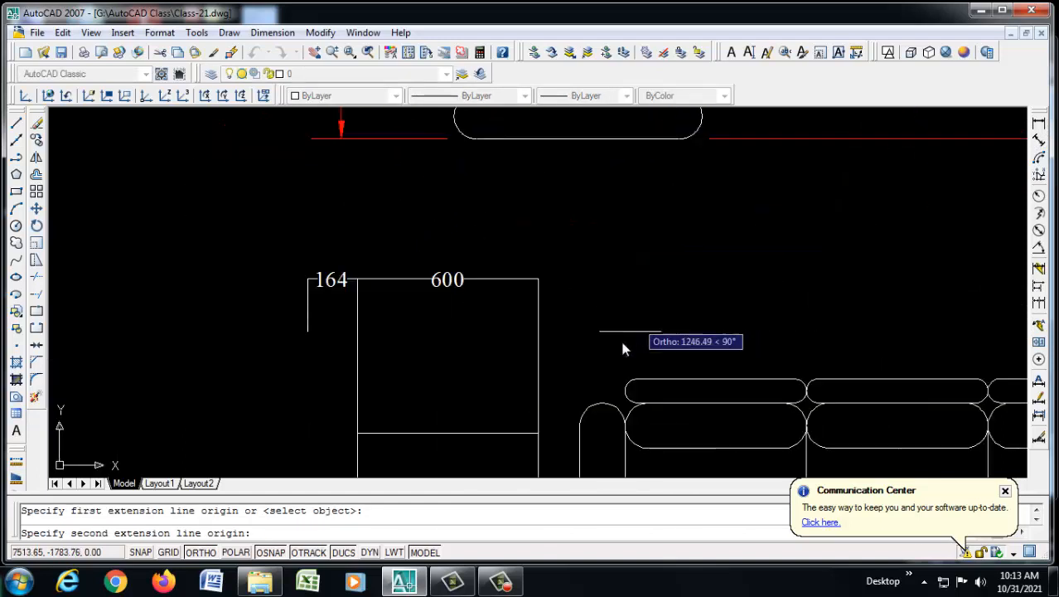
left_click(580, 427)
left_click(575, 222)
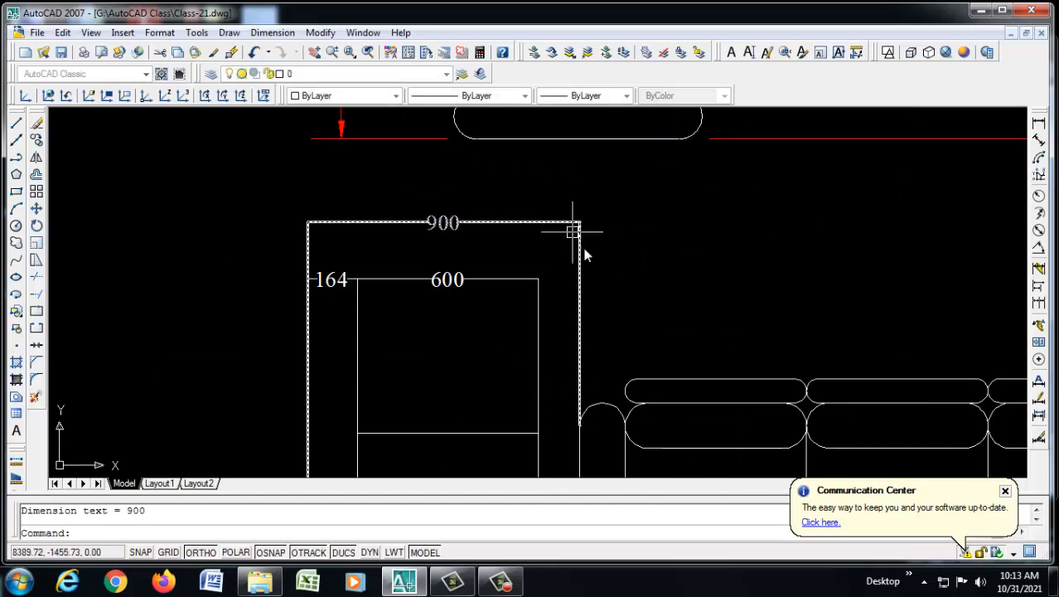
Continue the upper horizontal dimension across the three-seat sofa's full width to the outer edge of its far arm.
left_click(1039, 303)
scroll(485, 421, "down", 6)
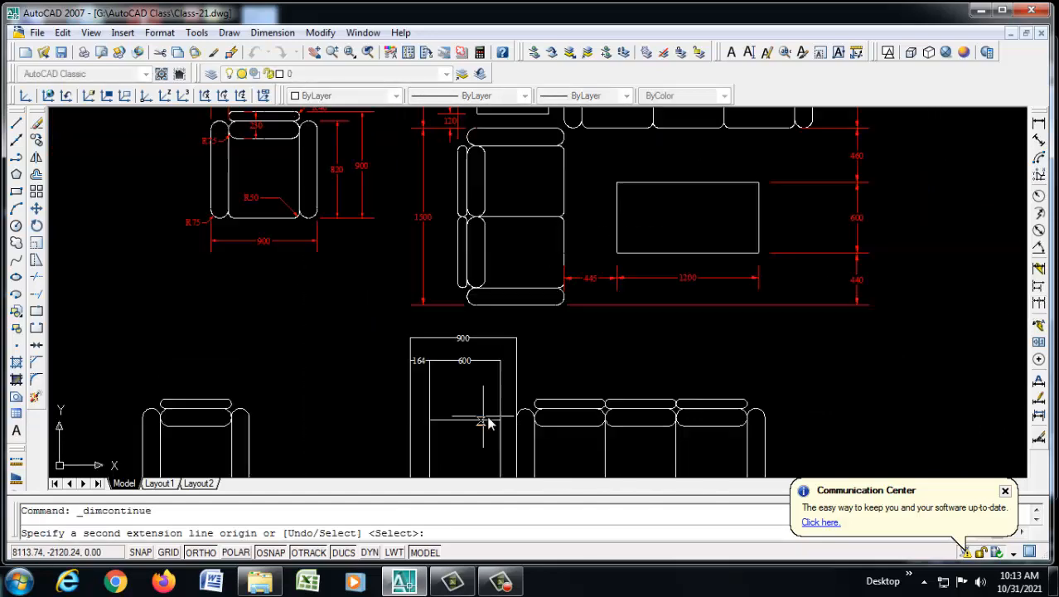
scroll(630, 410, "up", 3)
scroll(668, 411, "up", 6)
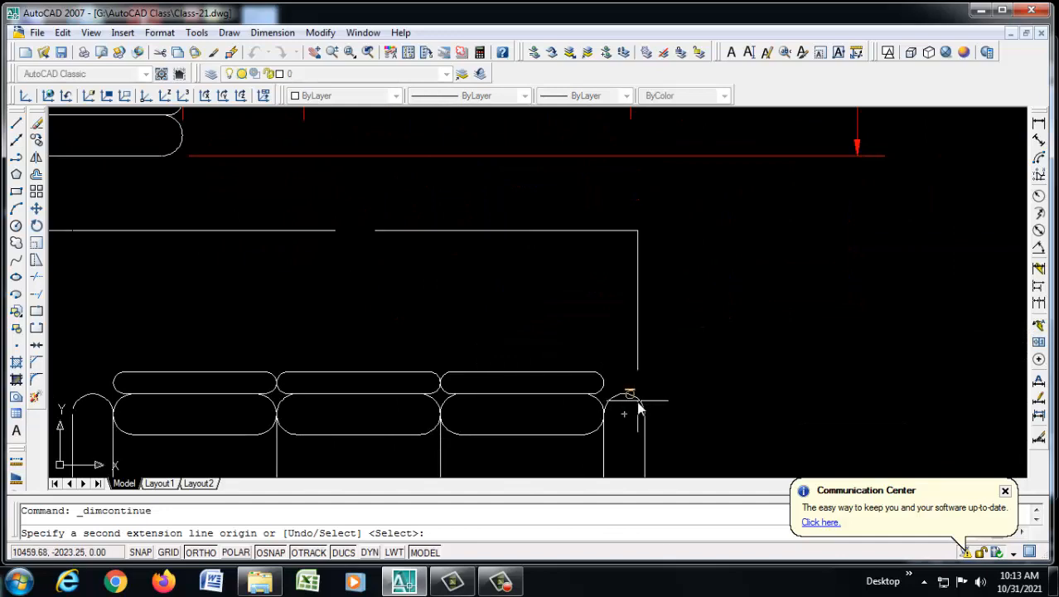
left_click(645, 414)
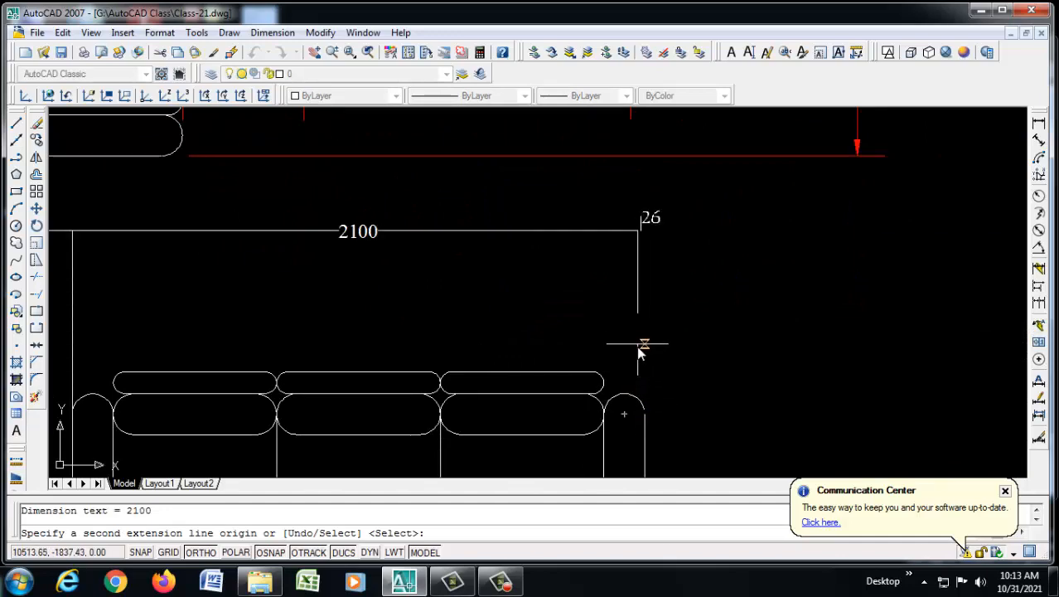
scroll(636, 346, "down", 5)
scroll(652, 232, "up", 6)
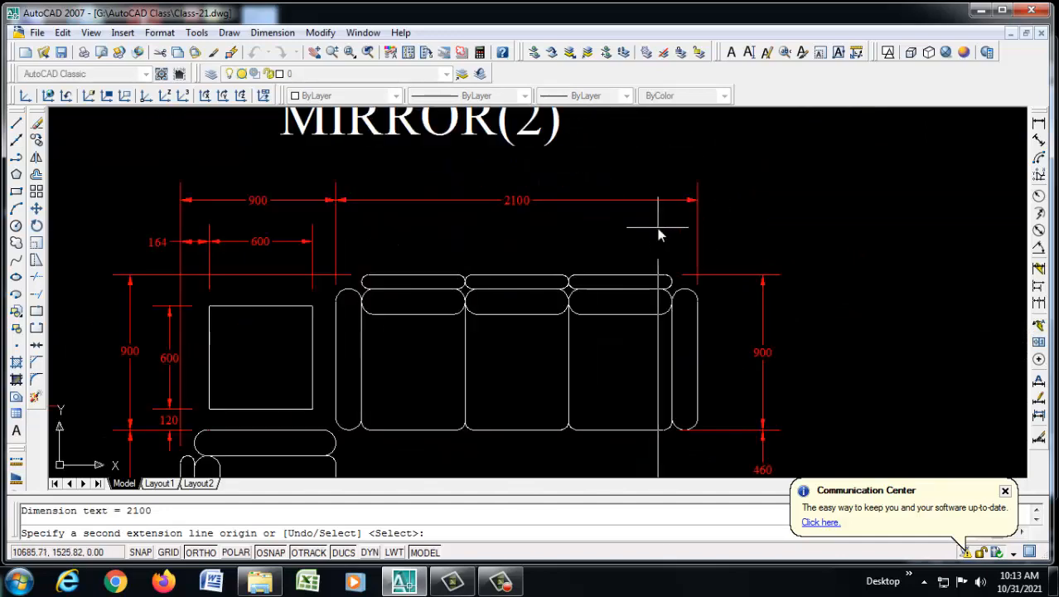
scroll(715, 403, "down", 9)
scroll(697, 406, "up", 1)
key("Escape")
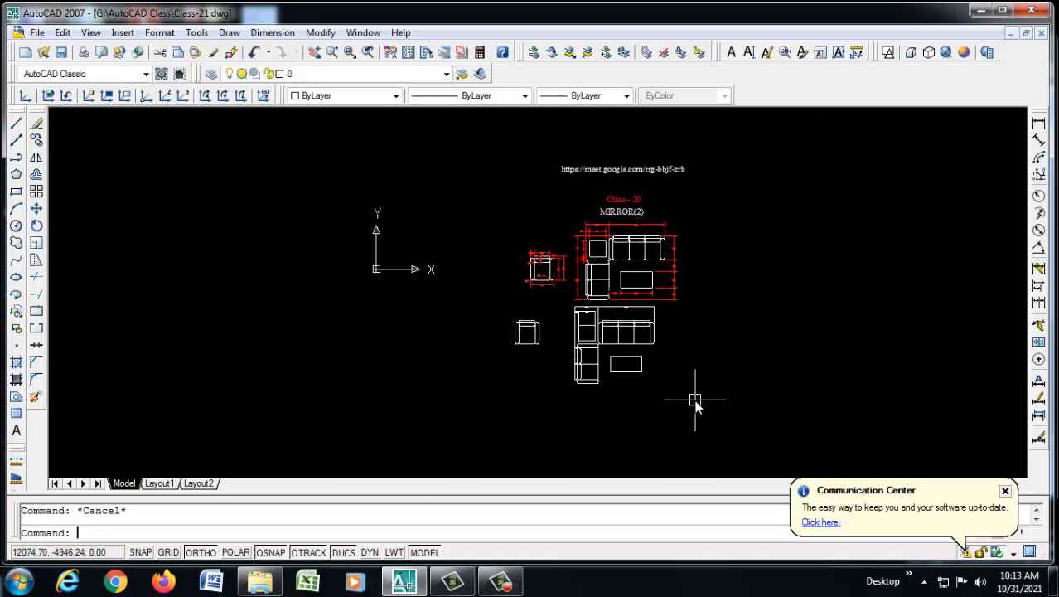
key("Return")
key("Escape")
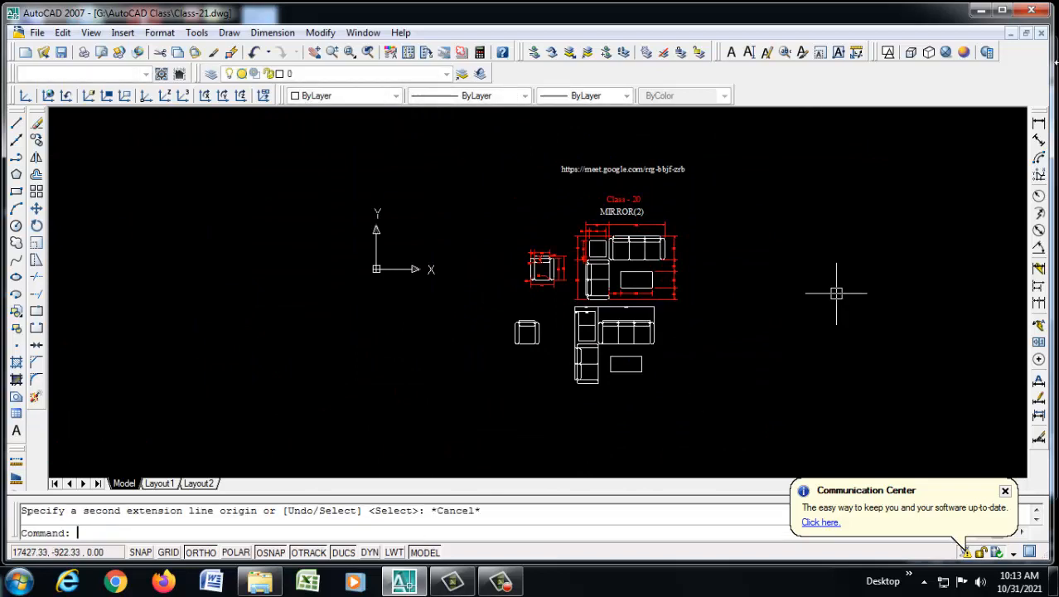
Add a vertical linear dimension of the three-seat sofa's depth from backrest top to seat front, placed just outside its right arm.
left_click(1039, 123)
scroll(655, 348, "up", 5)
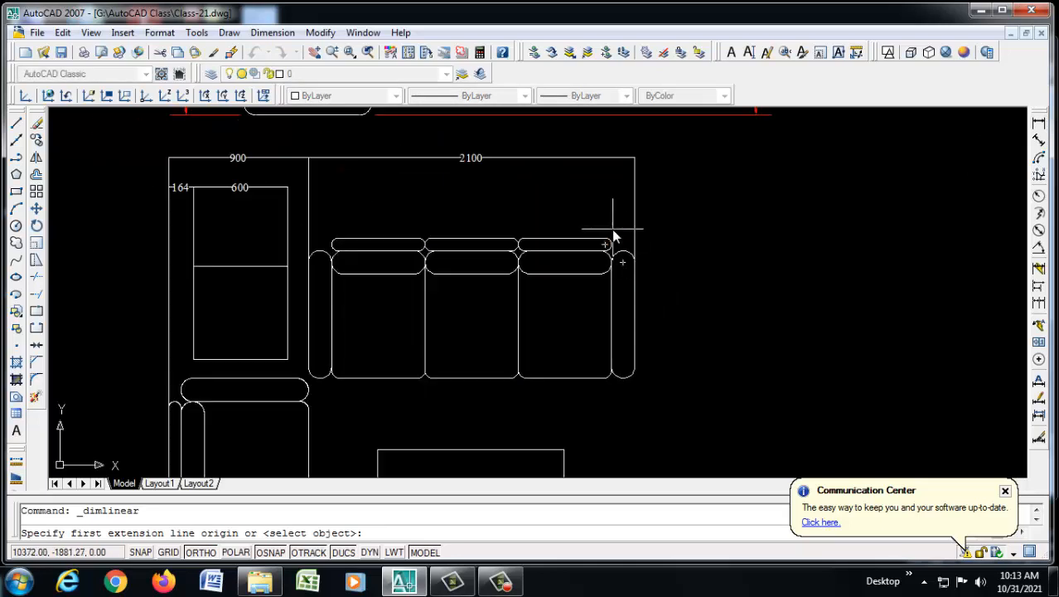
left_click(608, 238)
scroll(634, 343, "down", 2)
scroll(648, 260, "up", 5)
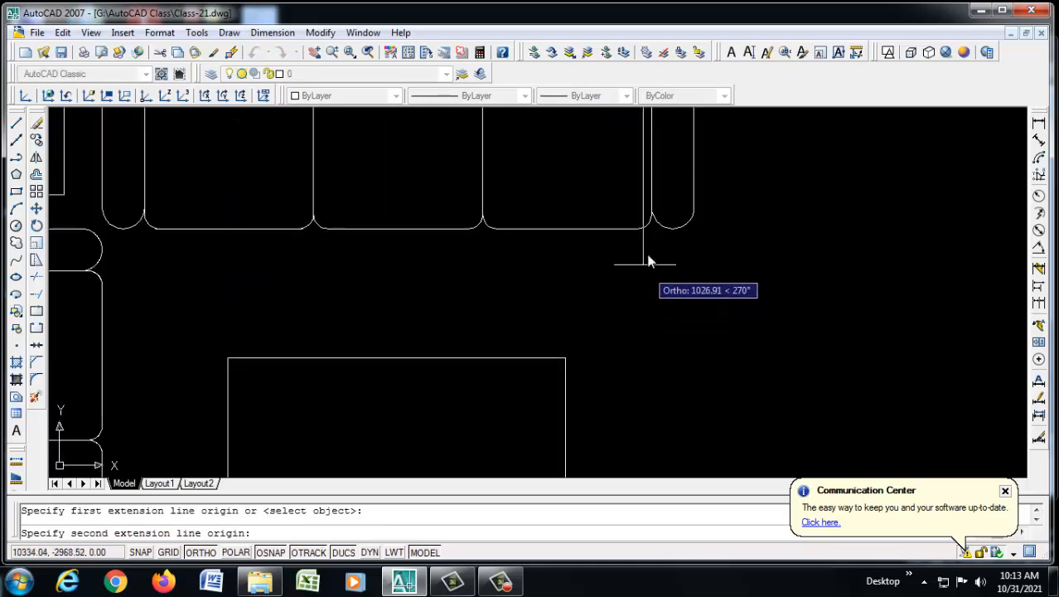
left_click(644, 231)
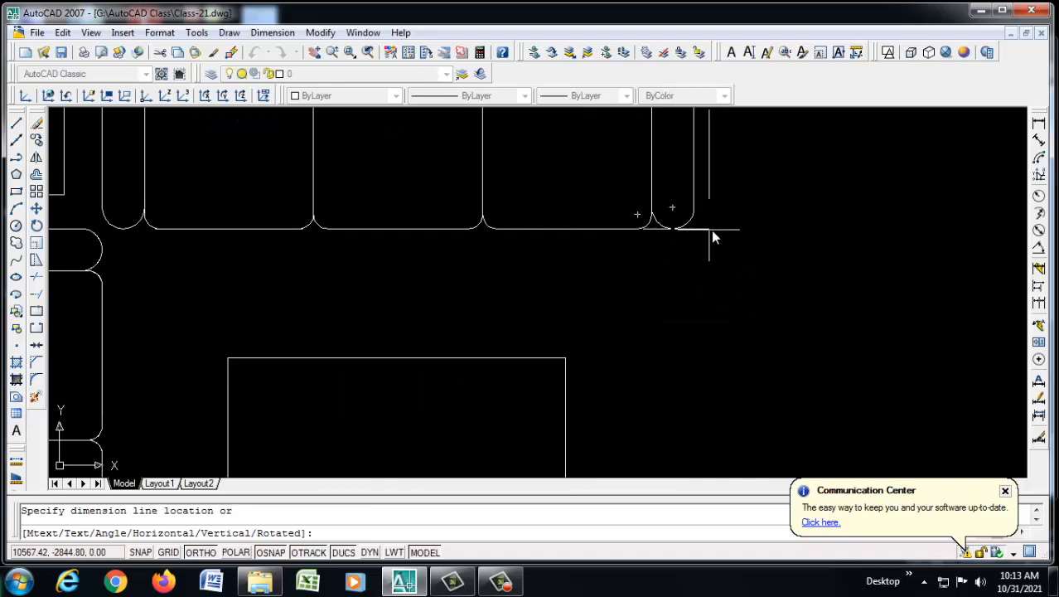
left_click(761, 241)
scroll(796, 249, "down", 4)
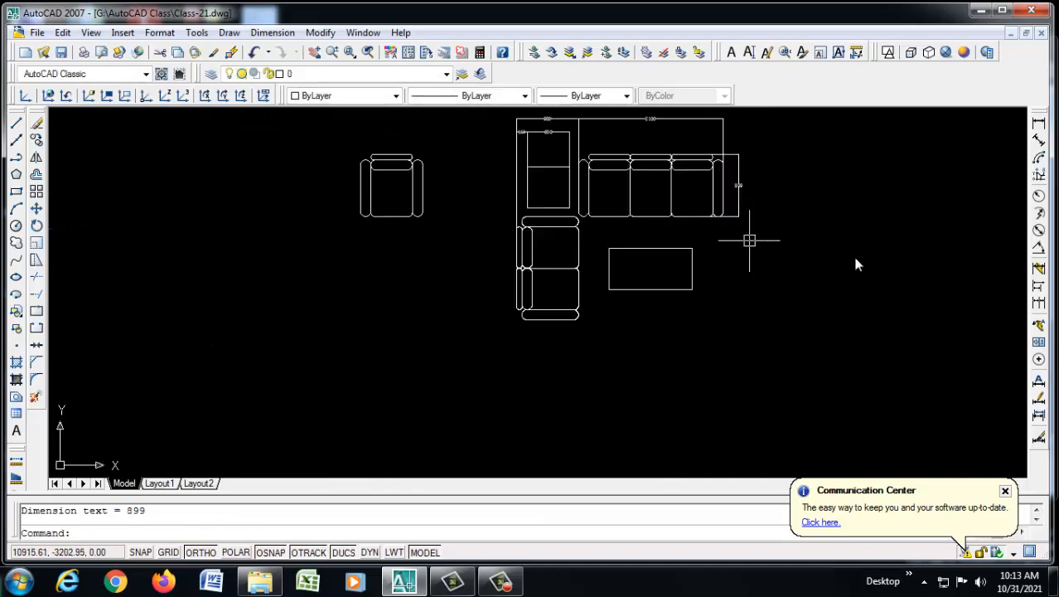
Continue the vertical dimension down to the coffee table's upper-right and lower-right corners and the lower edge of the two-seat sofa's bottom arm.
left_click(1039, 303)
left_click(694, 249)
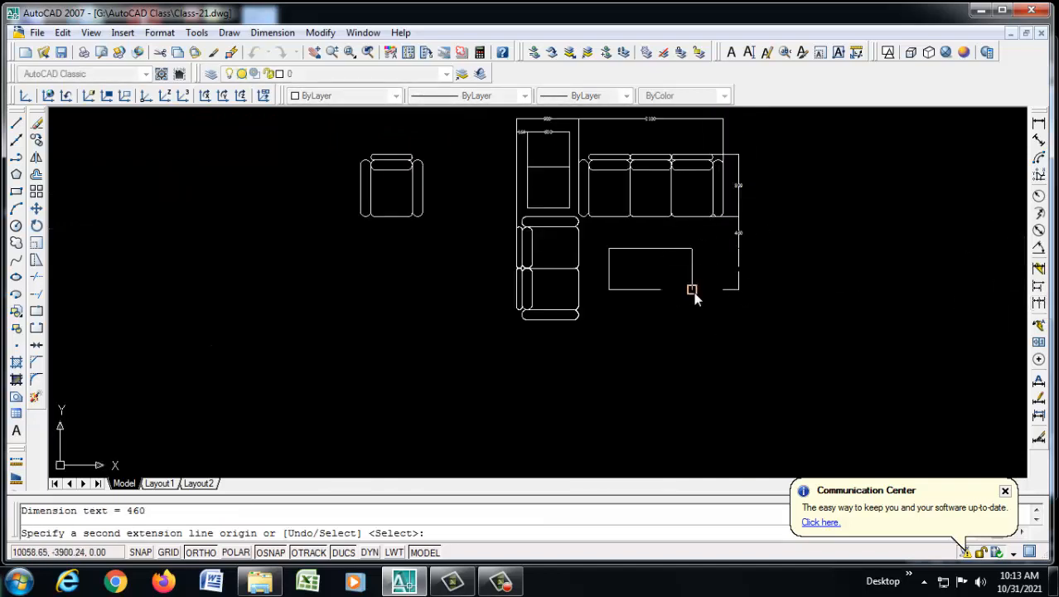
left_click(693, 290)
scroll(703, 338, "down", 4)
scroll(700, 328, "up", 3)
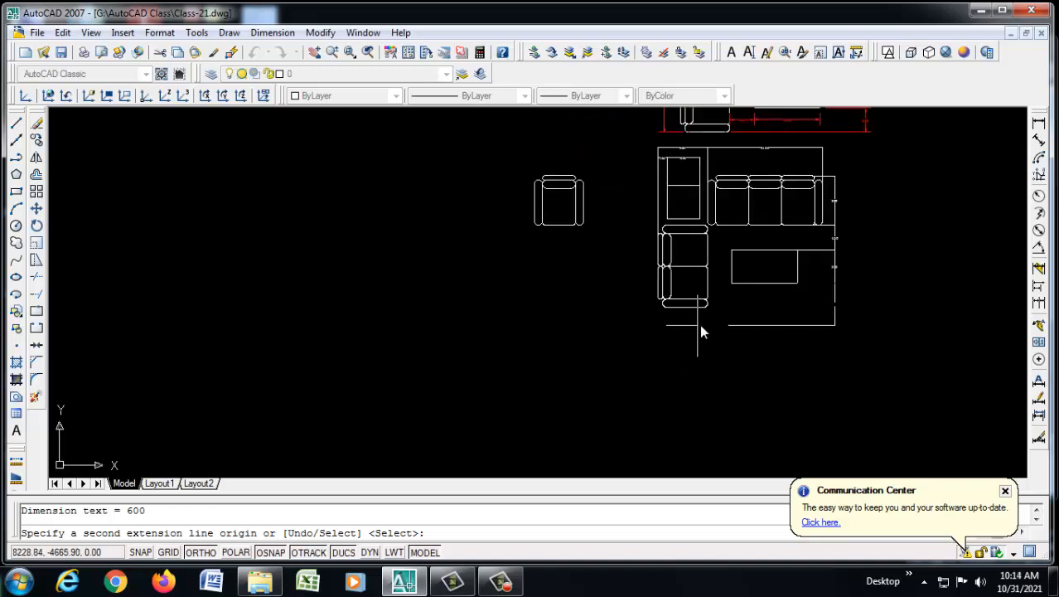
left_click(700, 312)
scroll(721, 311, "down", 3)
right_click(793, 339)
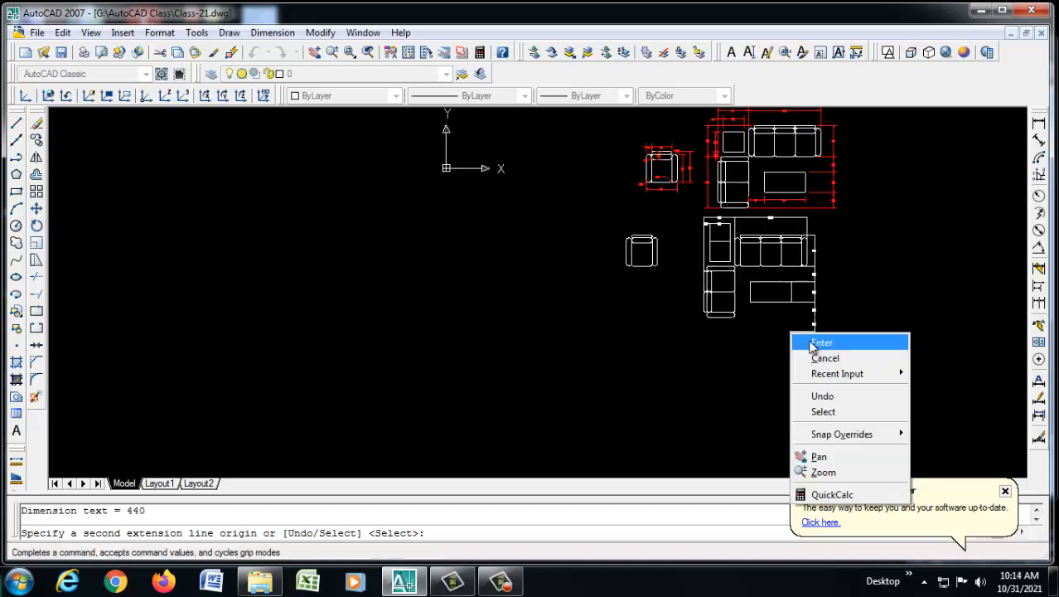
left_click(808, 342)
scroll(793, 274, "up", 3)
key("Return")
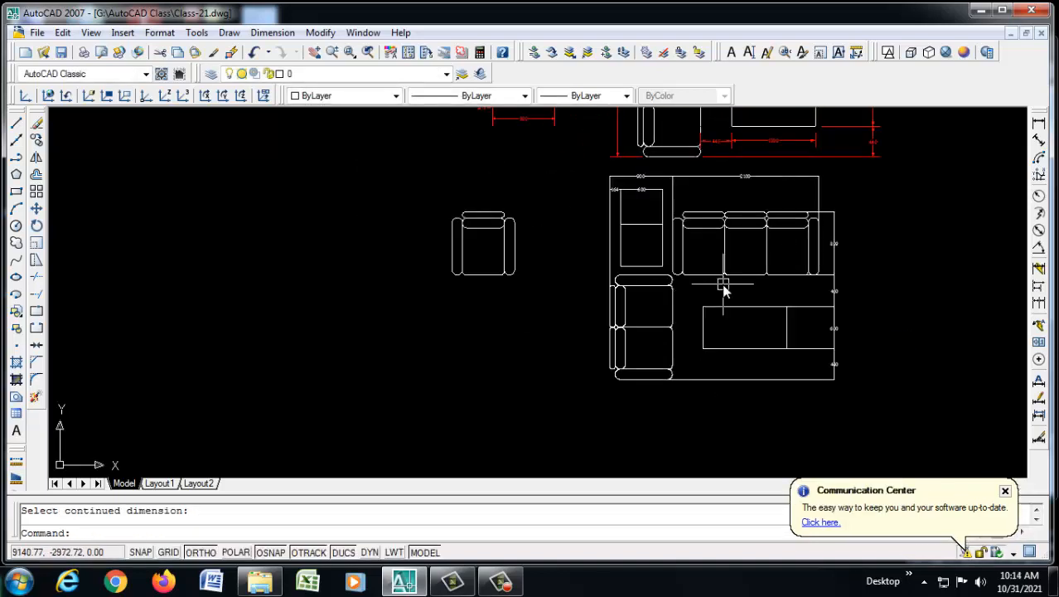
Examine the dimensioned layout up close and compare it with the red-dimensioned reference above.
left_click(314, 52)
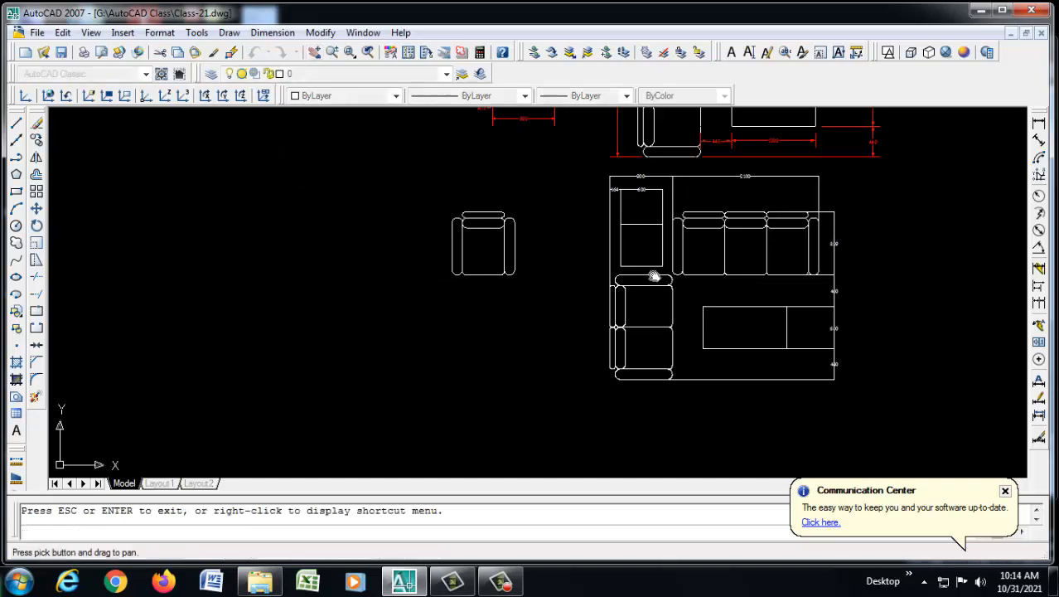
mouse_move(655, 277)
left_mouse_down()
mouse_move(414, 350)
mouse_move(407, 300)
left_mouse_up()
right_click(417, 287)
left_click(454, 297)
left_click(425, 289)
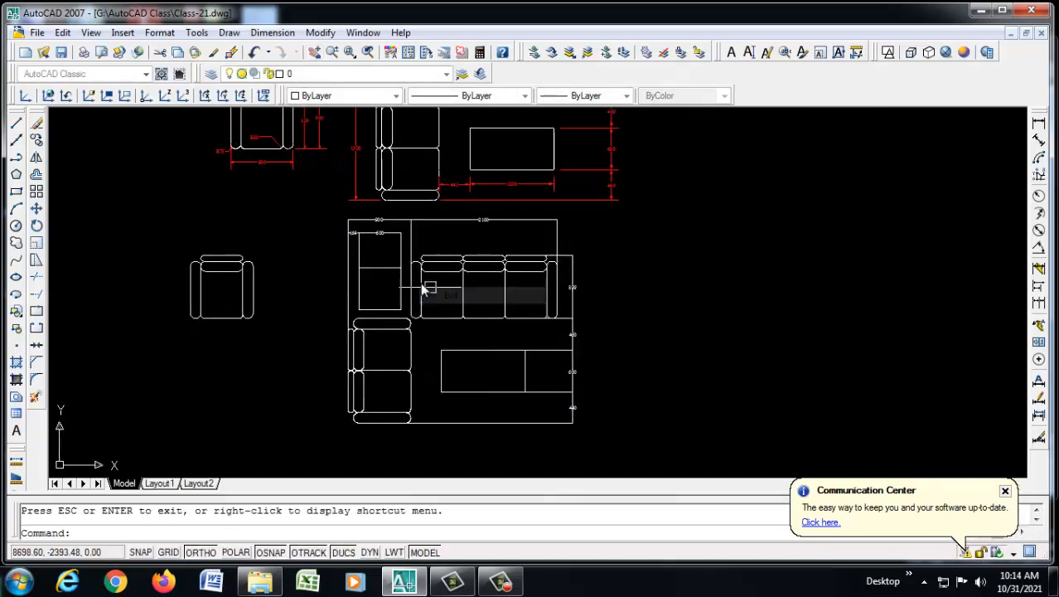
scroll(421, 288, "down", 2)
left_click(354, 52)
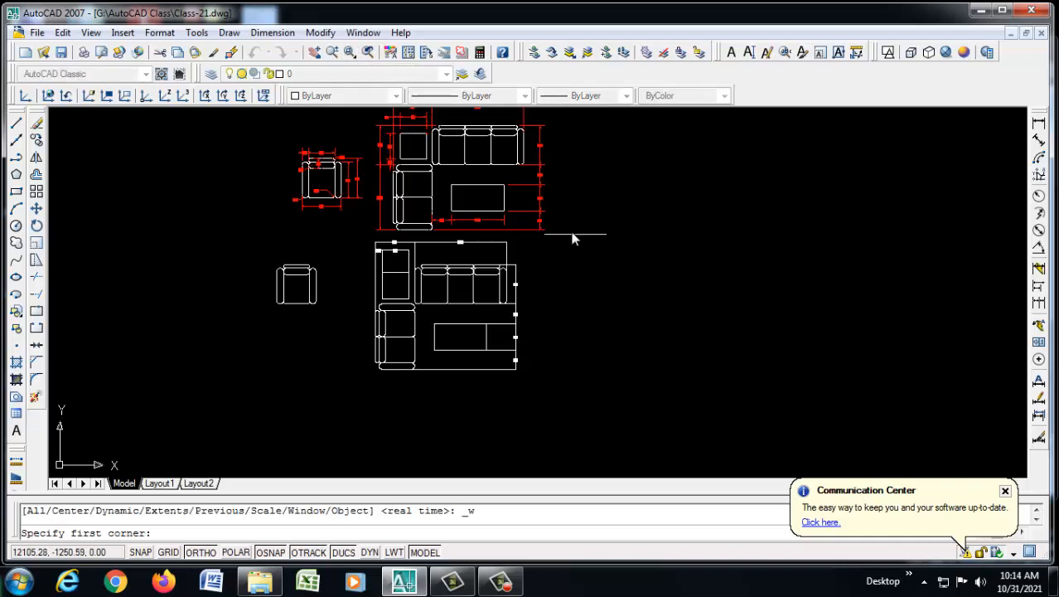
left_click(570, 230)
left_click(222, 426)
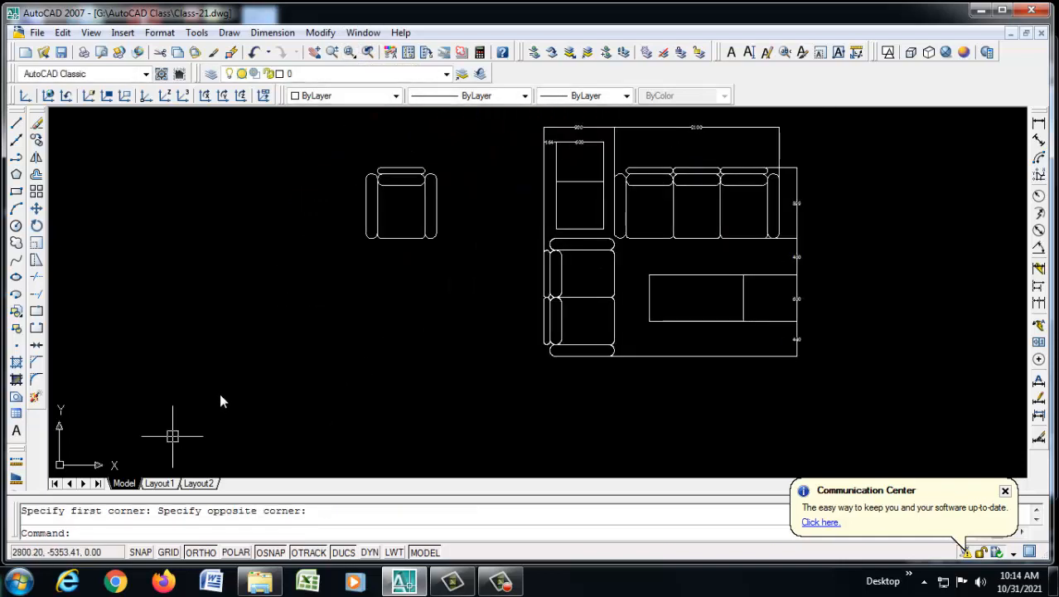
scroll(155, 429, "down", 4)
scroll(262, 325, "up", 2)
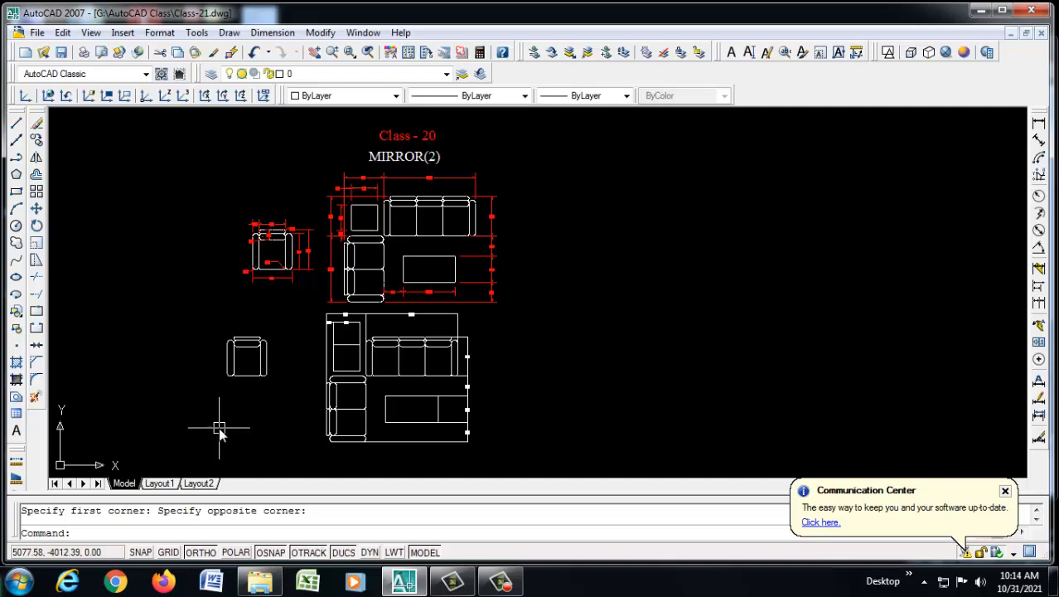
Save the drawing.
key("ctrl+s")
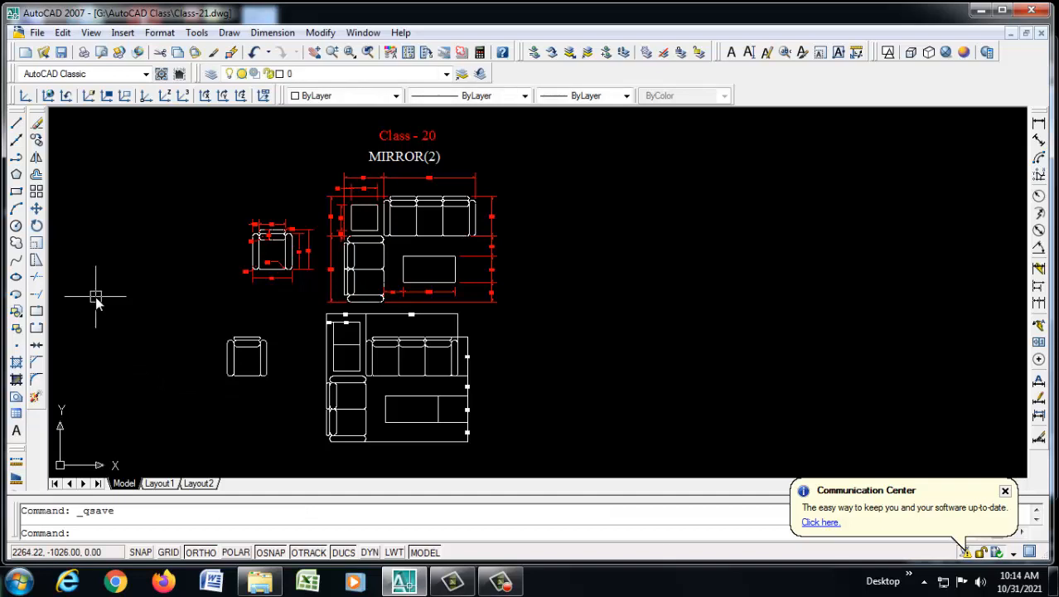
left_click(501, 581)
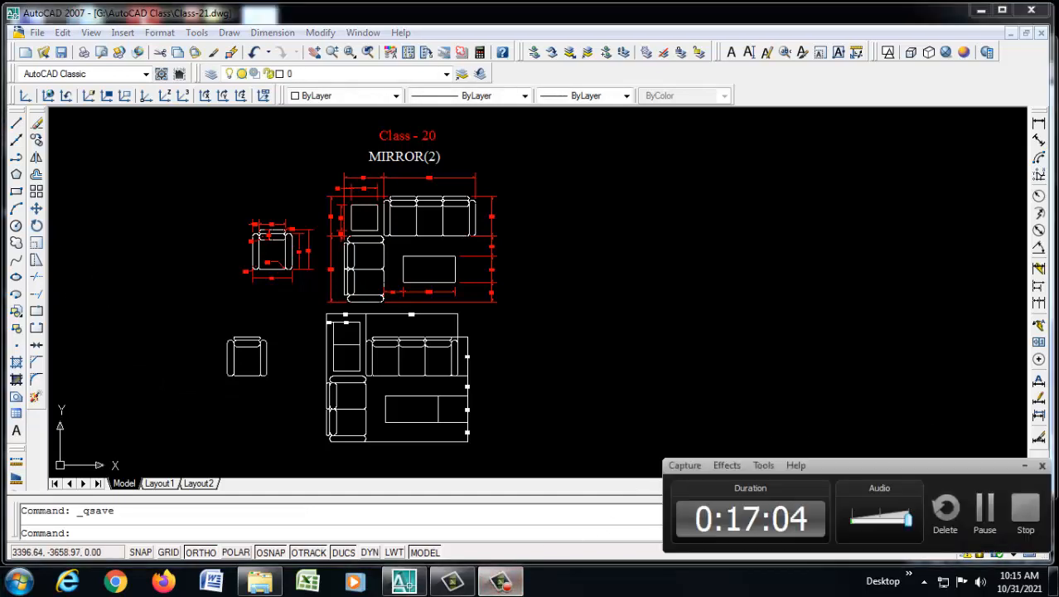